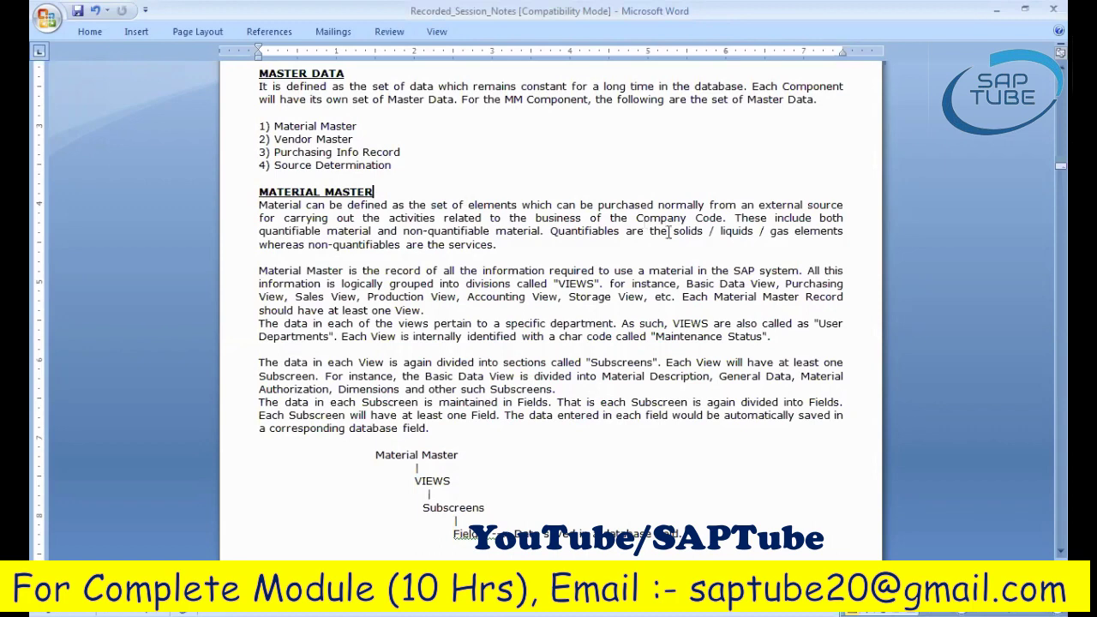
Read the Material Master definition and the sentence on grouping information into Views.
left_click(811, 231)
double_click(492, 245)
left_click(522, 254)
left_click(495, 219)
left_click(541, 297)
left_click(565, 284)
left_click(735, 284)
Make the Sales, Production, Accounting and Storage entries plural by changing "View" to "Views" in the Material Master paragraph.
left_click(285, 297)
type("s")
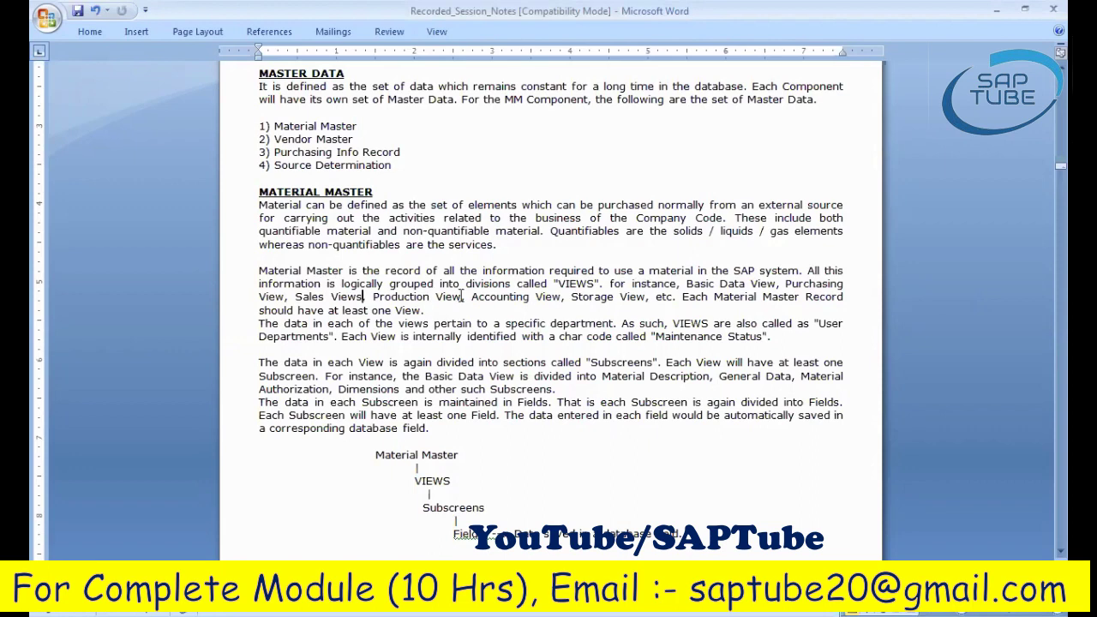
left_click(463, 297)
type("s")
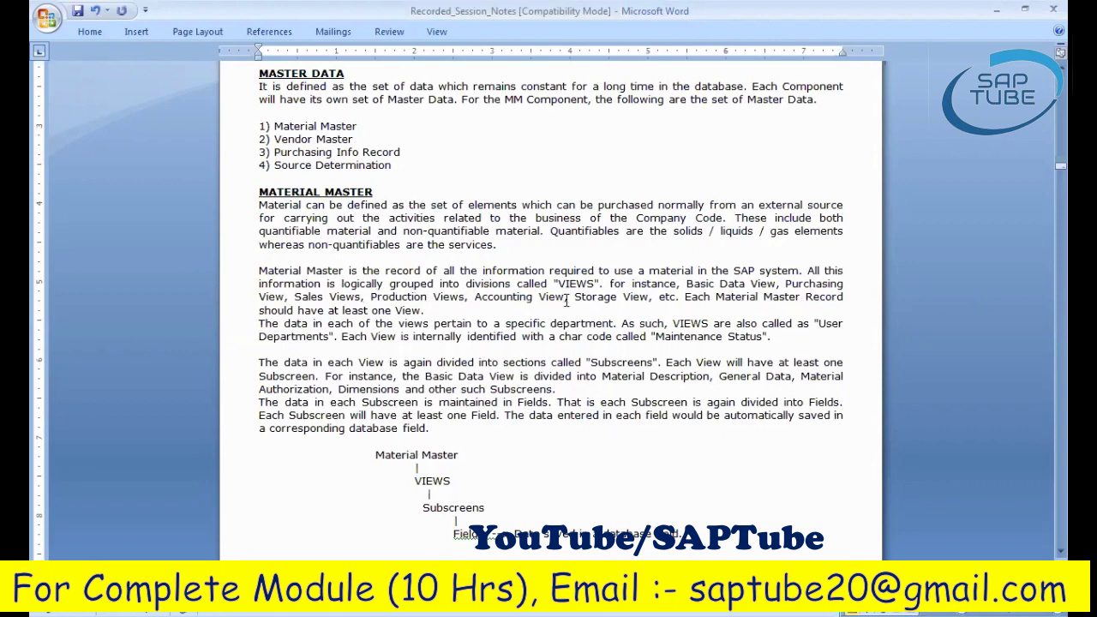
left_click(565, 296)
type("s")
left_click(650, 297)
type("s")
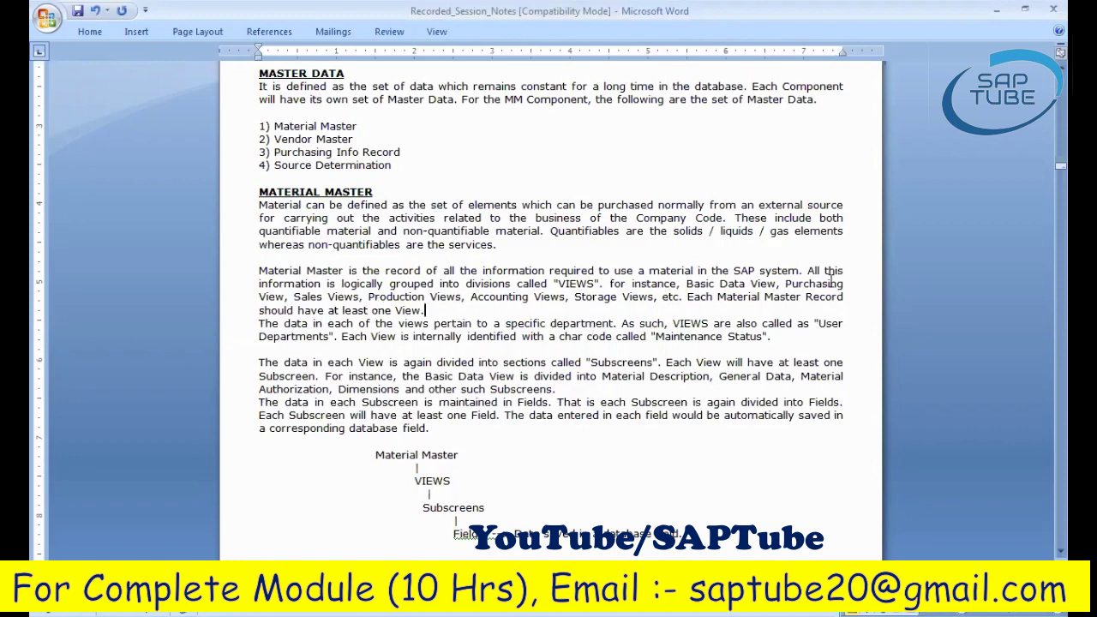
Insert "1" before "char code" in the sentence about the Maintenance Status.
left_click_drag(797, 283, 285, 297)
left_click(310, 297)
left_click_drag(358, 299, 306, 299)
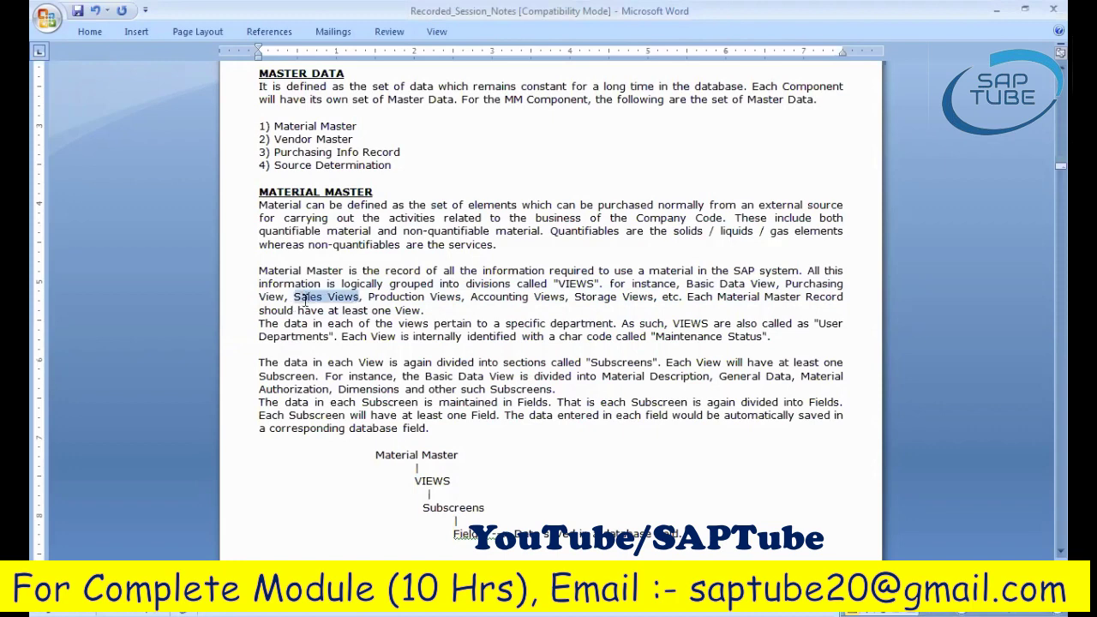
left_click(393, 298)
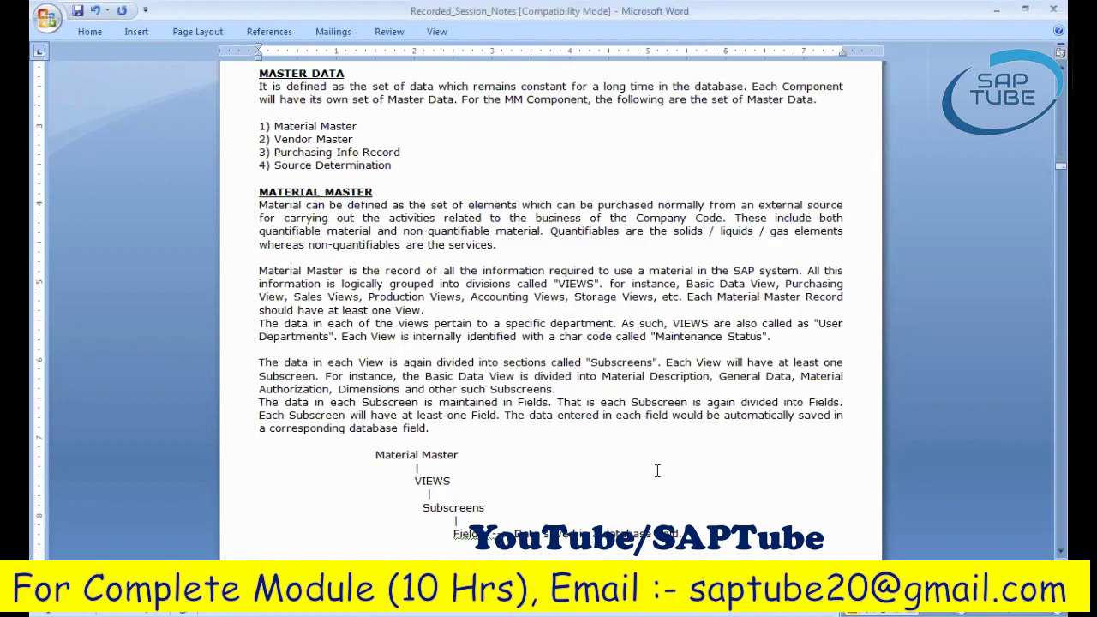
left_click(558, 338)
type("1")
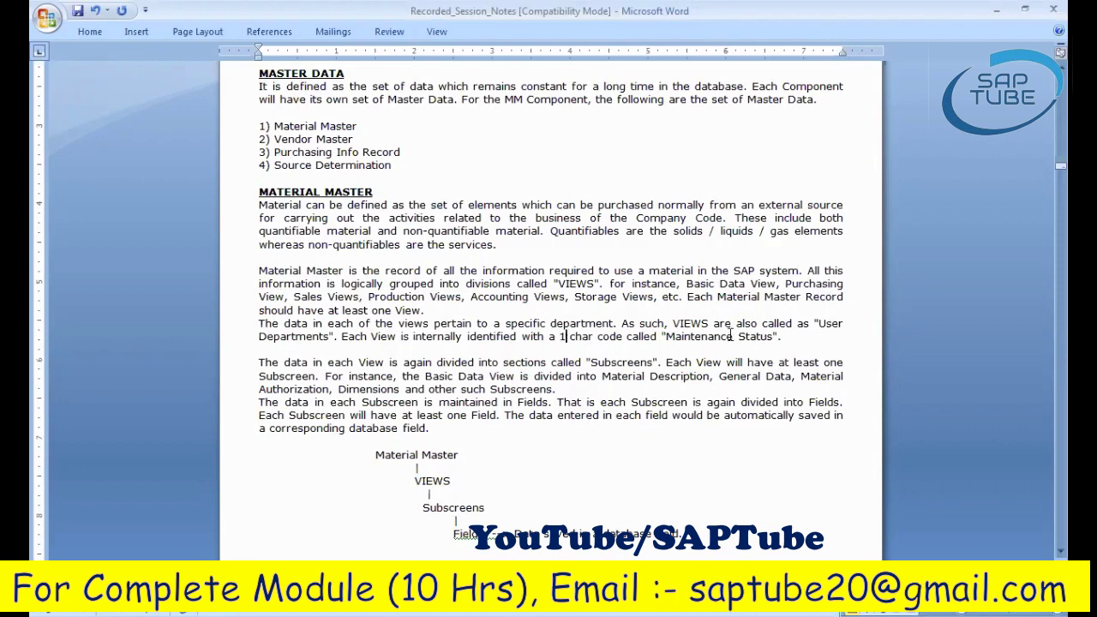
Read the paragraphs on Maintenance Status, Subscreens and Fields, and follow the Material Master hierarchy diagram.
left_click(699, 285)
left_click(715, 337)
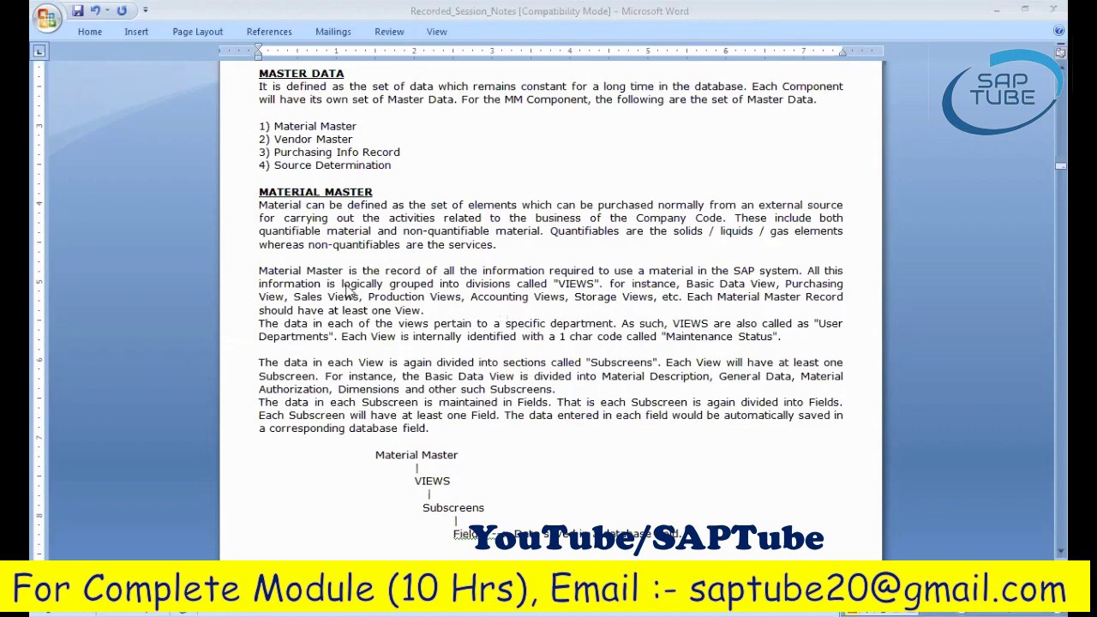
left_click(369, 363)
left_click(656, 363)
left_click_drag(656, 362, 607, 364)
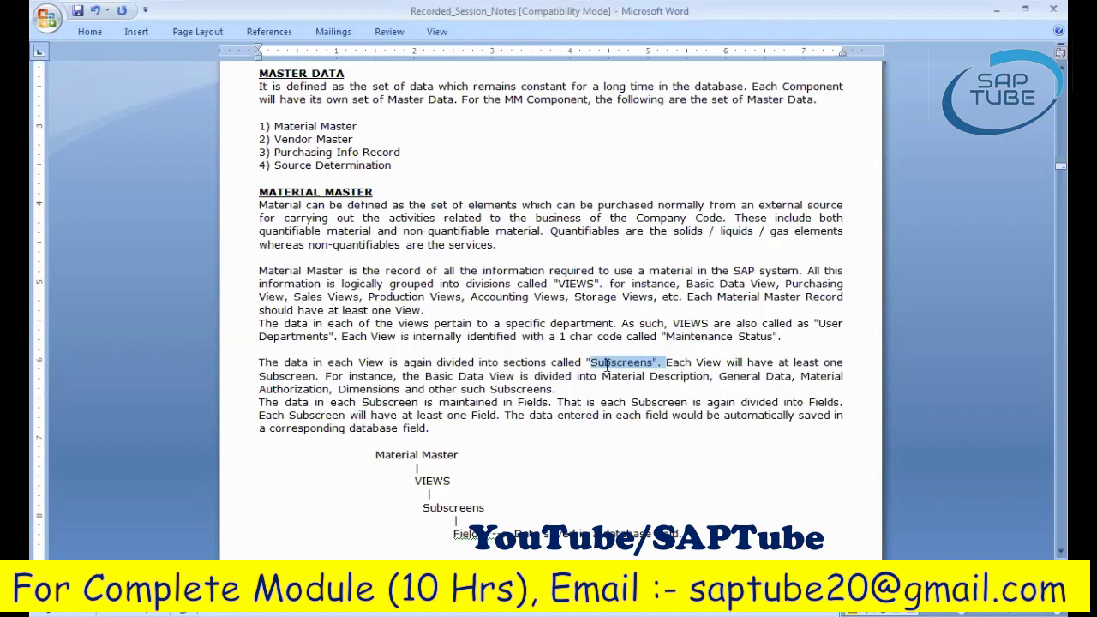
left_click(794, 362)
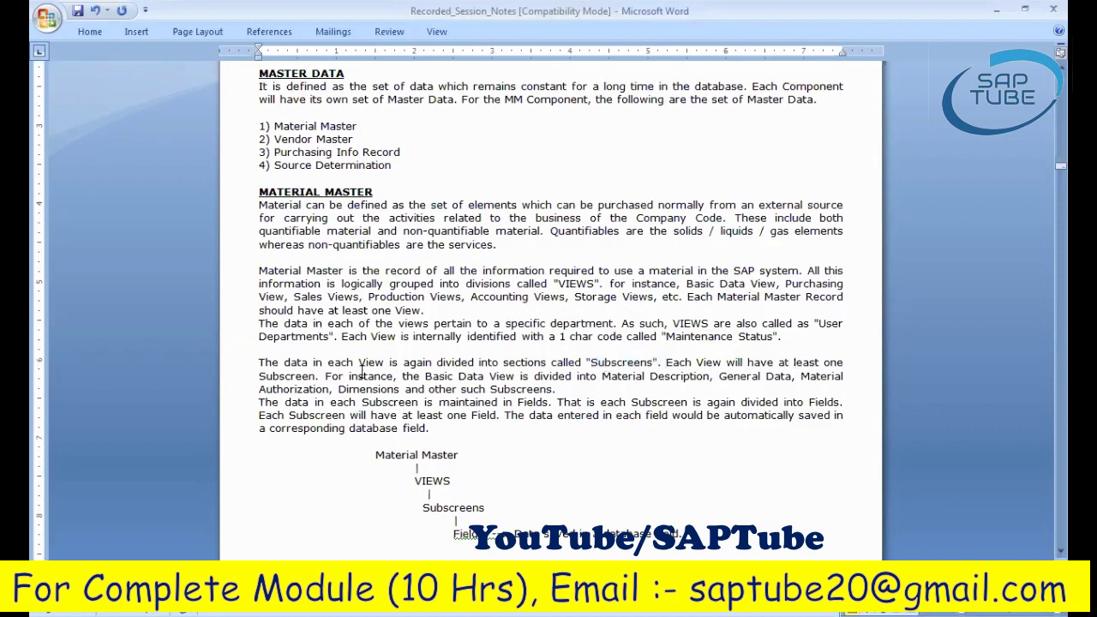
left_click(521, 377)
left_click(382, 390)
left_click(581, 393)
left_click(834, 402)
left_click(436, 429)
left_click_drag(375, 455, 456, 456)
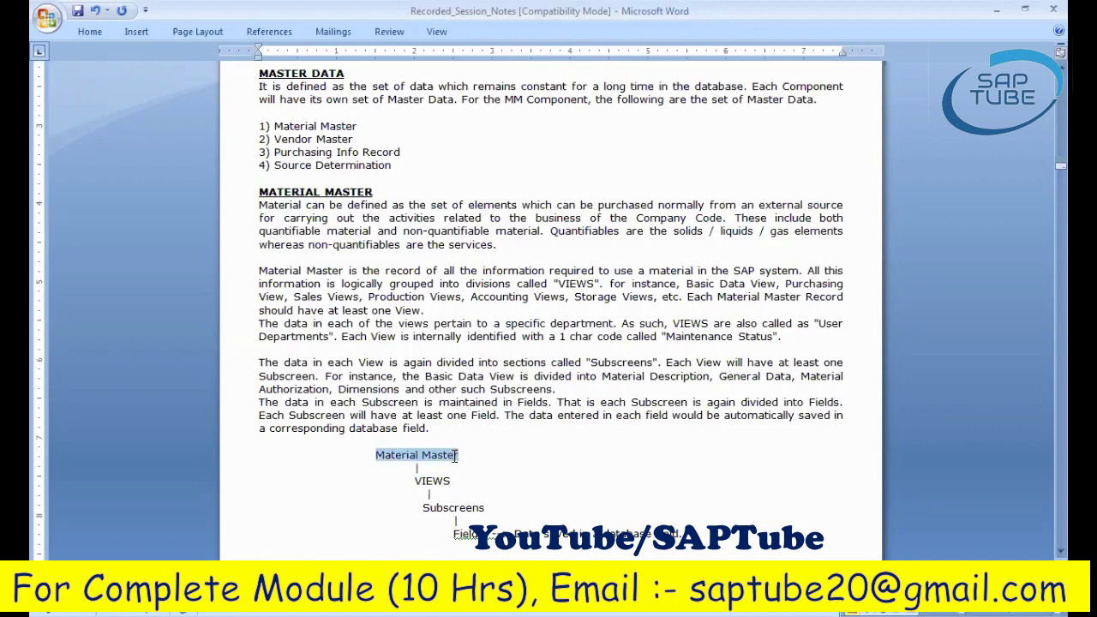
left_click(433, 480)
left_click(429, 507)
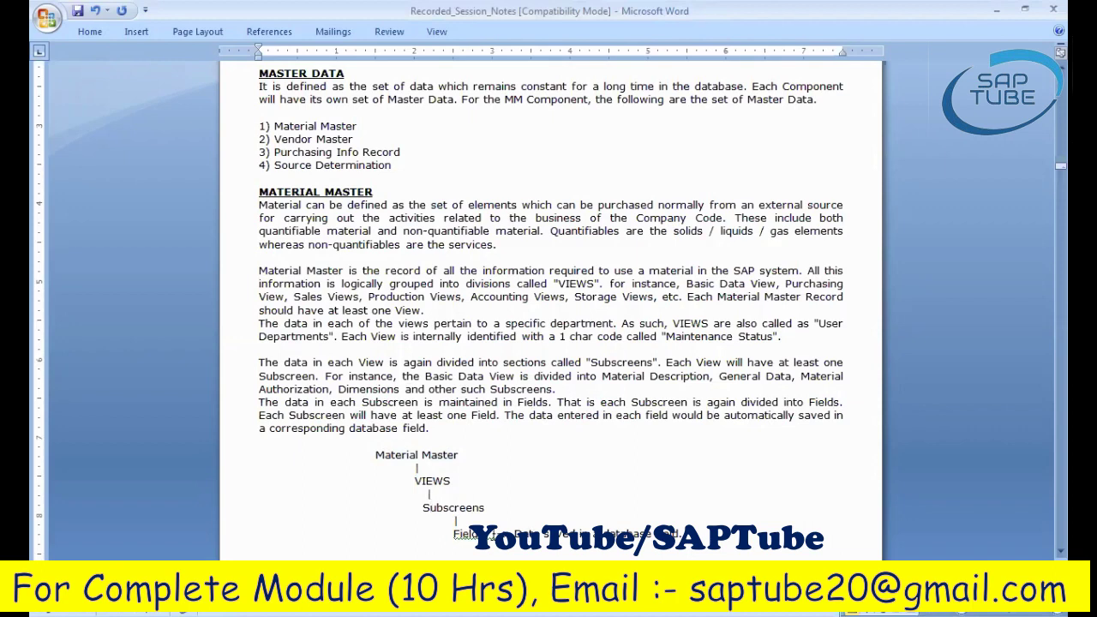
Turn the arrow between "Fields" and "Data saved in a database field." into the double-headed arrow "<------>".
type("----")
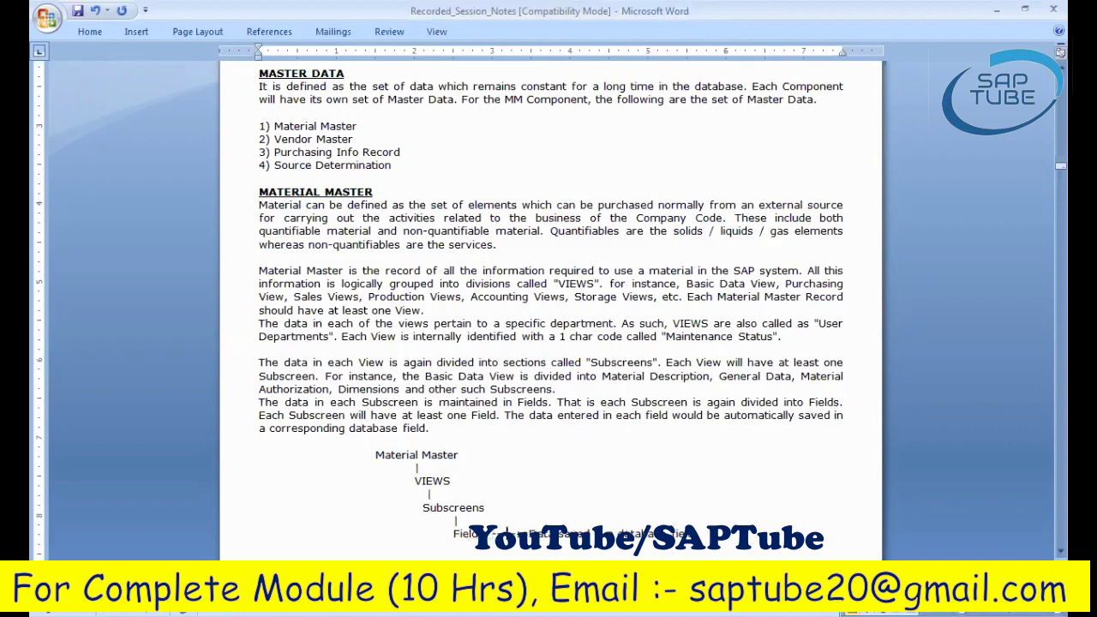
type("<")
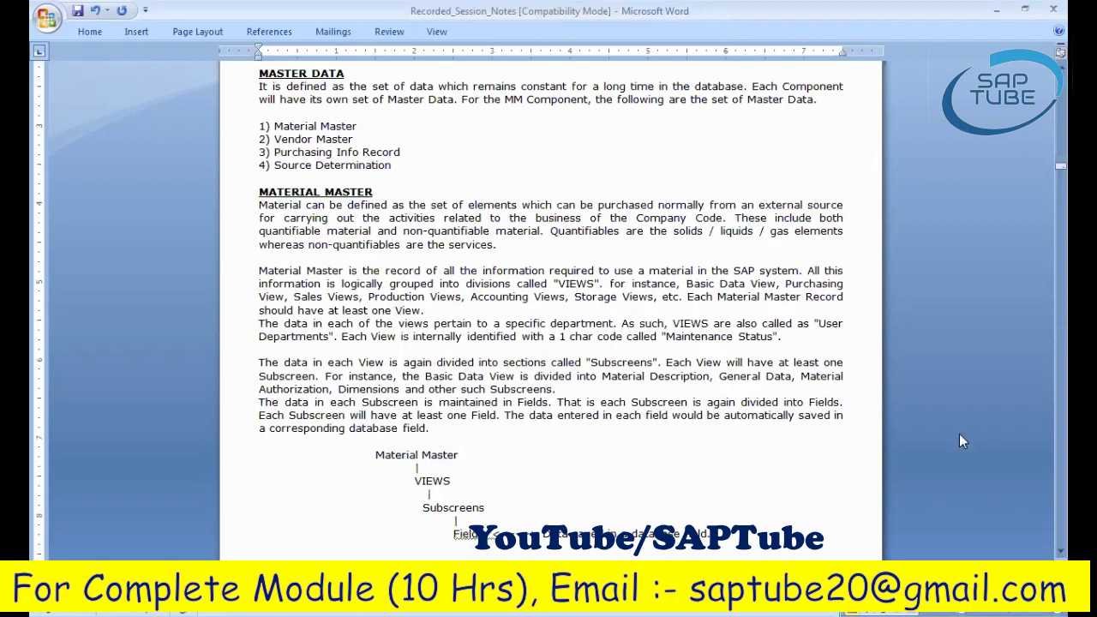
type("----")
key("Delete")
type("<")
key("Return")
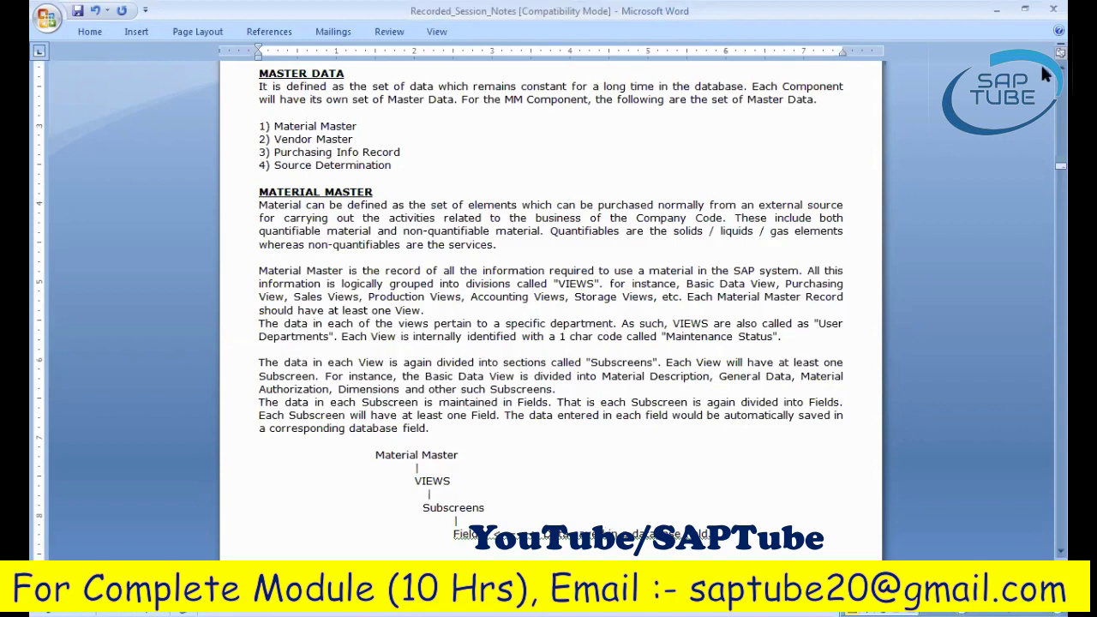
scroll(1042, 74, "up", 1)
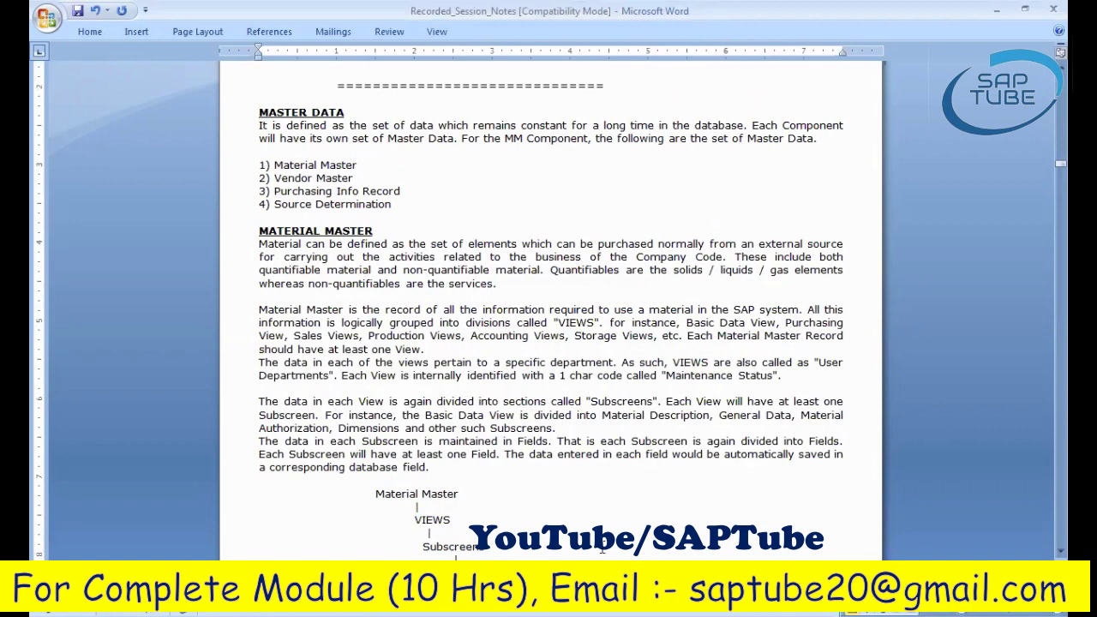
scroll(603, 548, "down", 2)
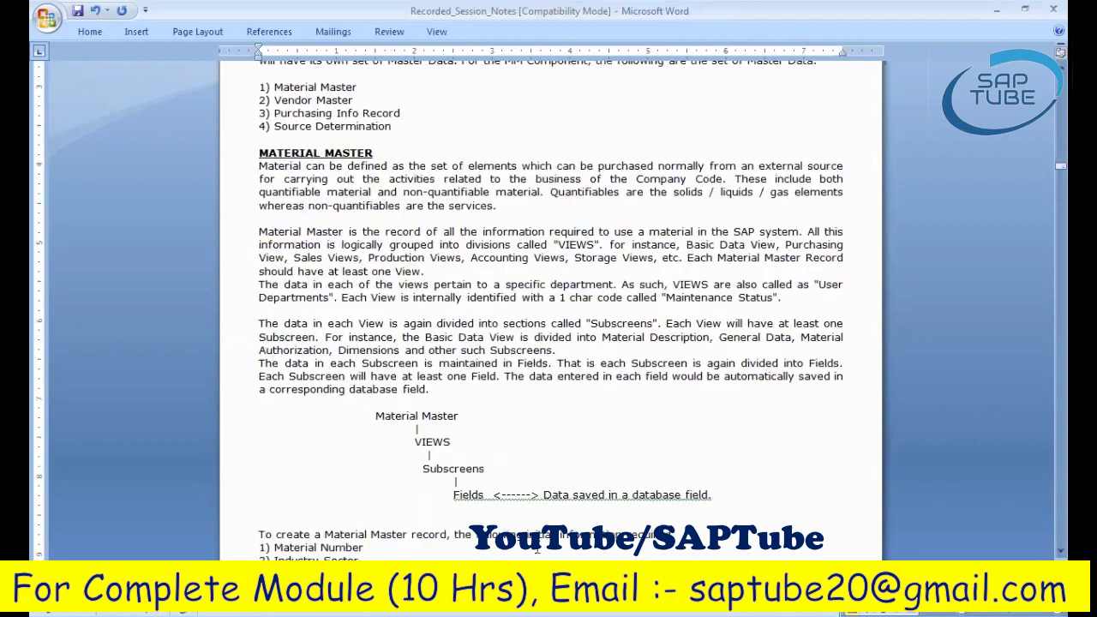
left_click(605, 495)
Indent the numbered list from Material Number to Organizational Data / Level by two levels.
scroll(712, 526, "down", 1)
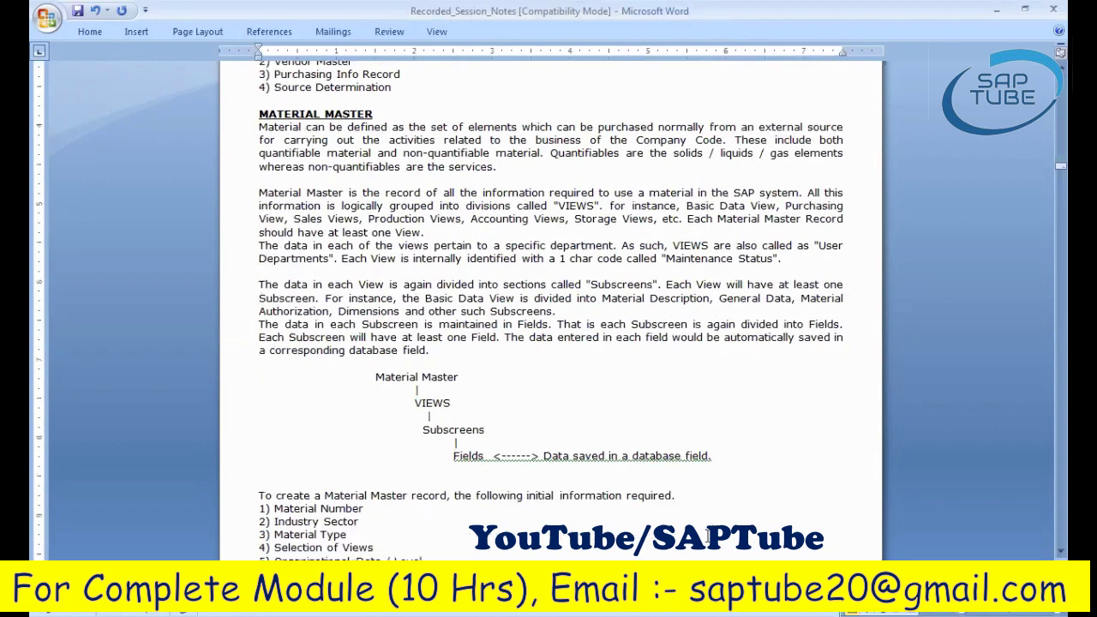
scroll(708, 536, "up", 1)
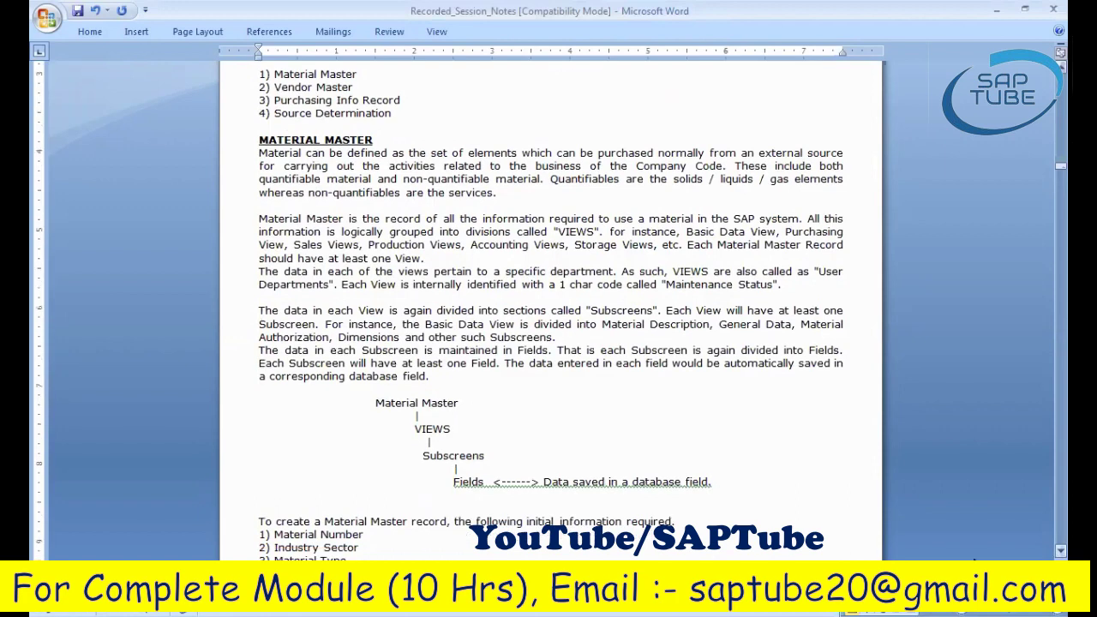
left_click(265, 533)
key("shift+Down")
key("shift+Down")
key("shift+Down")
key("Tab")
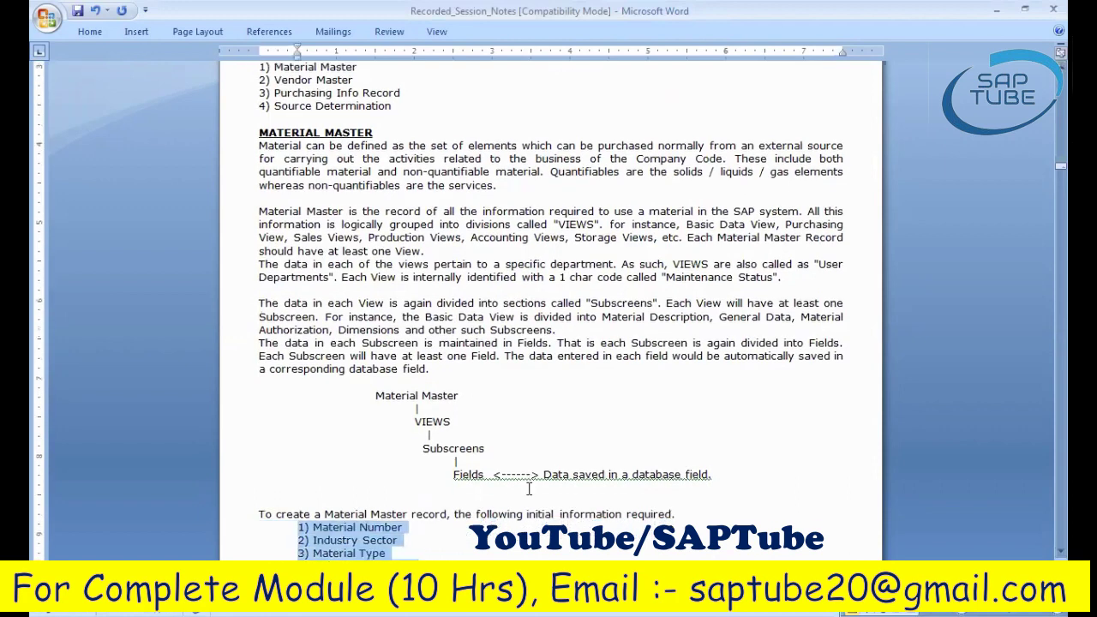
key("Tab")
key("Right")
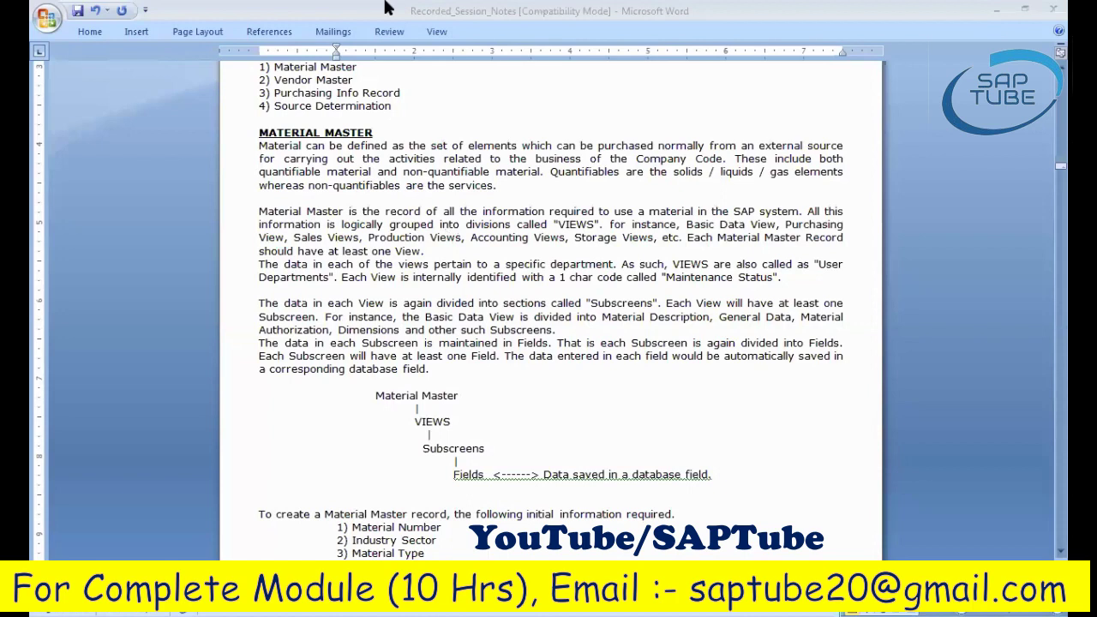
Indent the bracketed note on internal and external number assignment by one level.
scroll(408, 220, "down", 5)
scroll(408, 219, "down", 2)
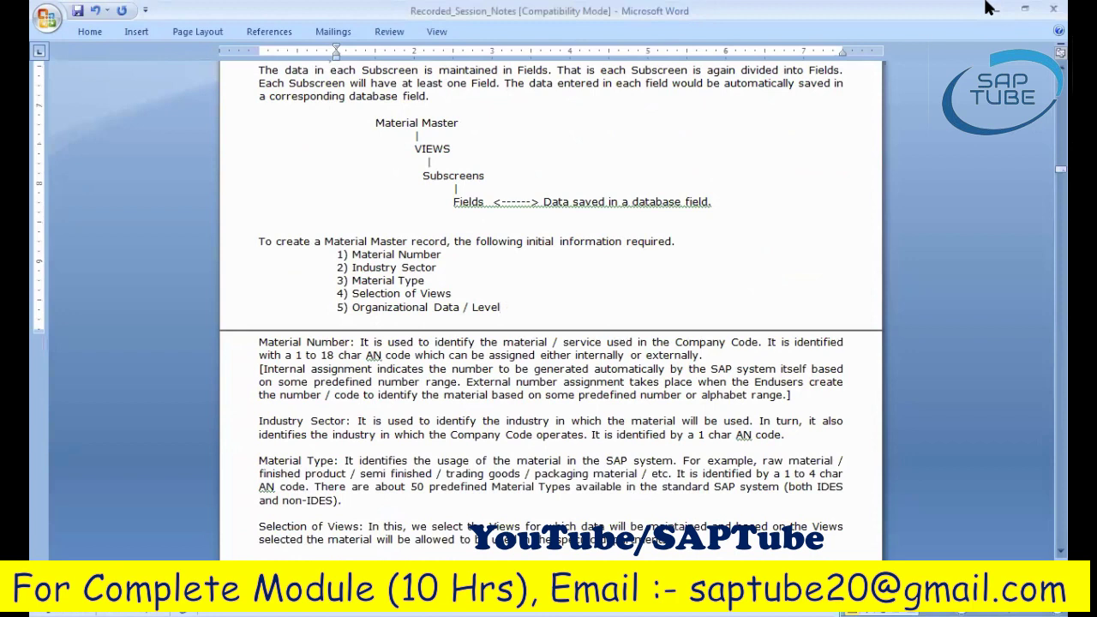
key("Down")
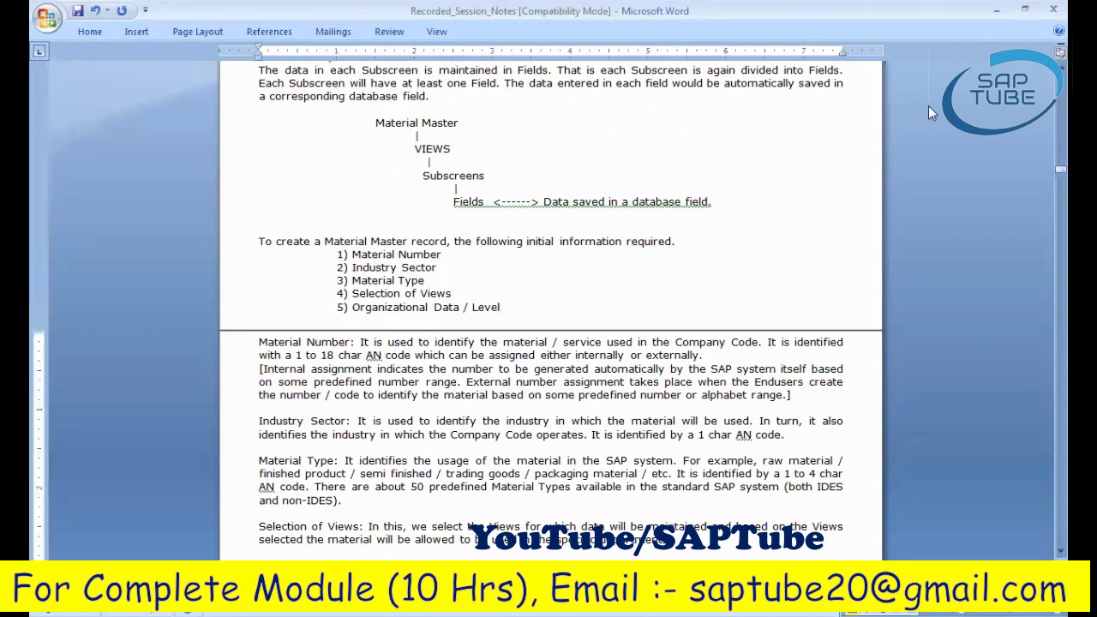
left_click_drag(259, 368, 798, 395)
key("Tab")
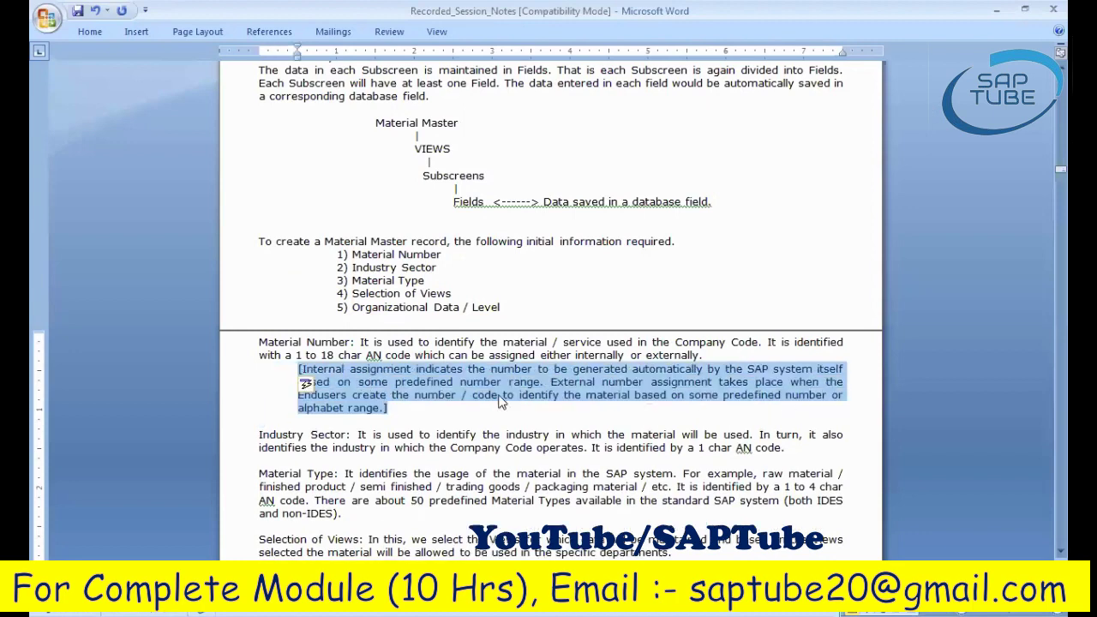
left_click(409, 406)
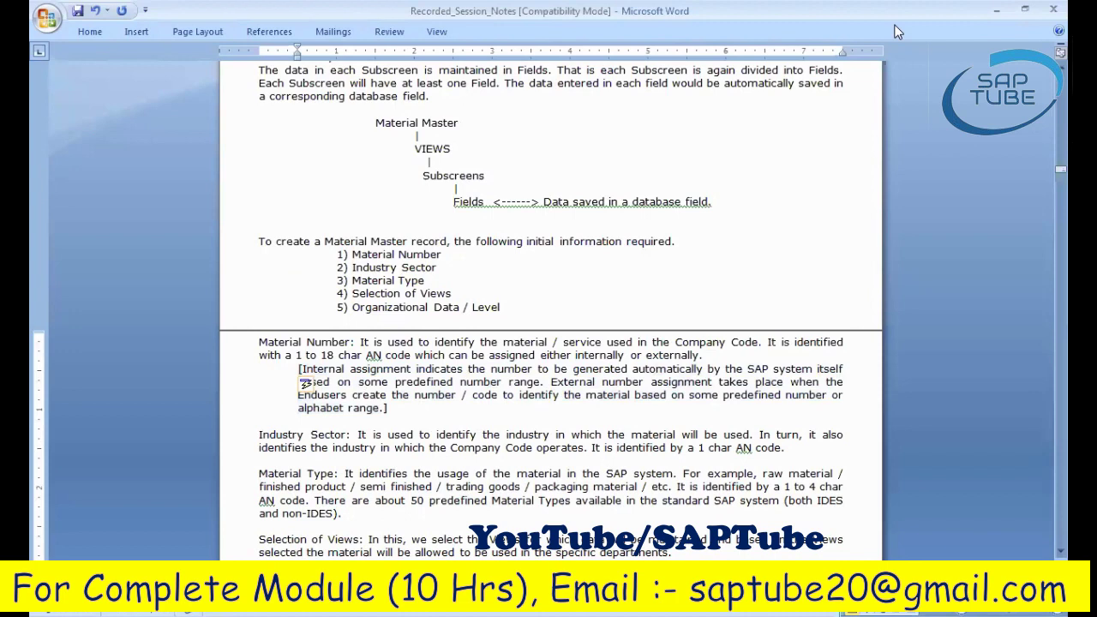
Read the Material Number code length and assignment note, and the Industry Sector paragraph.
left_click(388, 395)
left_click(671, 395)
left_click_drag(335, 355, 319, 355)
left_click(1061, 551)
left_click(413, 425)
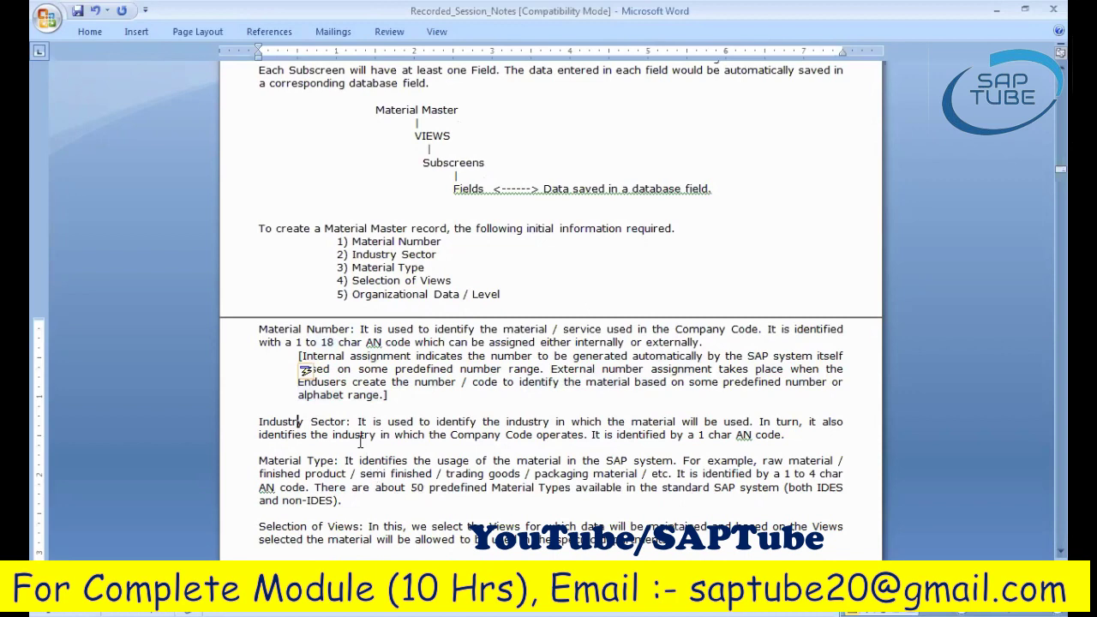
left_click(532, 434)
left_click(286, 460)
Add "consumables / service," before "etc." in the Material Type examples.
left_click(651, 474)
type("consu")
type("mbale")
key("BackSpace")
key("BackSpace")
key("BackSpace")
key("BackSpace")
type("ables / service,")
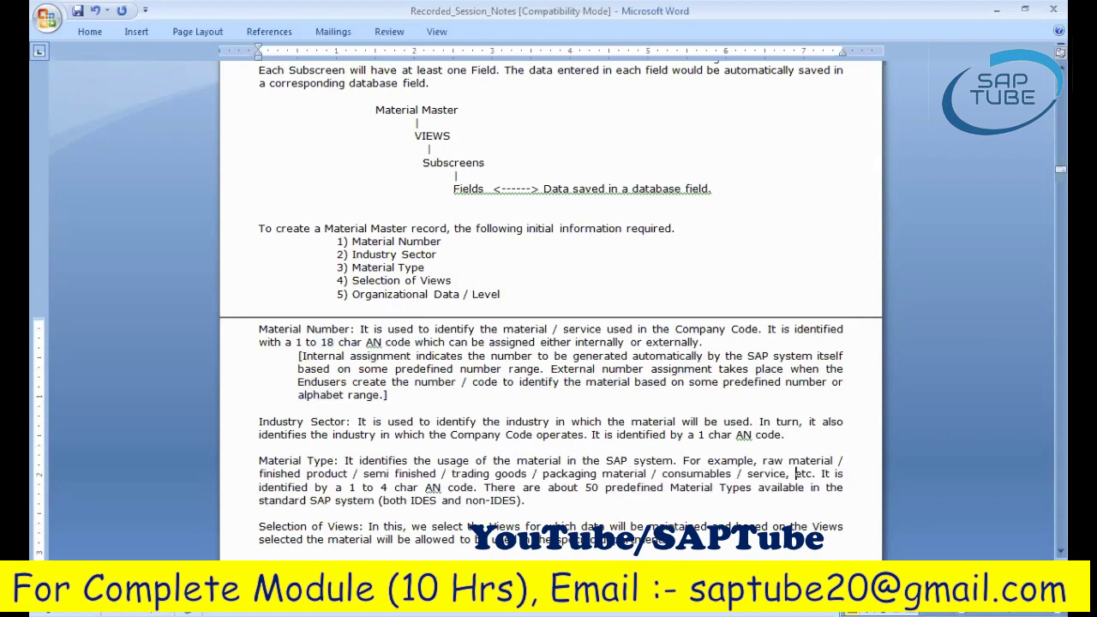
key("Down")
Read the predefined Material Types sentence and the Selection of Views and Organizational Data / Level paragraphs.
left_click_drag(549, 488, 604, 491)
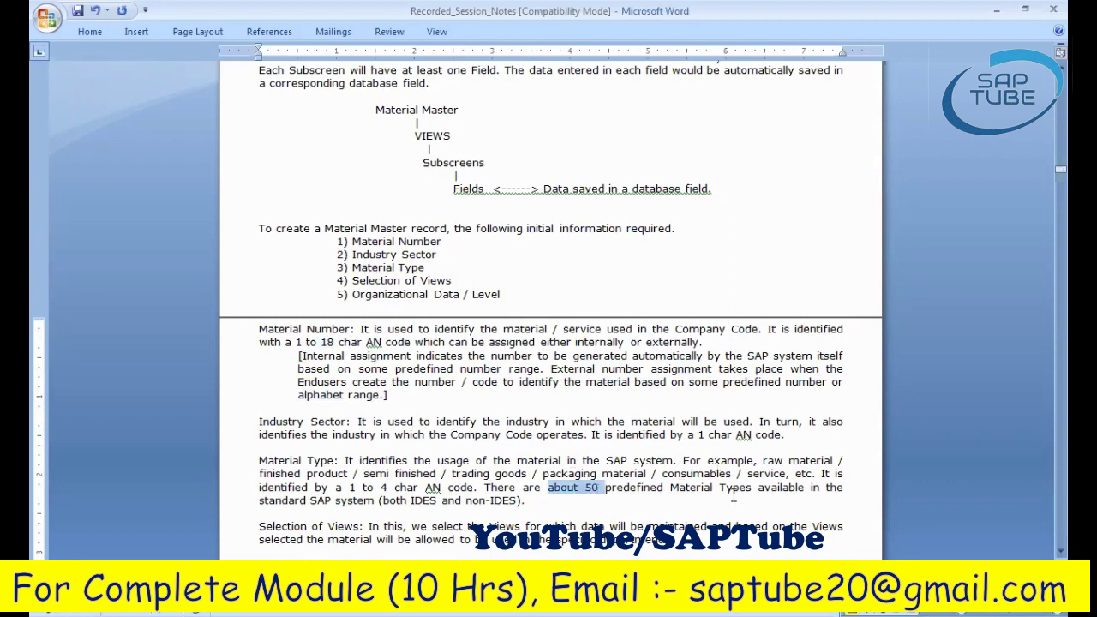
left_click(544, 503)
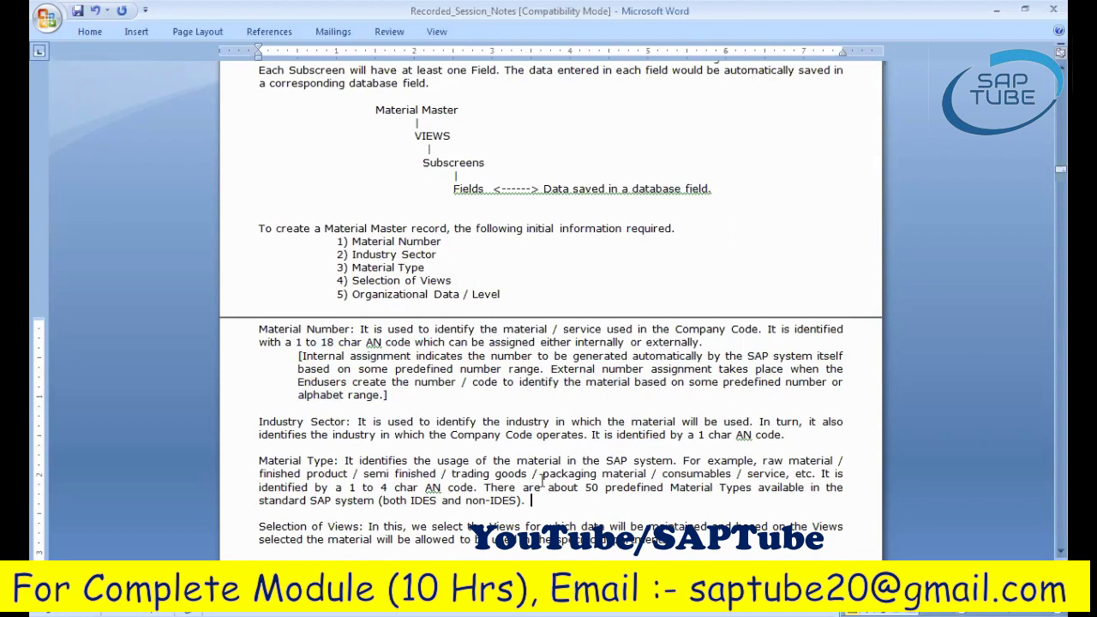
left_click_drag(599, 487, 549, 487)
left_click(607, 501)
left_click(324, 525)
left_click(325, 526)
left_click_drag(420, 564, 322, 560)
left_click(477, 561)
scroll(638, 420, "down", 2)
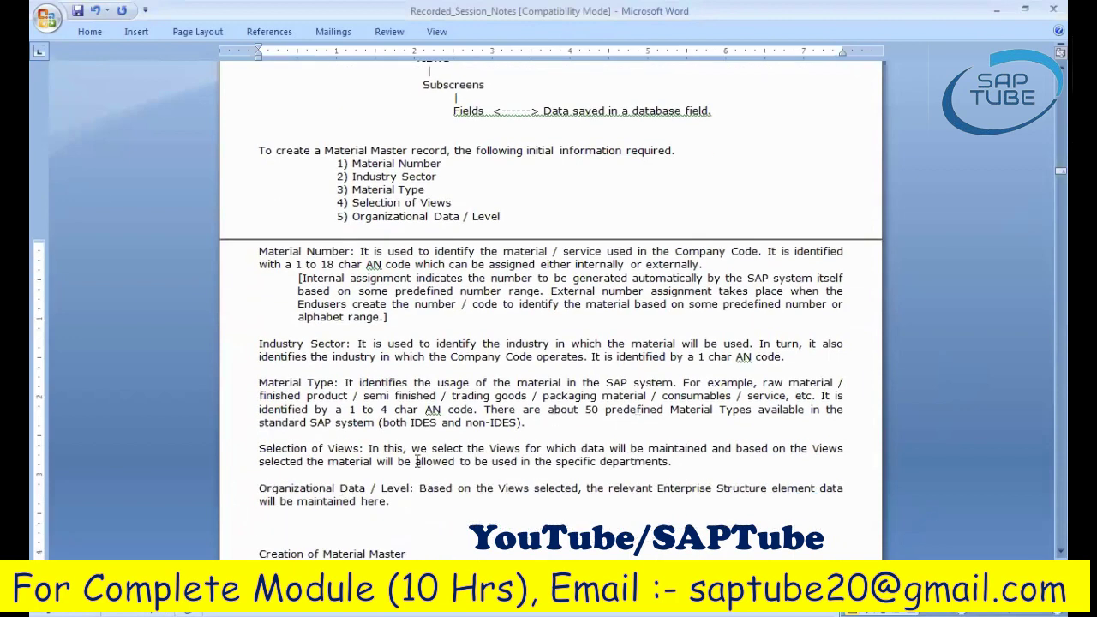
Insert a blank line between the Organizational Data / Level list item and the Material Number paragraph.
scroll(868, 450, "up", 1)
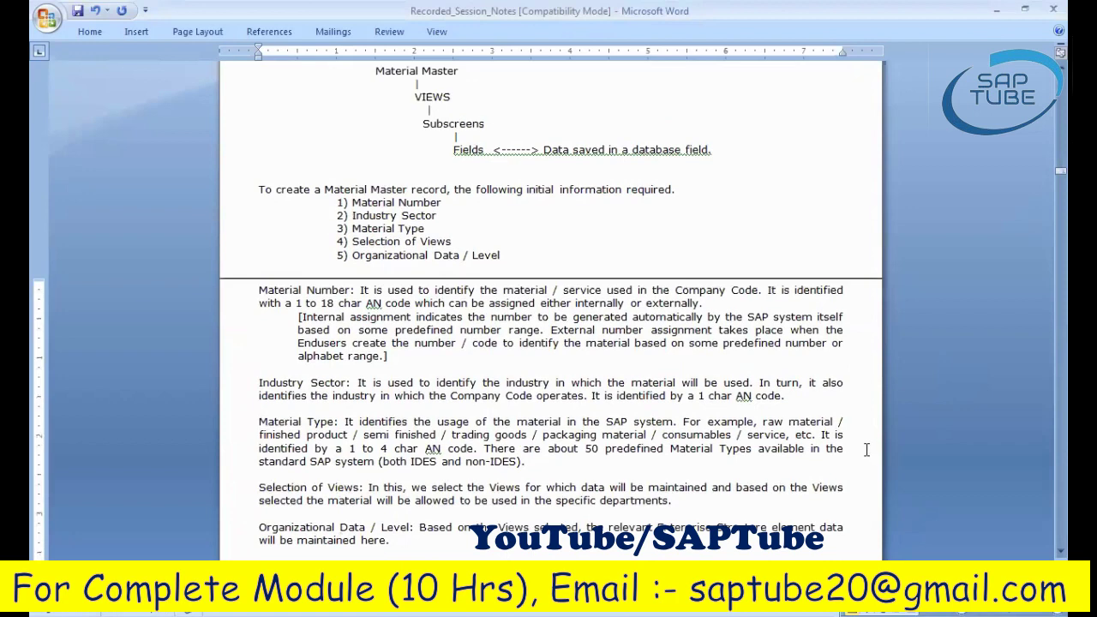
scroll(867, 450, "down", 1)
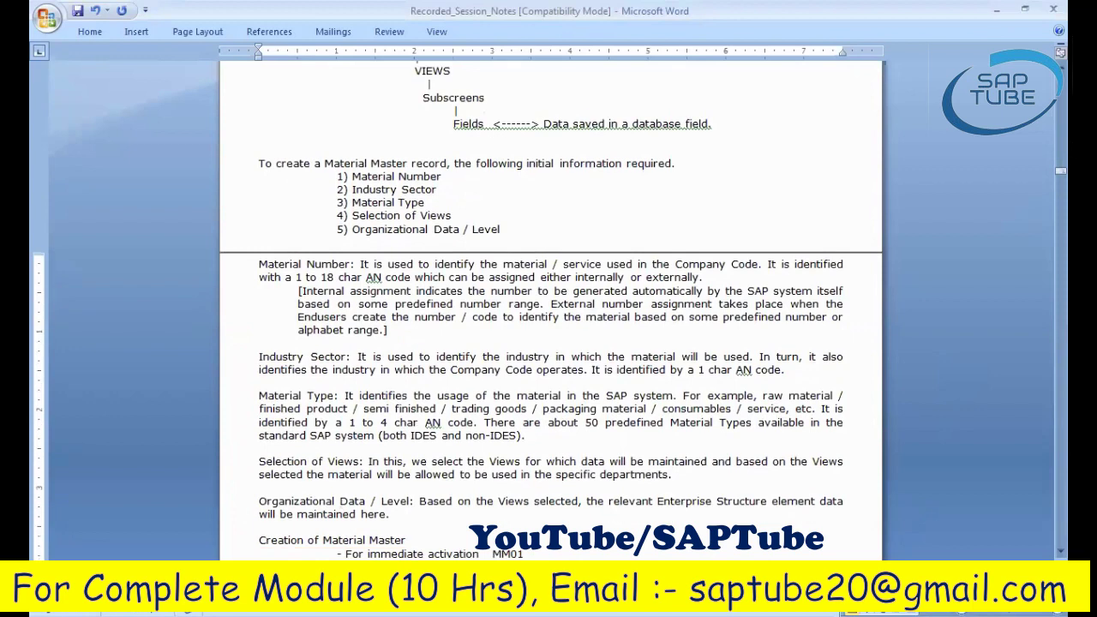
key("Return")
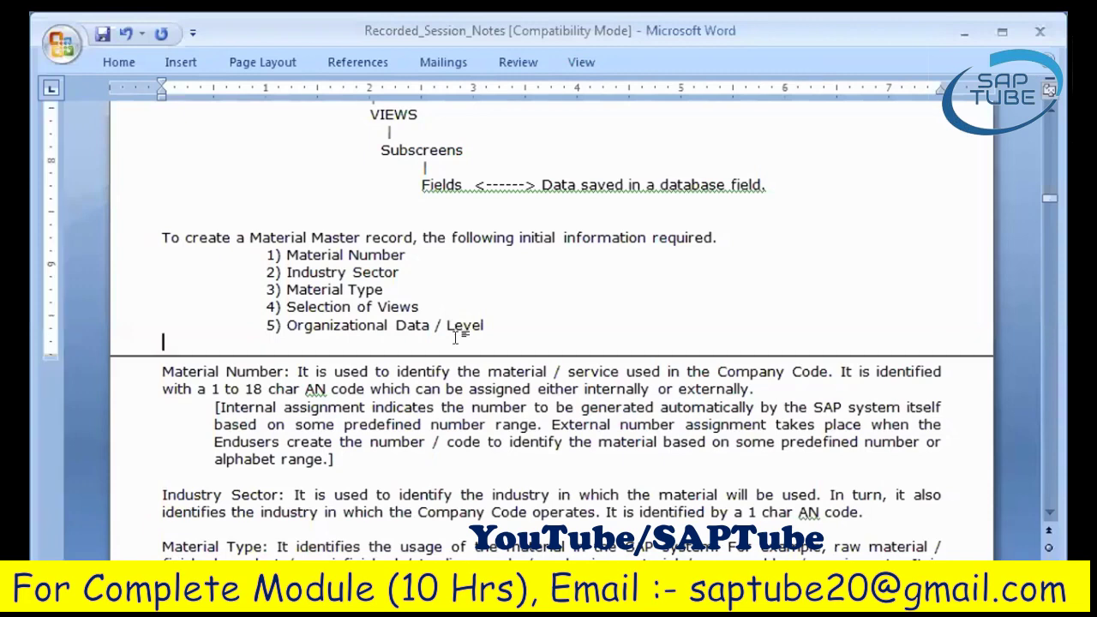
Switch to SAP Easy Access and start transaction mm01 for creating a material.
scroll(454, 342, "down", 2)
scroll(454, 355, "down", 3)
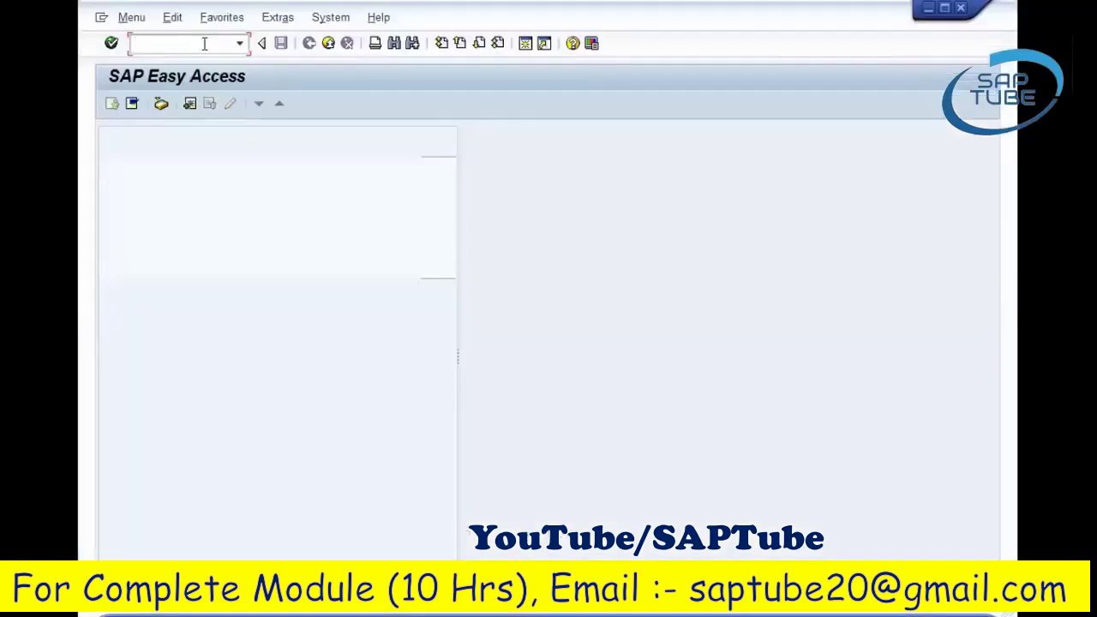
type("mm01")
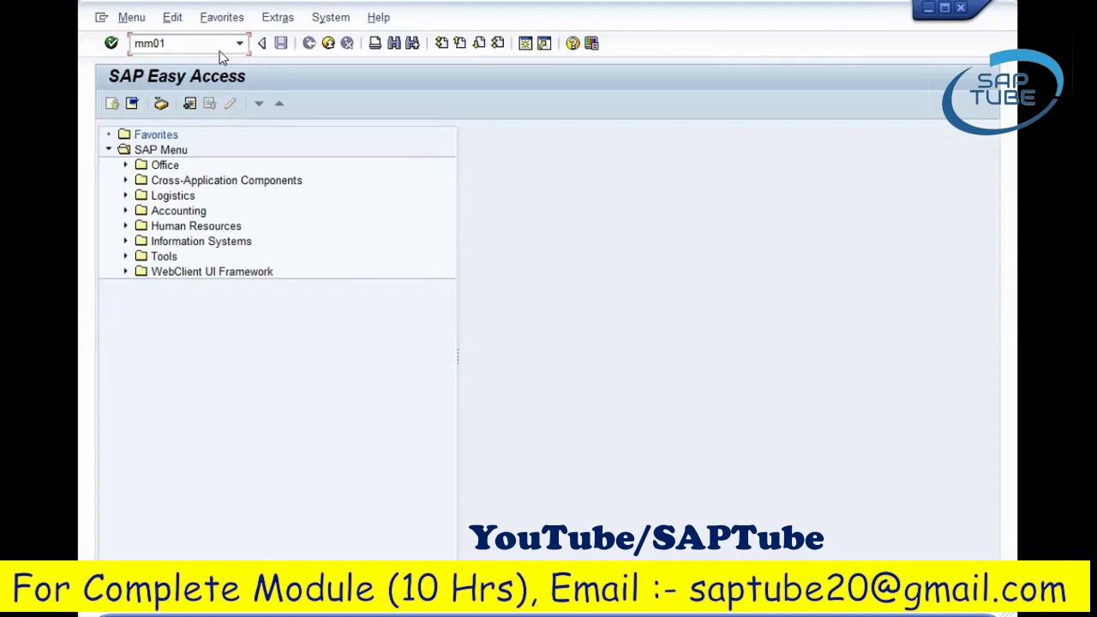
key("Return")
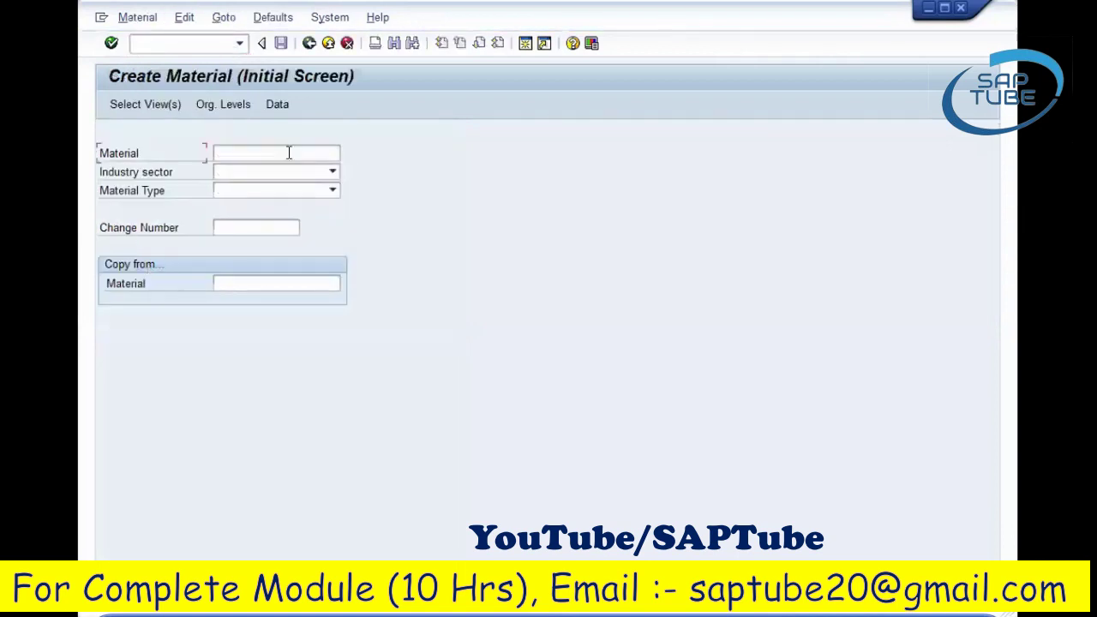
Set the industry sector of the new material to M Mechanical Engineering.
left_click(218, 172)
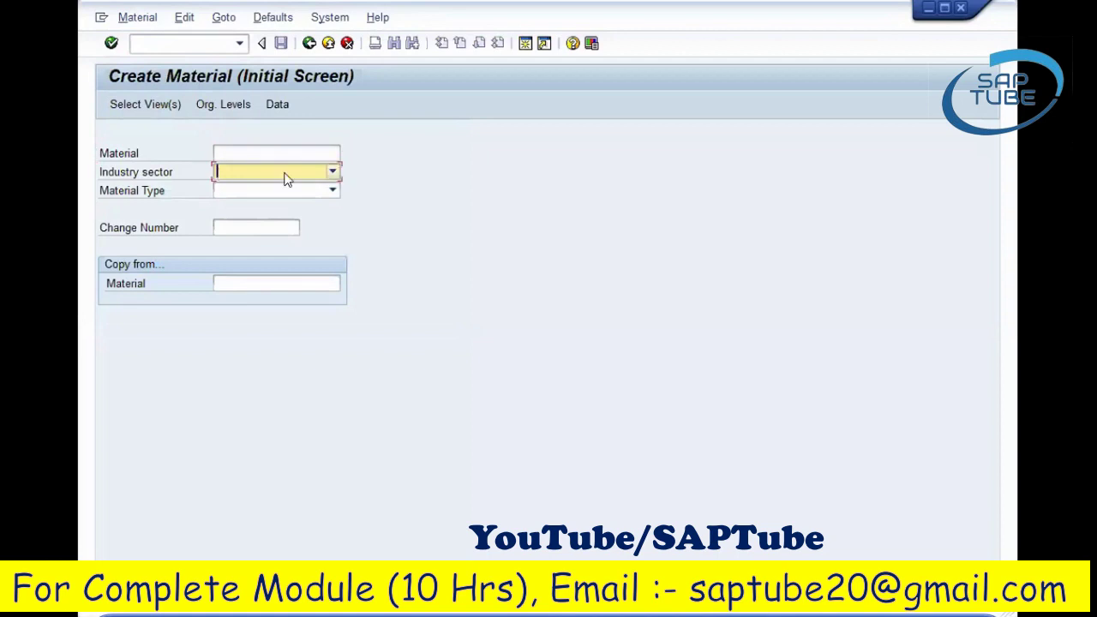
type("M Mechanical Engin")
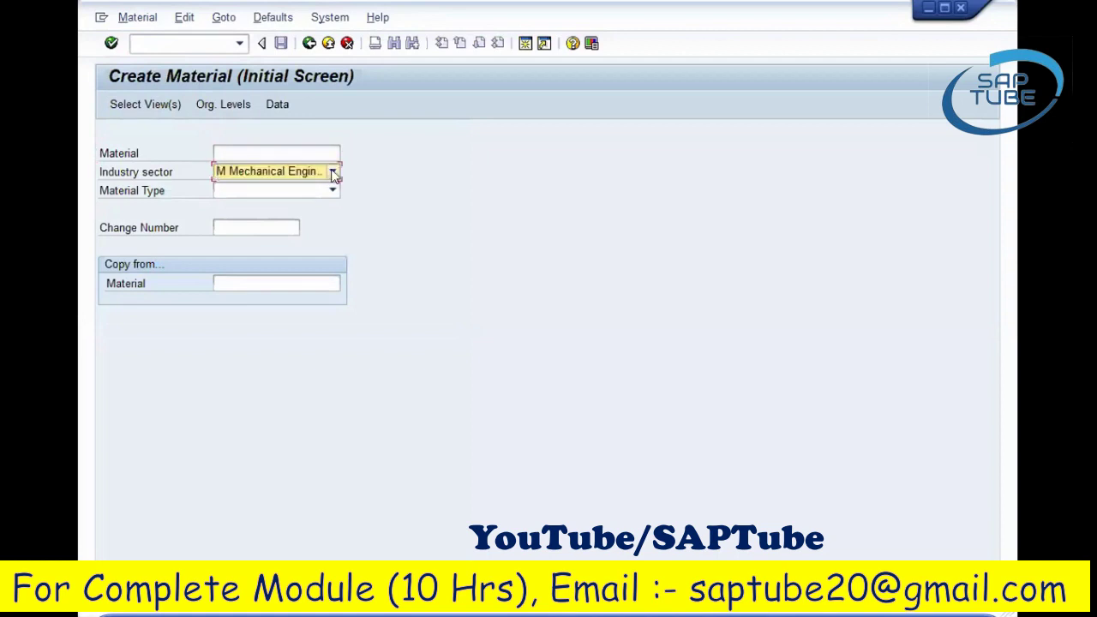
left_click(321, 171)
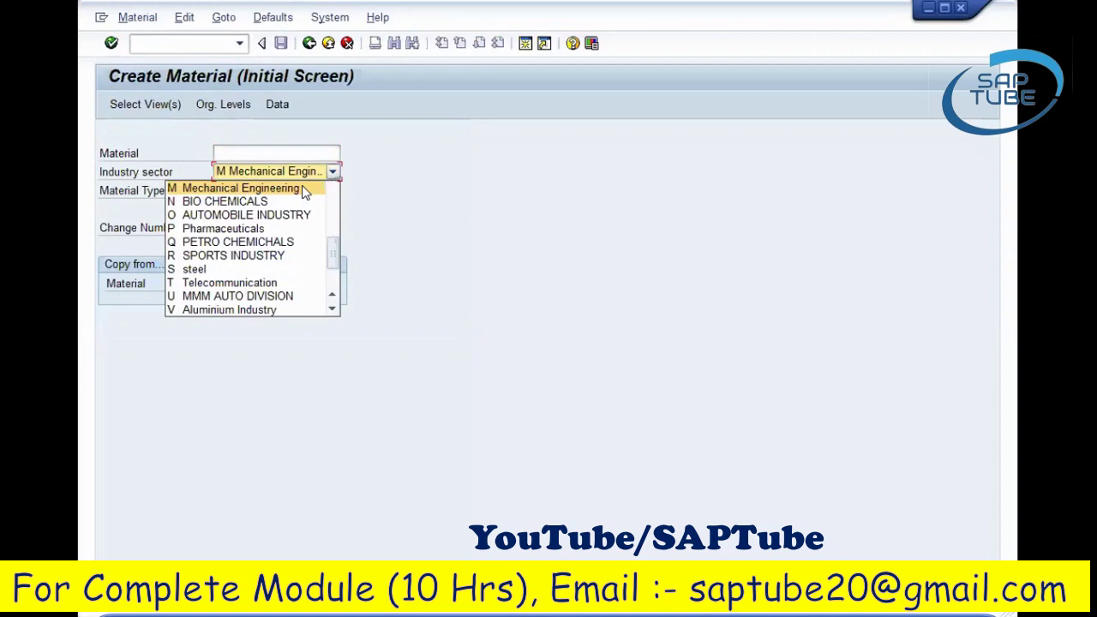
left_click(302, 185)
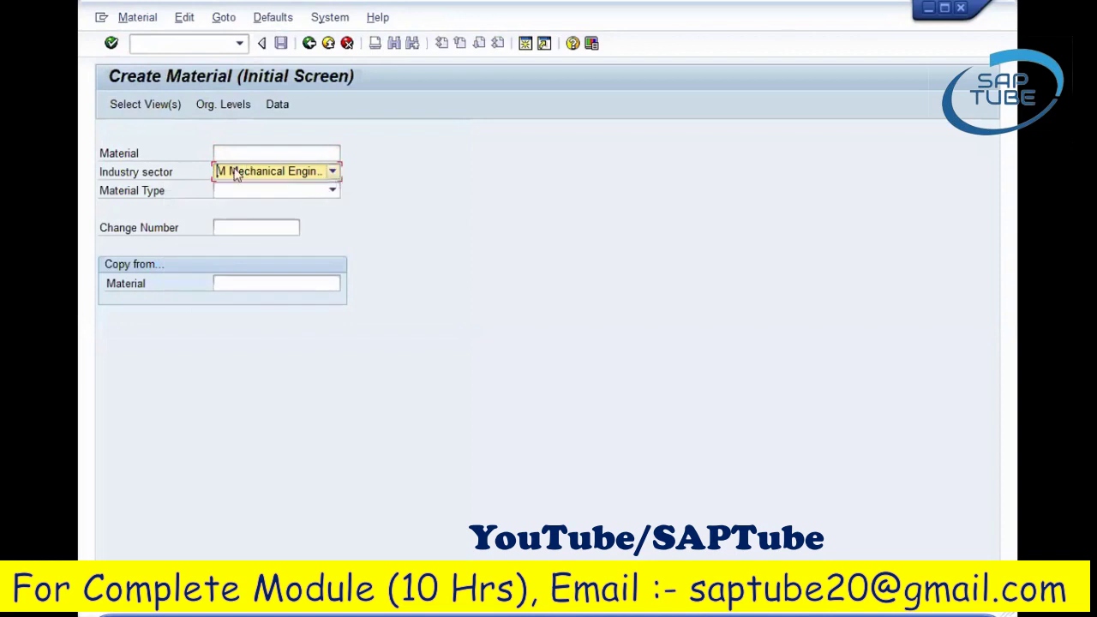
left_click(342, 176)
Set the material type to ROH RAW MATERIAL and leave the material creation for SAP Easy Access.
left_click(175, 198)
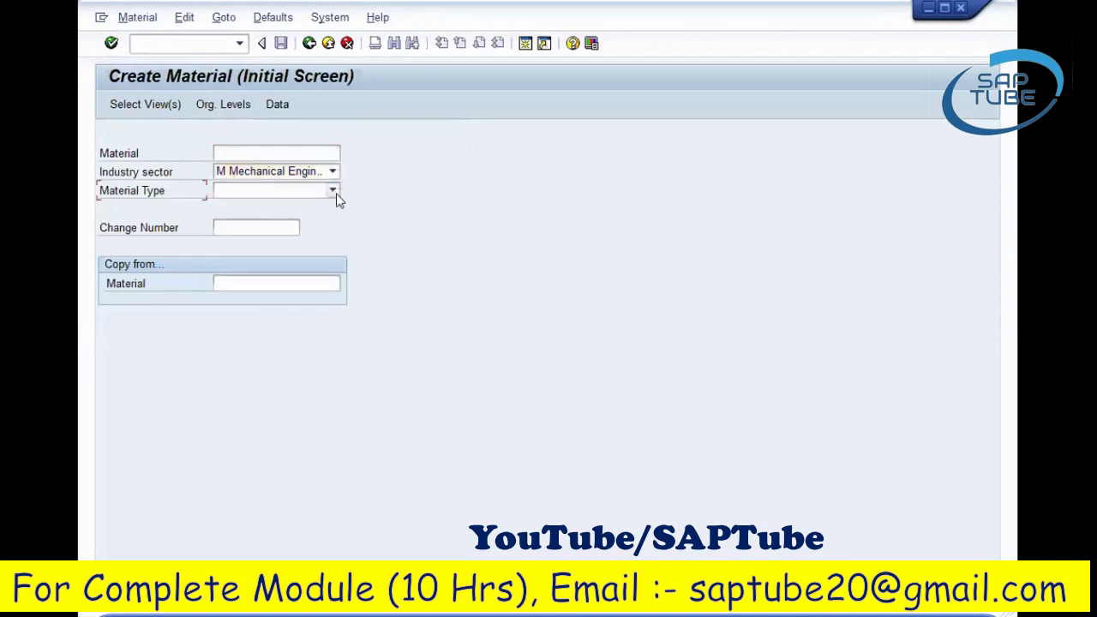
key("Tab")
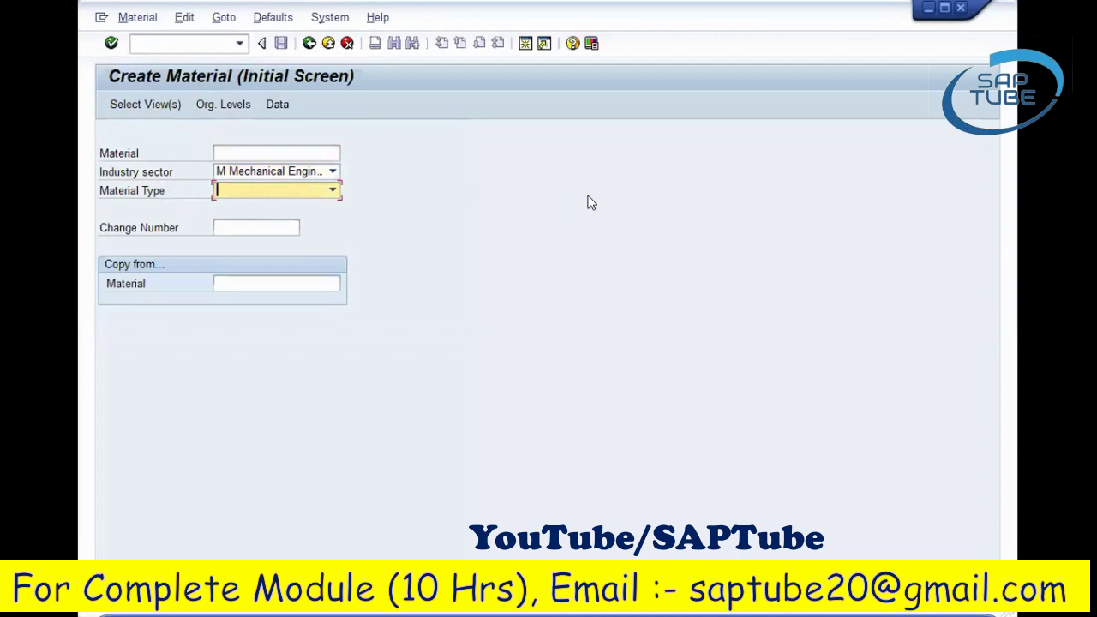
type("RO12 R012")
left_click(333, 190)
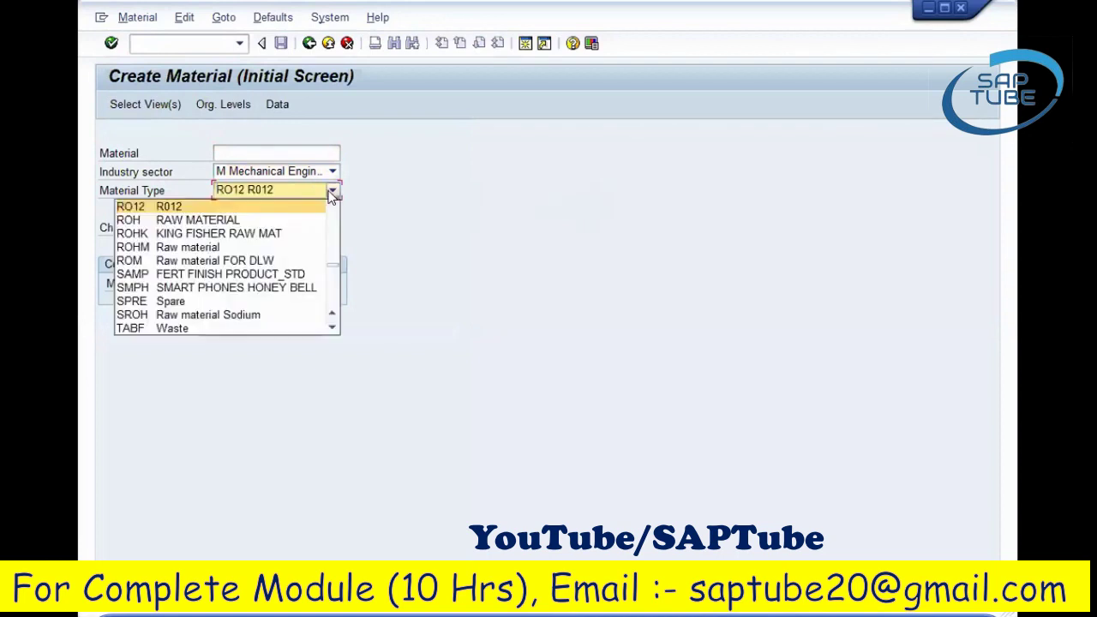
left_click(126, 222)
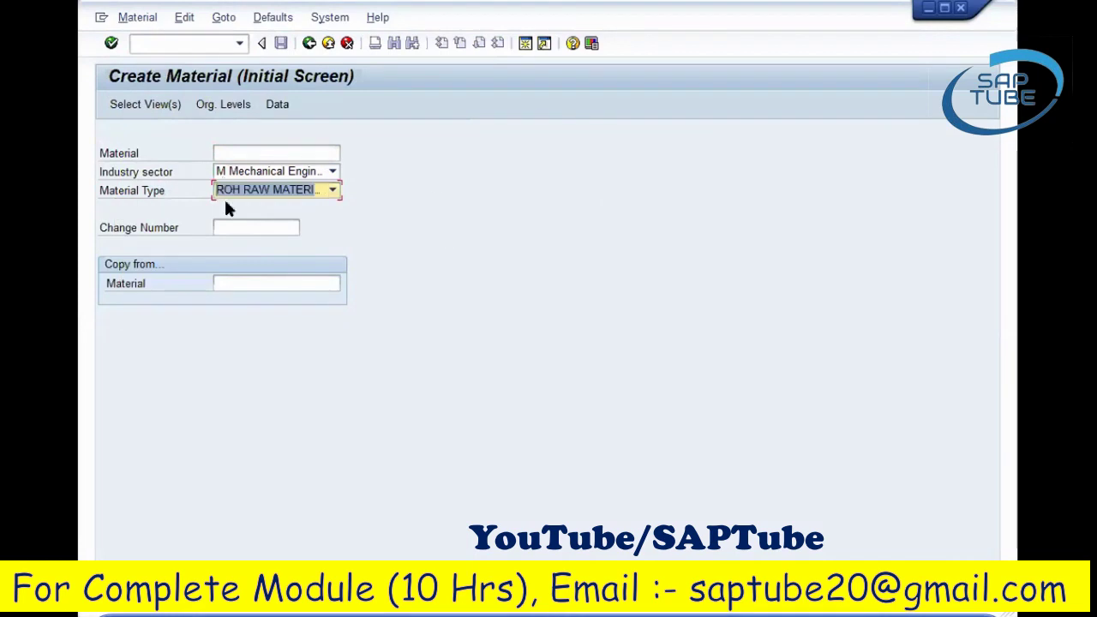
left_click(169, 172)
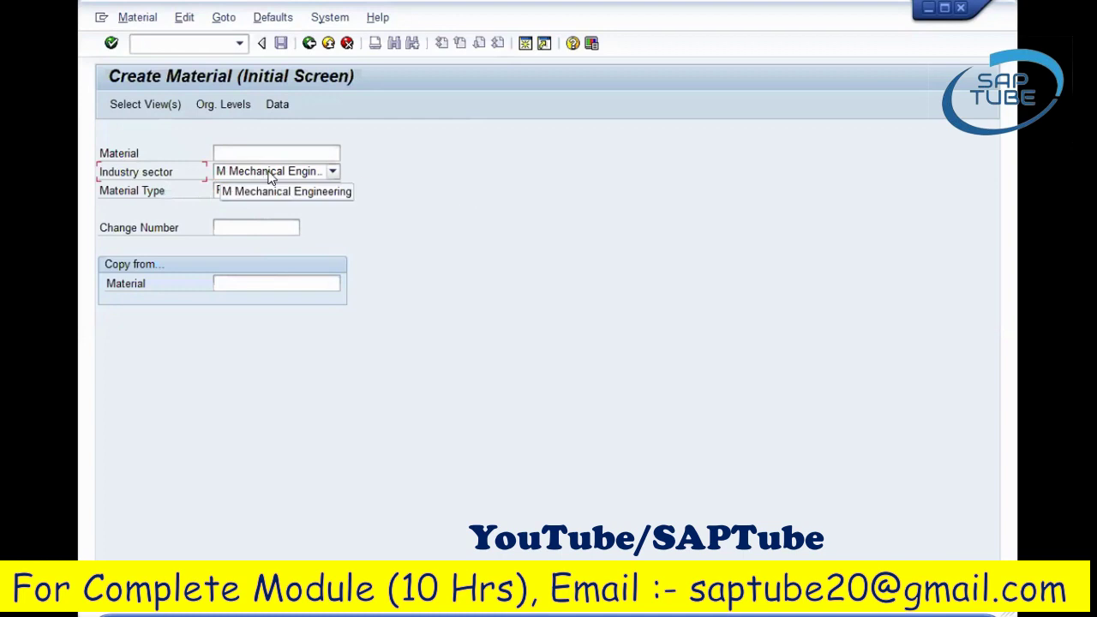
left_click(308, 47)
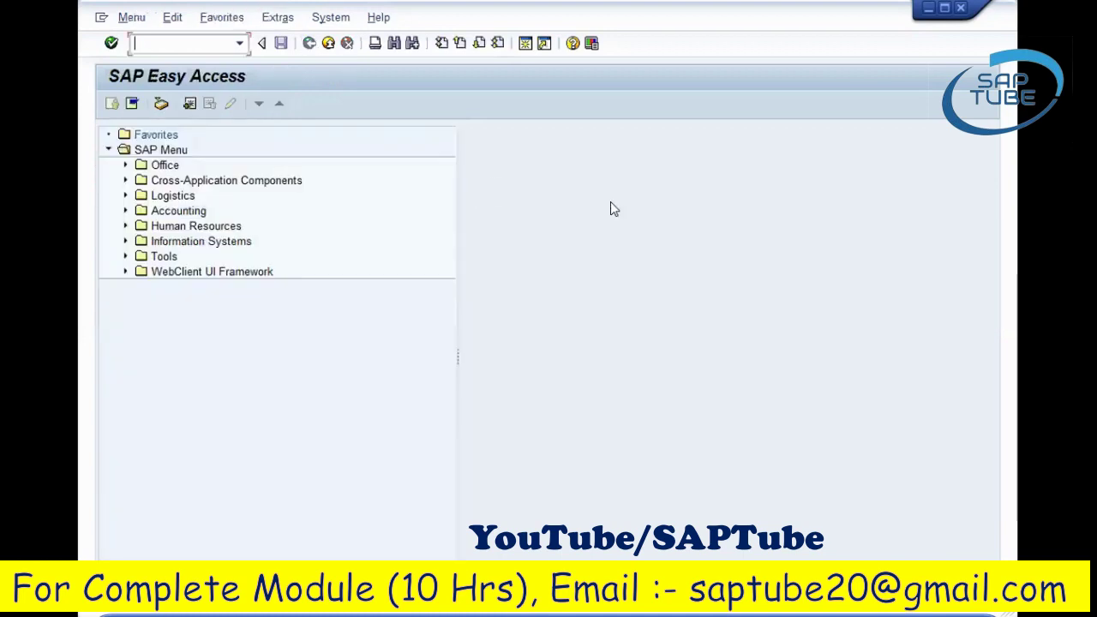
In the SAP GUI interaction design options, turn showing keys in dropdown lists off and on again, keep sorting by keys enabled, and confirm.
left_click(592, 43)
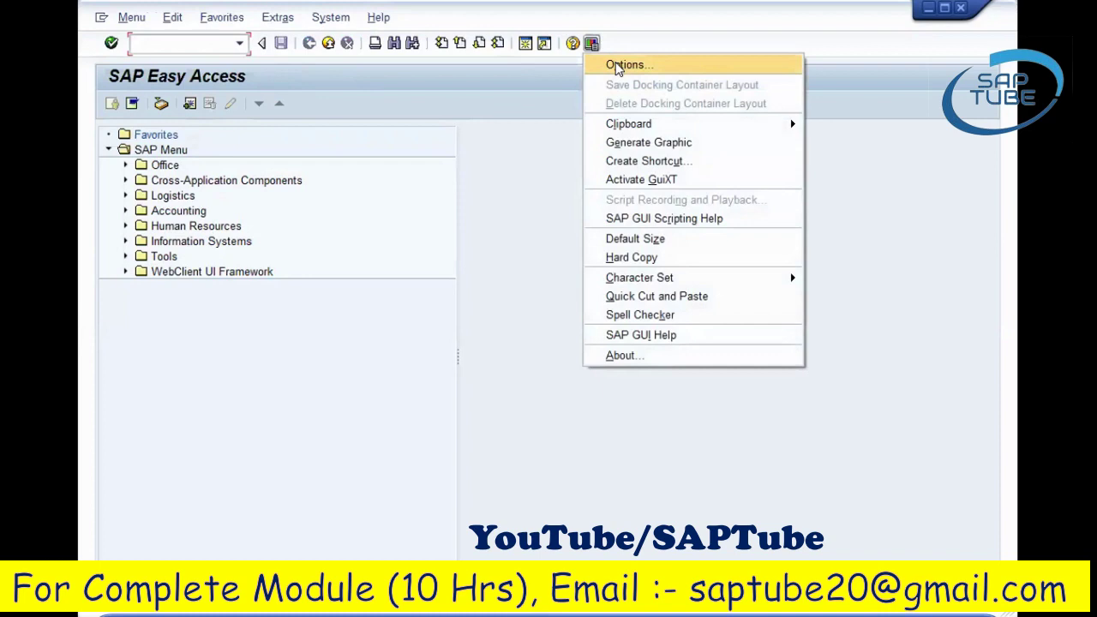
left_click(618, 67)
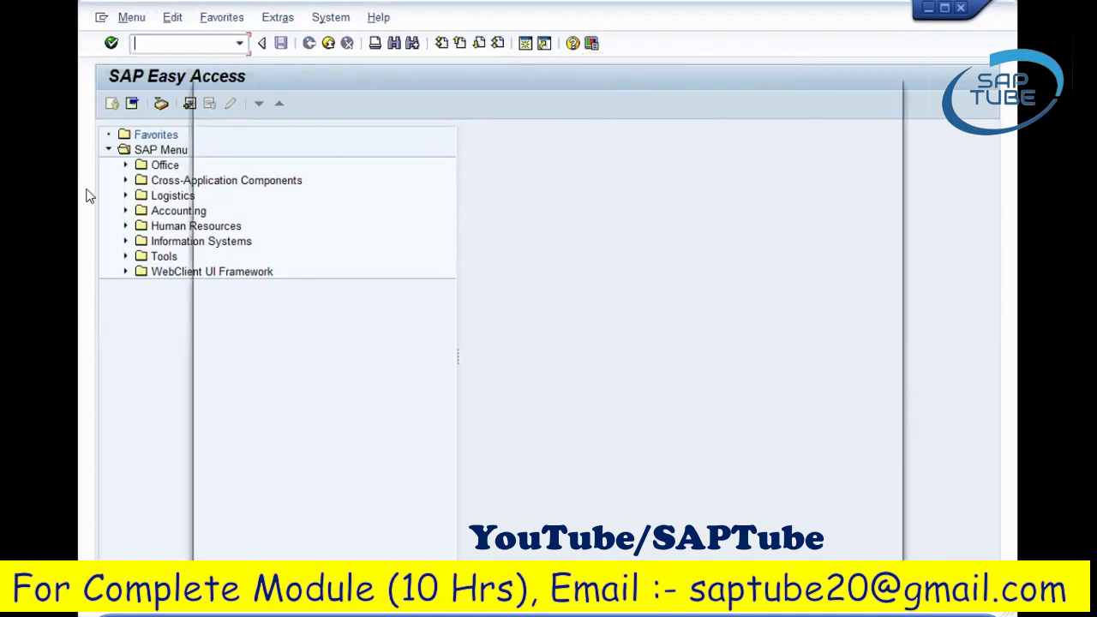
left_click(211, 163)
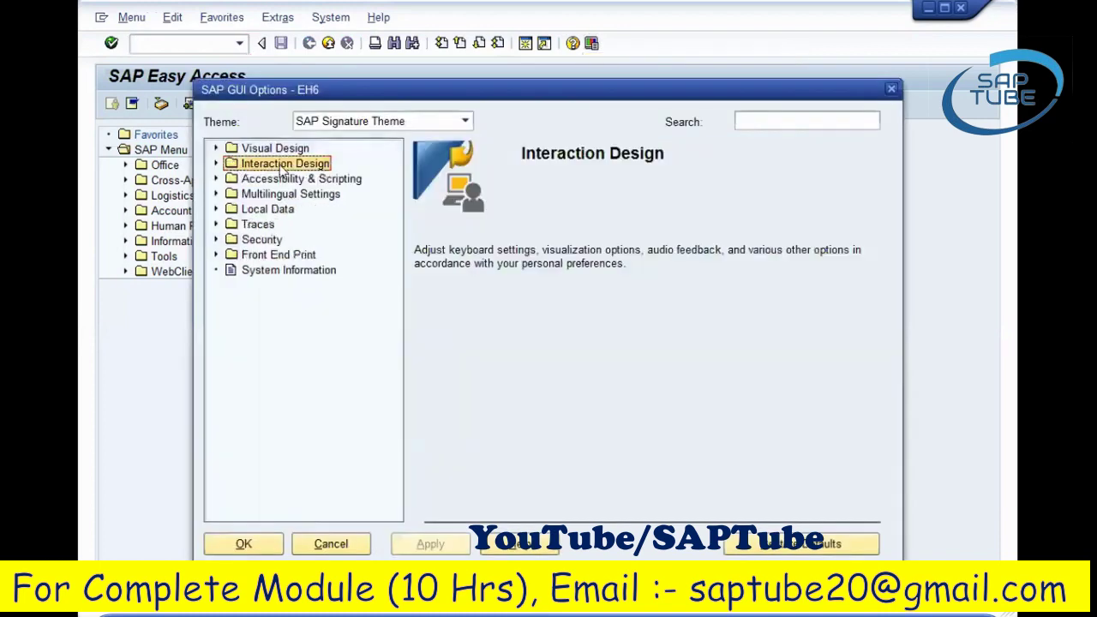
double_click(283, 166)
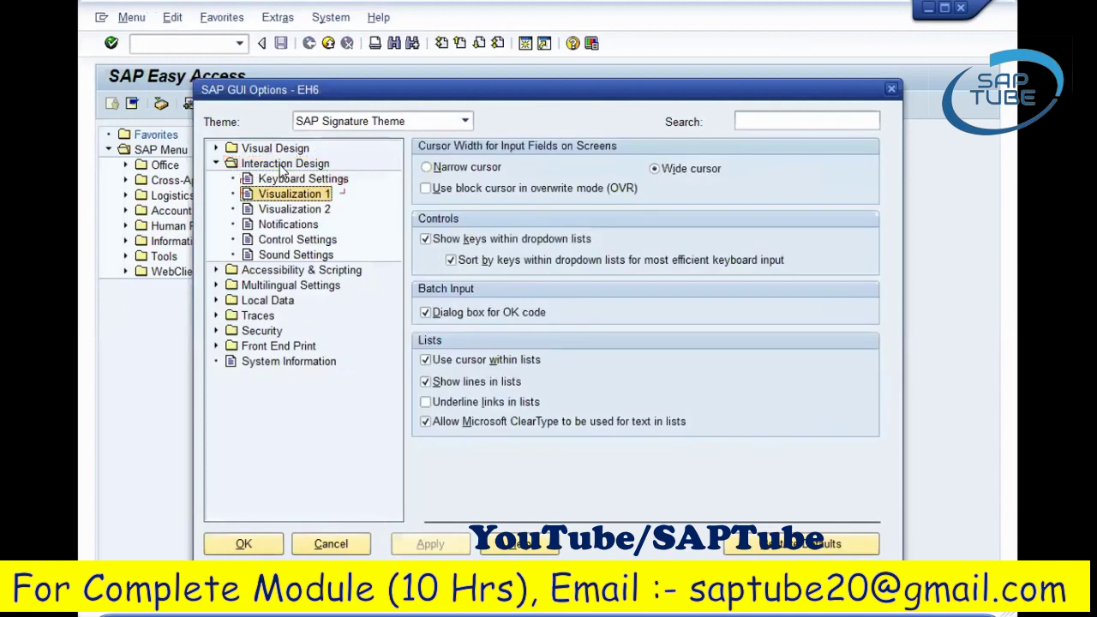
left_click(450, 243)
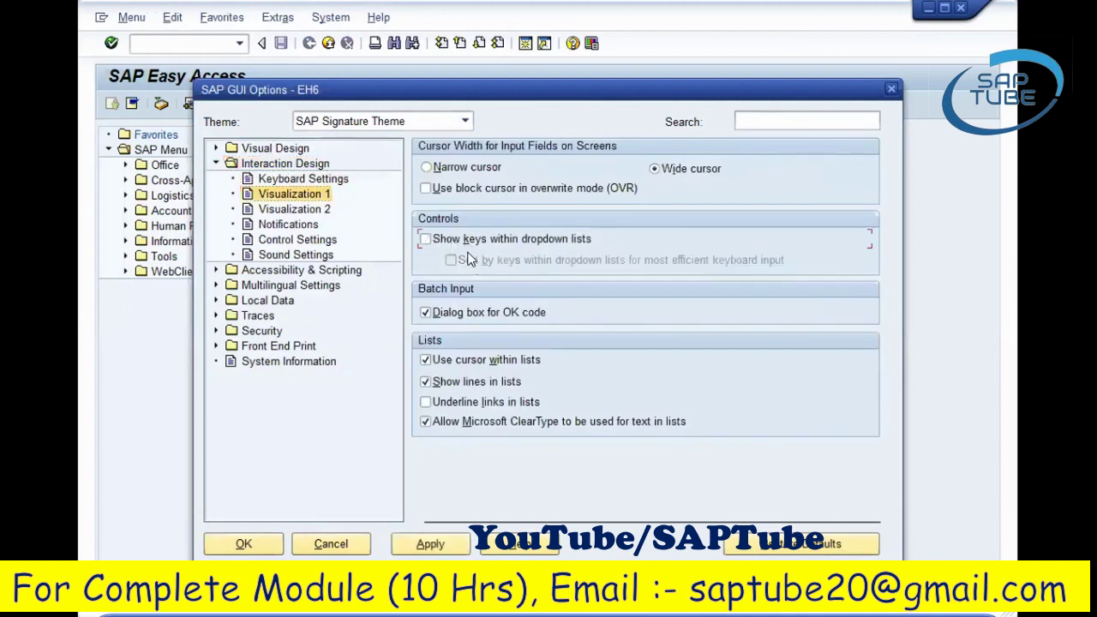
left_click(427, 239)
left_click(463, 264)
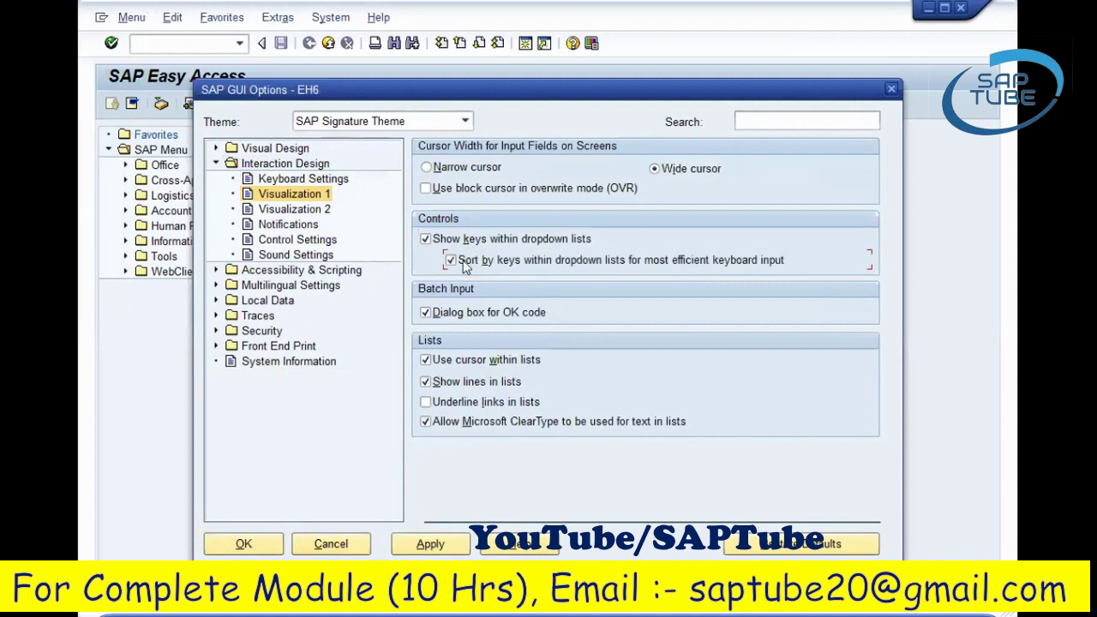
left_click(232, 542)
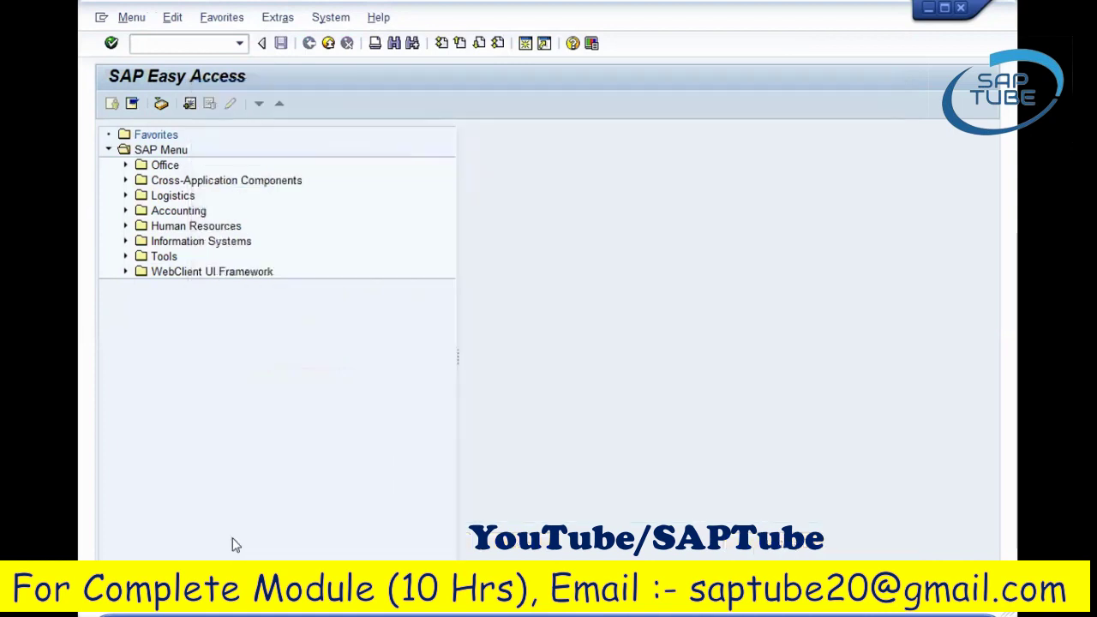
Start transaction mm01 again from the previously used transaction codes.
left_click(239, 45)
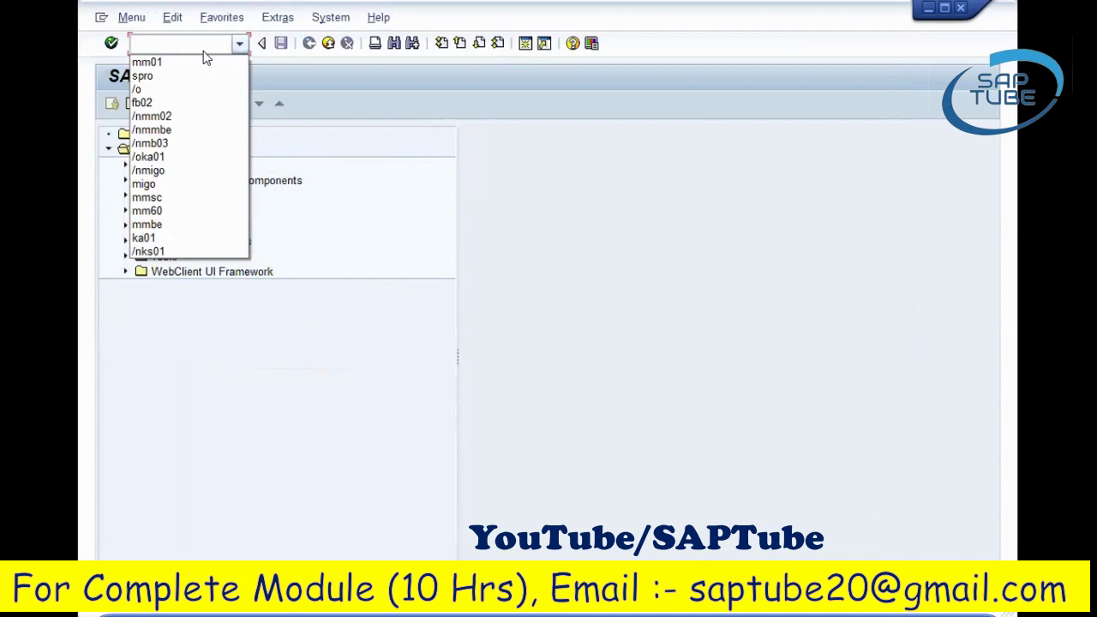
left_click(241, 44)
left_click(241, 47)
left_click(227, 58)
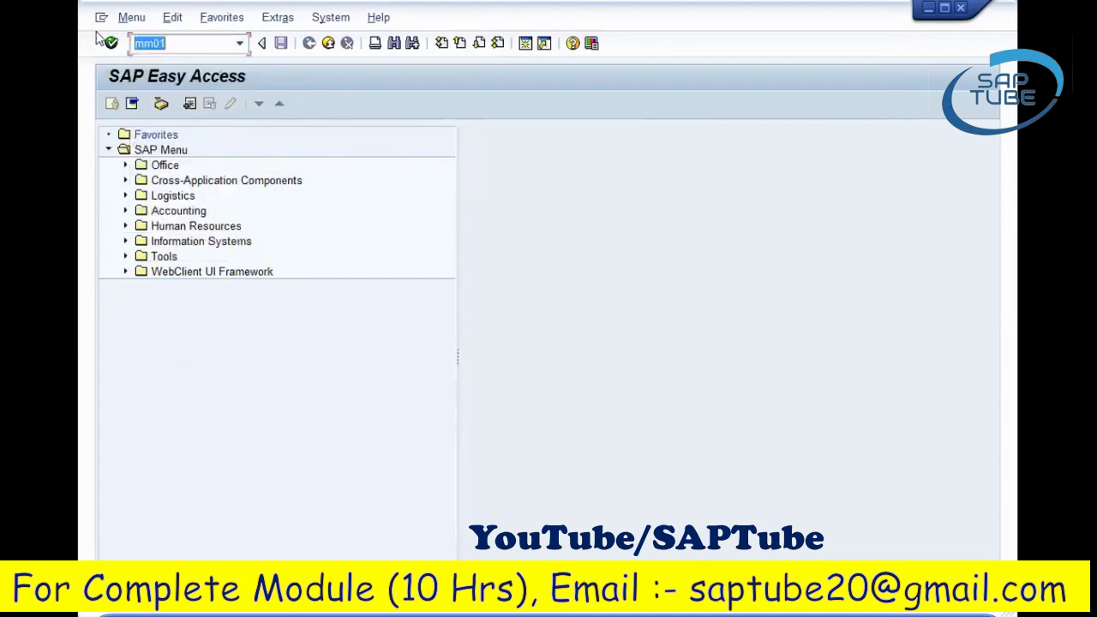
key("Delete")
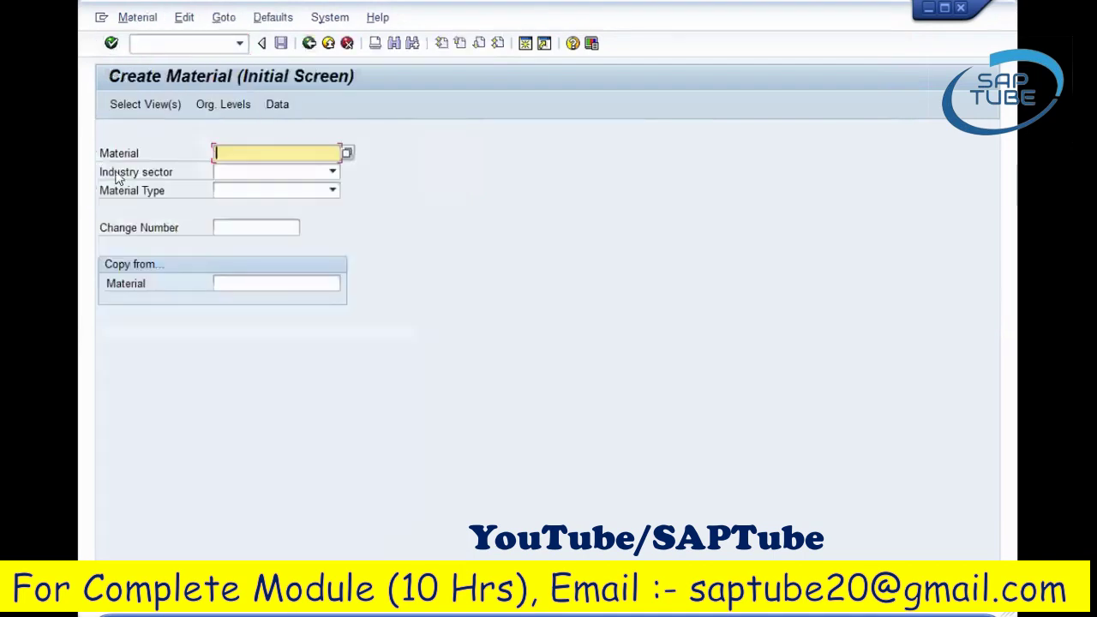
Set the industry sector to M Mechanical Engineering and the material type to ROH RAW MATERIAL.
left_click(269, 175)
type("M")
key("Tab")
type("RO12")
left_click(332, 191)
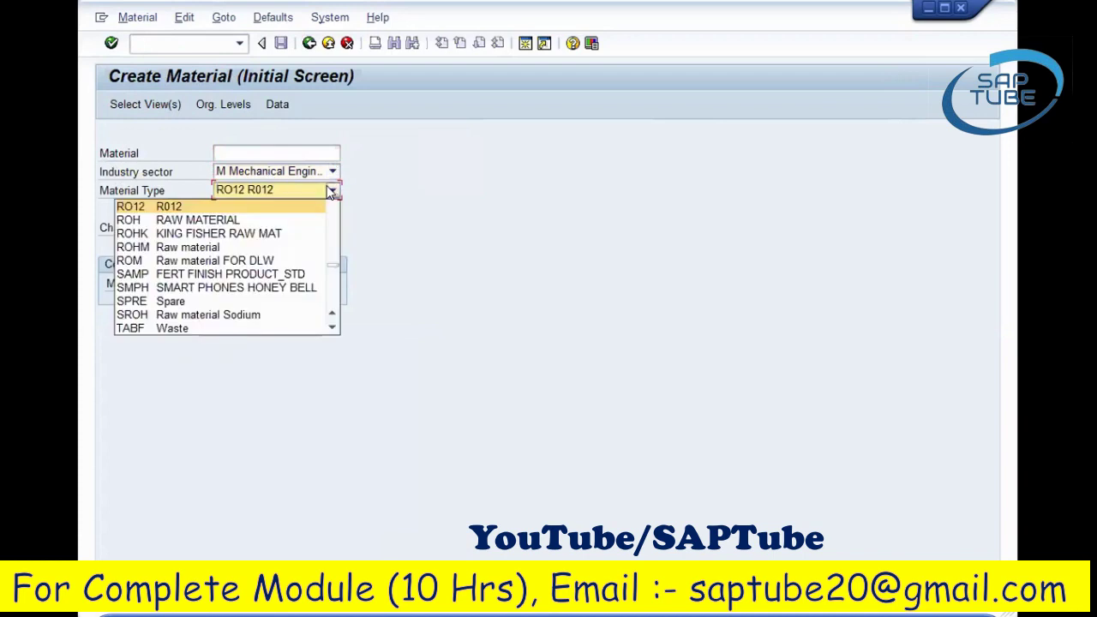
left_click(258, 211)
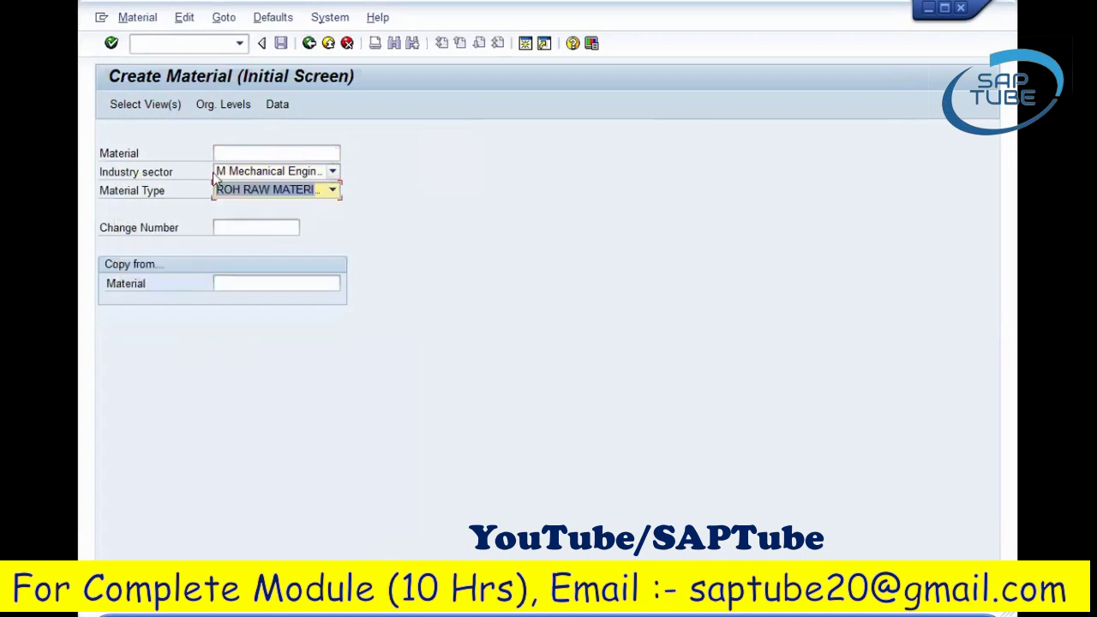
left_click(154, 196)
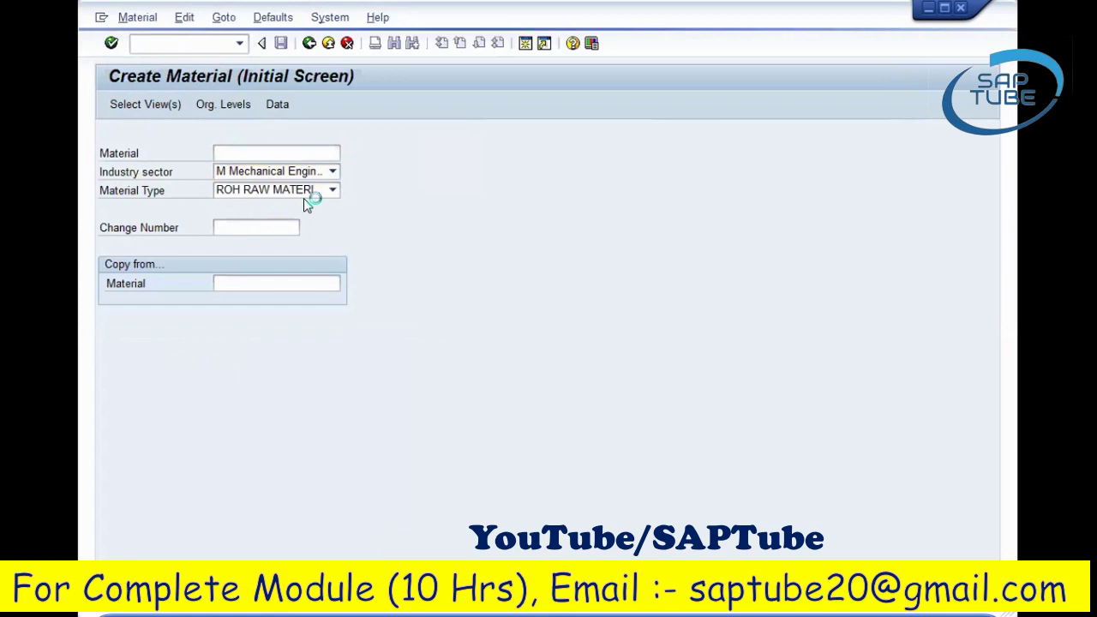
Open the view selection for the material and select the Basic Data 1 and Purchasing views.
key("F6")
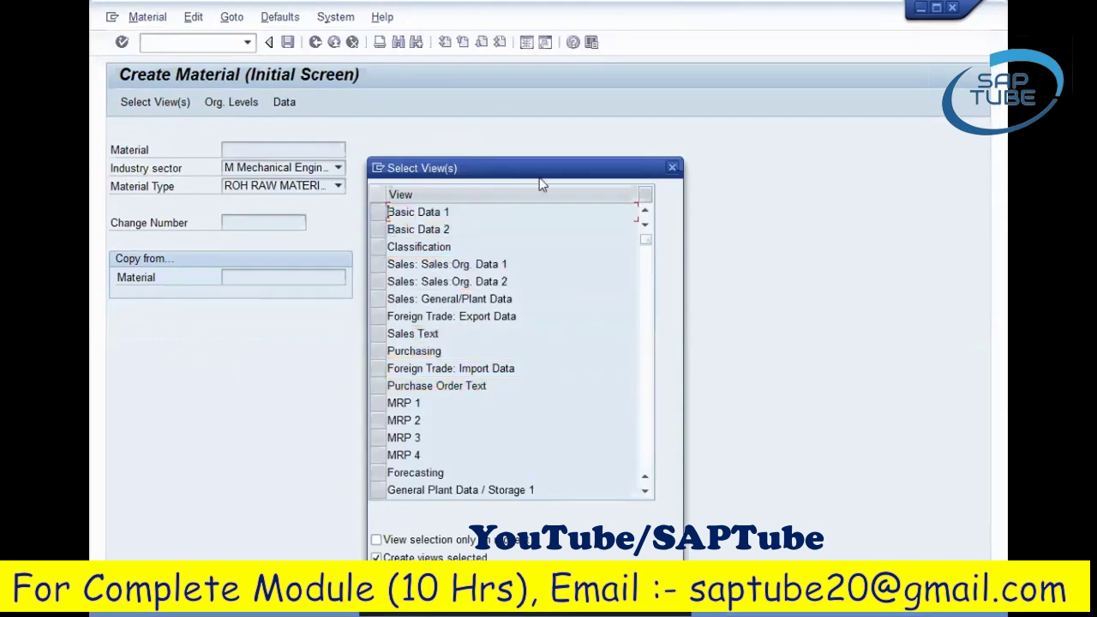
left_click_drag(538, 177, 615, 105)
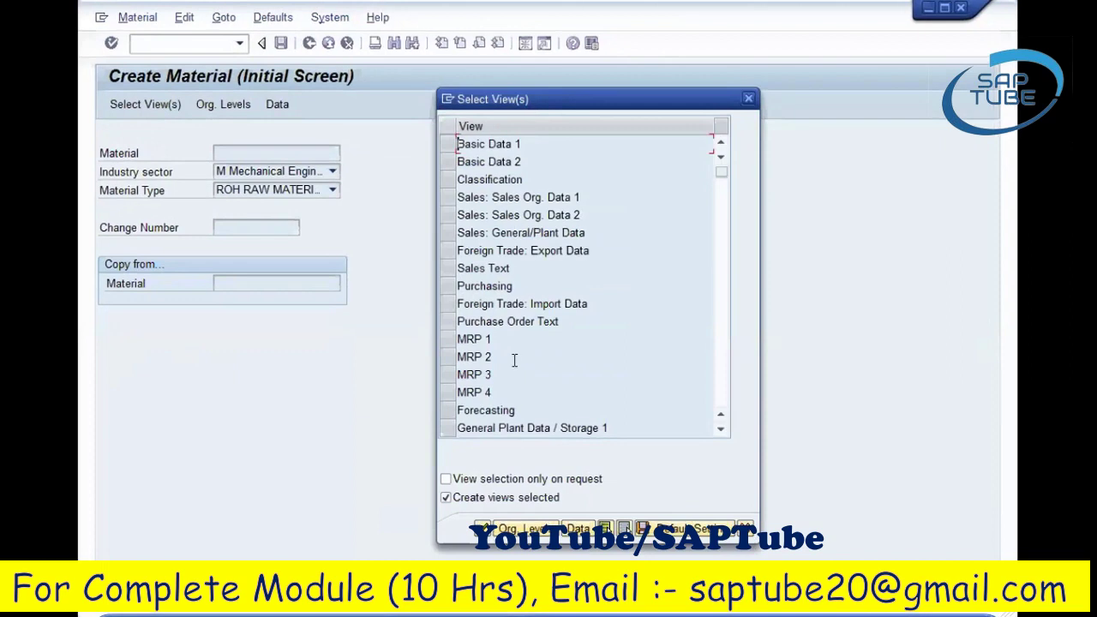
scroll(559, 303, "down", 3)
scroll(559, 300, "up", 3)
left_click(446, 144)
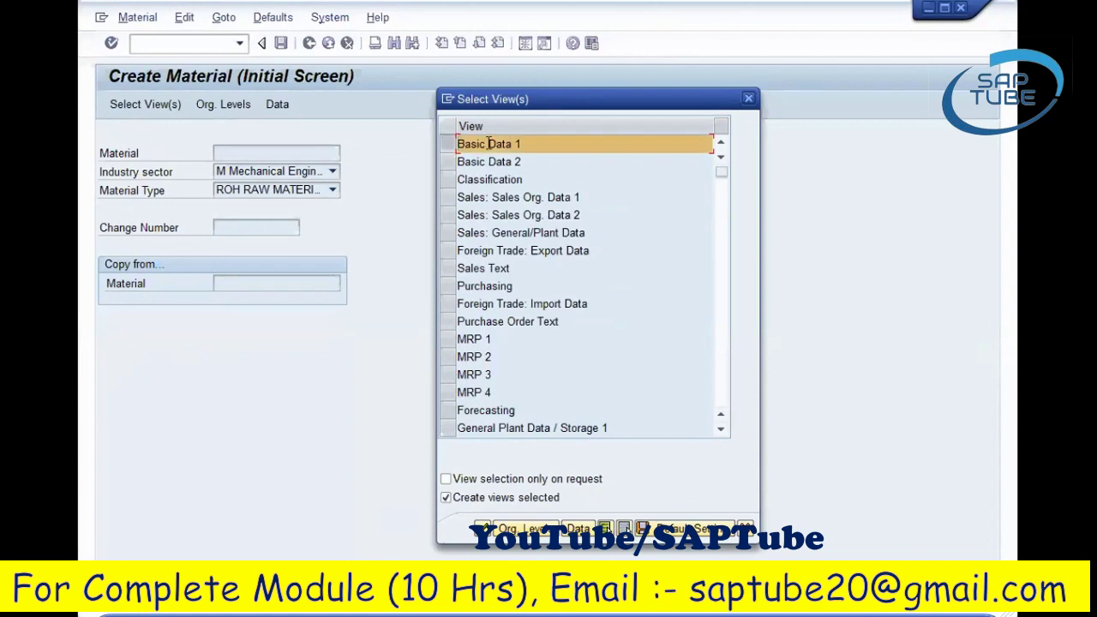
left_click(446, 286)
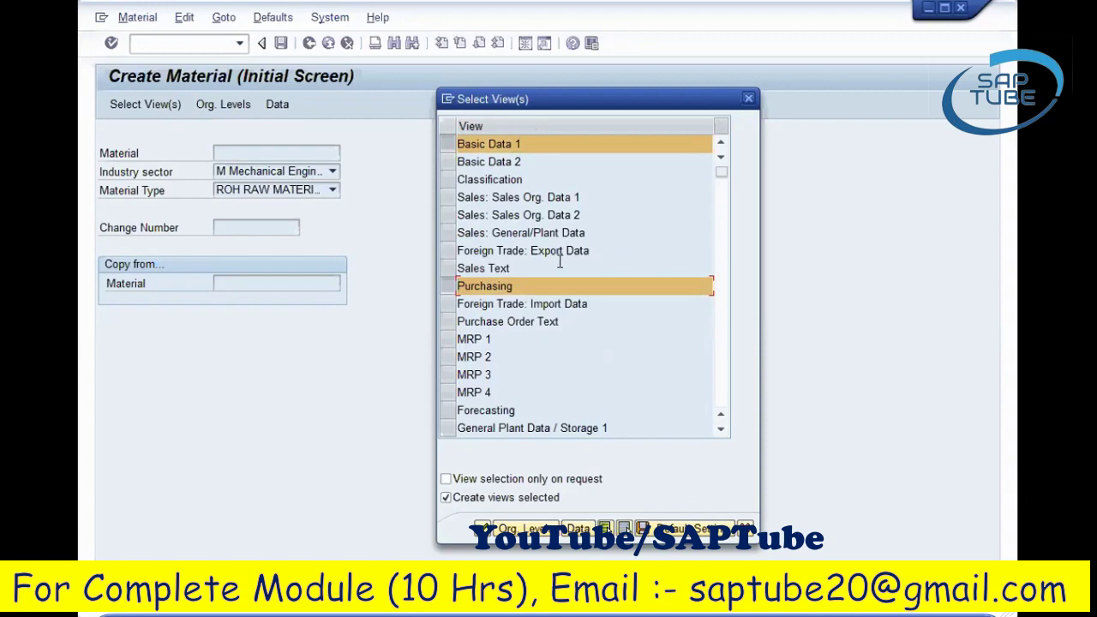
left_click(529, 144)
left_click(539, 288)
Add the General Plant Data / Storage 1 and 2 and Accounting 1 views and continue to the organizational levels.
scroll(529, 289, "down", 2)
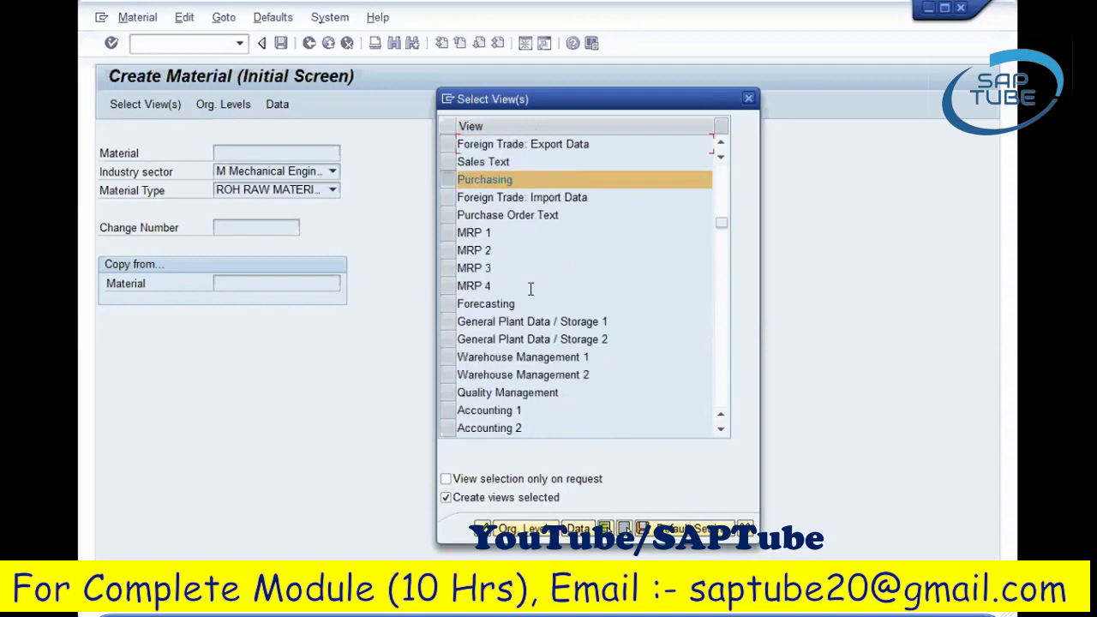
left_click(442, 321)
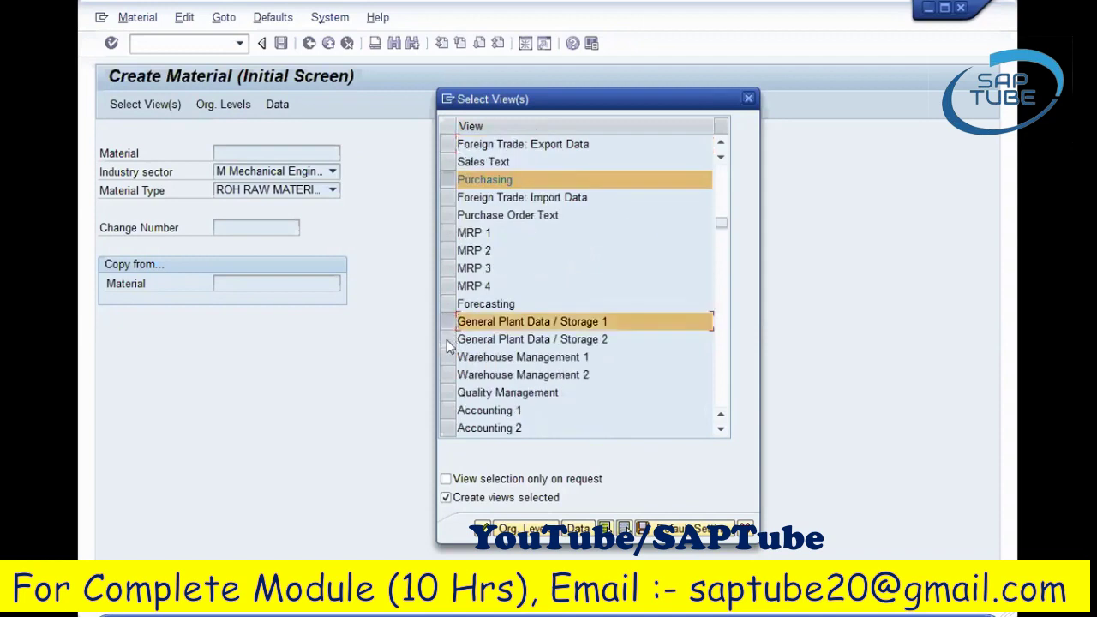
left_click(446, 340)
left_click(443, 411)
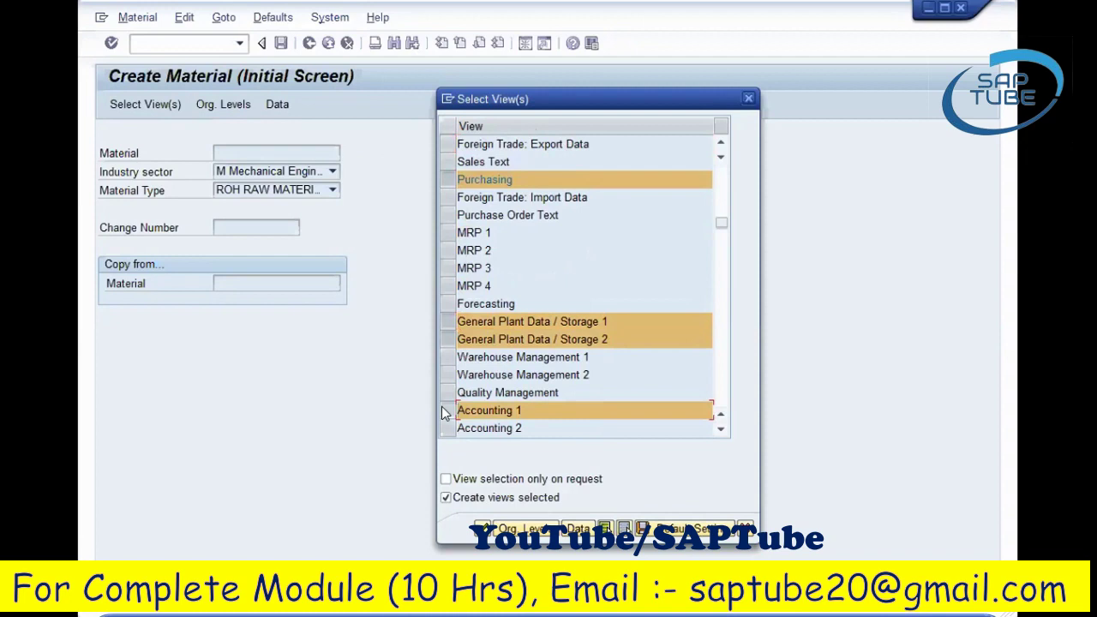
scroll(580, 369, "up", 2)
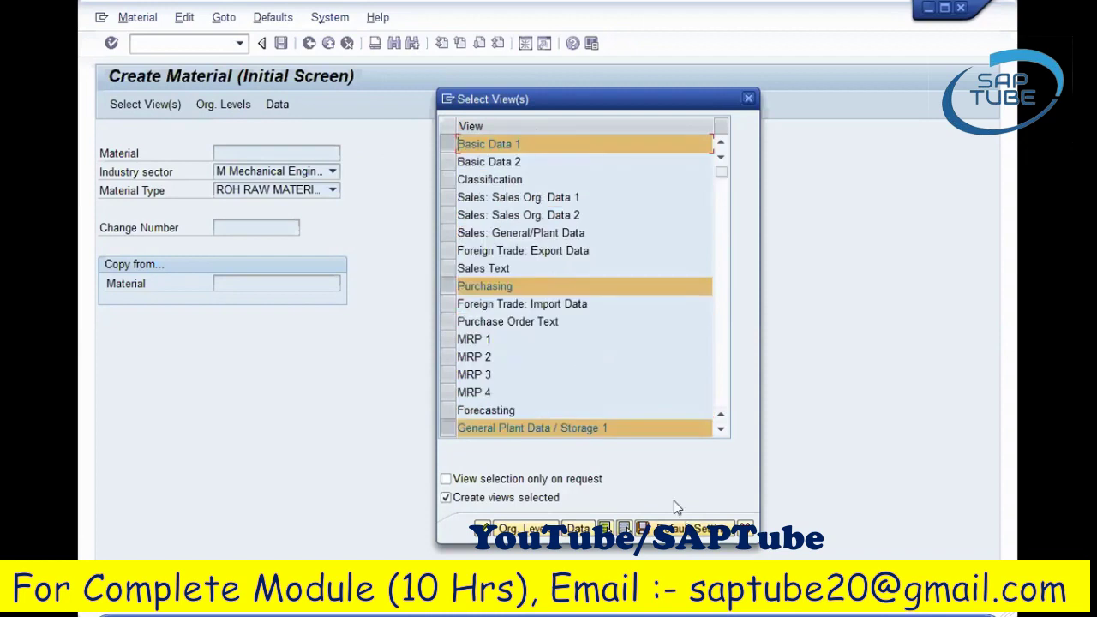
left_click(460, 500)
key("Return")
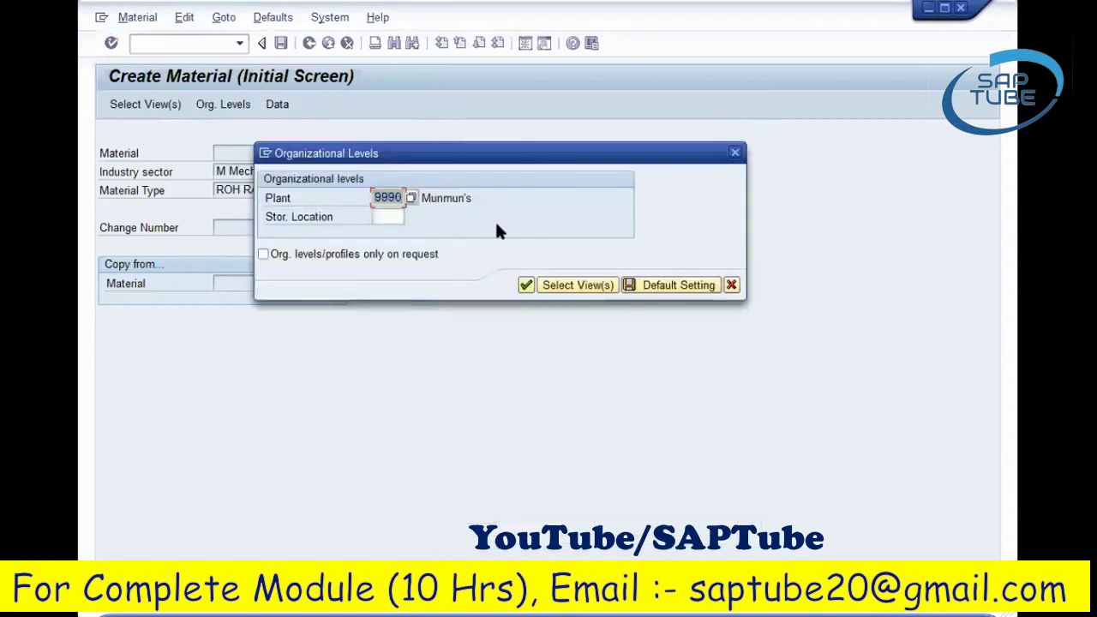
Save an empty plant as the default setting and enter plant vgp1 with storage location sl01.
key("Delete")
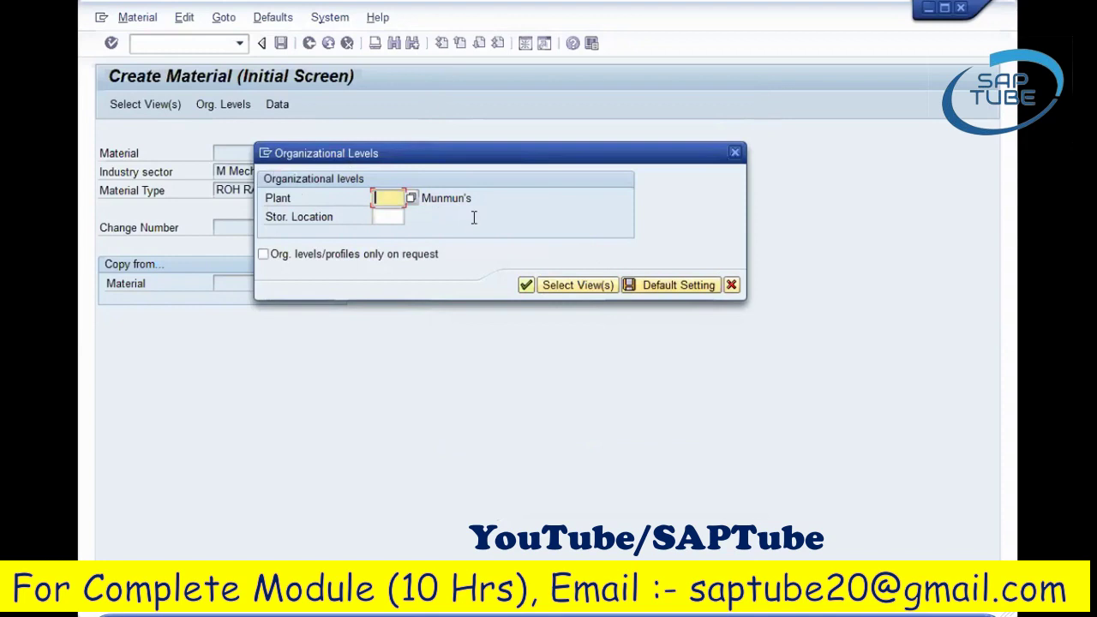
left_click(672, 284)
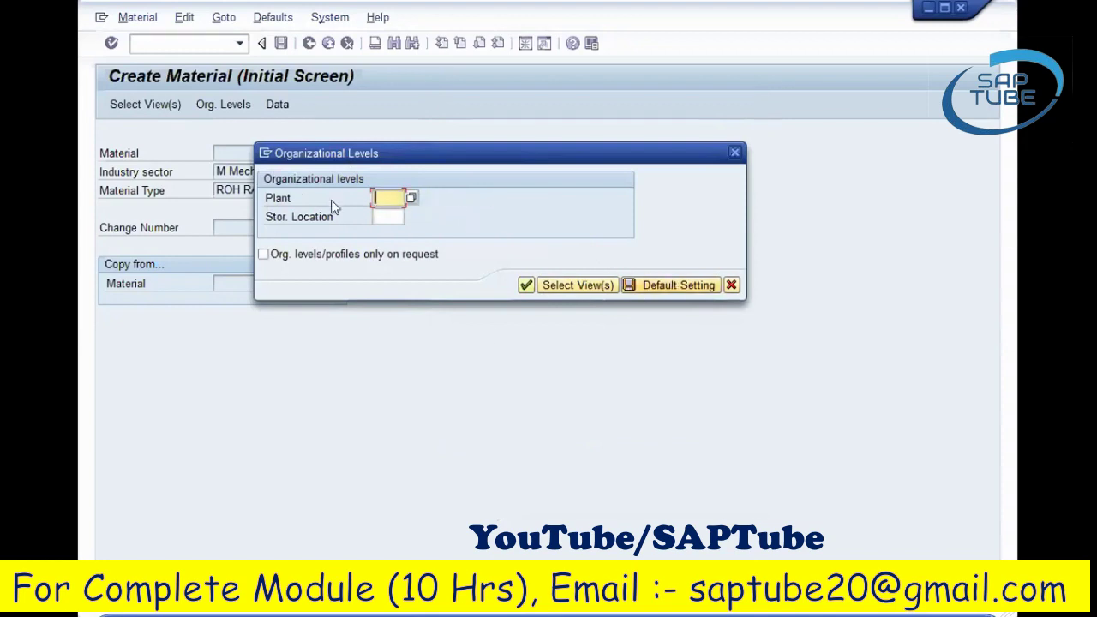
left_click(402, 198)
type("vgp1")
key("Tab")
type("s101")
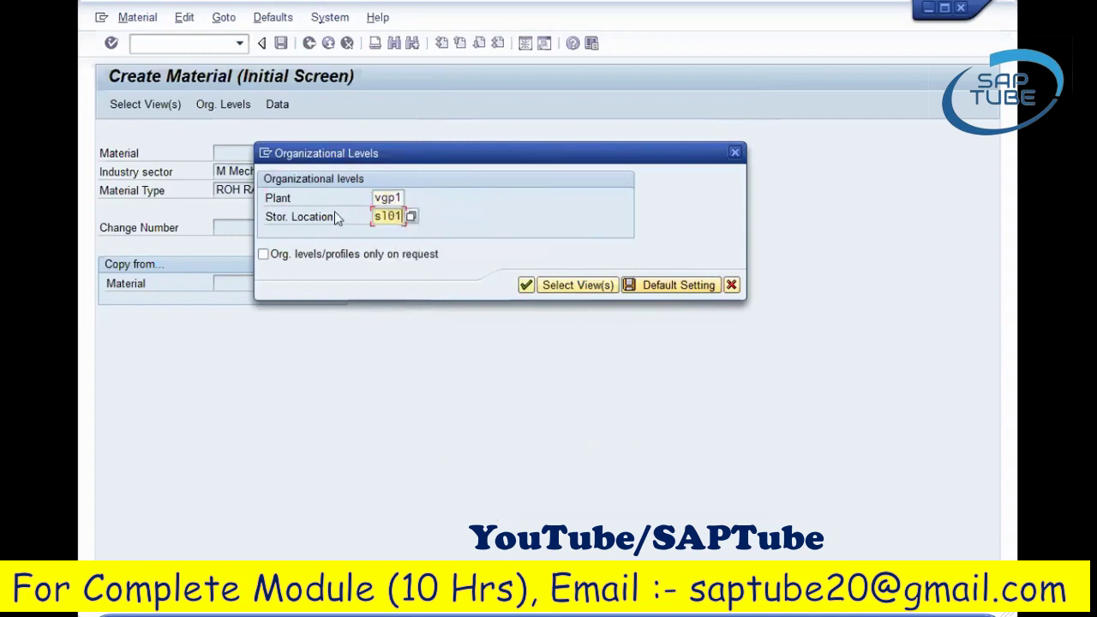
Confirm the organizational levels and enter VG01 Raw Material 1 as the material description.
left_click(527, 286)
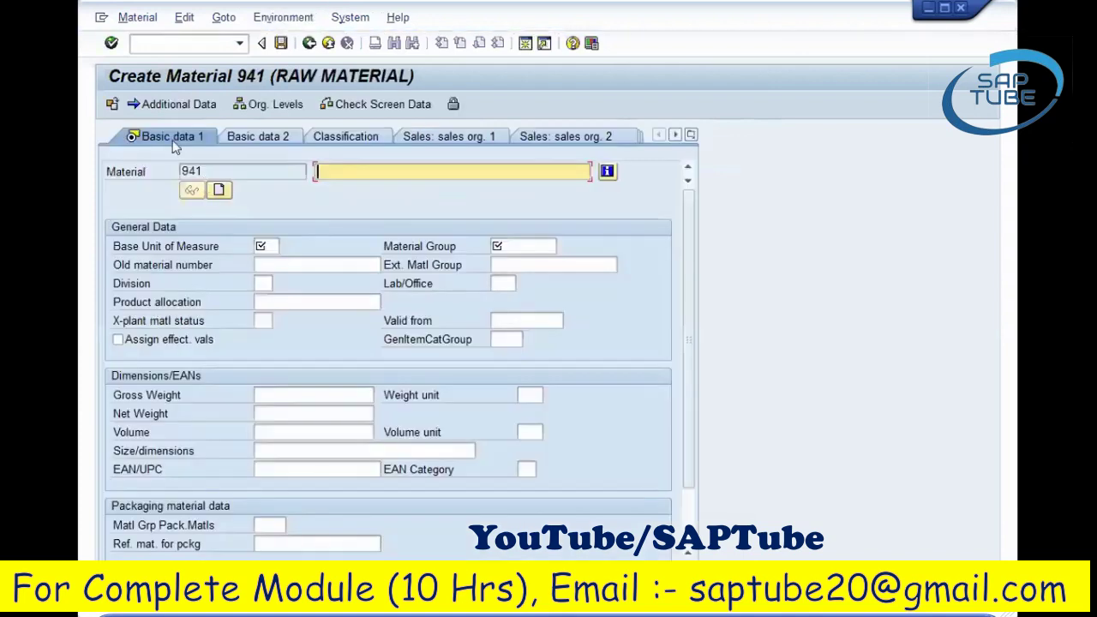
double_click(244, 168)
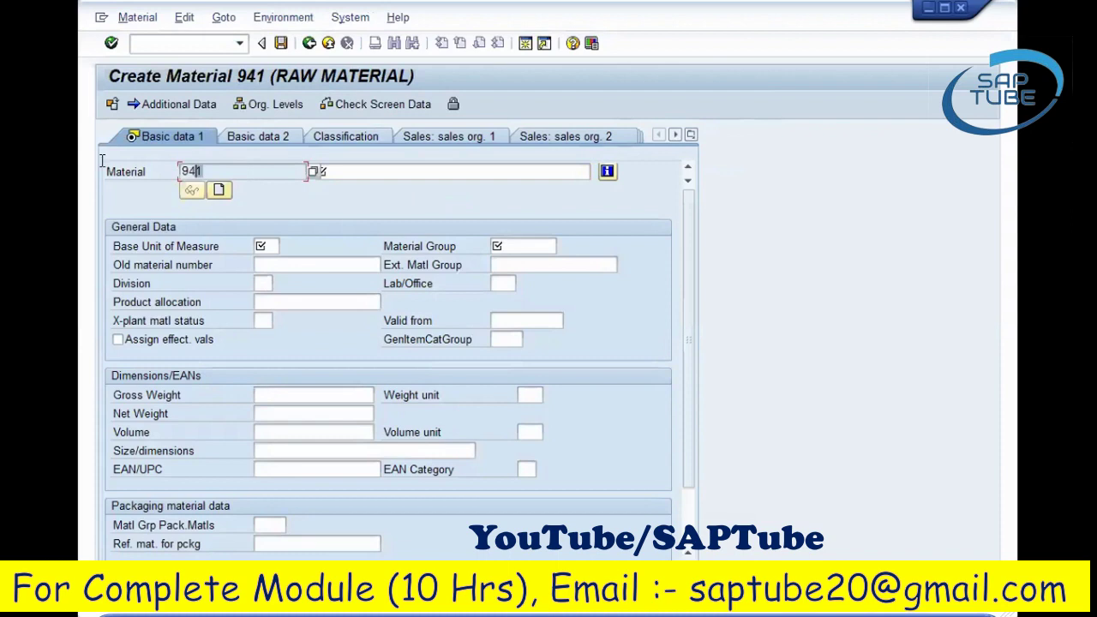
left_click(233, 172)
left_click(395, 172)
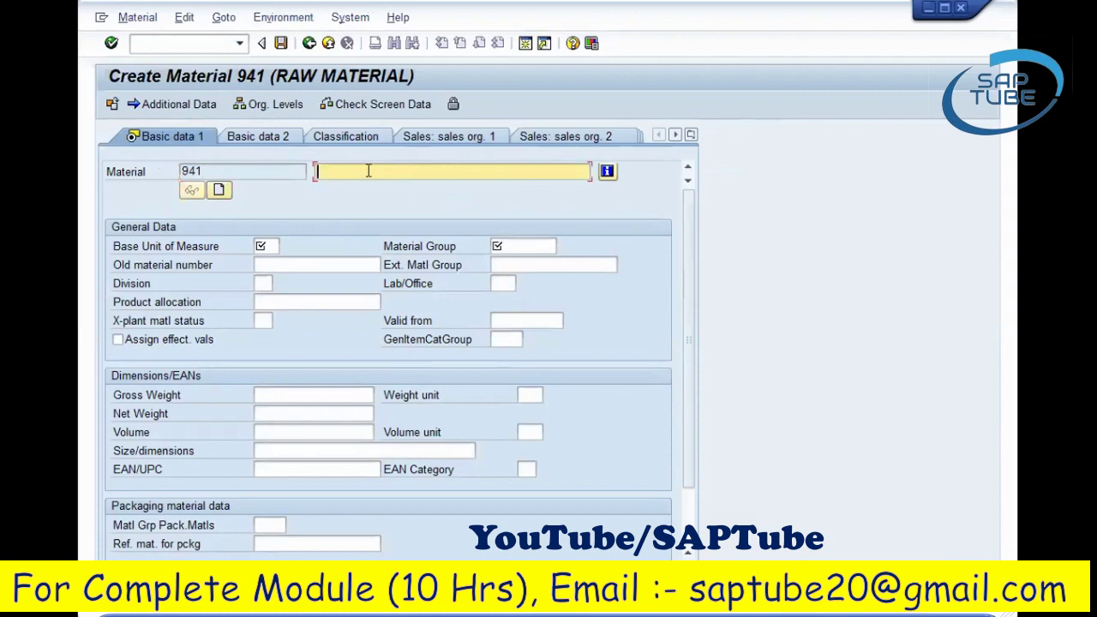
type("VG01 Raw Material 1")
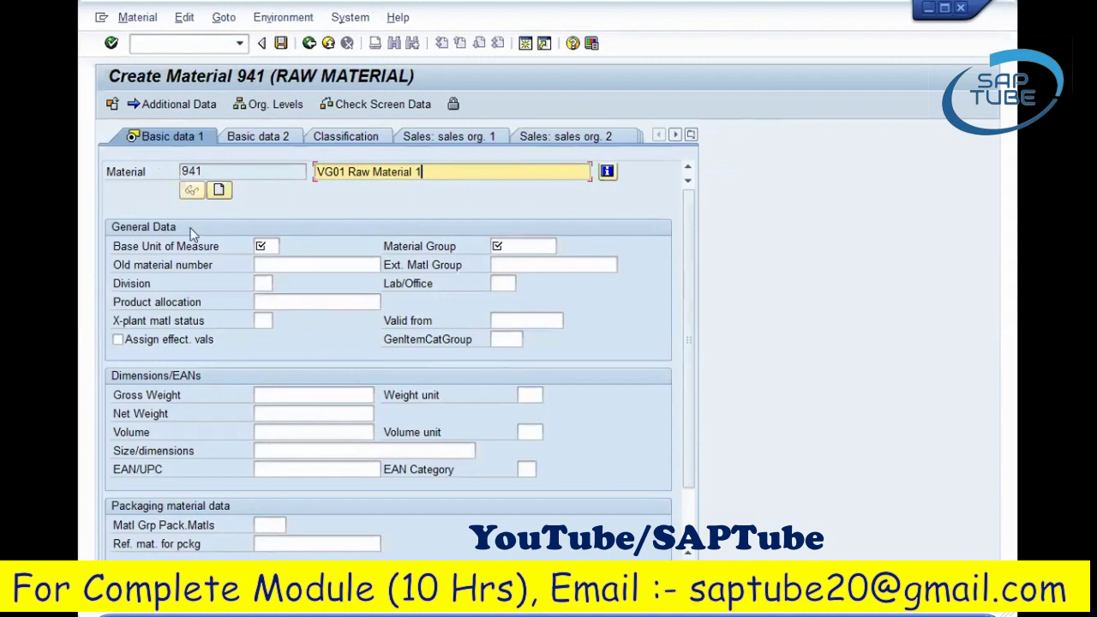
Set the base unit of measure to KG (Kilogram) from the list of measurement units.
left_click(171, 245)
left_click(264, 247)
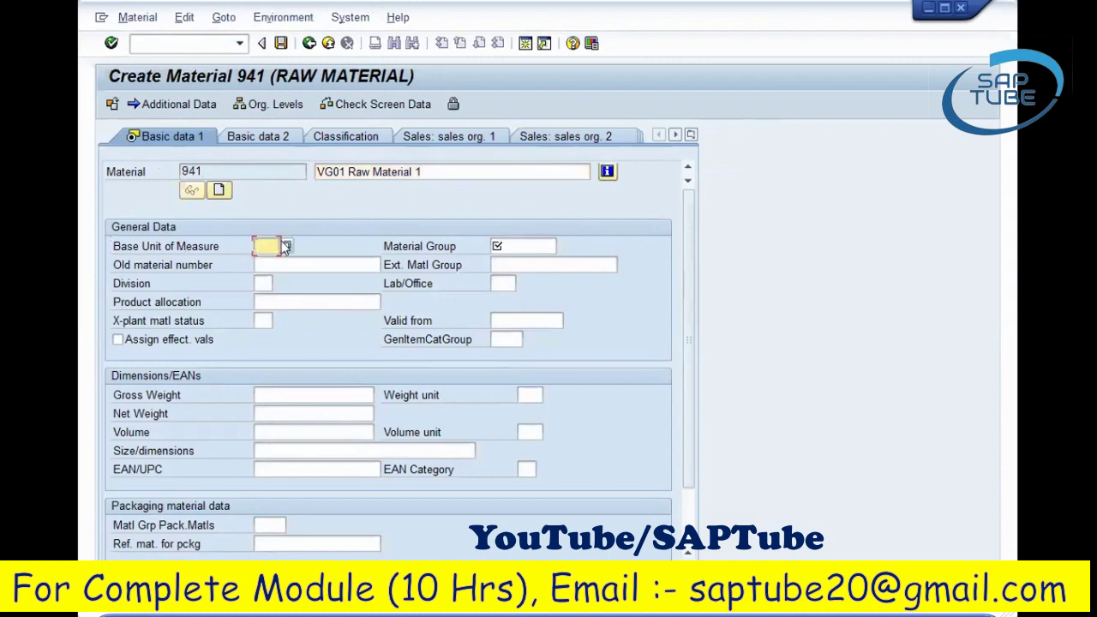
left_click(240, 169)
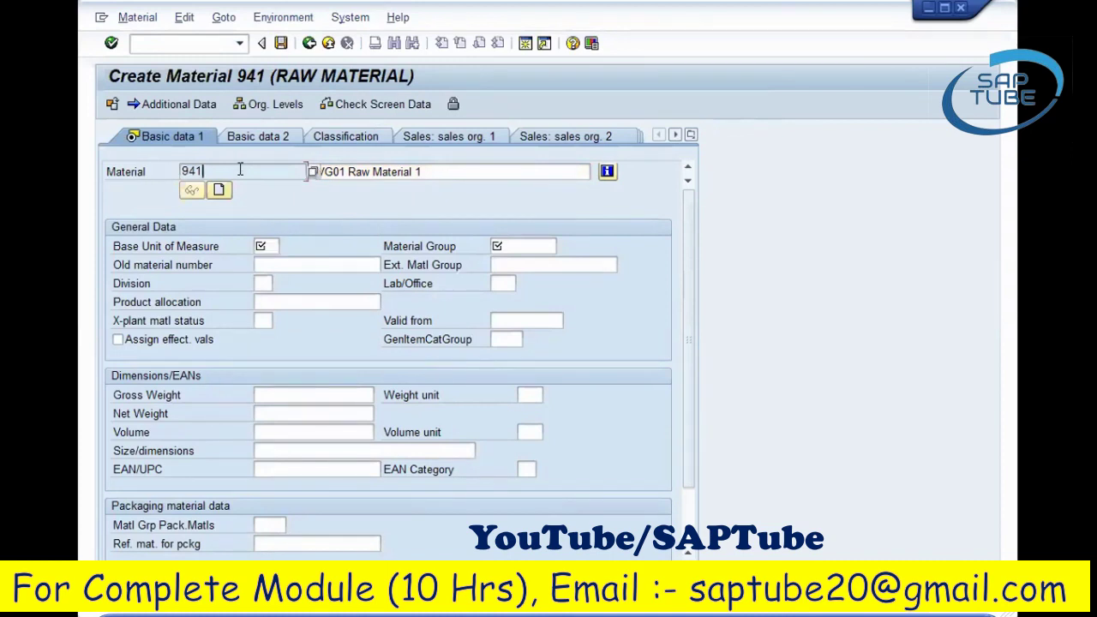
left_click(270, 246)
left_click(287, 246)
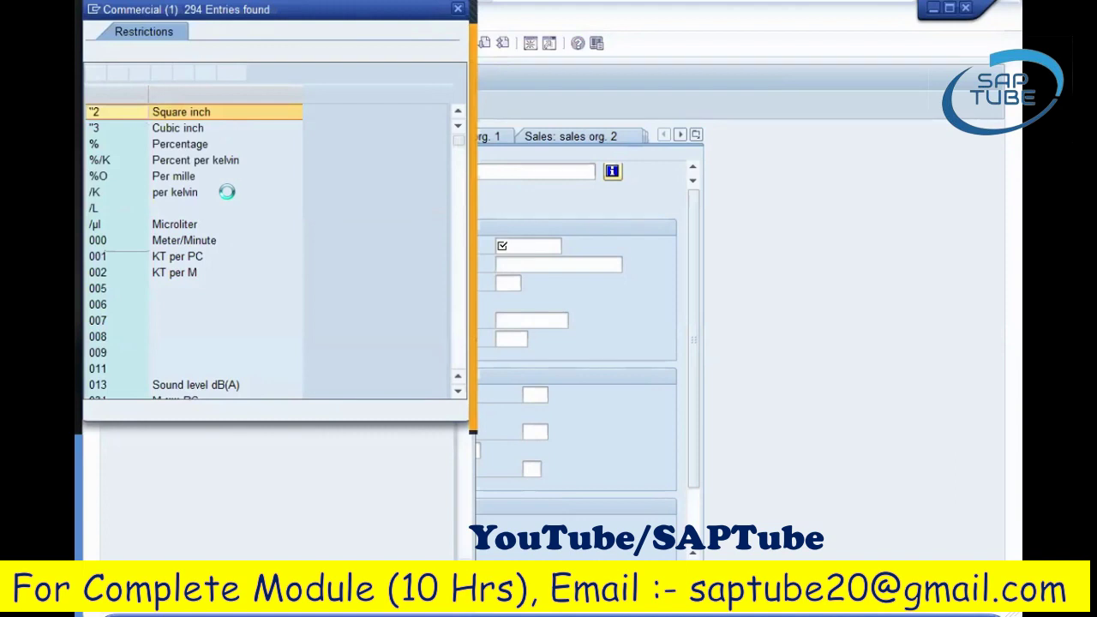
scroll(220, 204, "down", 9)
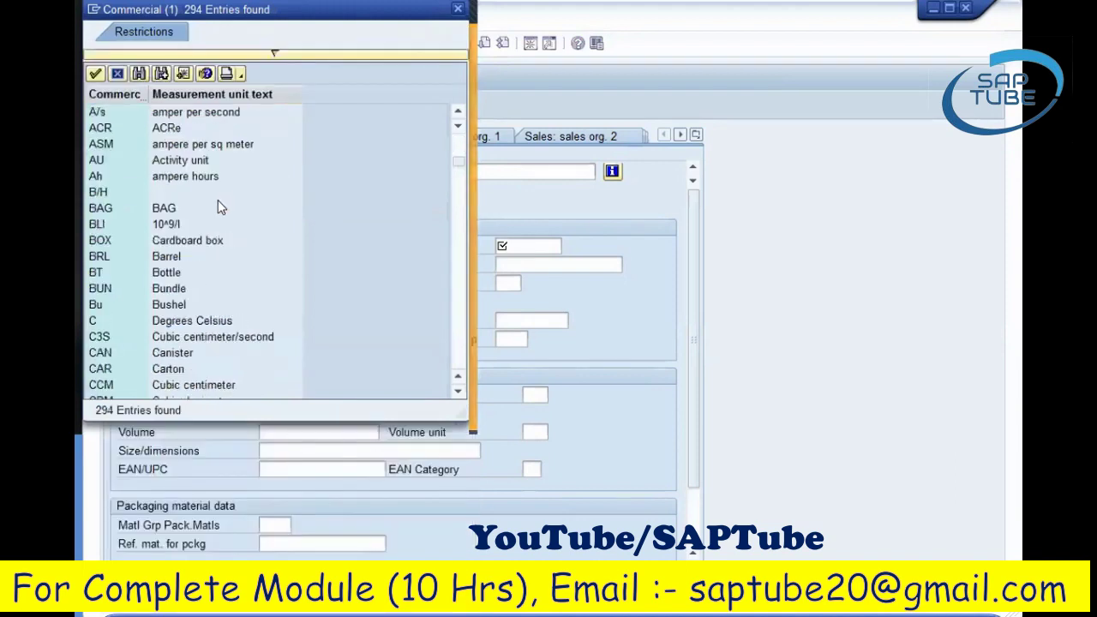
scroll(257, 244, "down", 6)
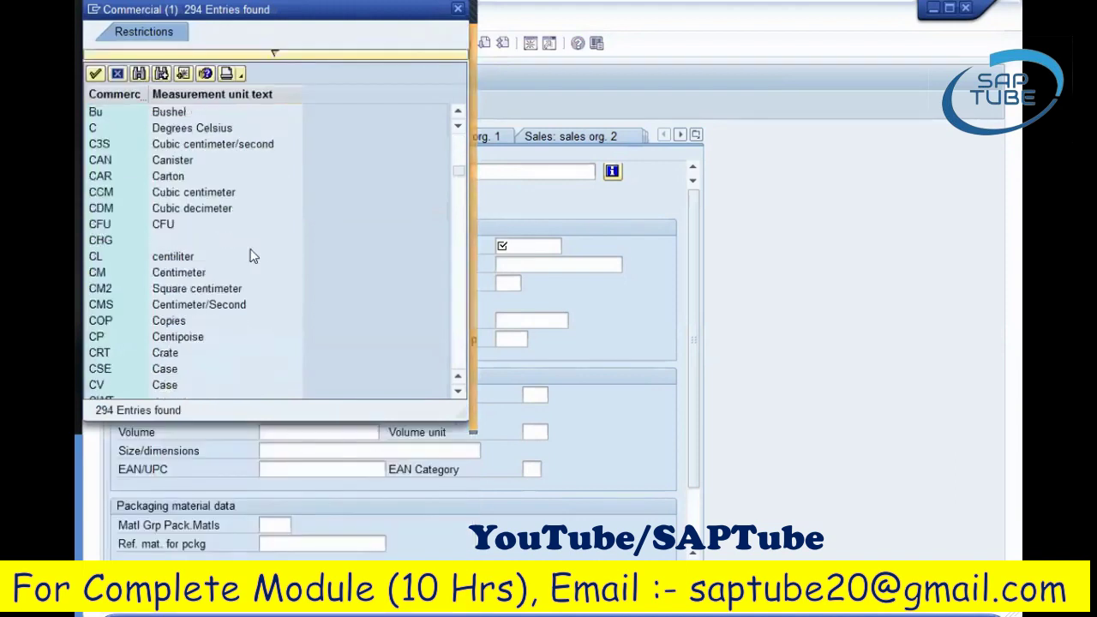
scroll(177, 244, "down", 5)
scroll(177, 248, "down", 12)
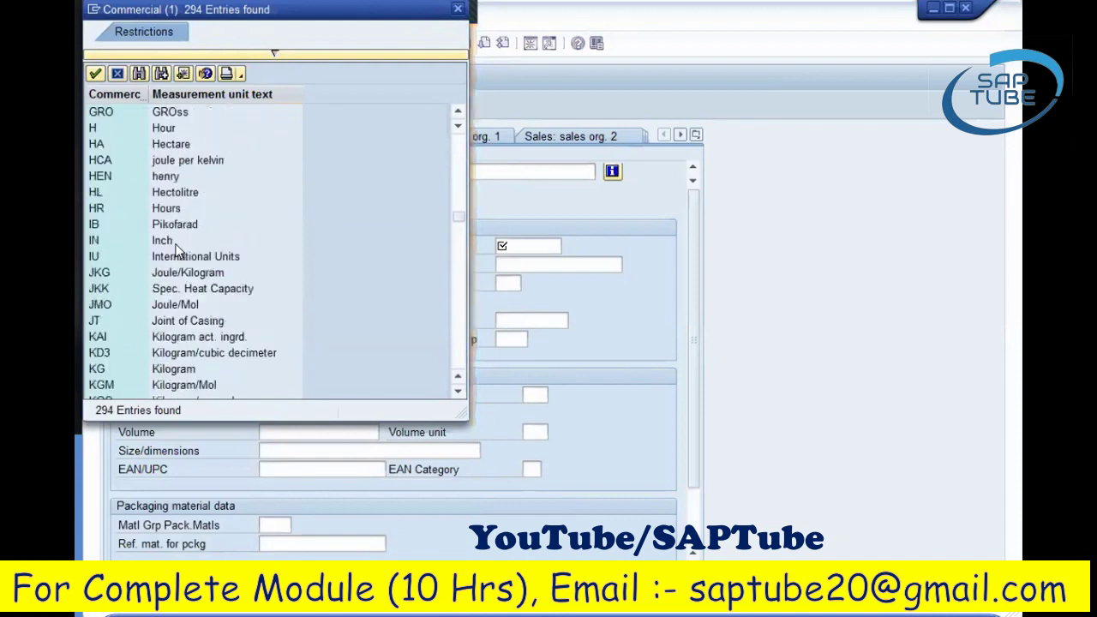
scroll(178, 249, "down", 3)
left_click(147, 225)
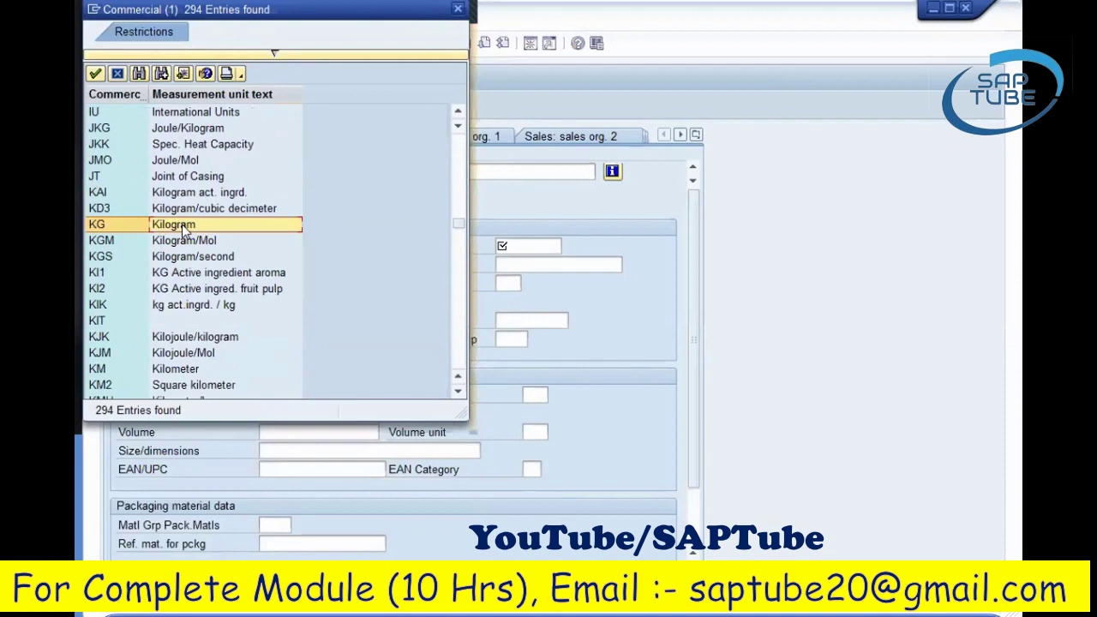
double_click(181, 223)
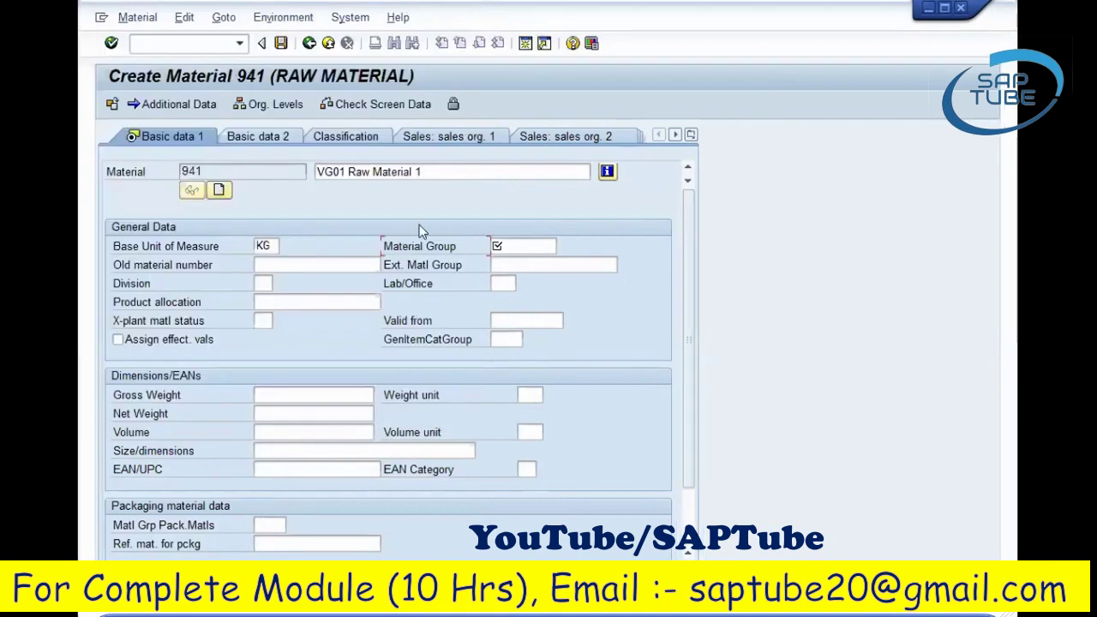
Open the list of possible material groups and examine their codes and descriptions.
left_click(250, 169)
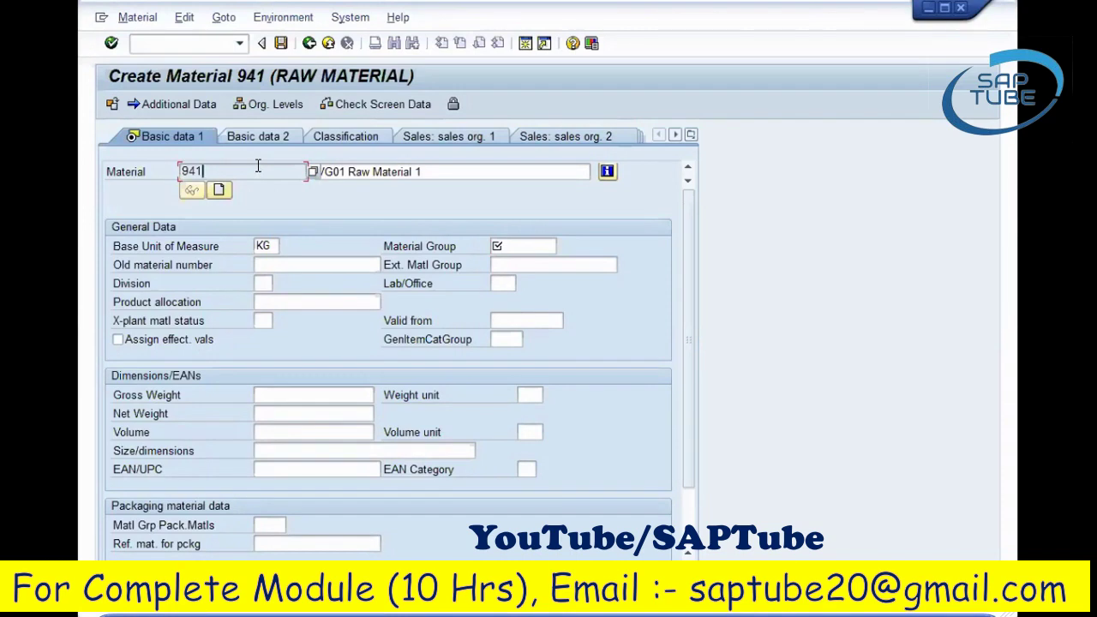
left_click(445, 244)
left_click(553, 247)
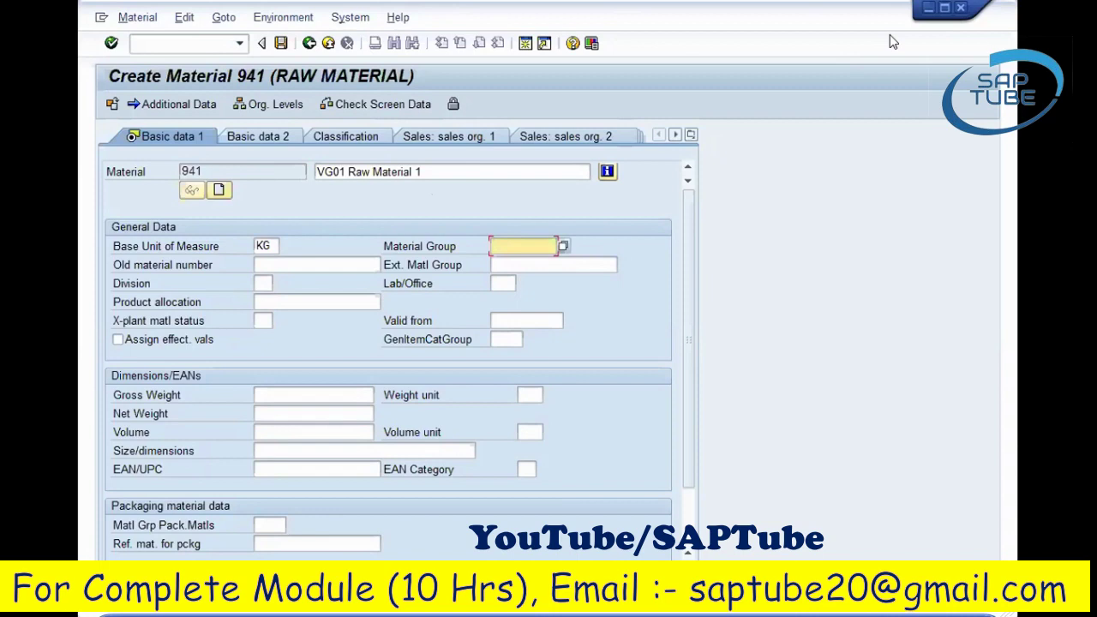
key("F4")
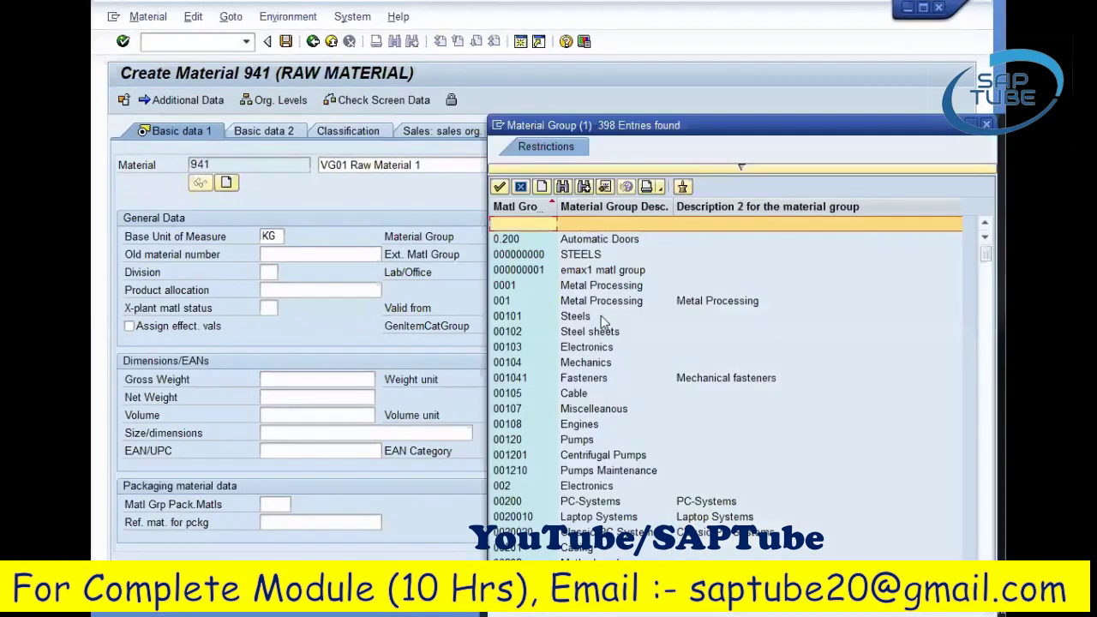
left_click(599, 317)
left_click(602, 348)
left_click(597, 364)
left_click(590, 378)
left_click(583, 396)
left_click(588, 440)
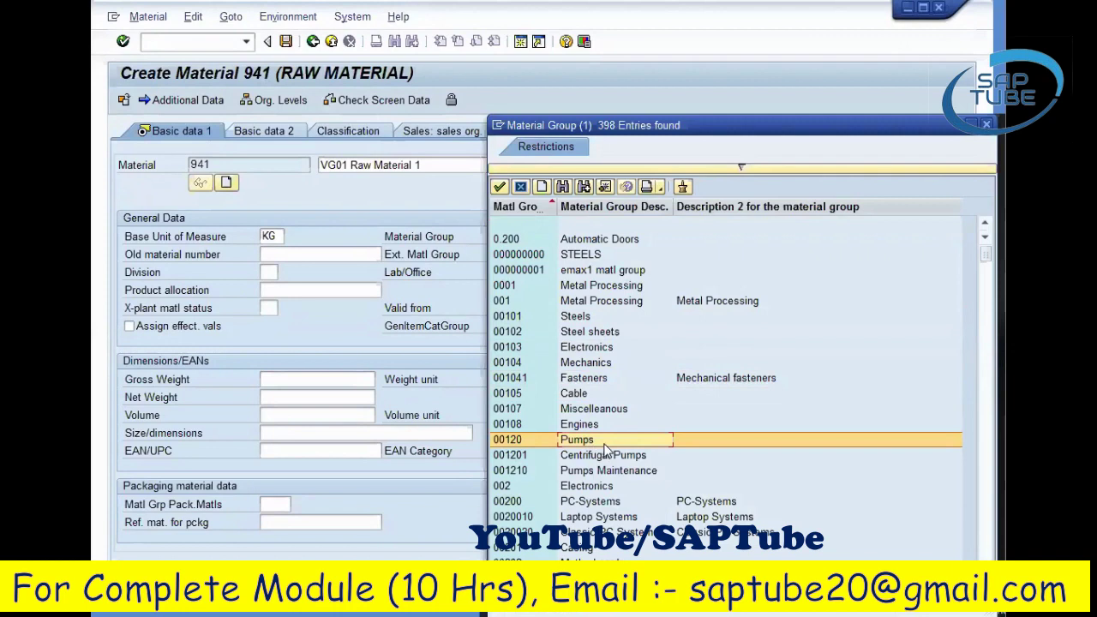
scroll(588, 437, "down", 4)
left_click(618, 360)
scroll(619, 362, "down", 2)
scroll(618, 363, "down", 2)
left_click(613, 207)
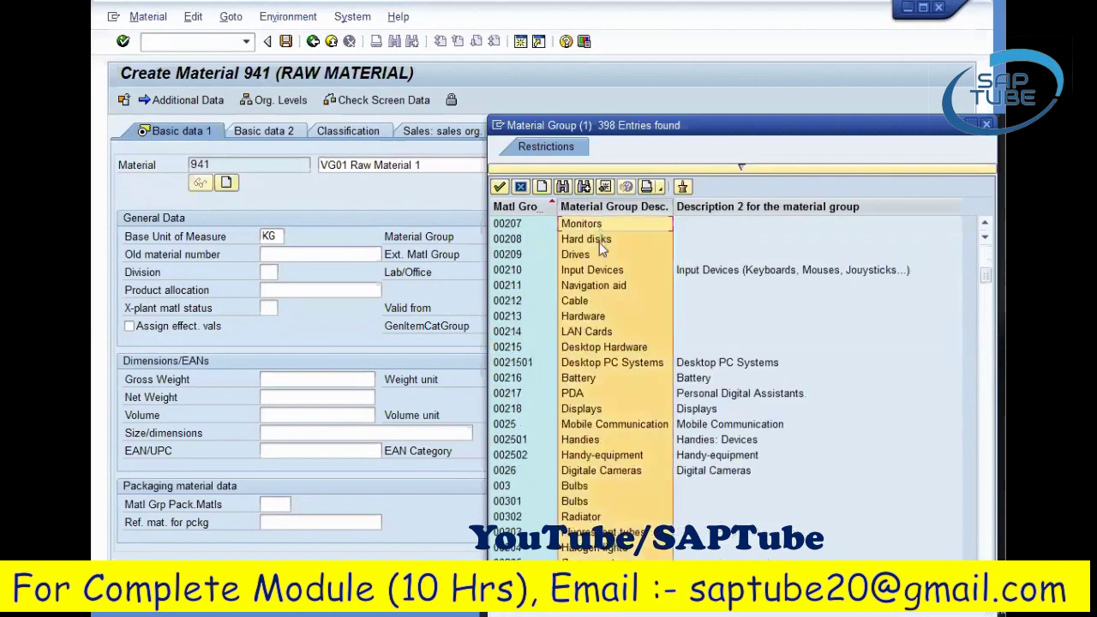
left_click(733, 246)
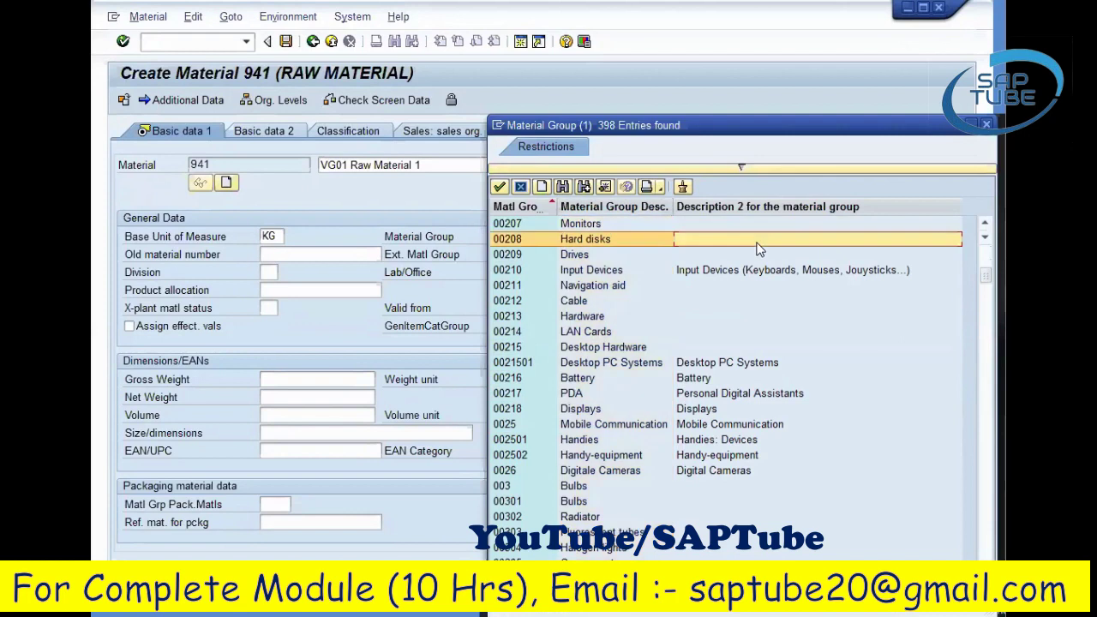
left_click(531, 254)
scroll(541, 317, "down", 4)
scroll(540, 318, "up", 10)
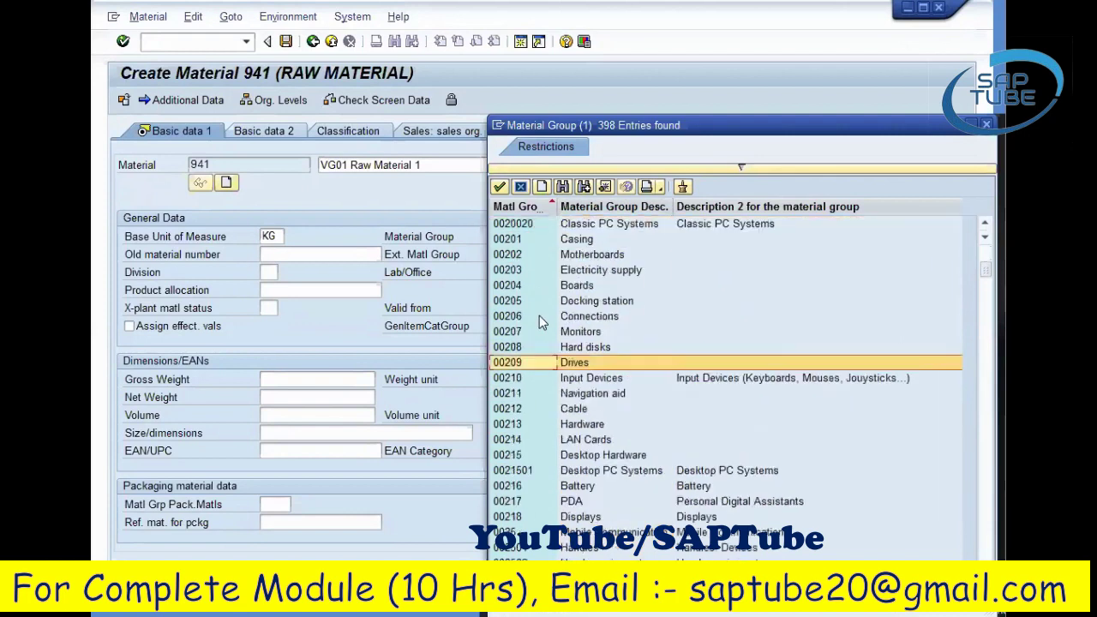
Set the material group to 0001 Metal Processing.
scroll(532, 319, "down", 12)
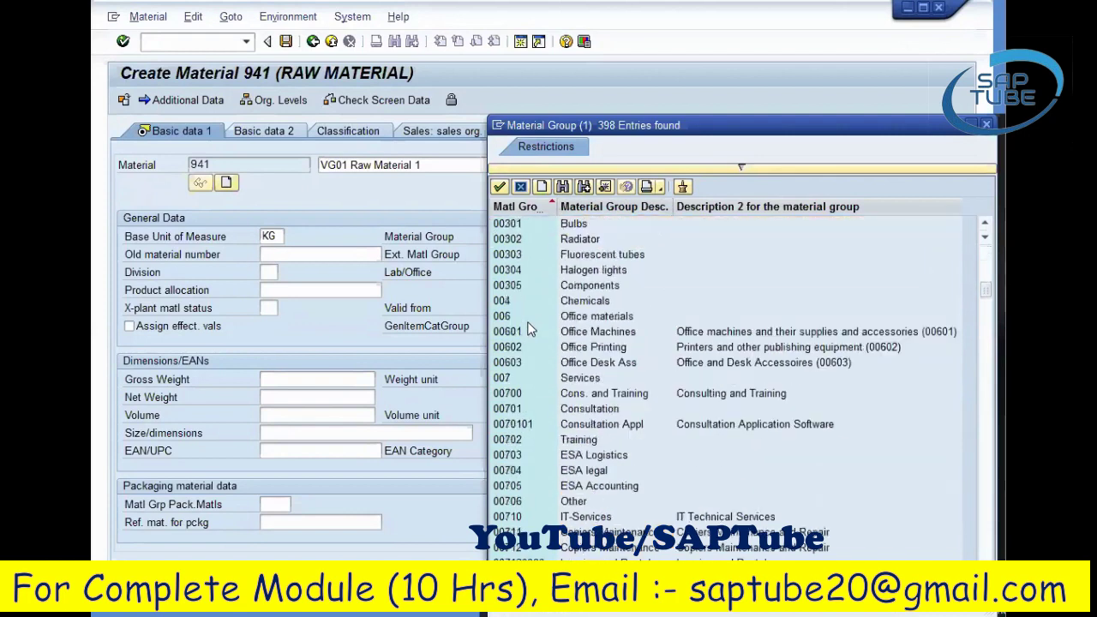
scroll(509, 328, "up", 9)
scroll(566, 287, "up", 4)
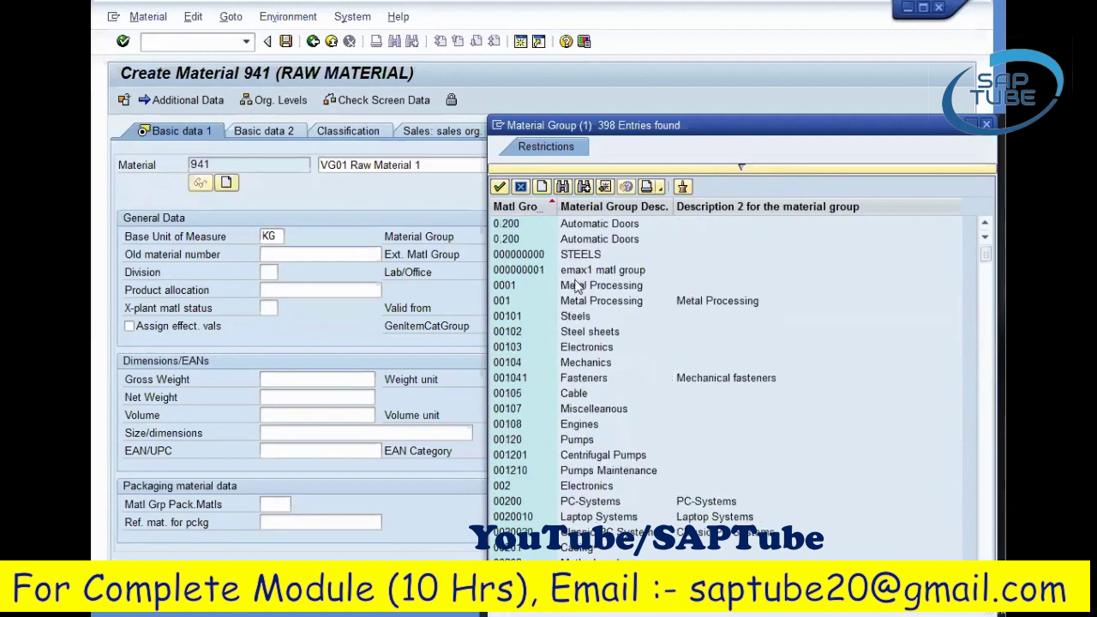
left_click(532, 285)
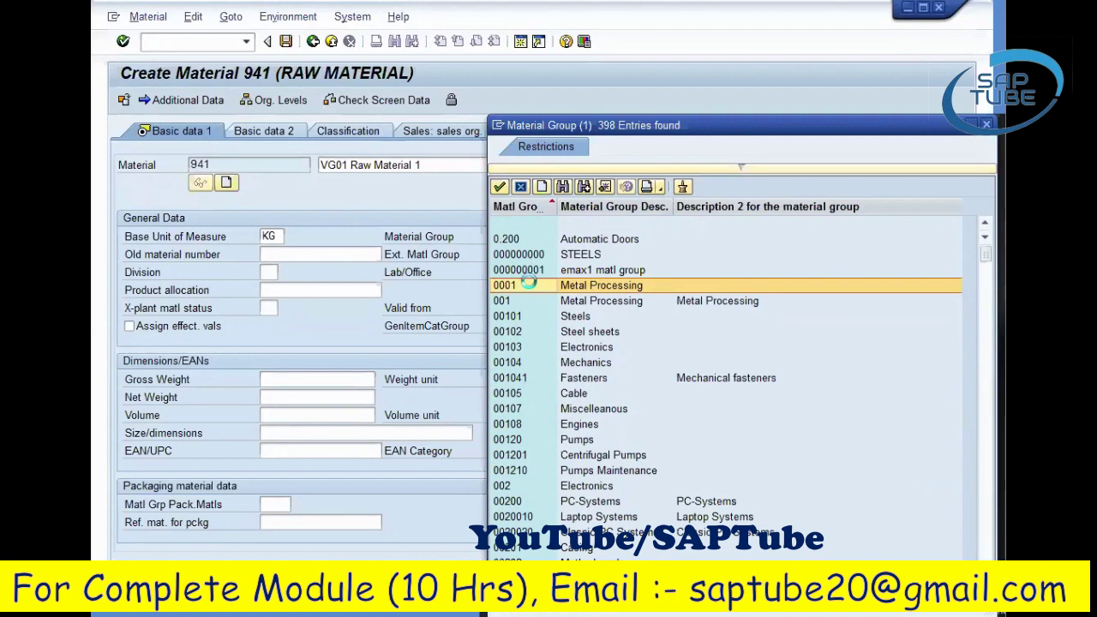
double_click(528, 284)
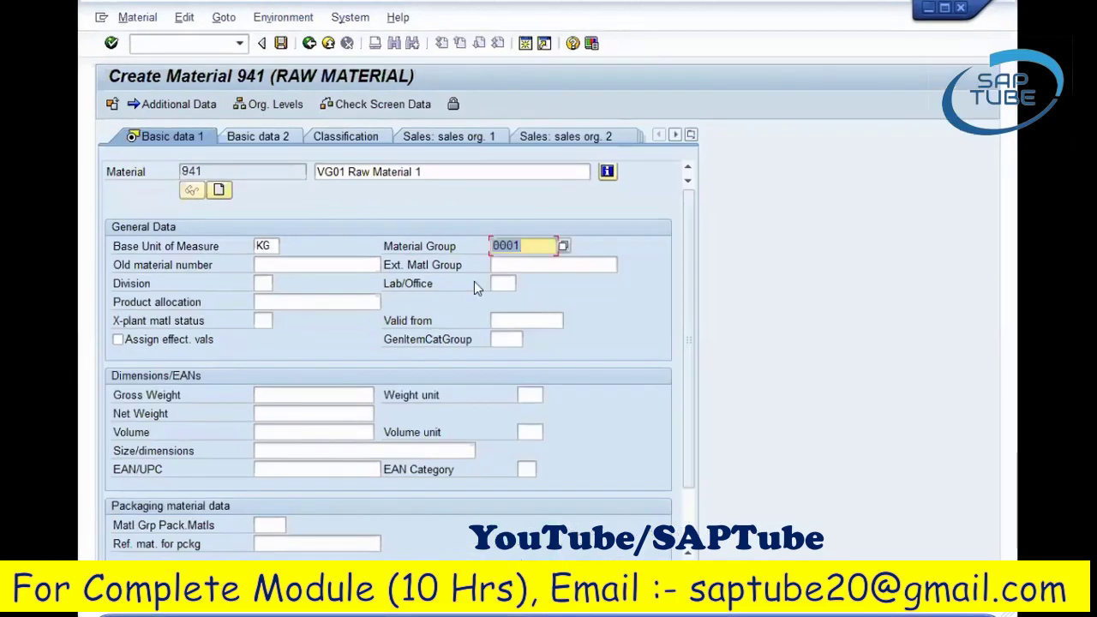
left_click(283, 265)
left_click(401, 271)
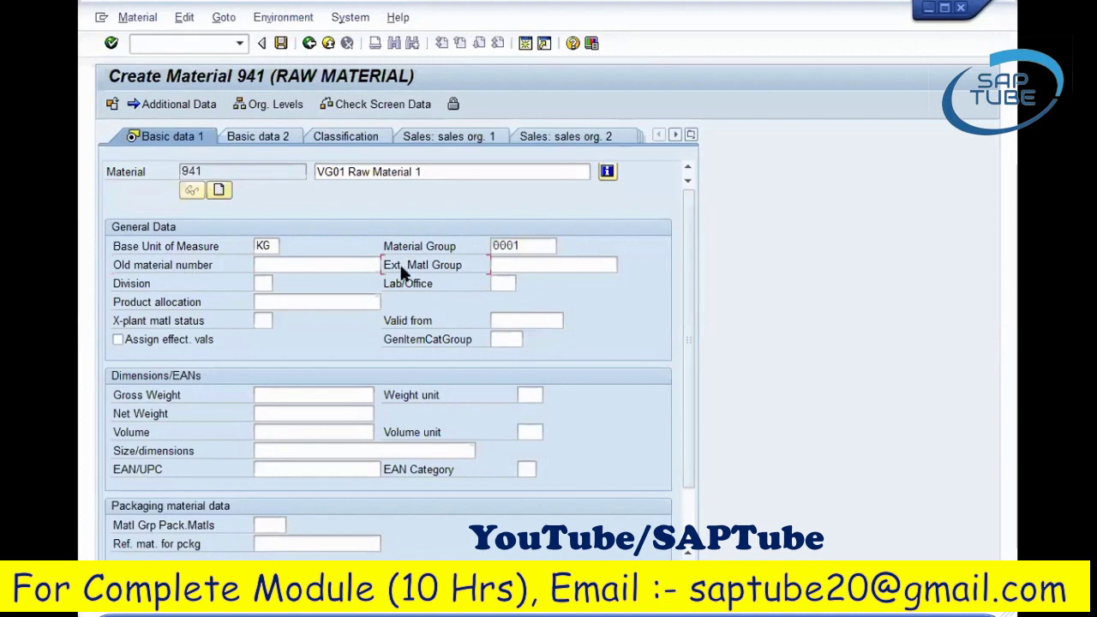
left_click(275, 264)
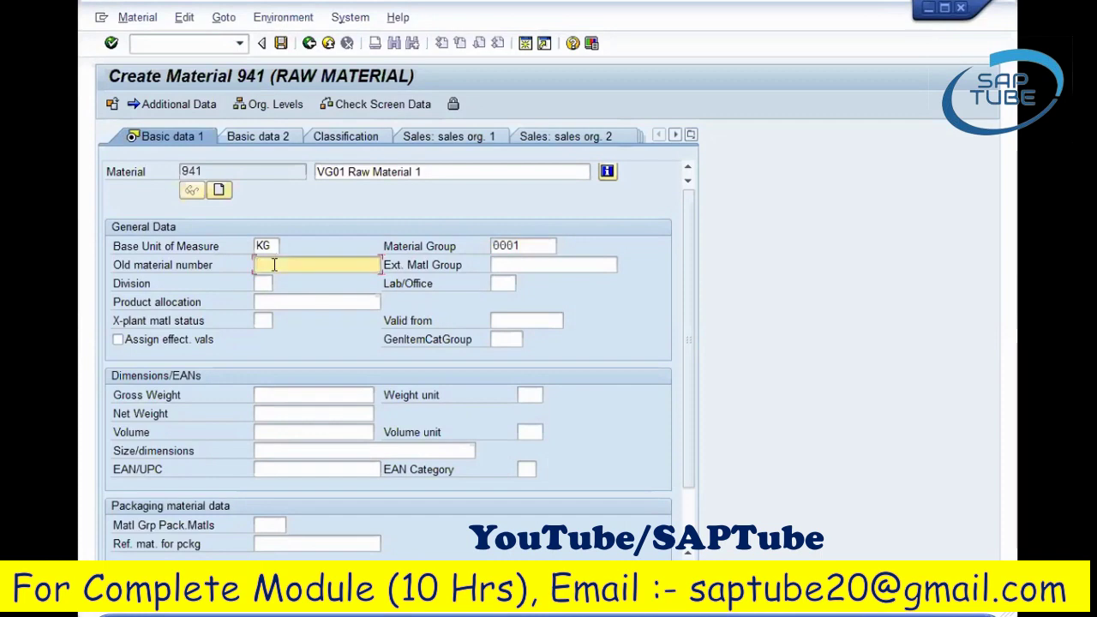
left_click(223, 170)
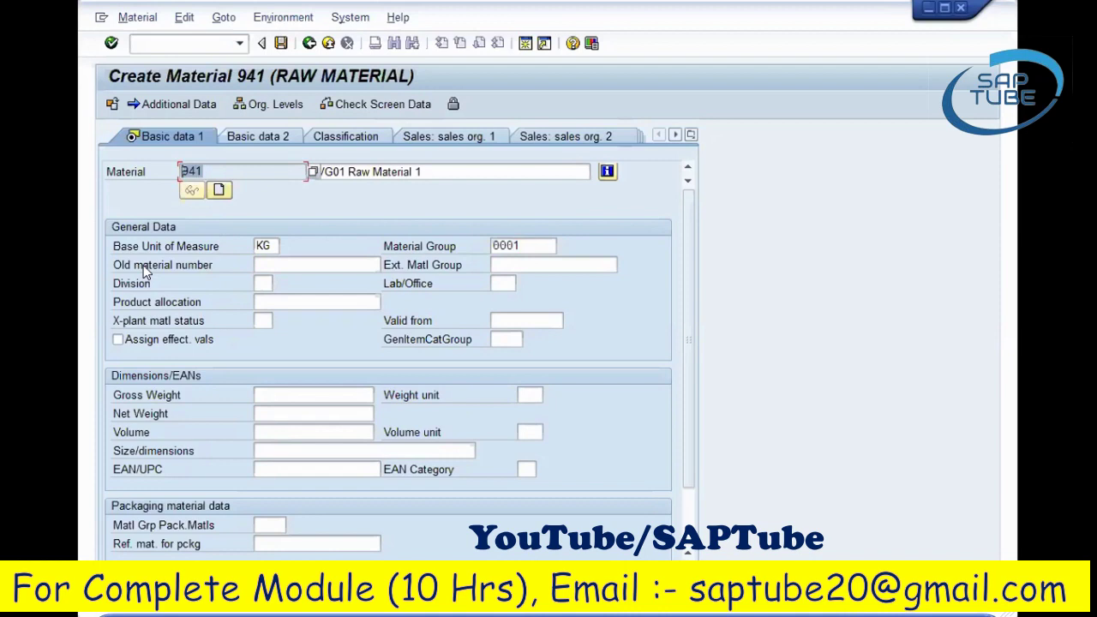
left_click(288, 268)
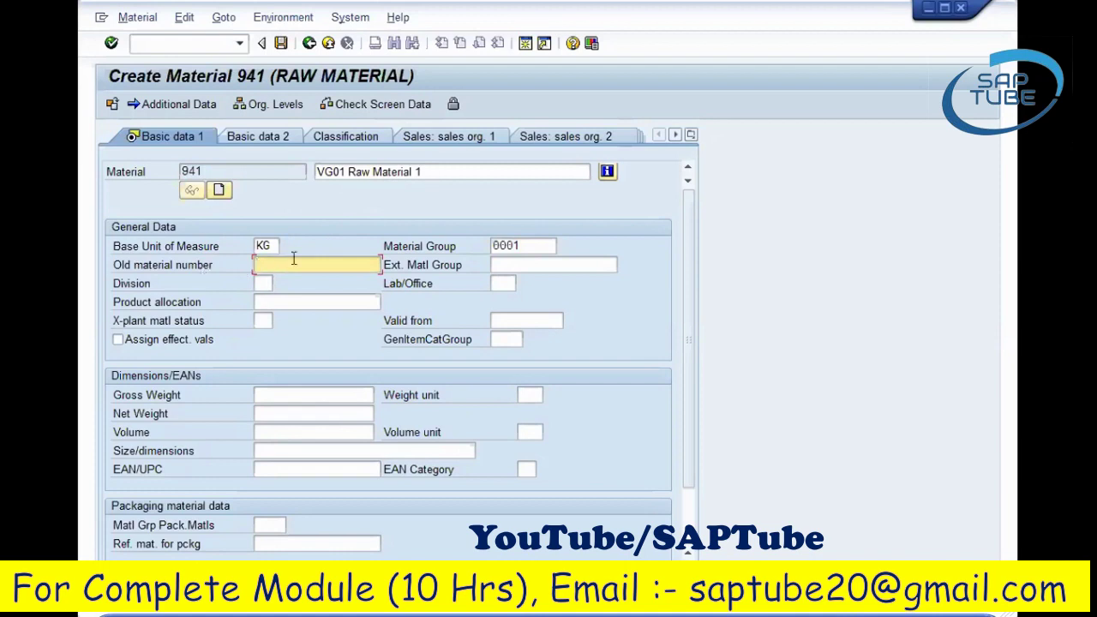
key("Tab")
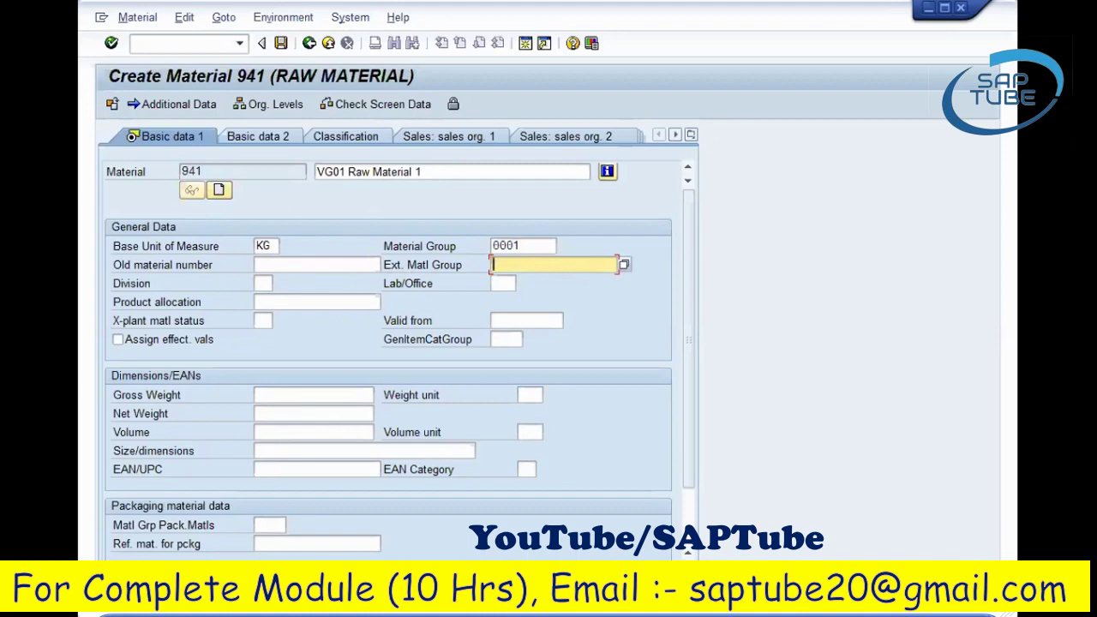
View the list of available divisions for the material and close it without choosing one.
left_click(256, 283)
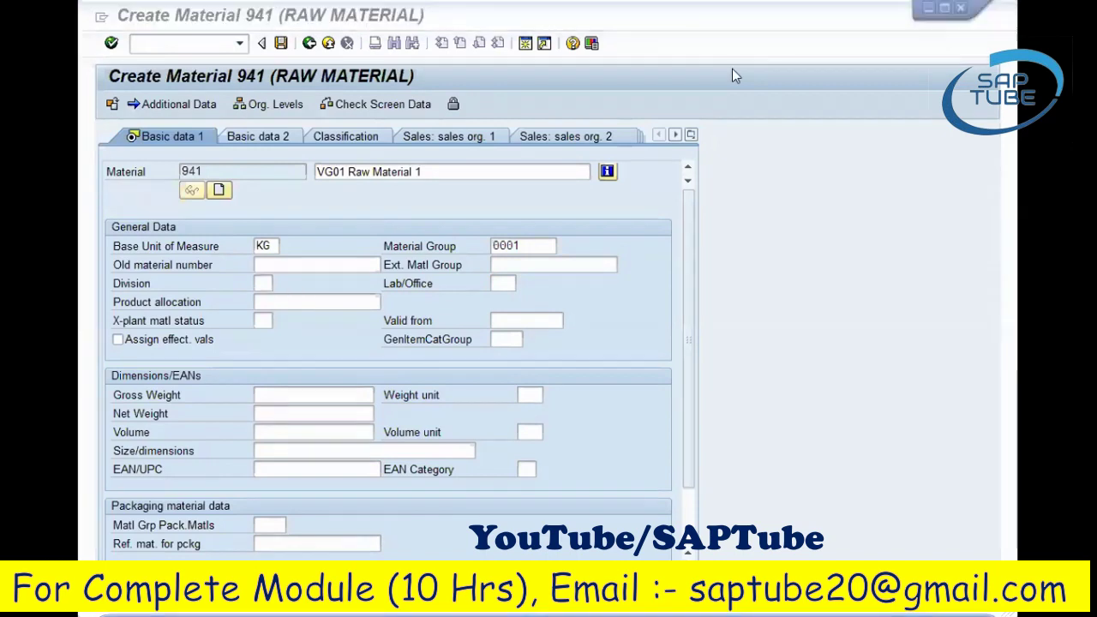
left_click(265, 283)
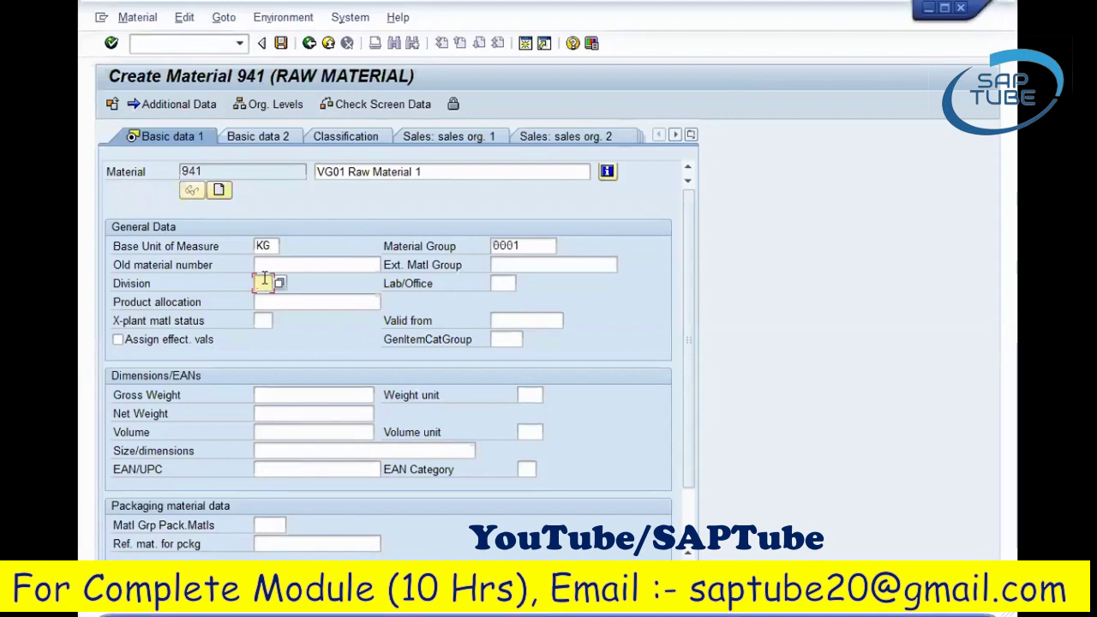
key("Return")
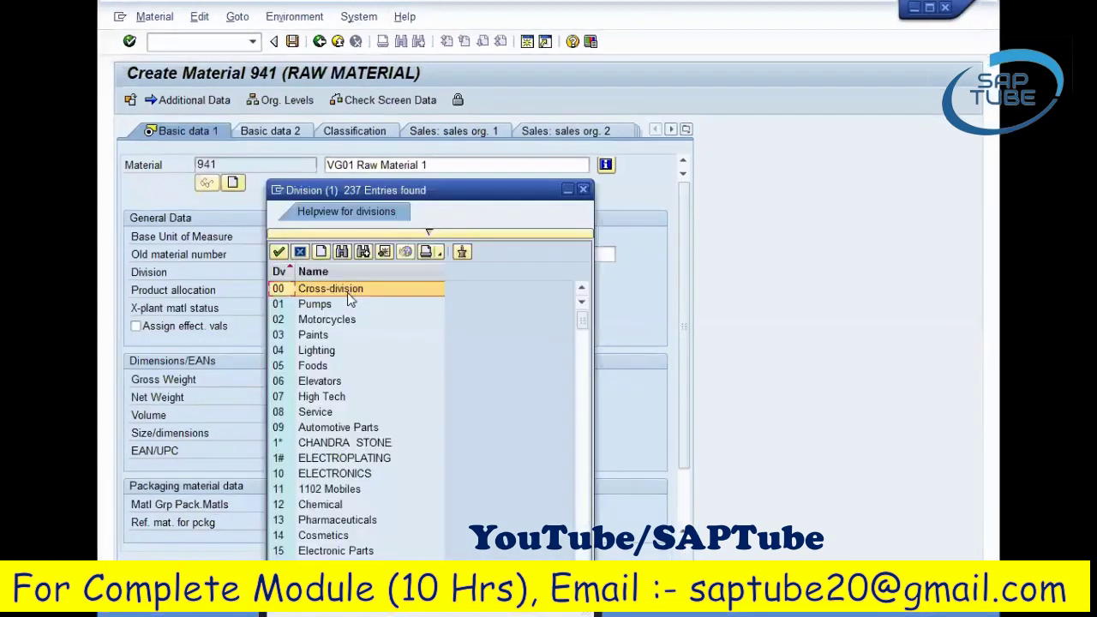
left_click(300, 253)
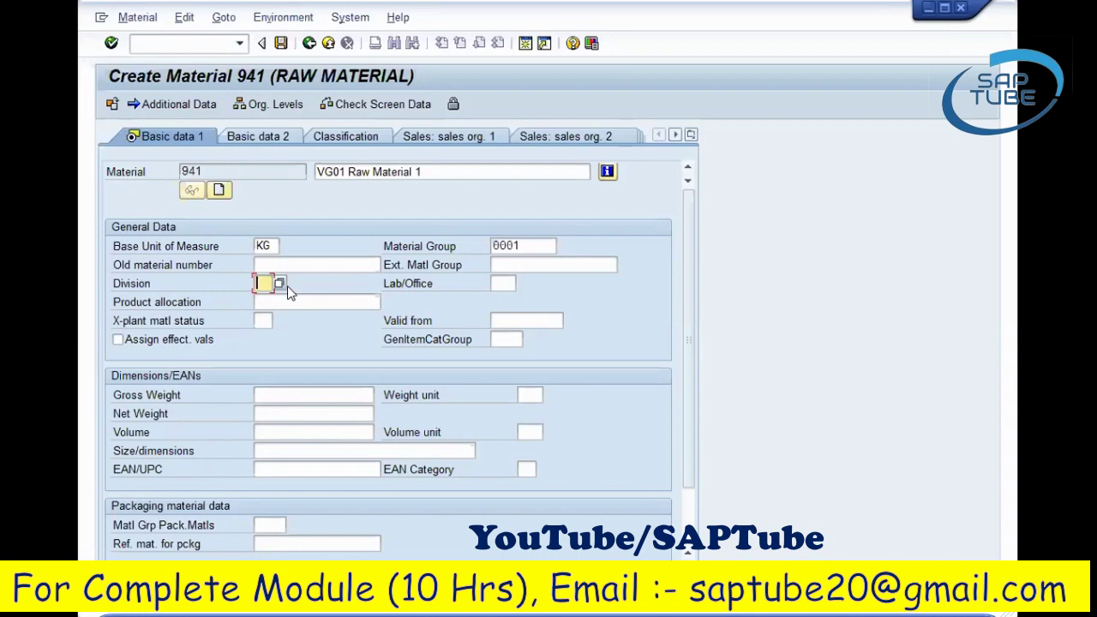
left_click(504, 283)
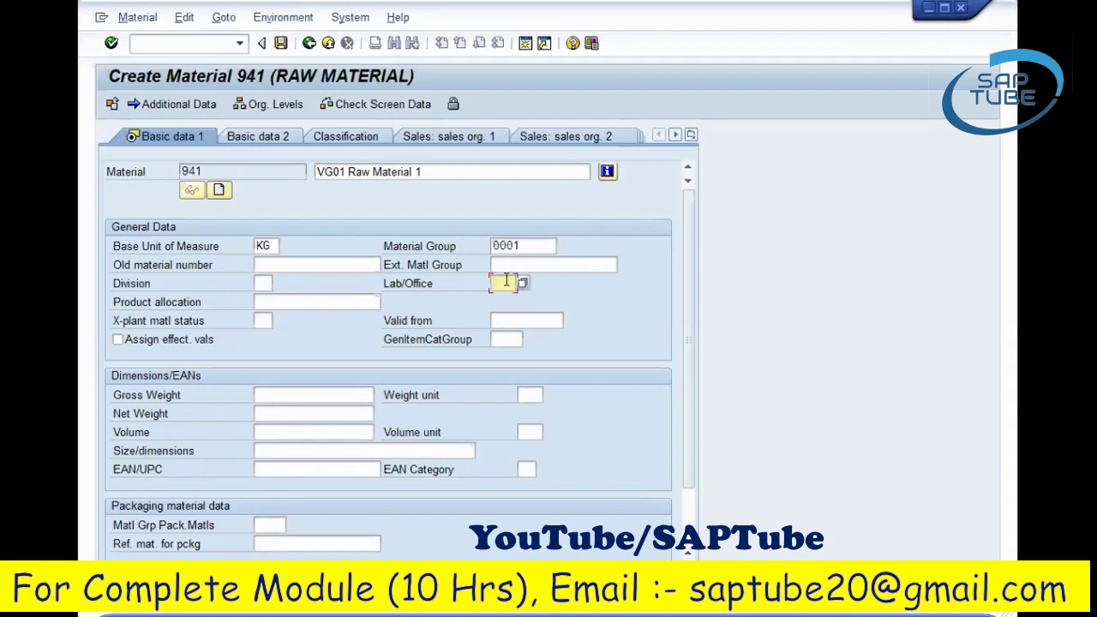
left_click(265, 165)
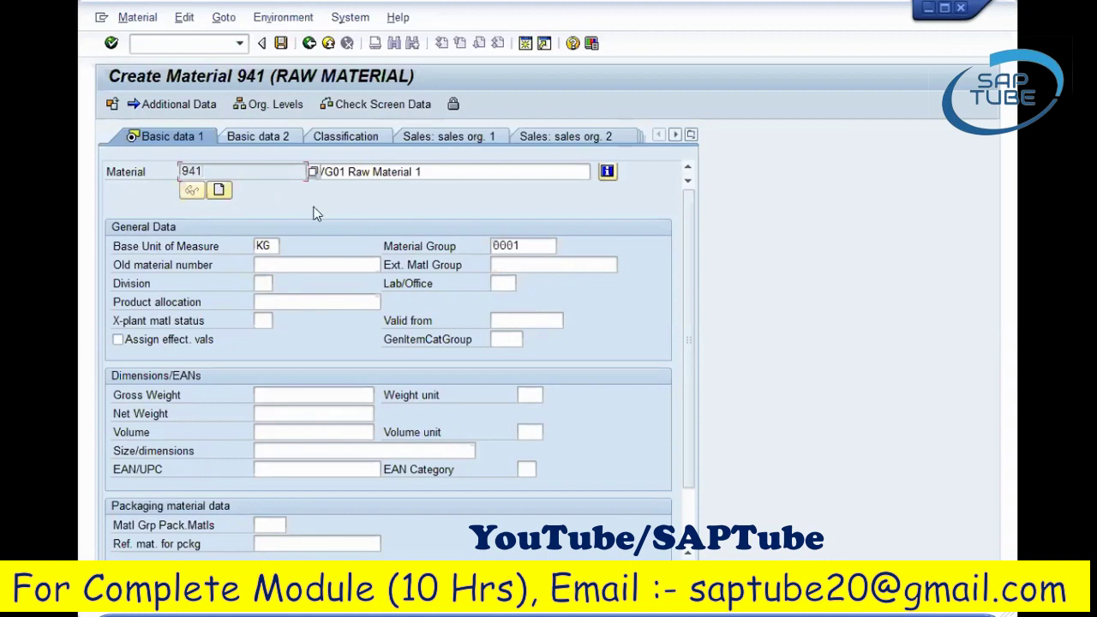
left_click(506, 283)
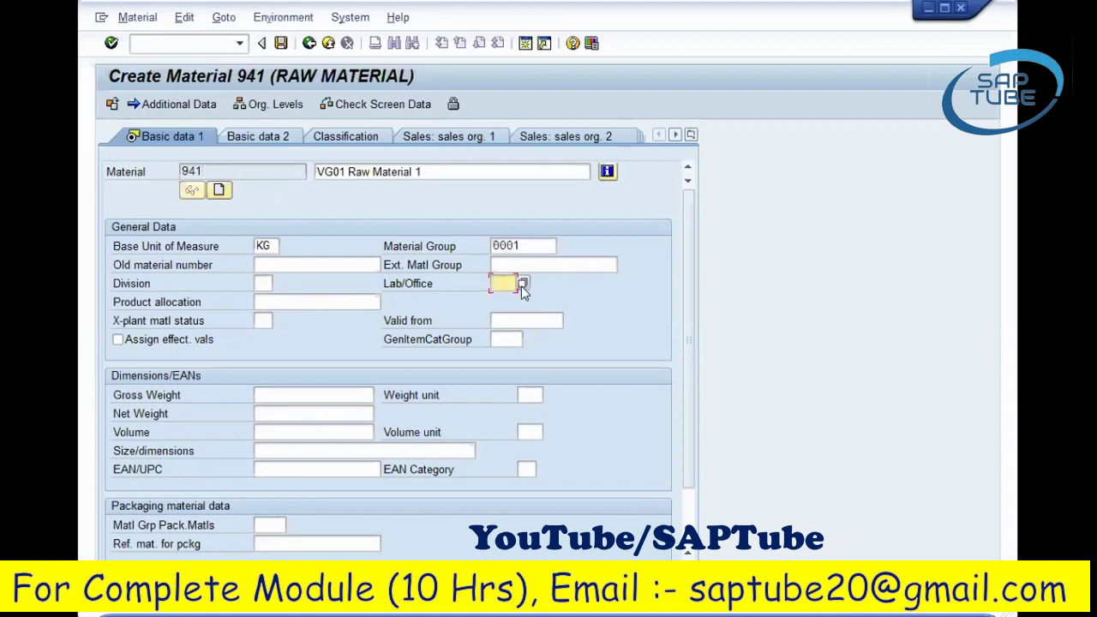
left_click(223, 169)
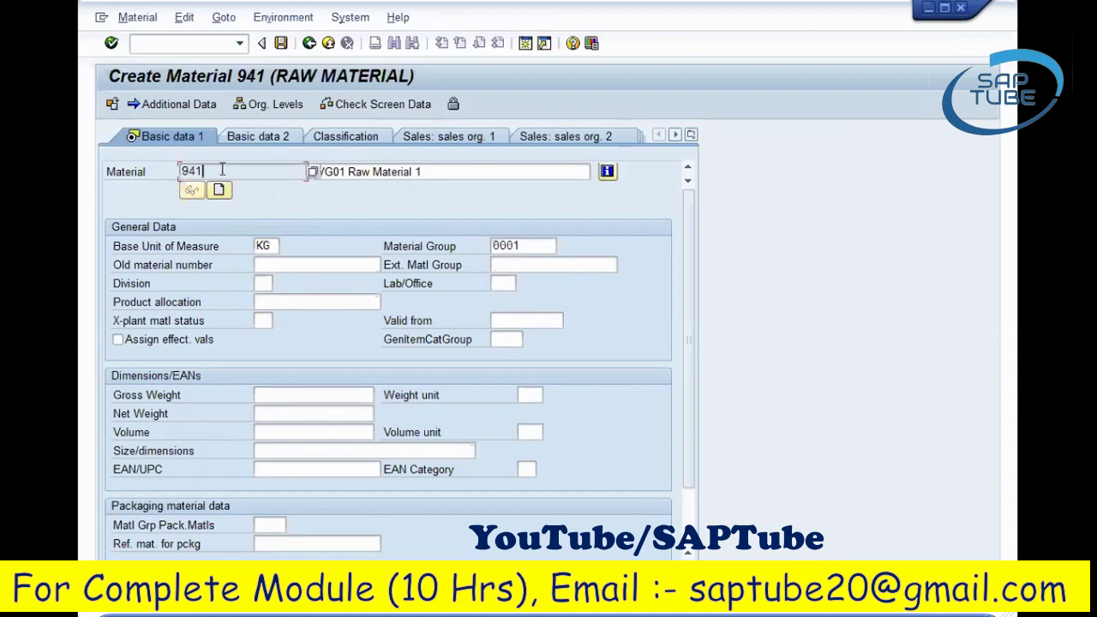
left_click(507, 281)
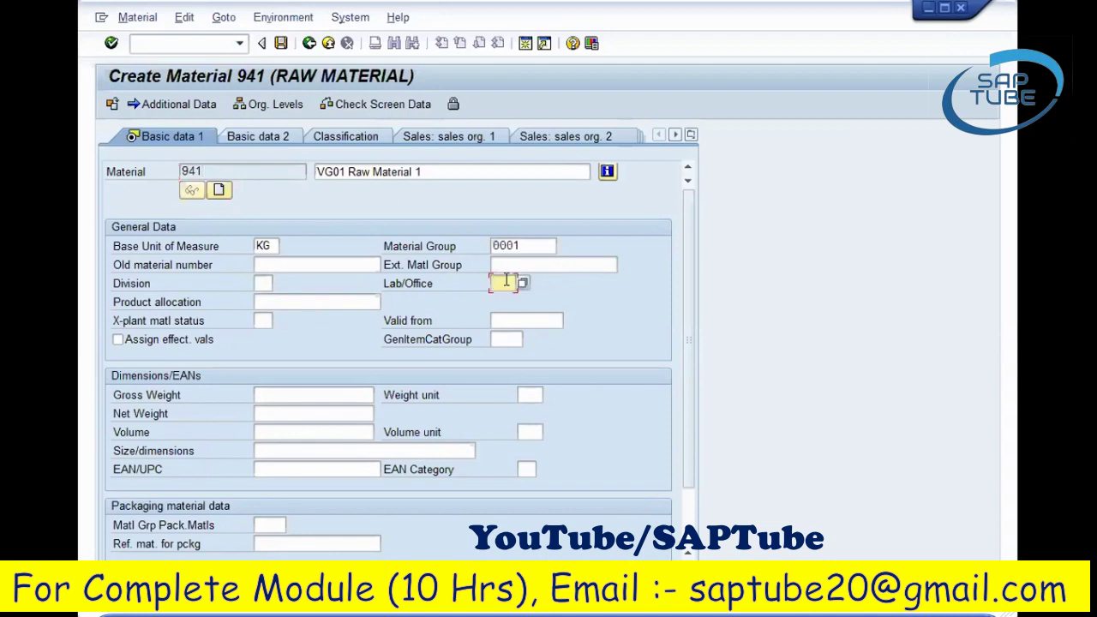
left_click(200, 298)
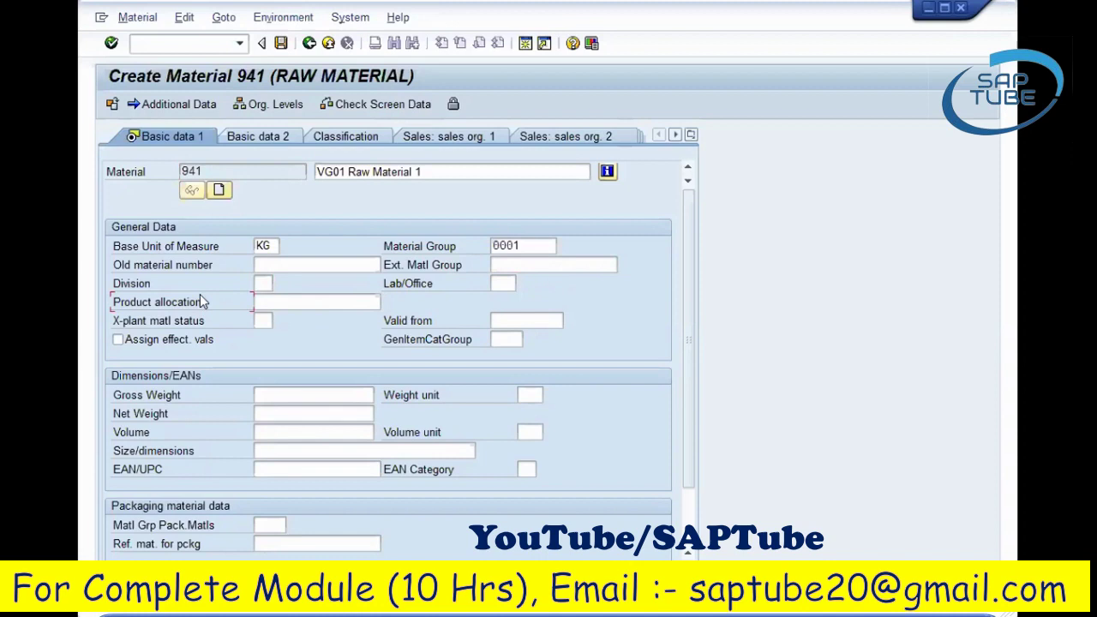
left_click(290, 305)
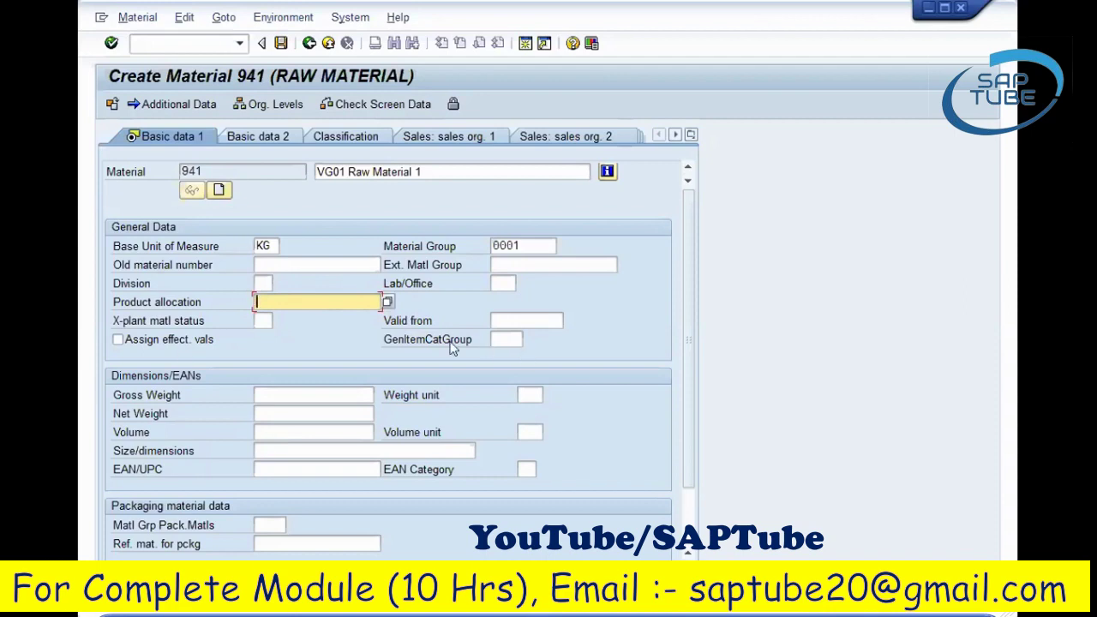
Open the list of cross-plant material statuses, examine the blocking reasons and close it without choosing one.
left_click(244, 323)
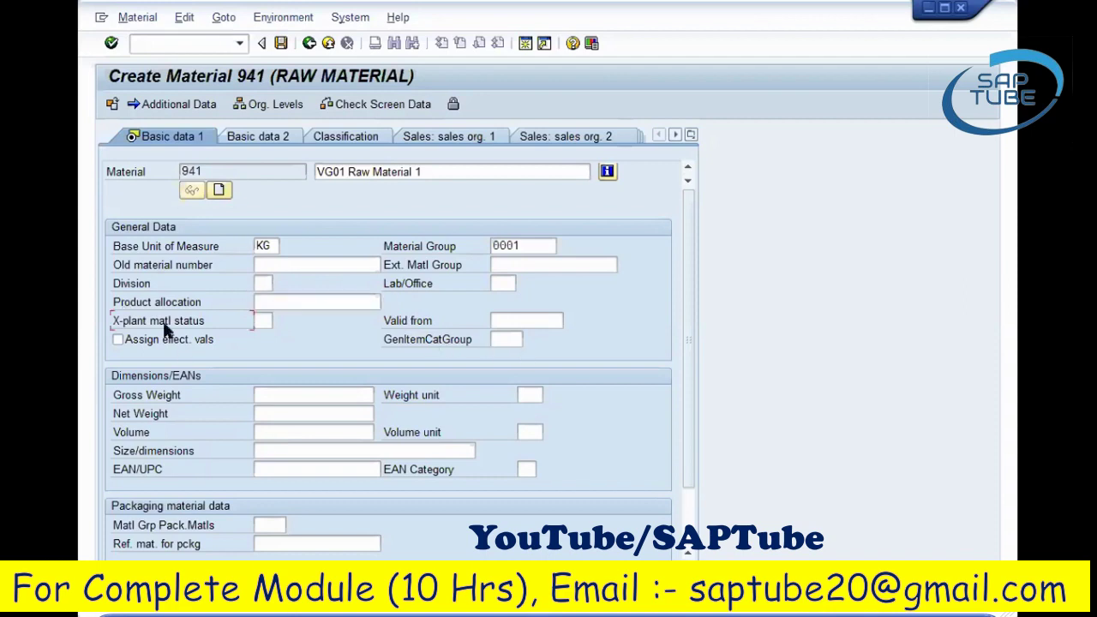
left_click(260, 321)
left_click(278, 321)
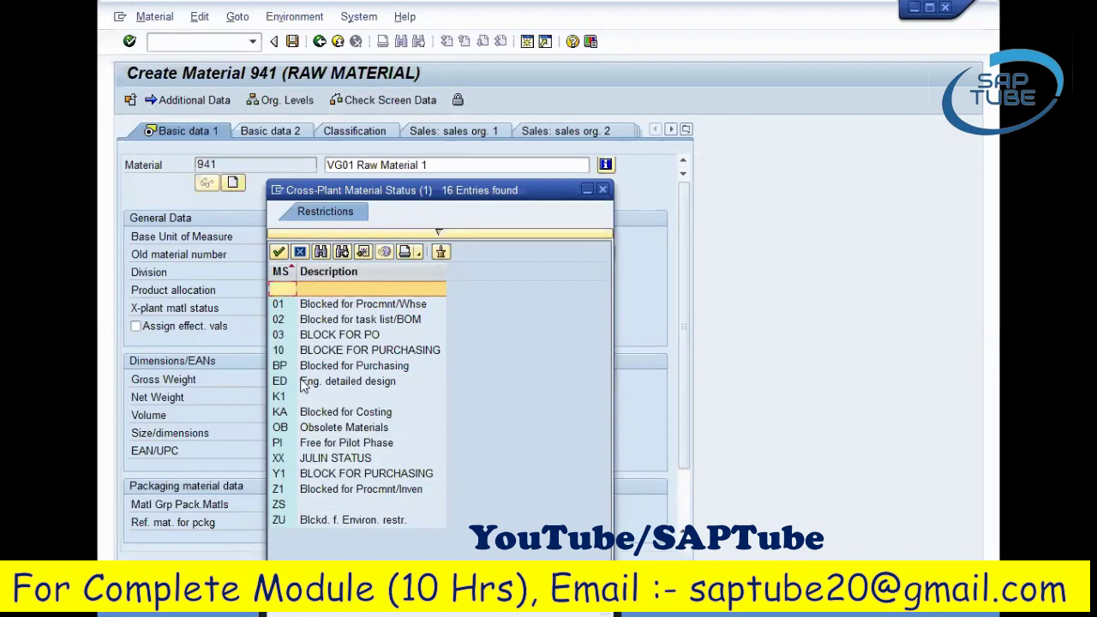
left_click(356, 368)
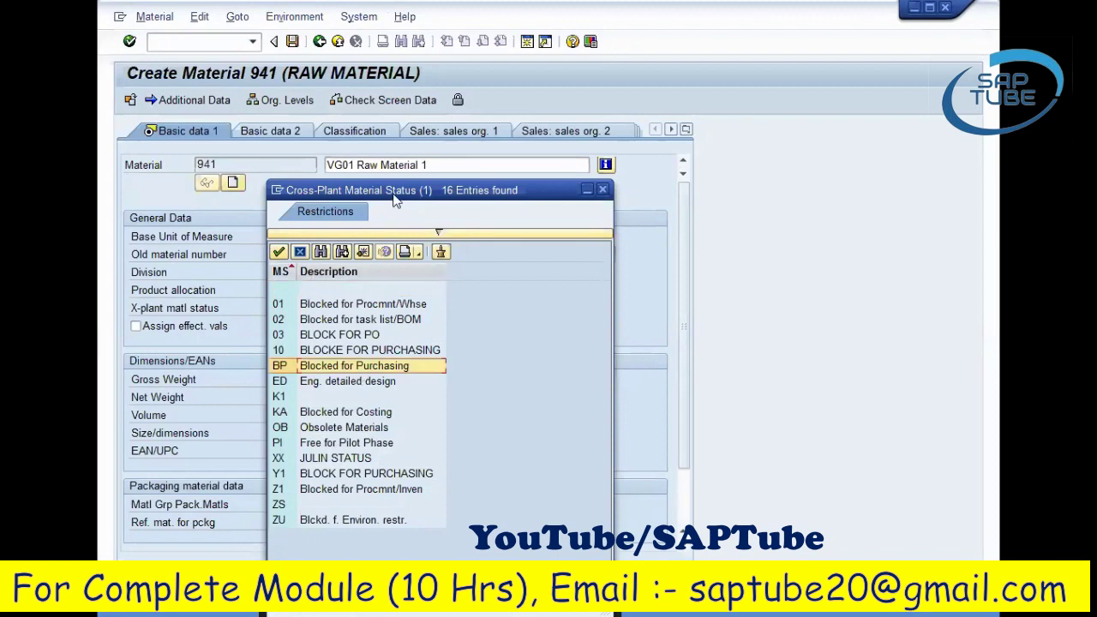
left_click_drag(396, 200, 619, 170)
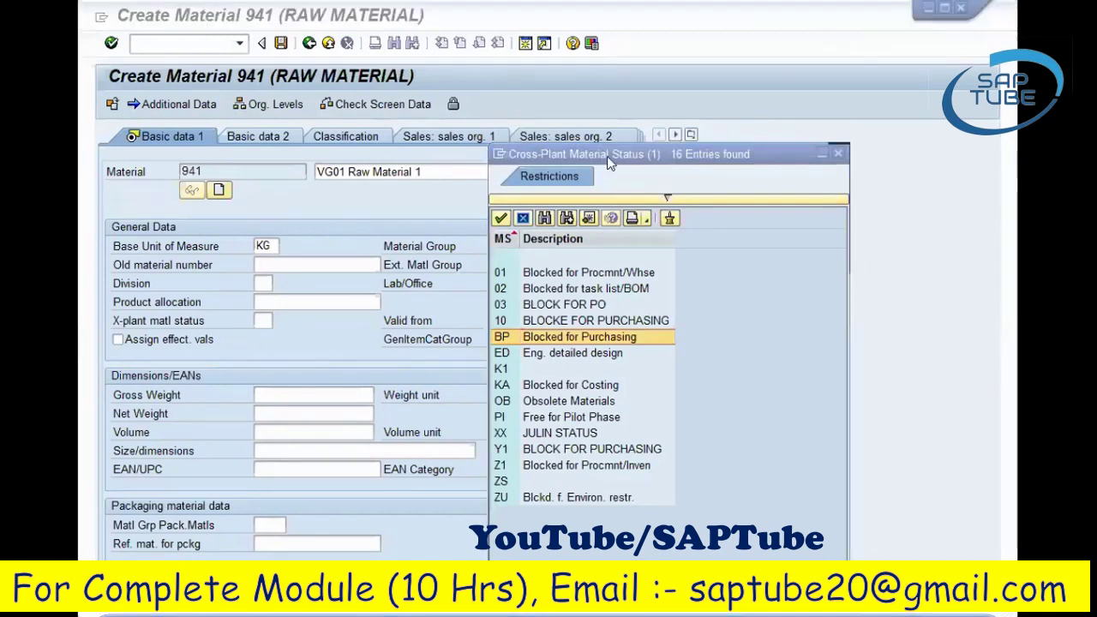
left_click(562, 351)
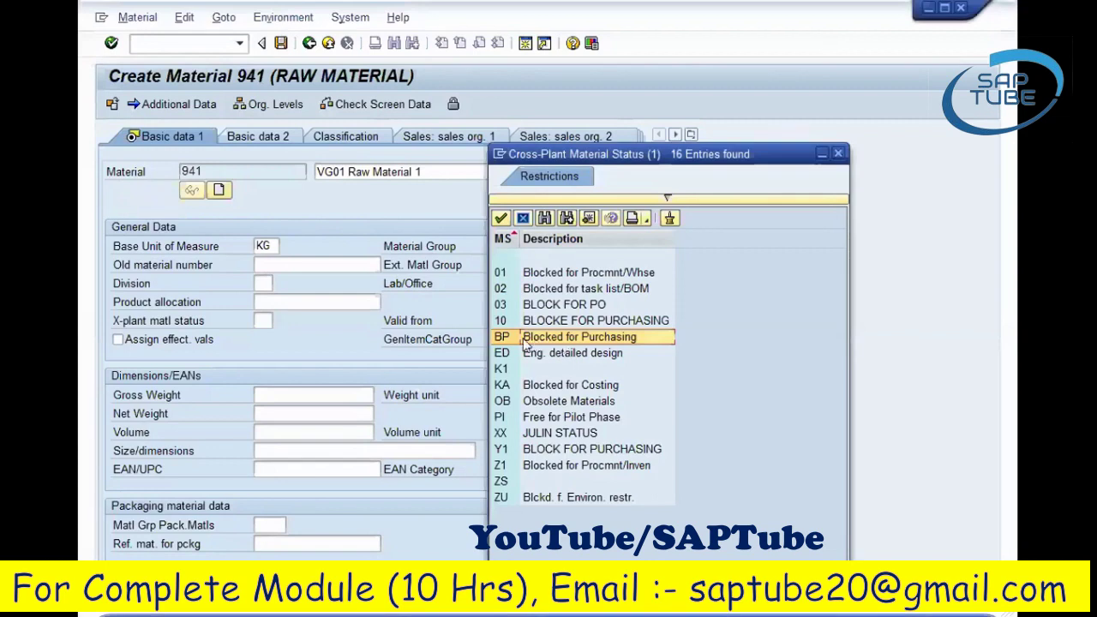
left_click(582, 389)
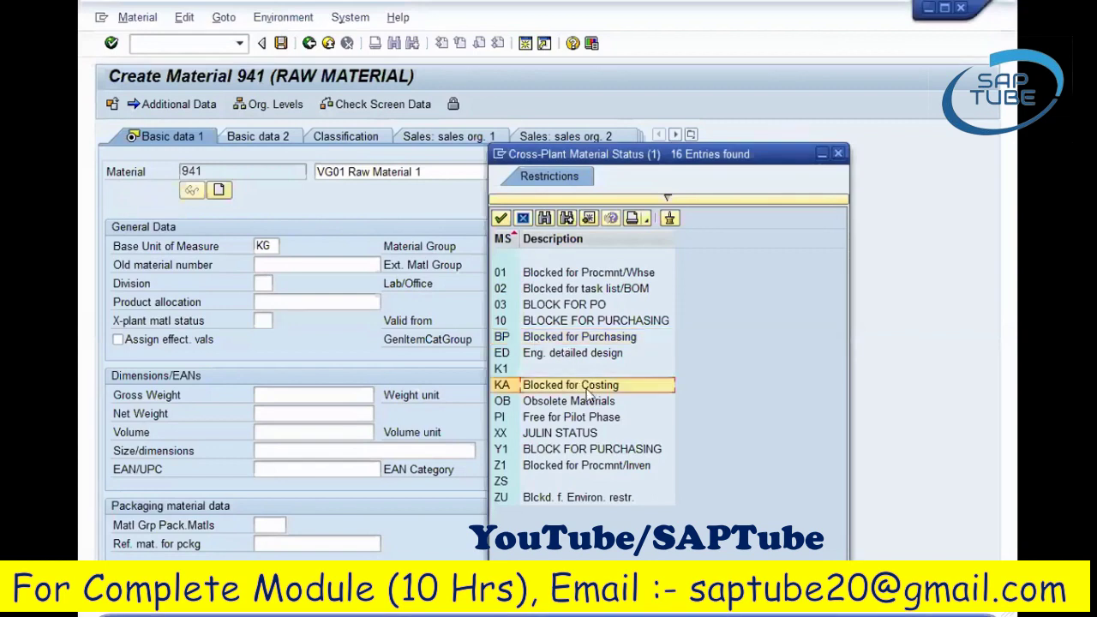
left_click(581, 419)
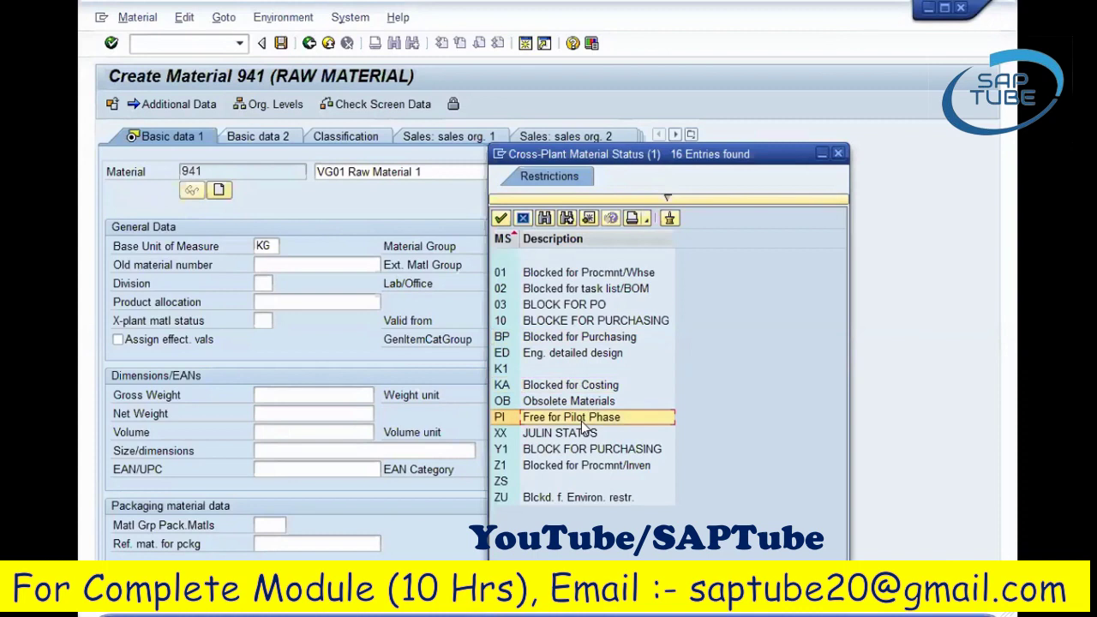
left_click(608, 274)
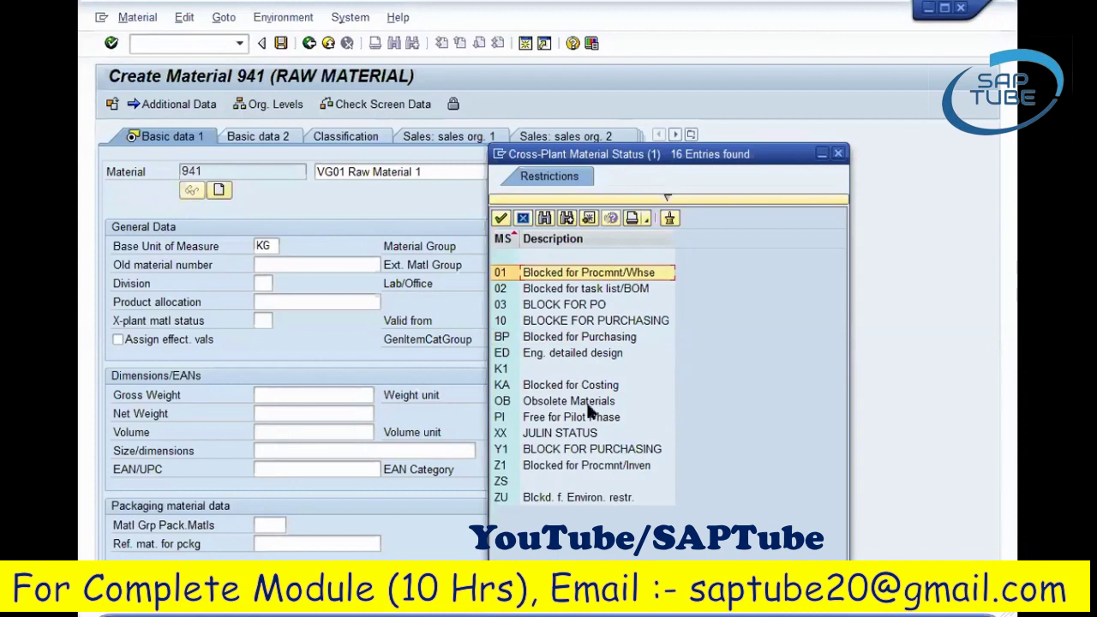
left_click(523, 219)
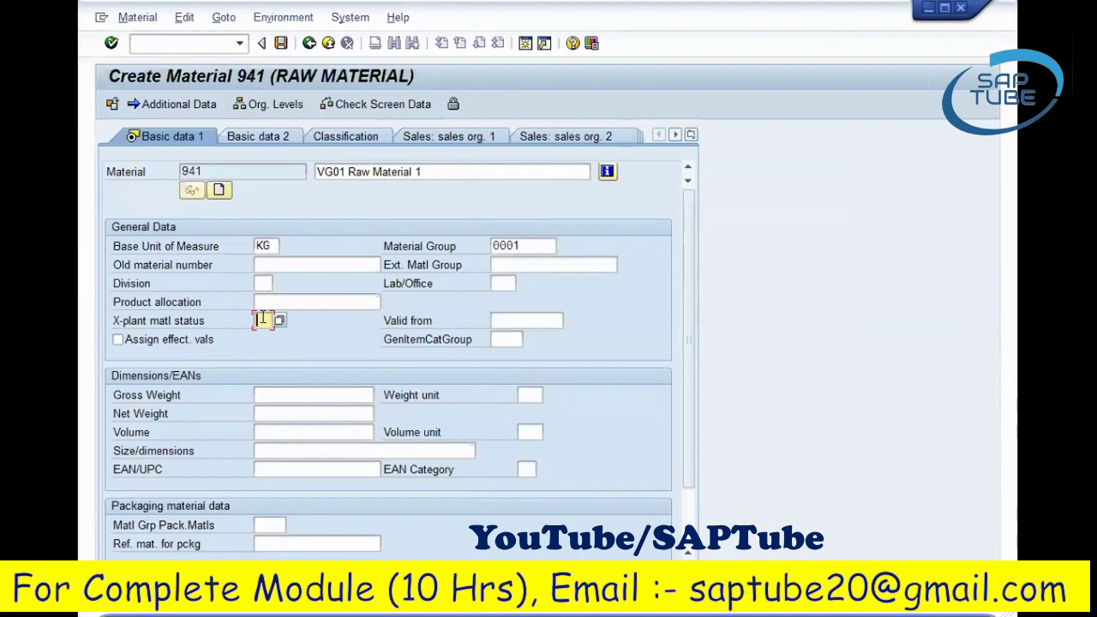
left_click(557, 317)
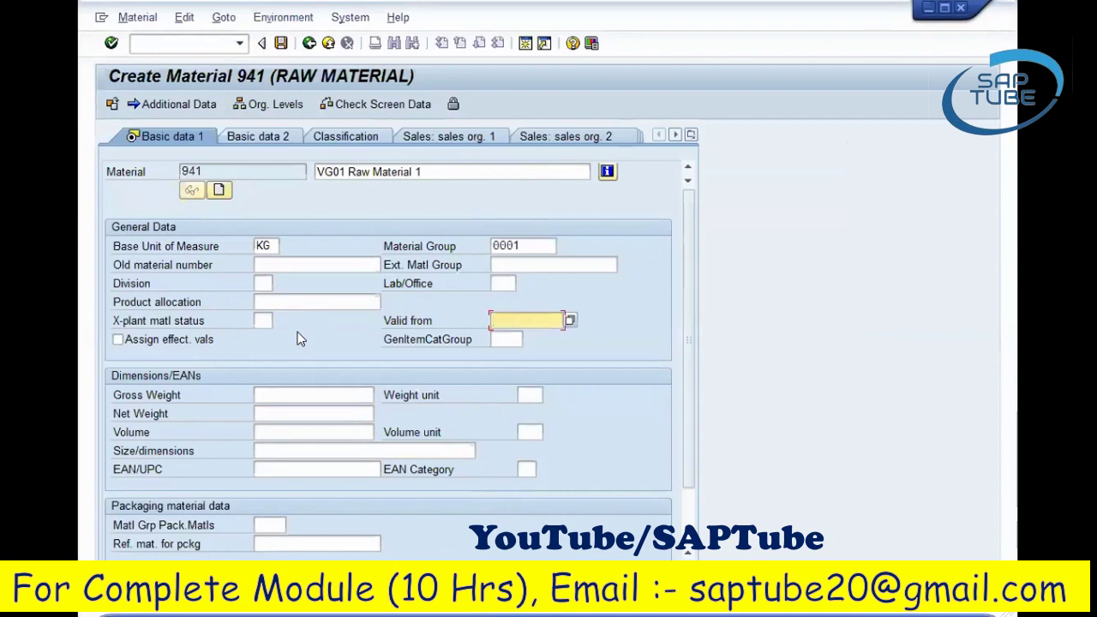
left_click(307, 394)
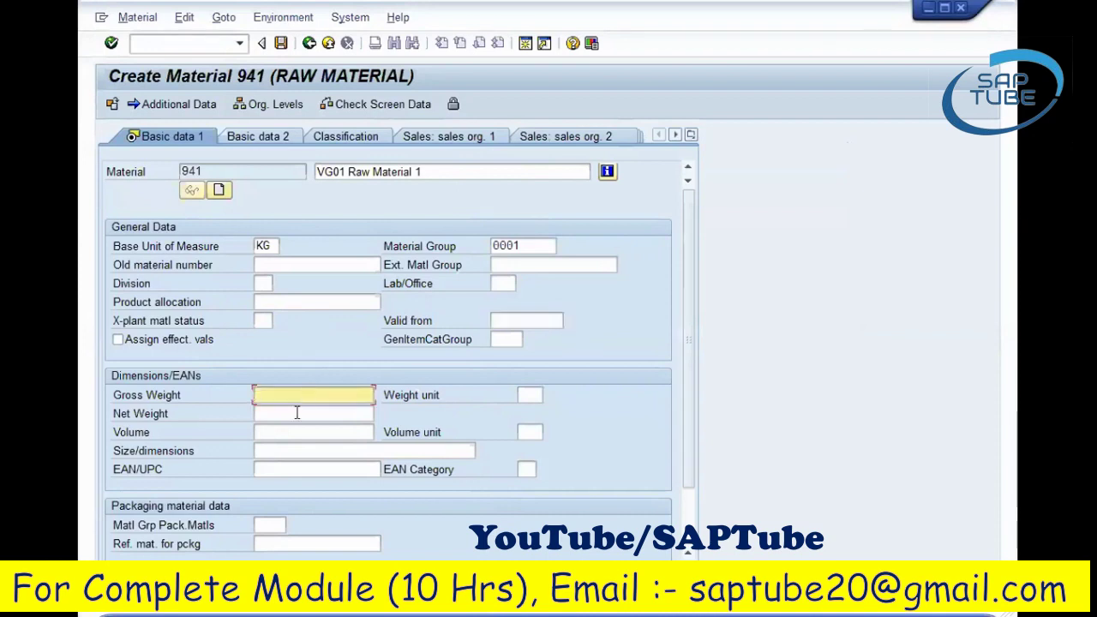
left_click(298, 414)
left_click(295, 430)
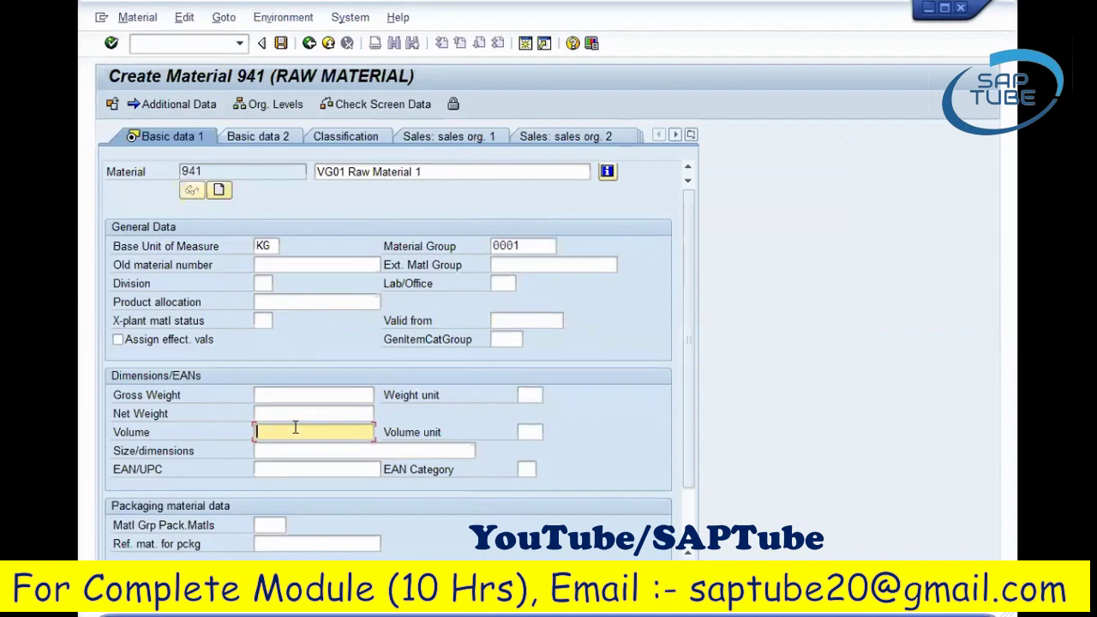
left_click(333, 450)
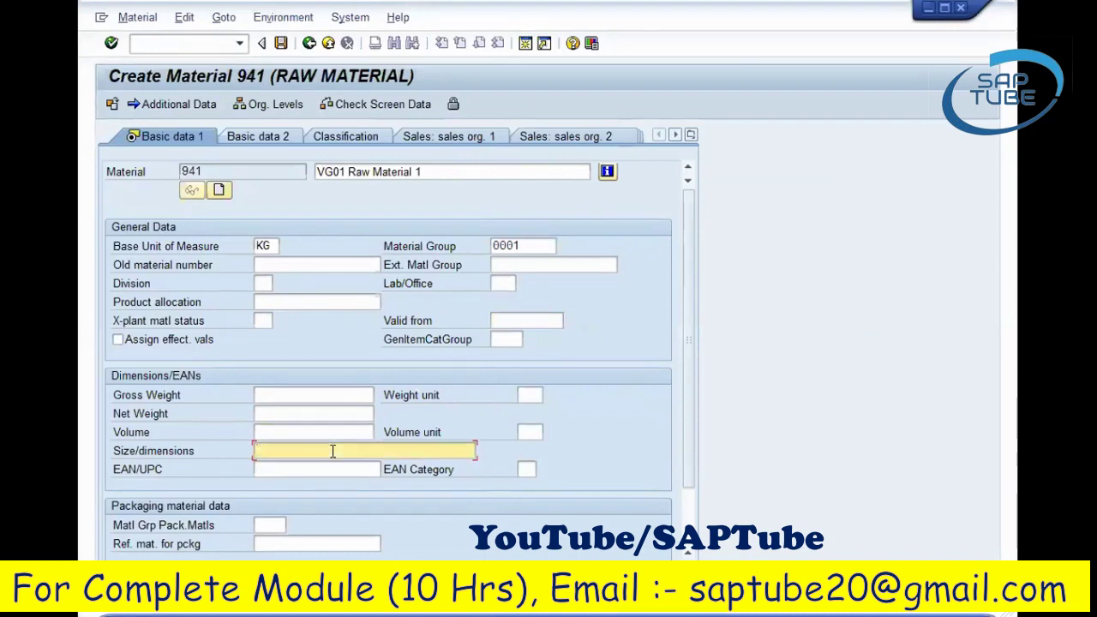
Set the material's gross weight to 110 and its weight unit to kg.
left_click(323, 395)
type("110")
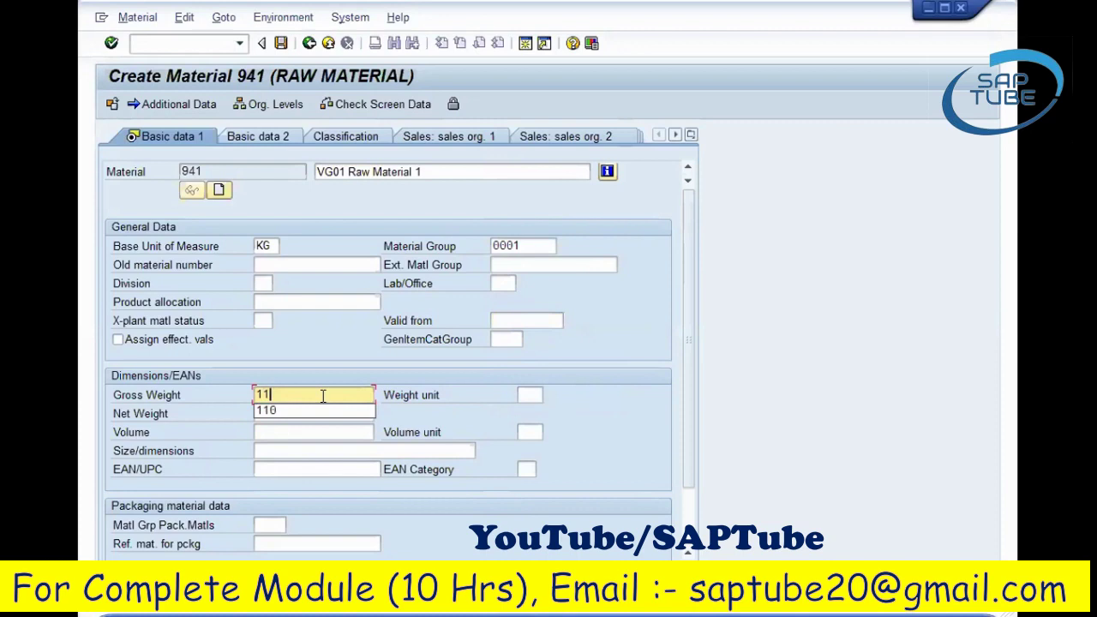
key("Tab")
type("kg")
Continue from the Basic data 1 view to the Purchasing view of the material.
left_click(292, 449)
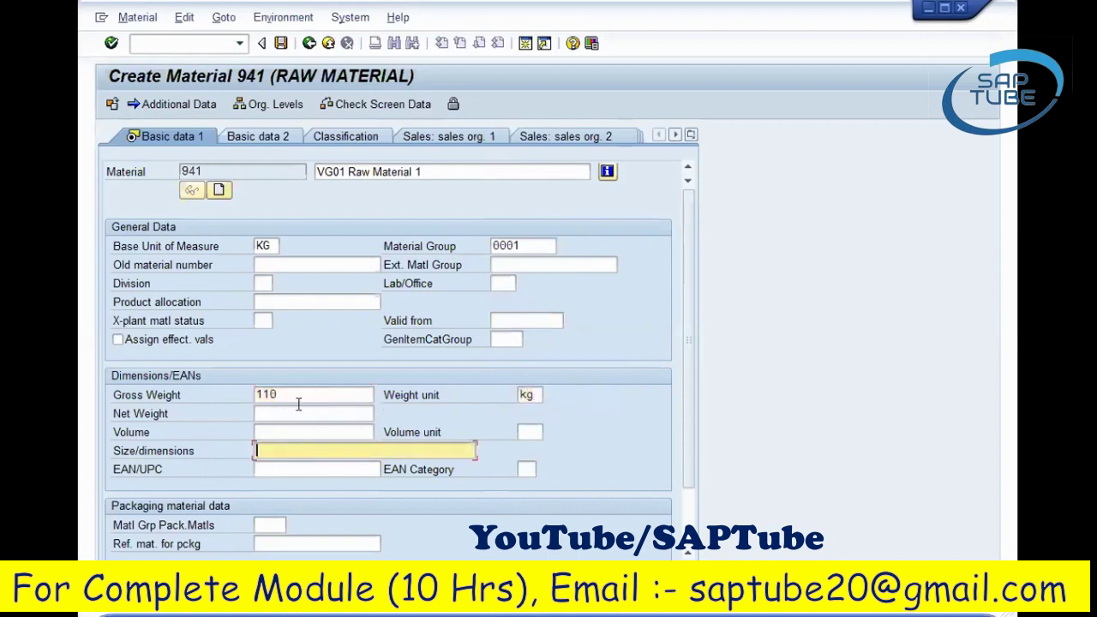
left_click(296, 410)
left_click(298, 432)
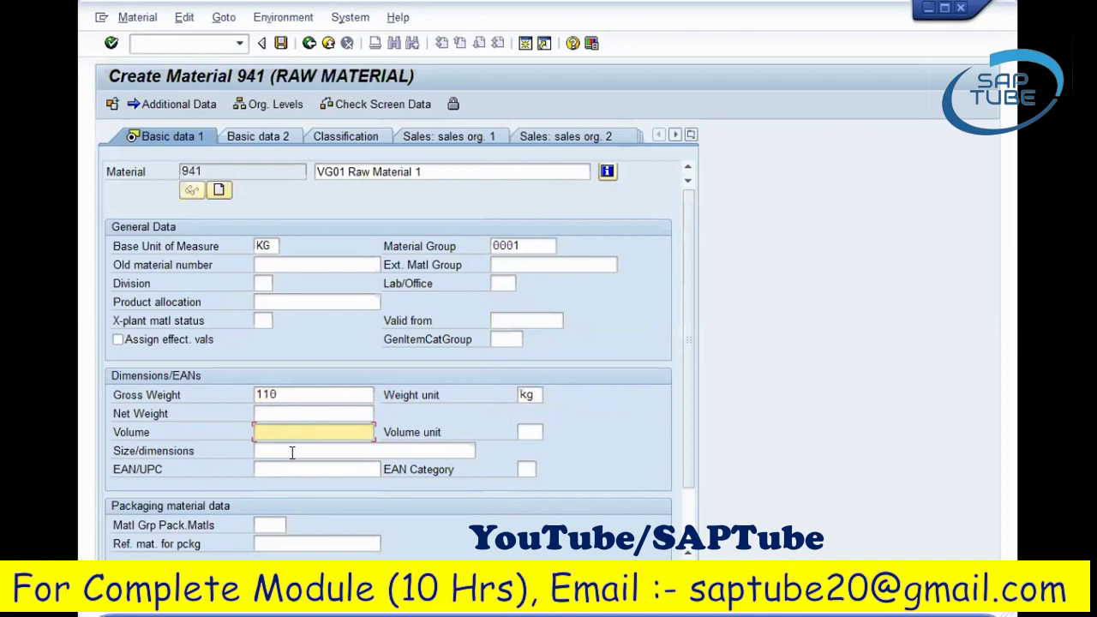
left_click(291, 450)
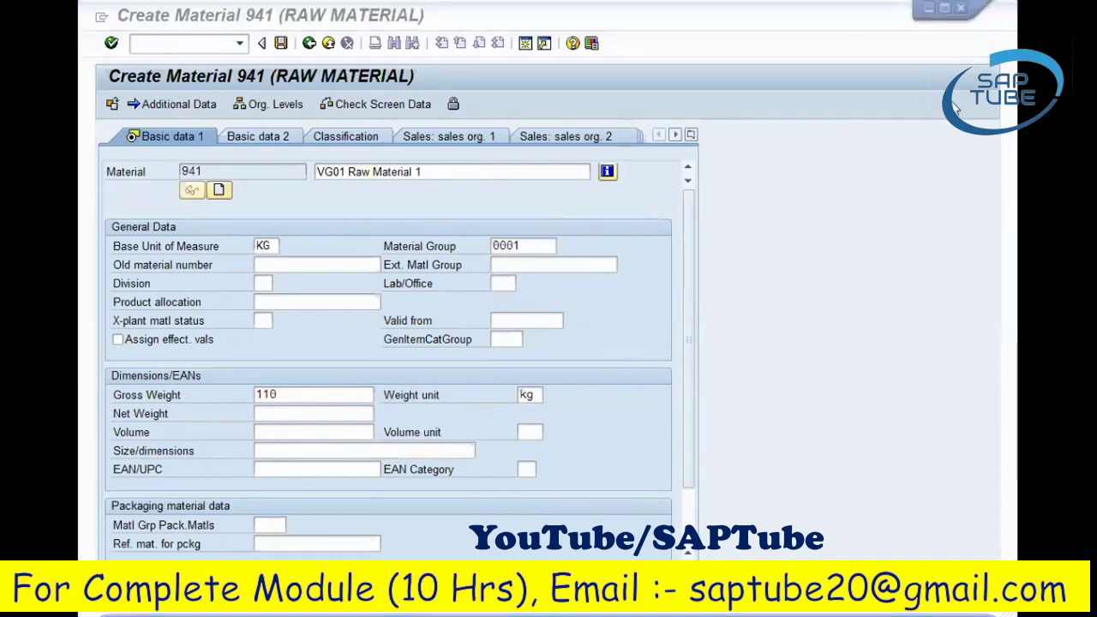
left_click(329, 399)
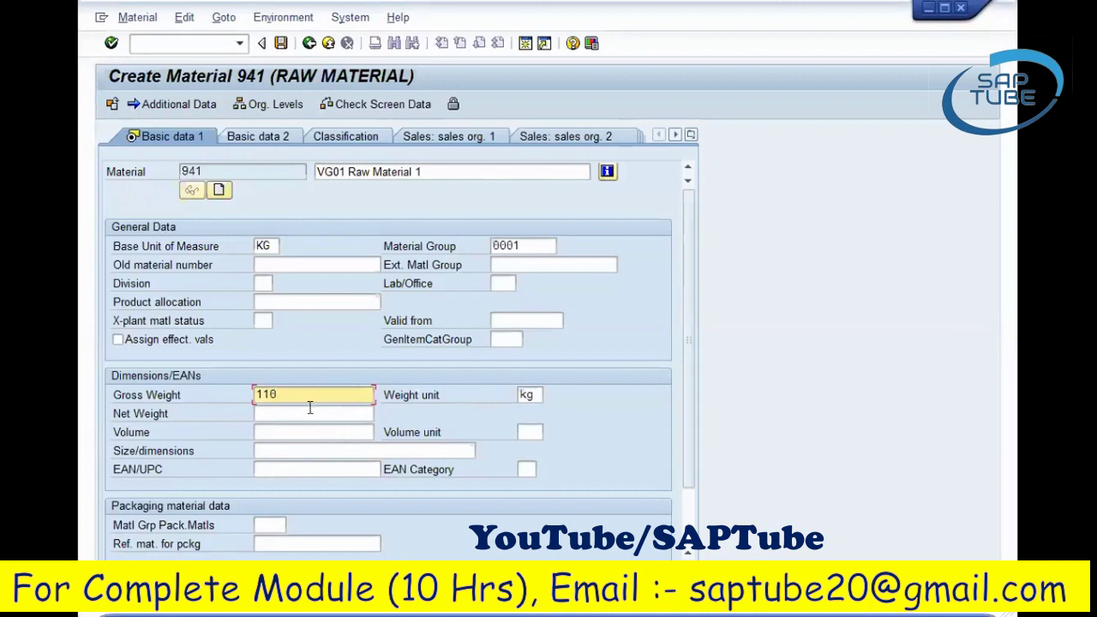
left_click(316, 445)
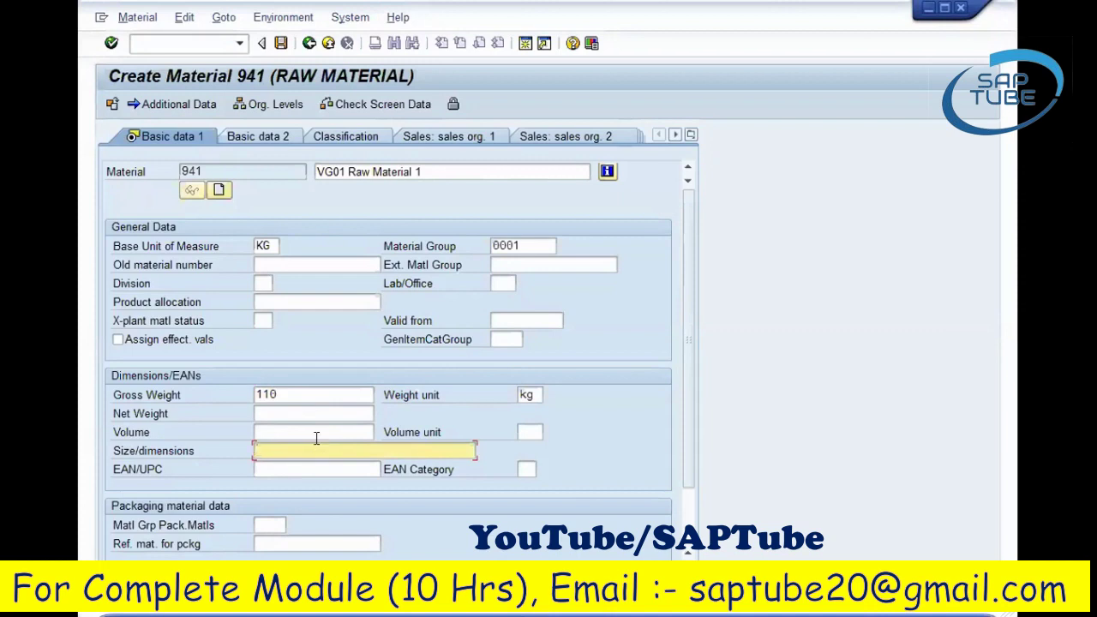
key("Return")
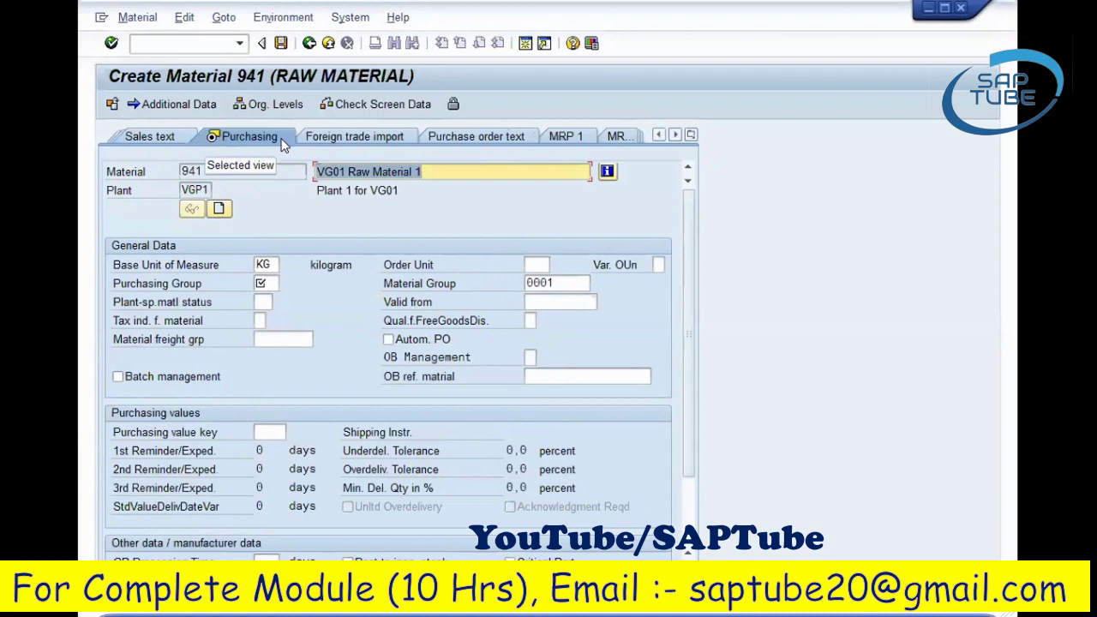
left_click(257, 171)
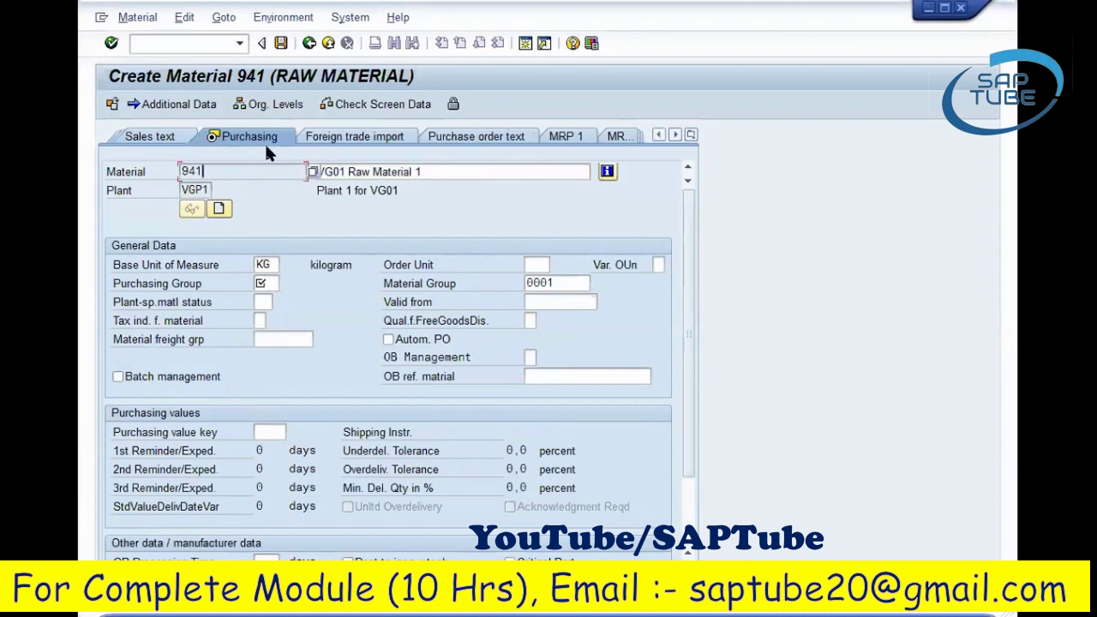
double_click(192, 189)
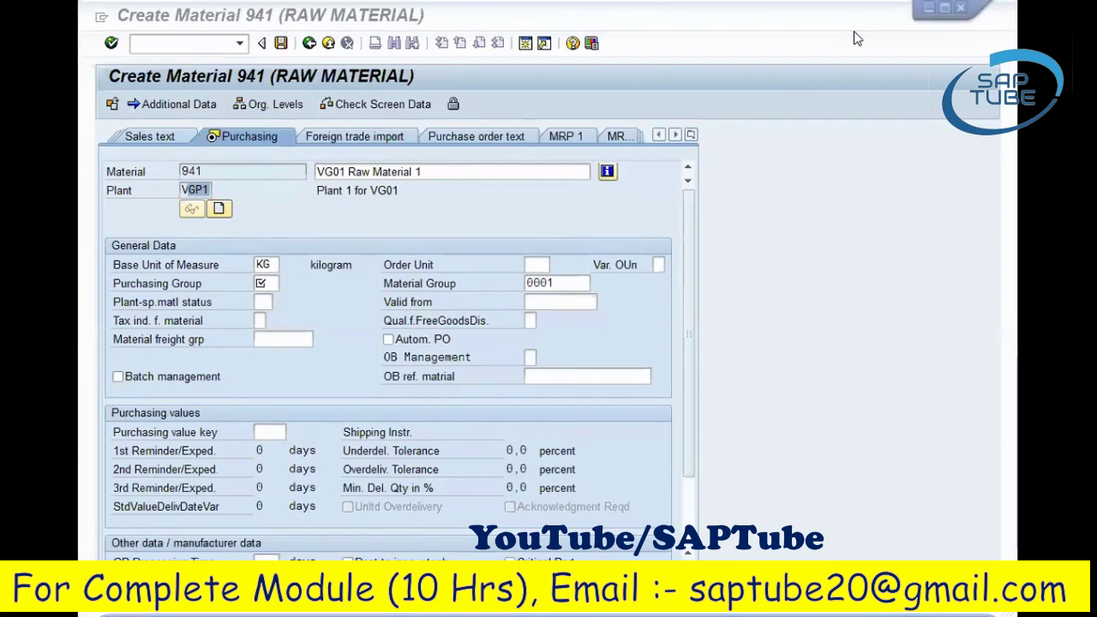
left_click(928, 73)
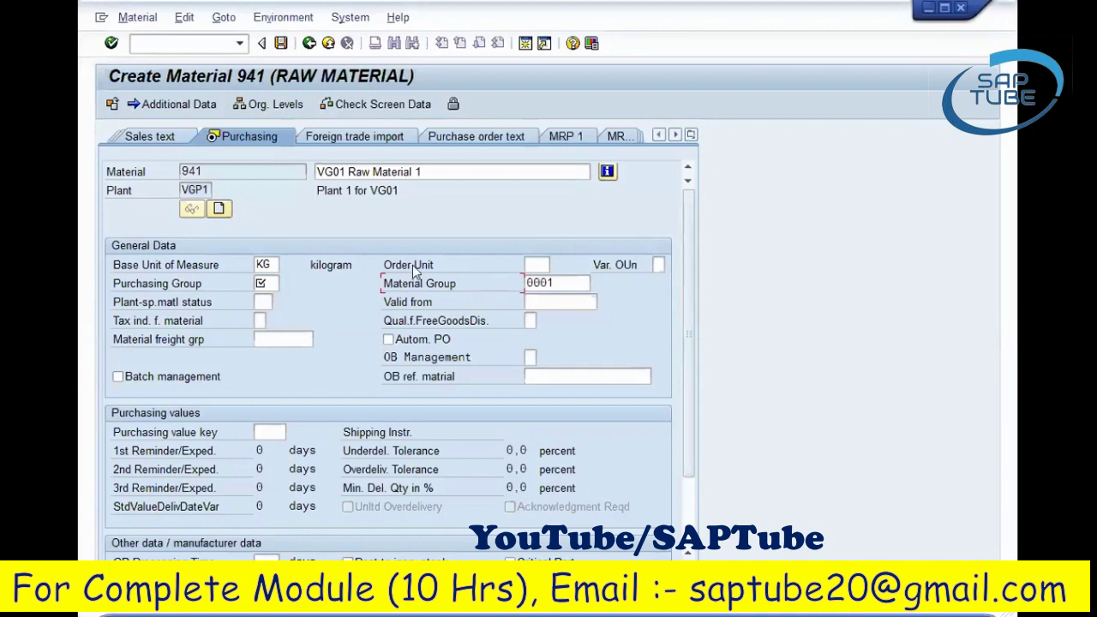
Set the purchasing group to 000 from the list of possible purchasing groups.
left_click(267, 284)
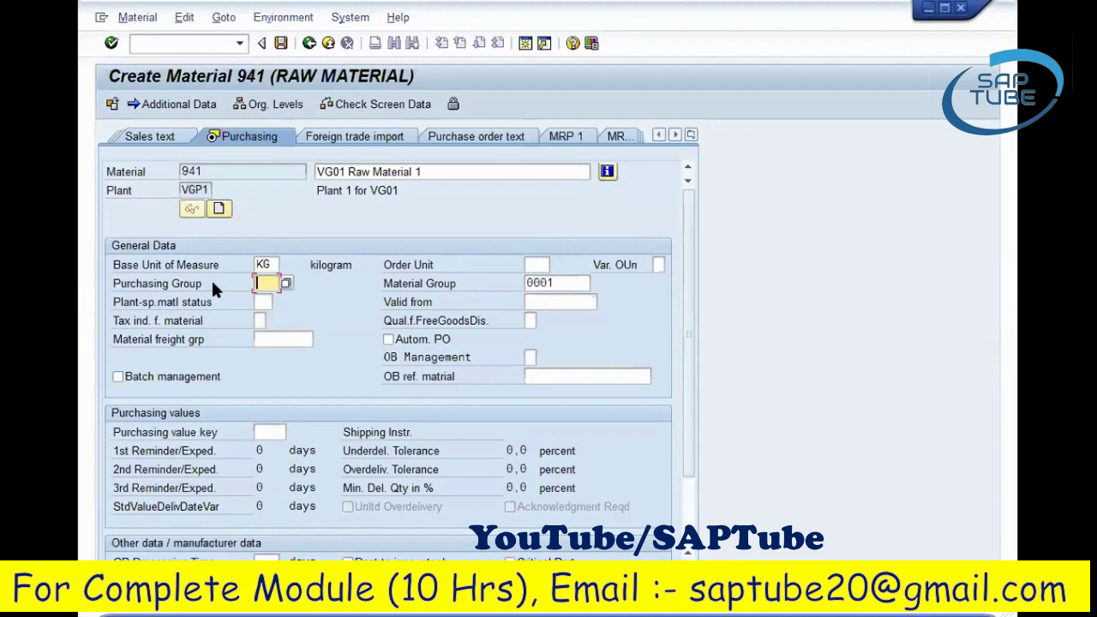
left_click(249, 172)
left_click(184, 188)
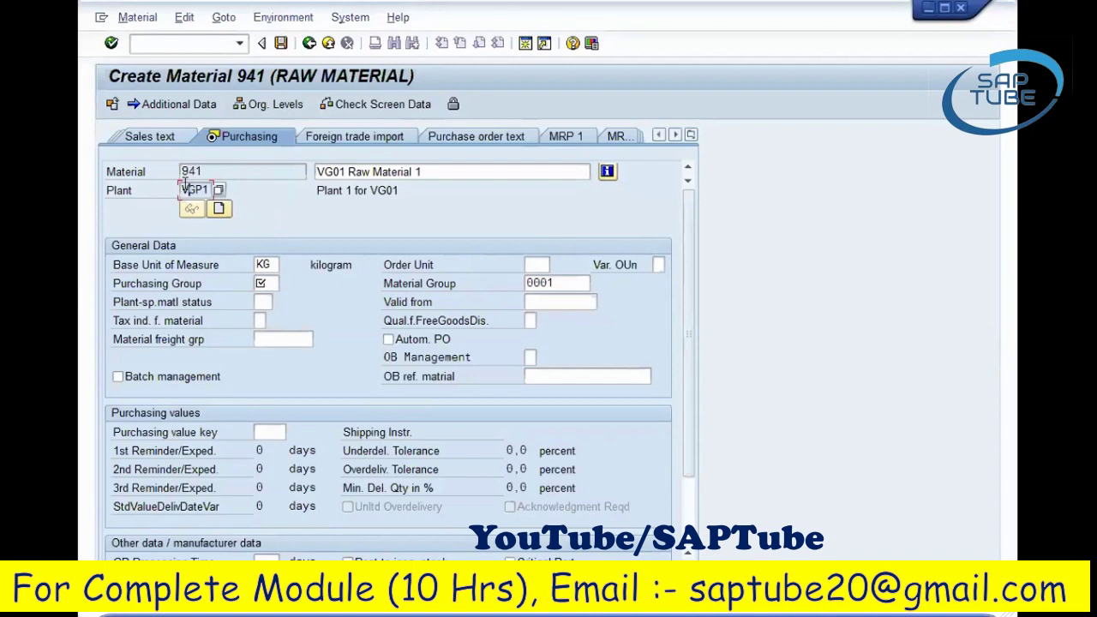
left_click(261, 284)
key("Return")
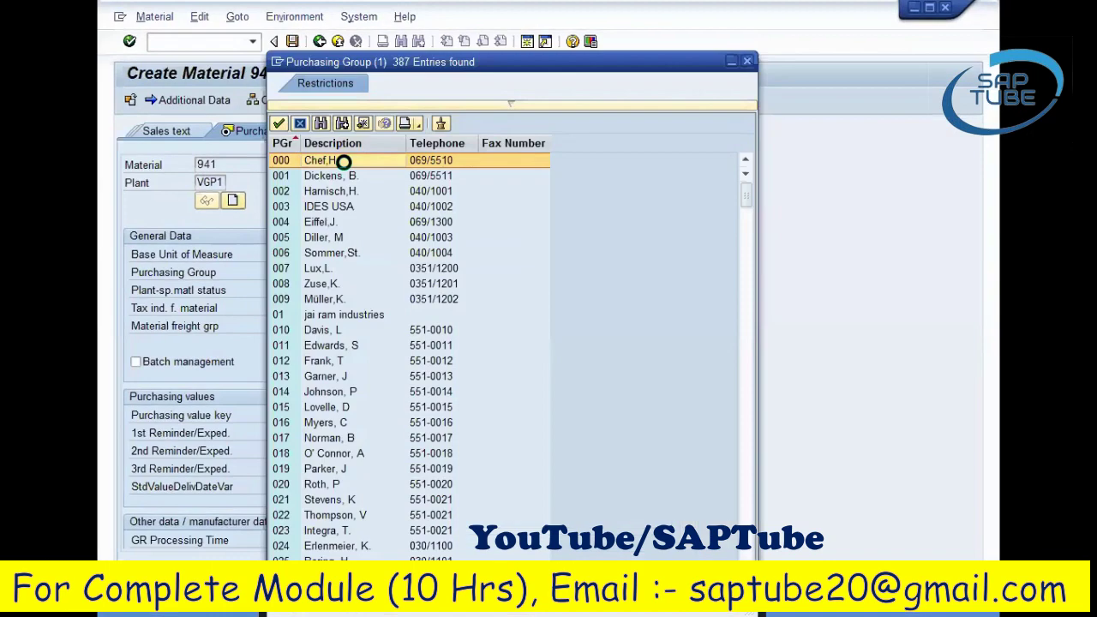
double_click(343, 161)
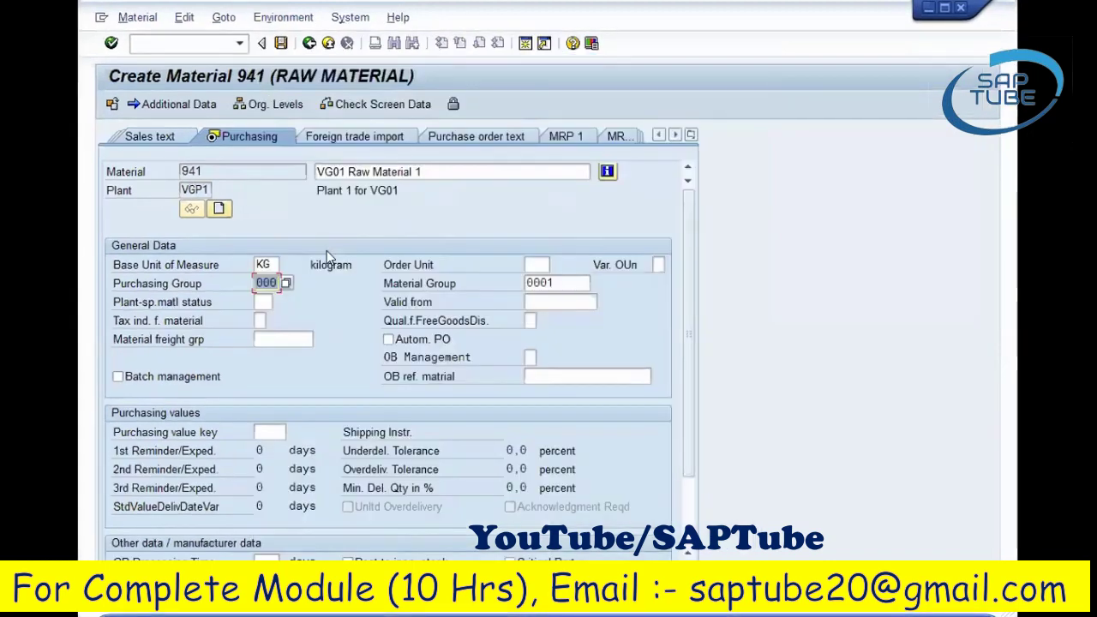
left_click(409, 266)
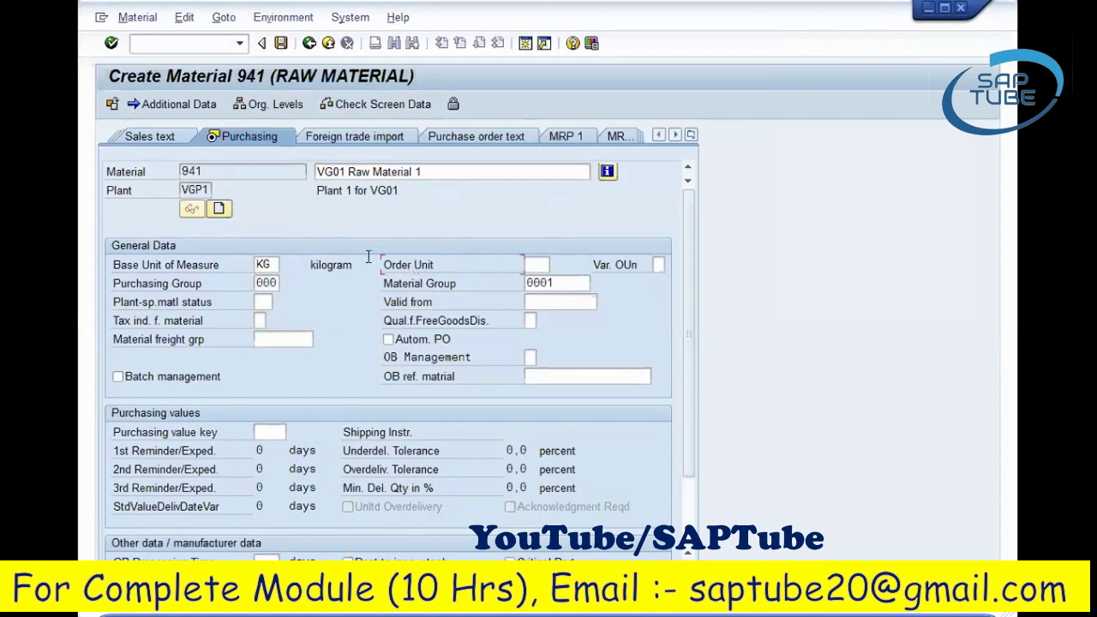
Select BOX (Cardboard box) as the material's order unit from the list of commercial measurement units.
left_click(526, 264)
left_click(228, 172)
left_click(203, 190)
left_click(433, 265)
left_click(190, 268)
left_click(271, 265)
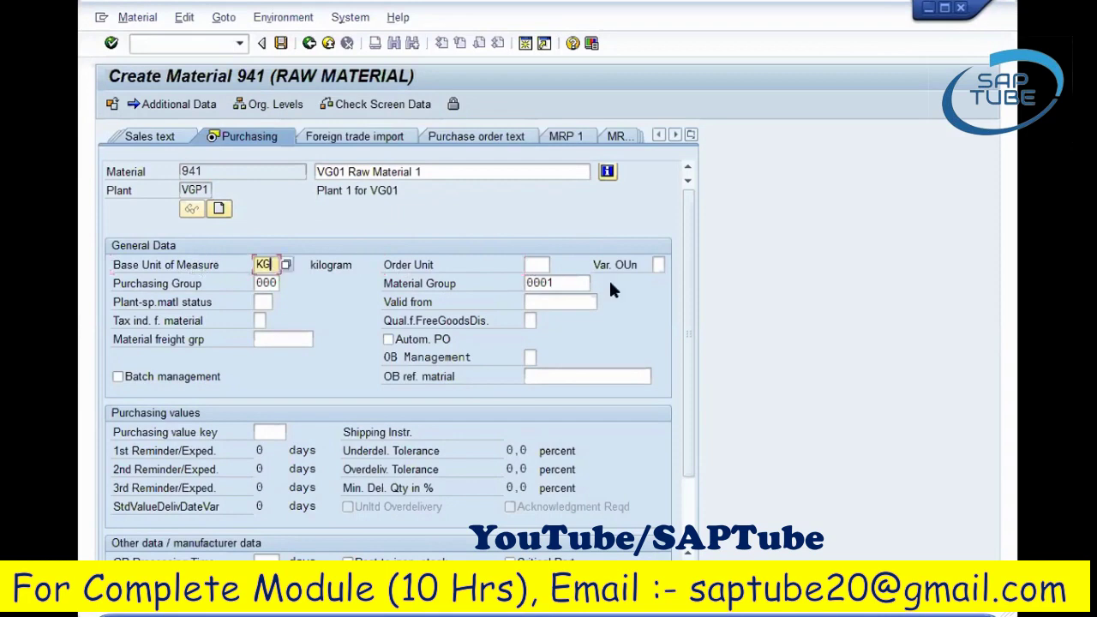
left_click(537, 264)
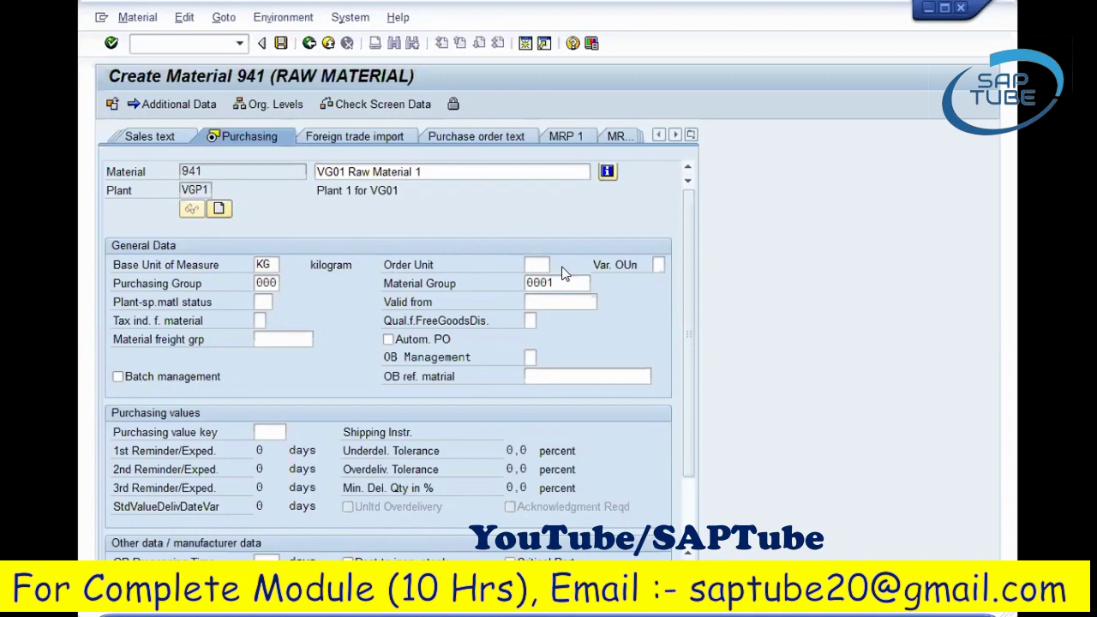
left_click(564, 272)
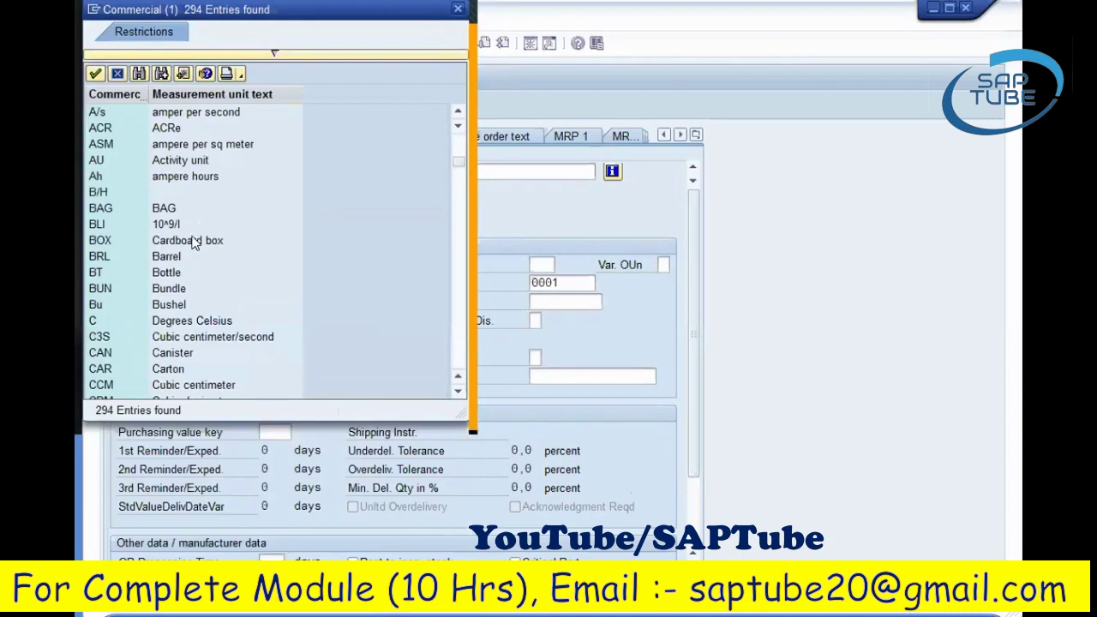
left_click(195, 241)
double_click(193, 238)
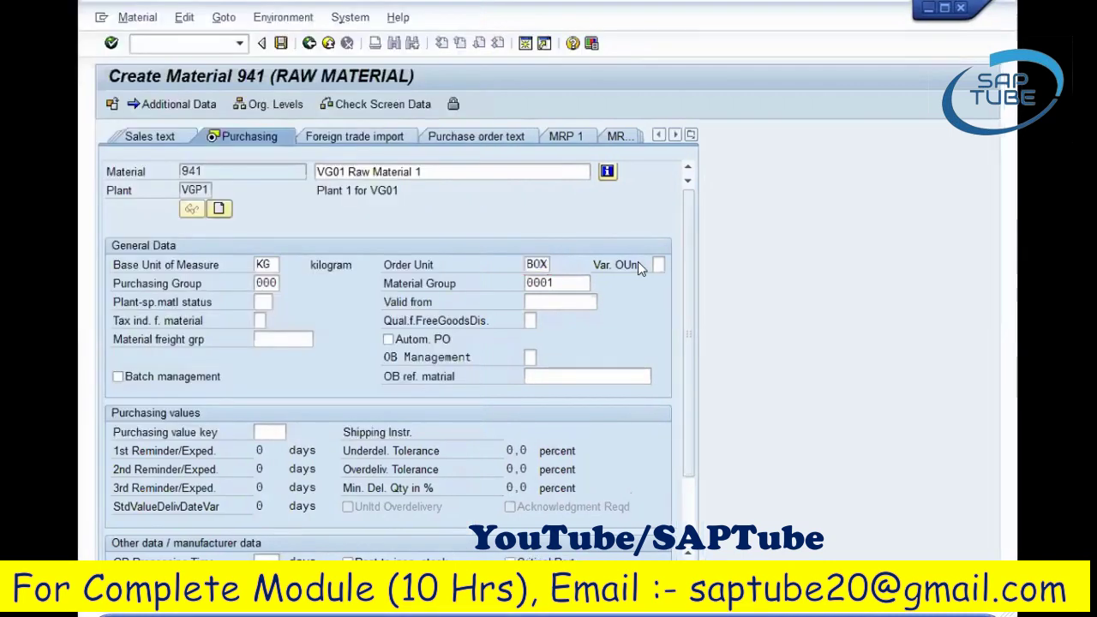
Open the conversion factor entry between BOX and KG, examine both factor fields and cancel it without entering values.
key("Return")
left_click(371, 402)
key("shift+Tab")
key("Tab")
left_click(253, 403)
left_click(374, 404)
left_click(267, 401)
left_click(367, 402)
left_click(257, 400)
left_click(377, 403)
left_click(257, 400)
left_click(383, 403)
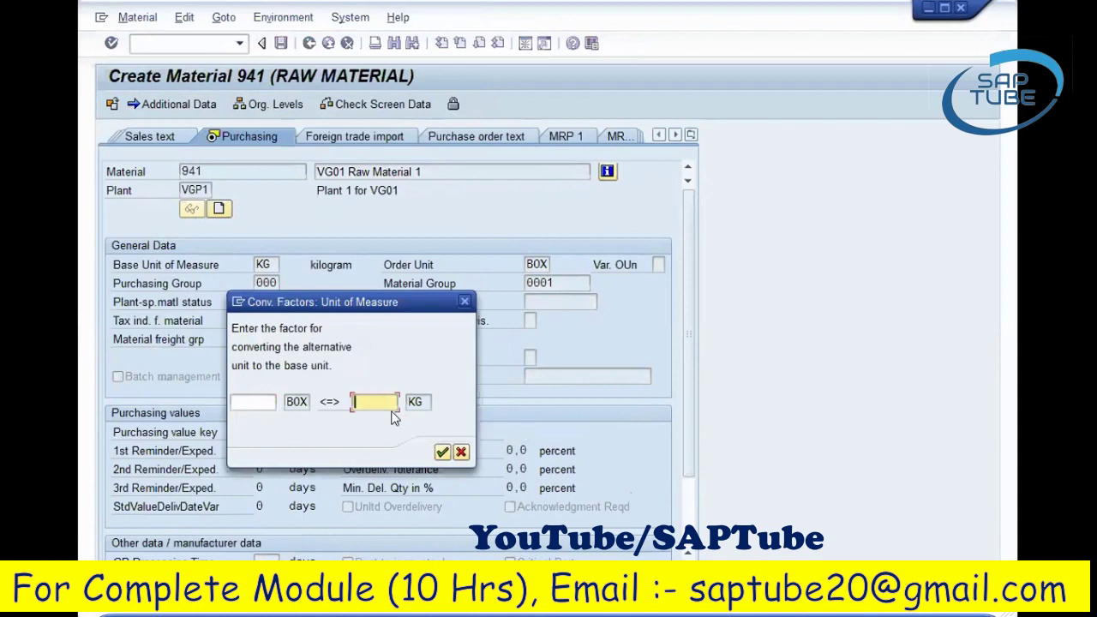
left_click(461, 452)
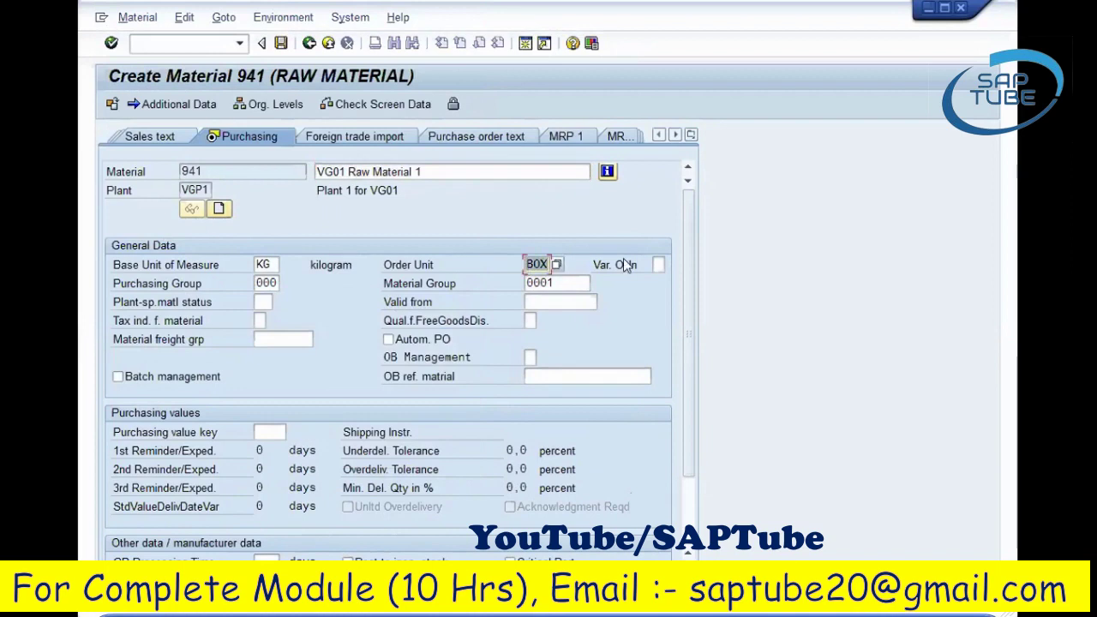
Reopen and dismiss the BOX to KG conversion factor entry, and clear the order unit.
key("Return")
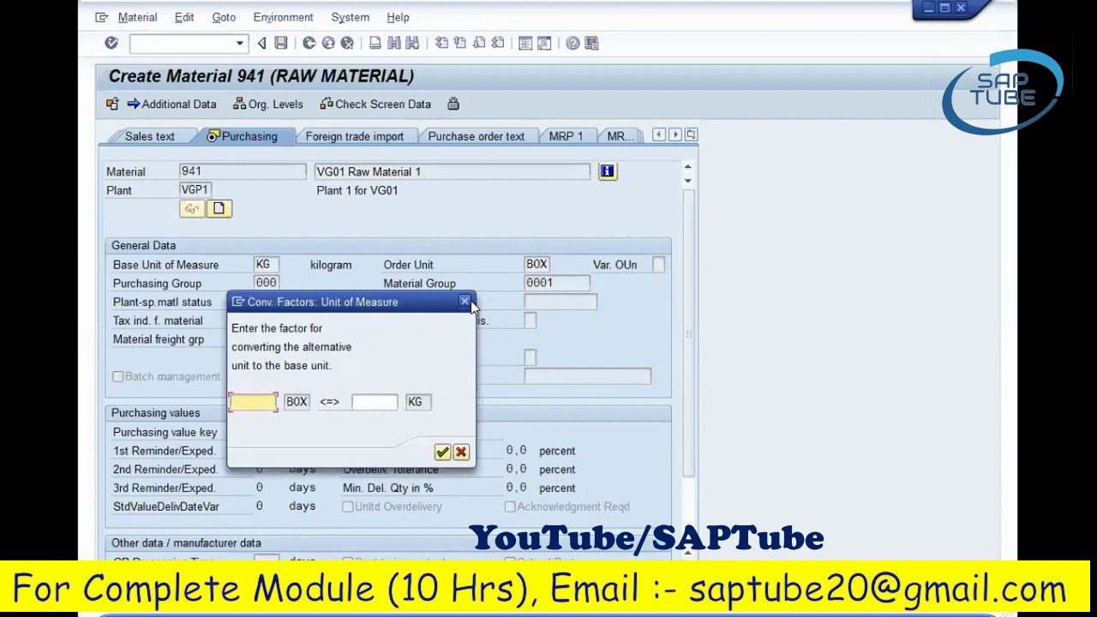
left_click(469, 301)
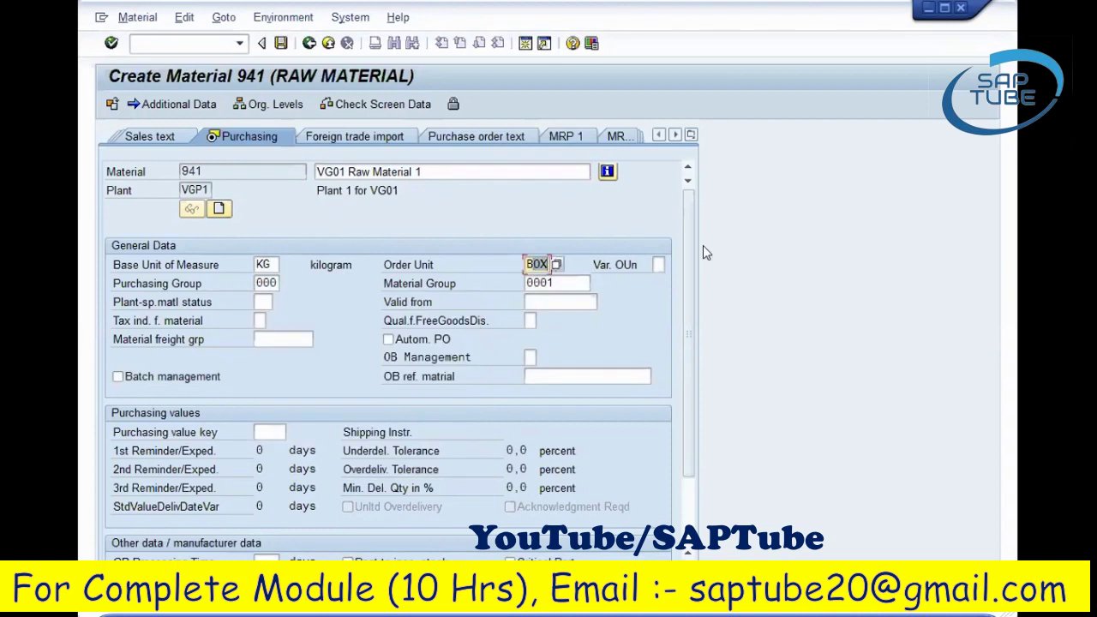
key("BackSpace")
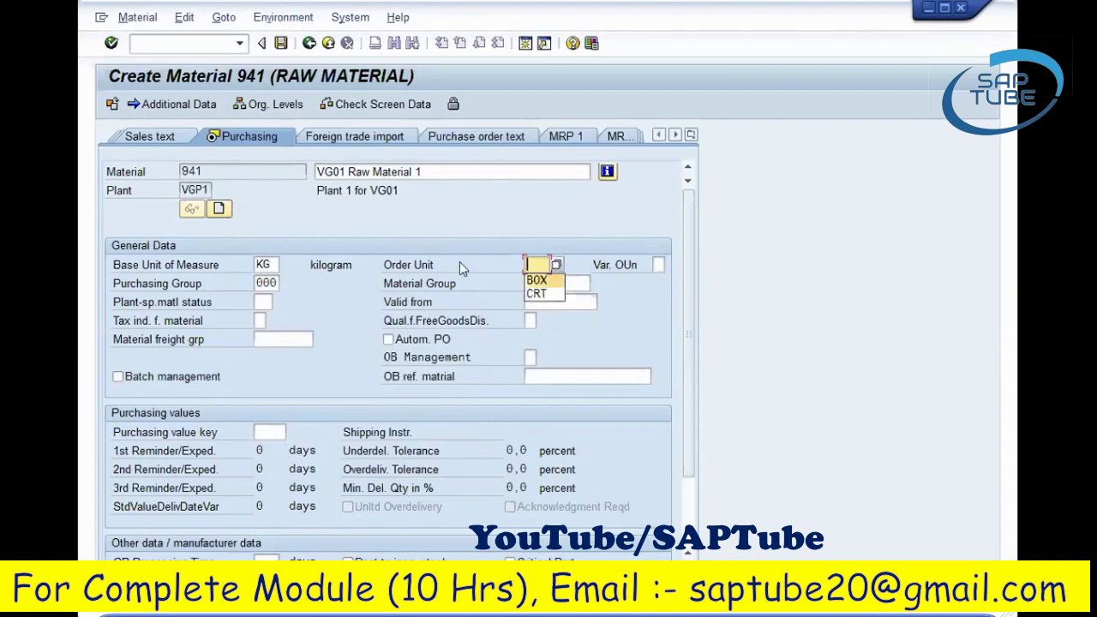
left_click(459, 268)
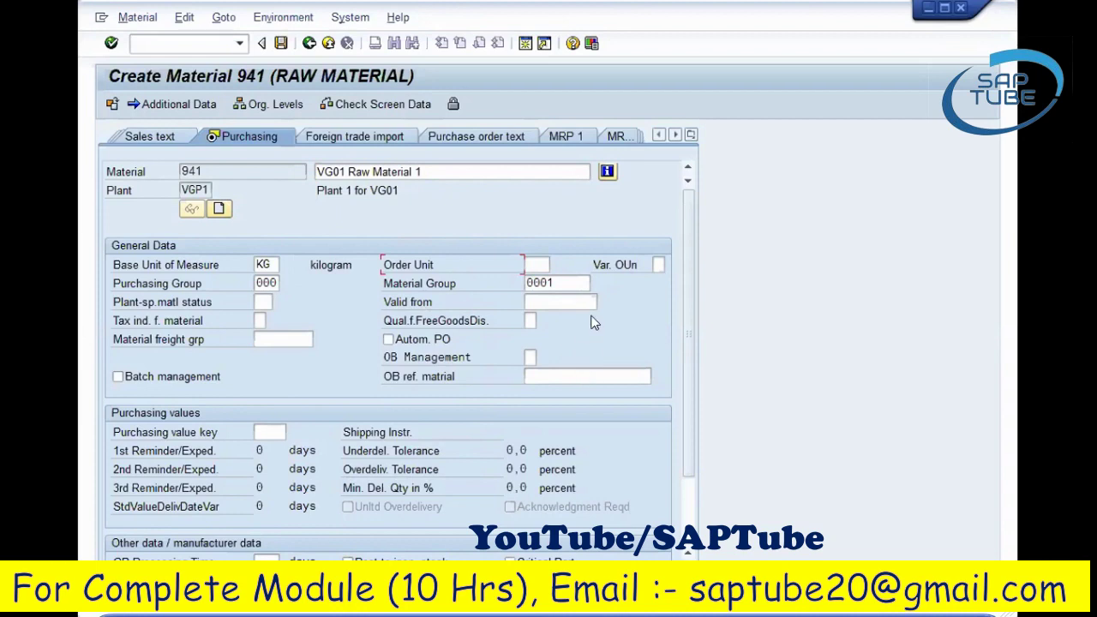
Open the material's additional data and examine the Units of measure view, dismissing the material lock dialog.
left_click(163, 110)
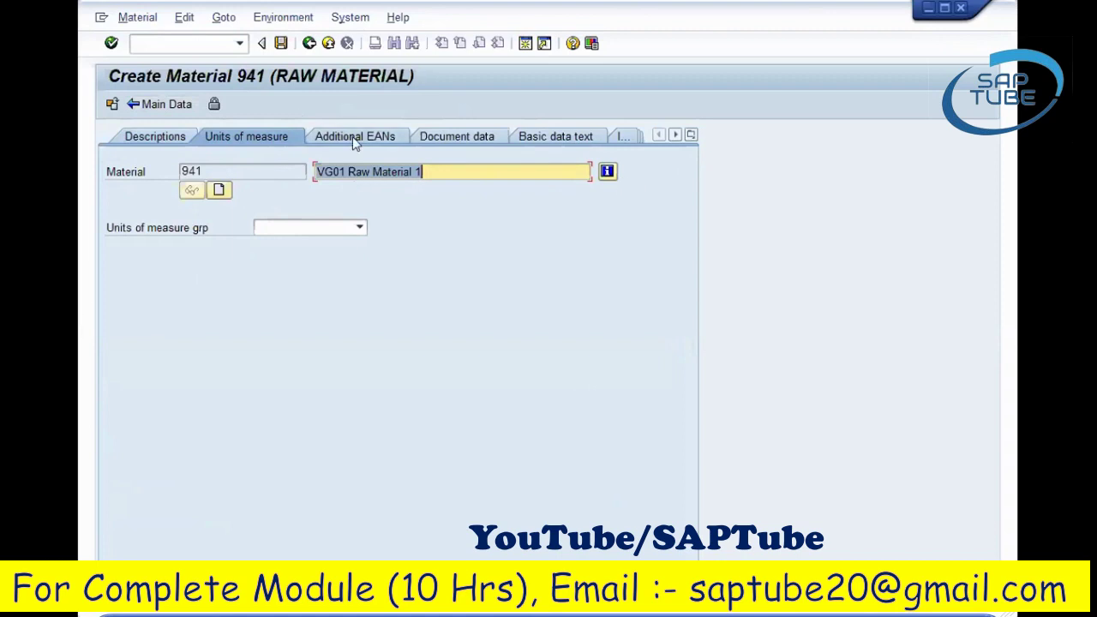
left_click(166, 130)
left_click(219, 130)
left_click(351, 228)
key("shift+Tab")
left_click(214, 103)
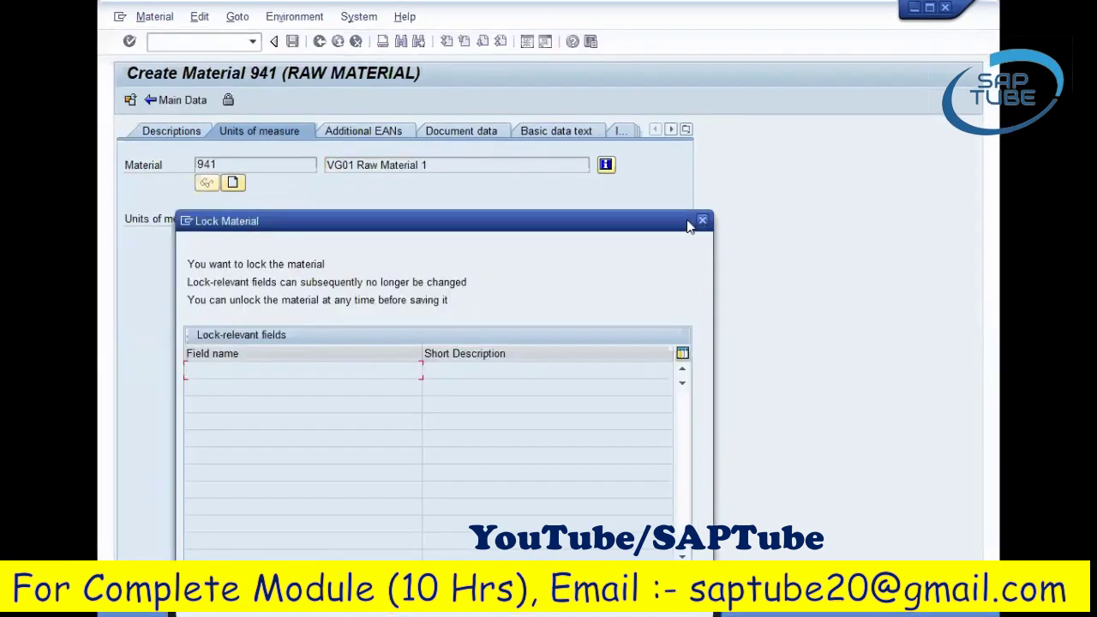
key("Return")
Review the Descriptions view and the other additional data views, and return to the main data.
left_click(176, 133)
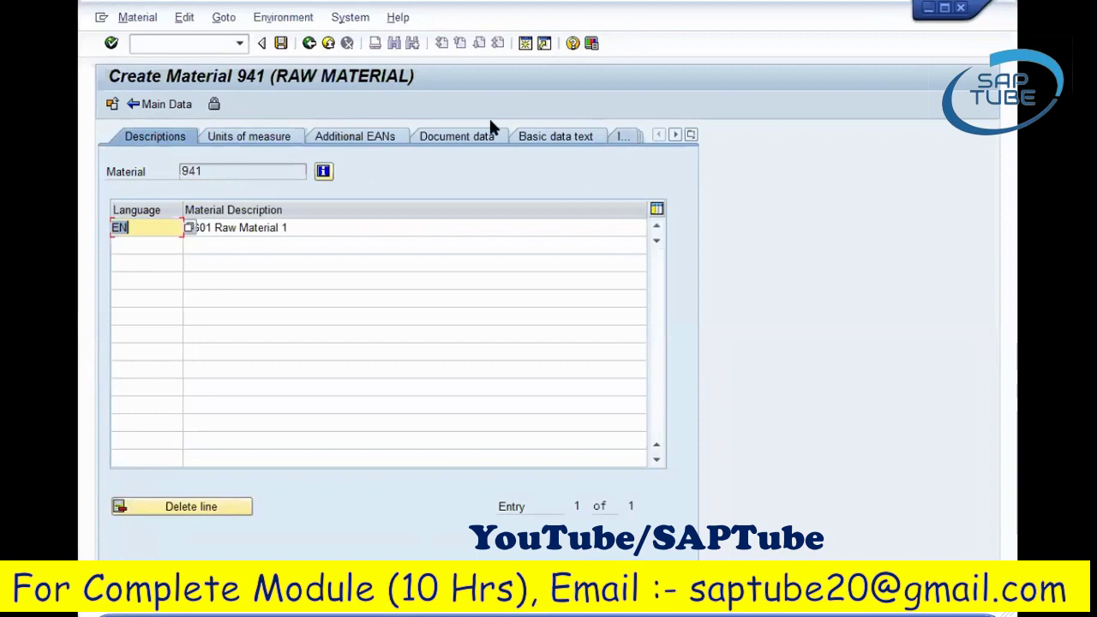
left_click(240, 137)
left_click(144, 138)
left_click(691, 136)
left_click(623, 201)
left_click(161, 104)
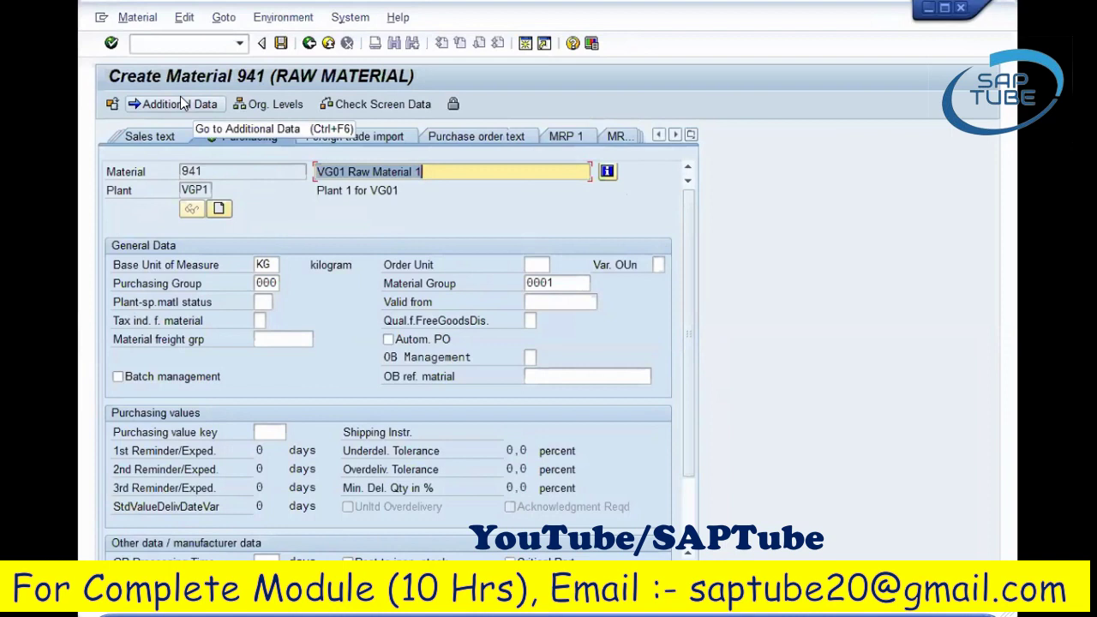
Compare the plant-specific material status field with the cross-plant status in Basic data 1, and return to the Purchasing view.
left_click(202, 303)
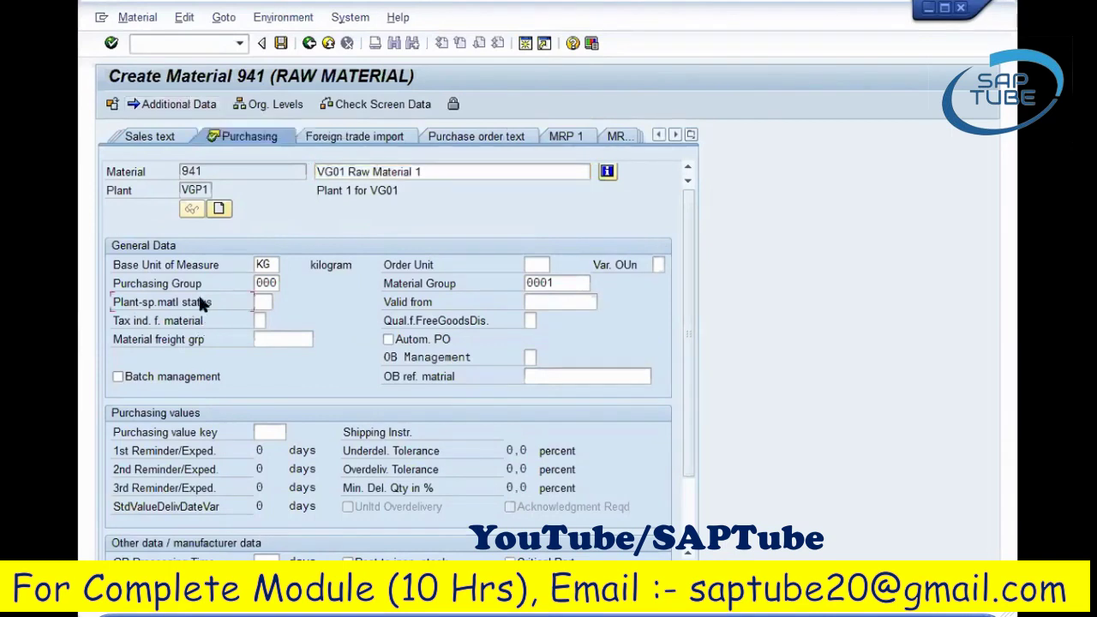
left_click(265, 302)
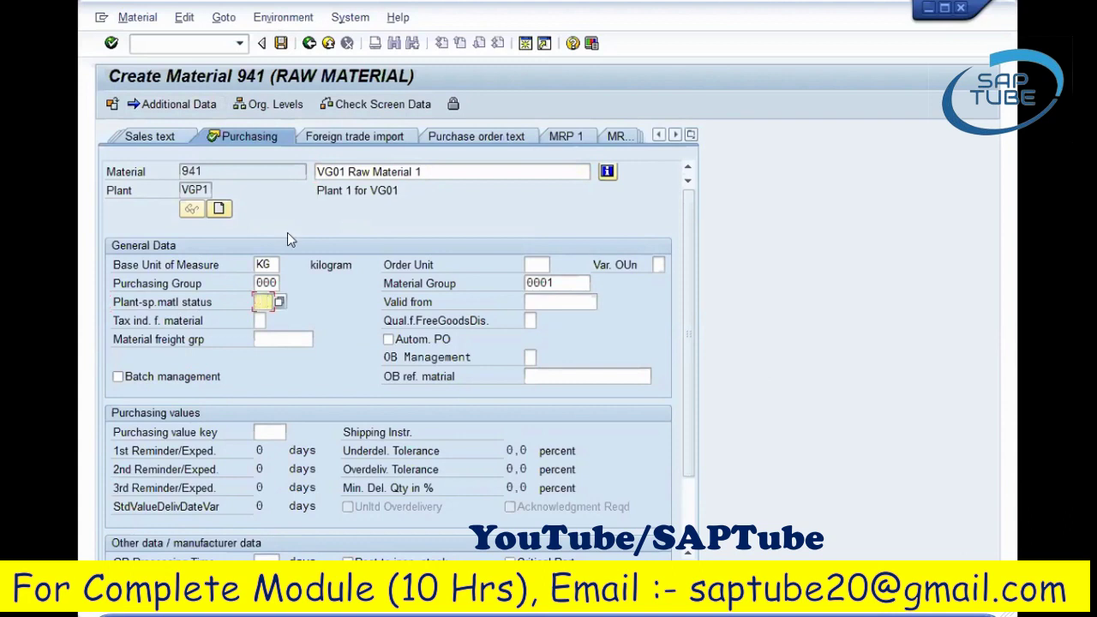
left_click(691, 135)
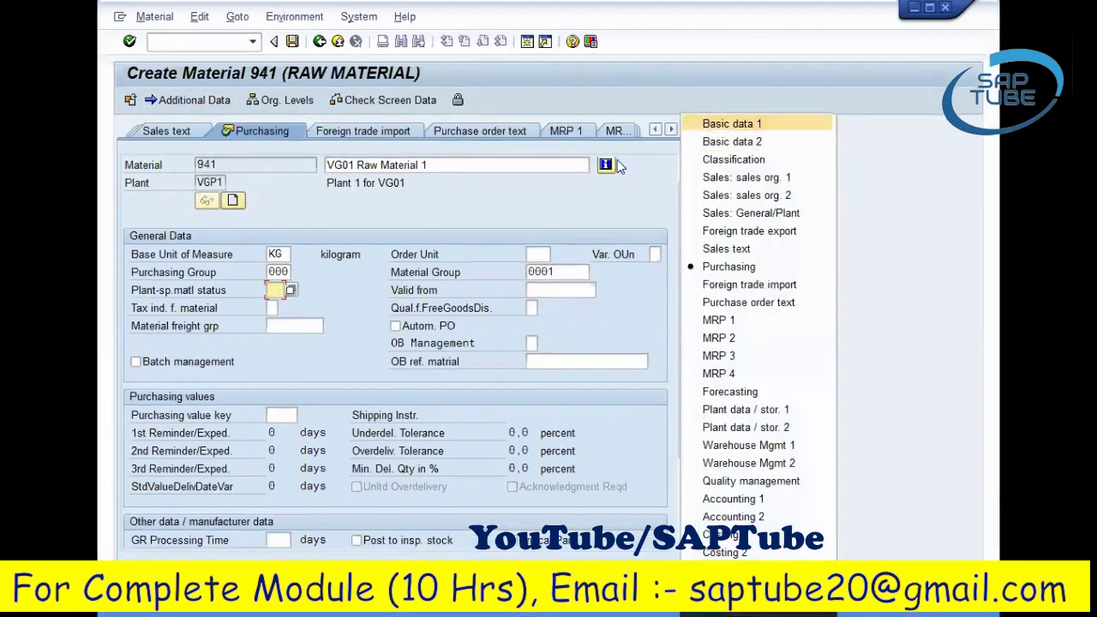
left_click(724, 126)
left_click(264, 320)
left_click(692, 138)
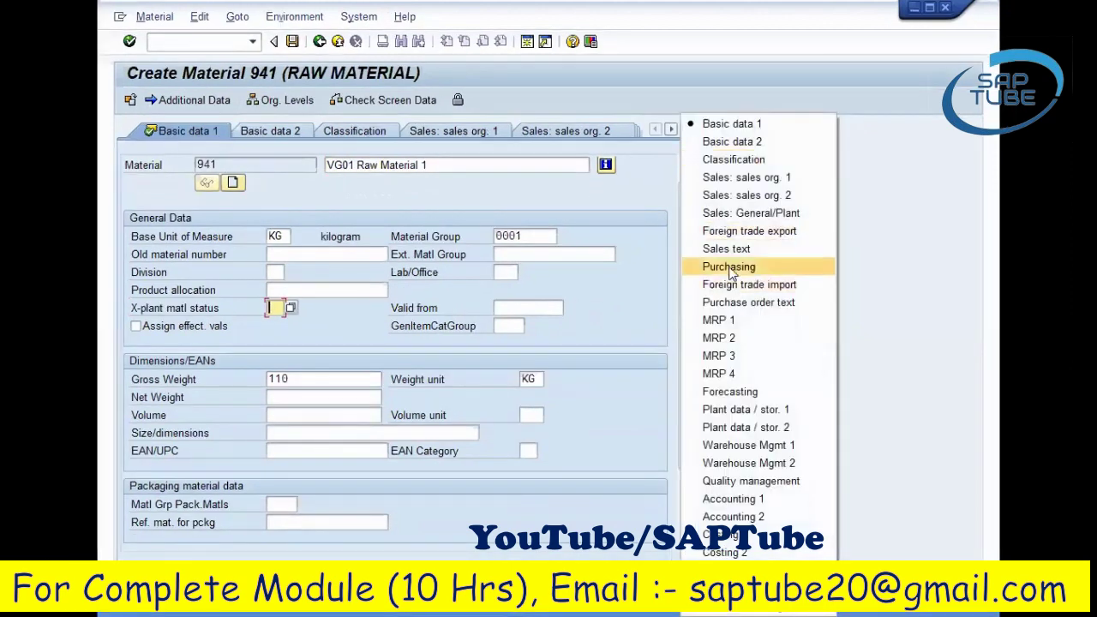
left_click(729, 267)
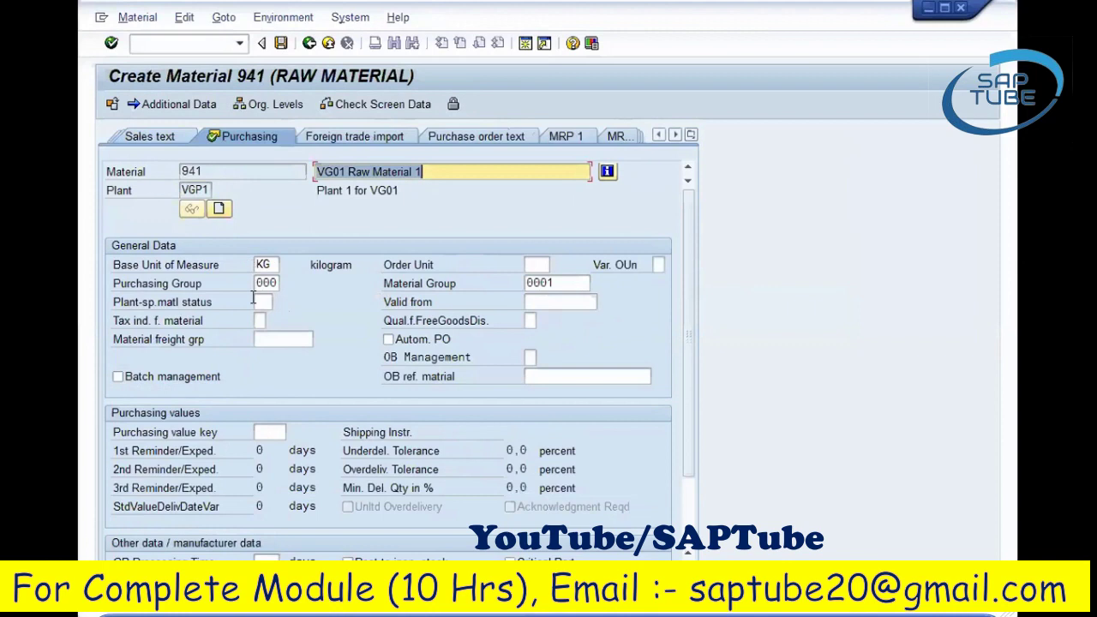
Open the list of plant-specific material statuses and close it without choosing one.
left_click(260, 302)
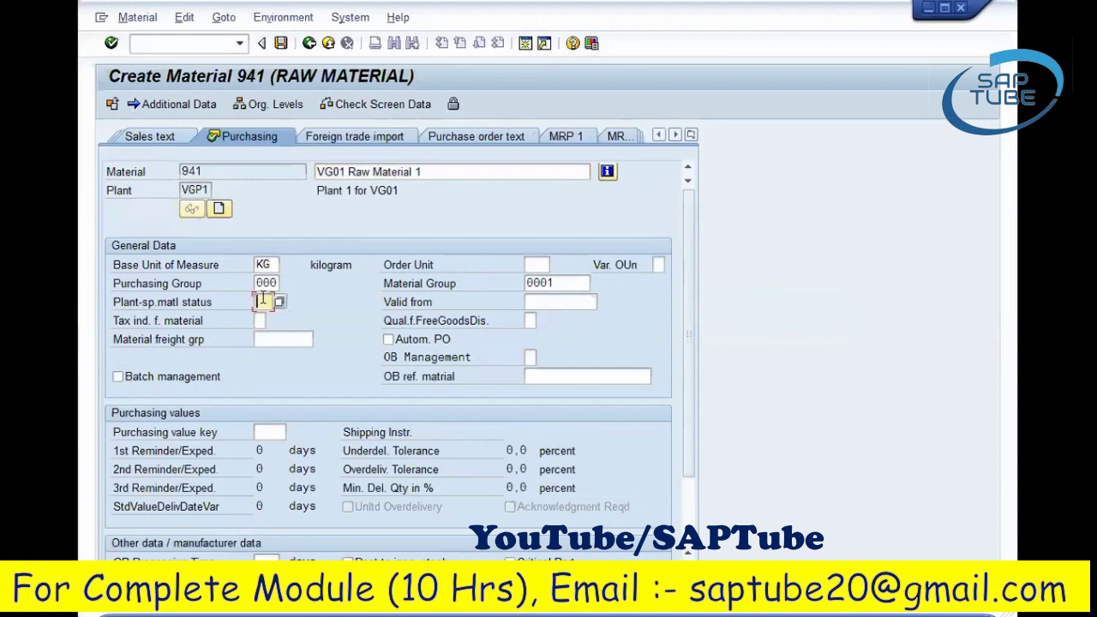
left_click(279, 301)
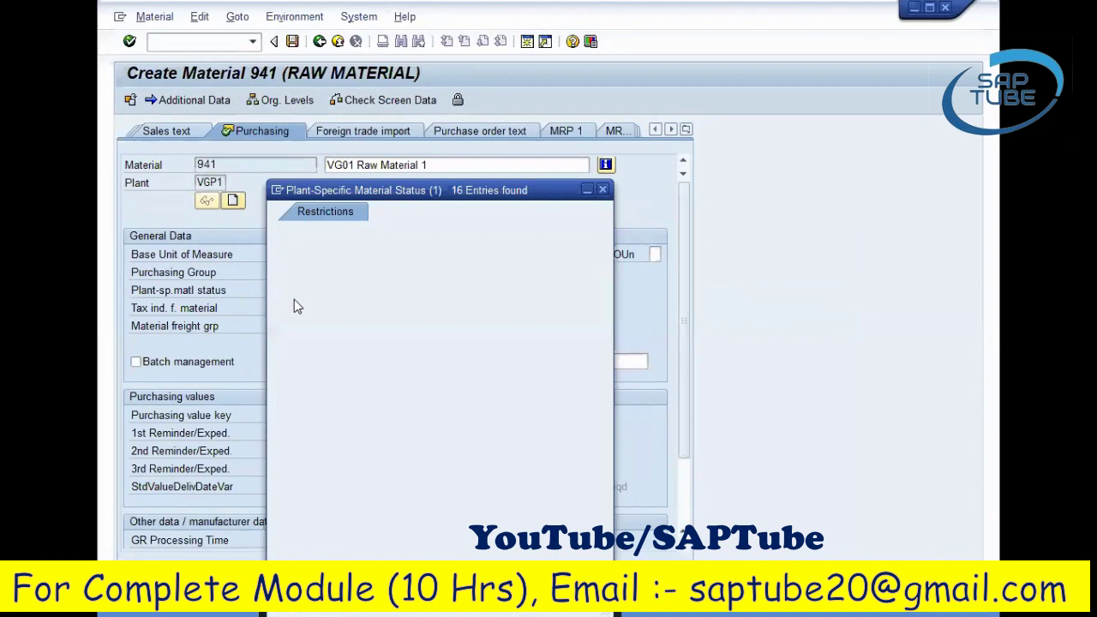
key("Escape")
Inspect the Valid from and free goods discount fields, and open the Valid from calendar without choosing a date.
left_click(533, 300)
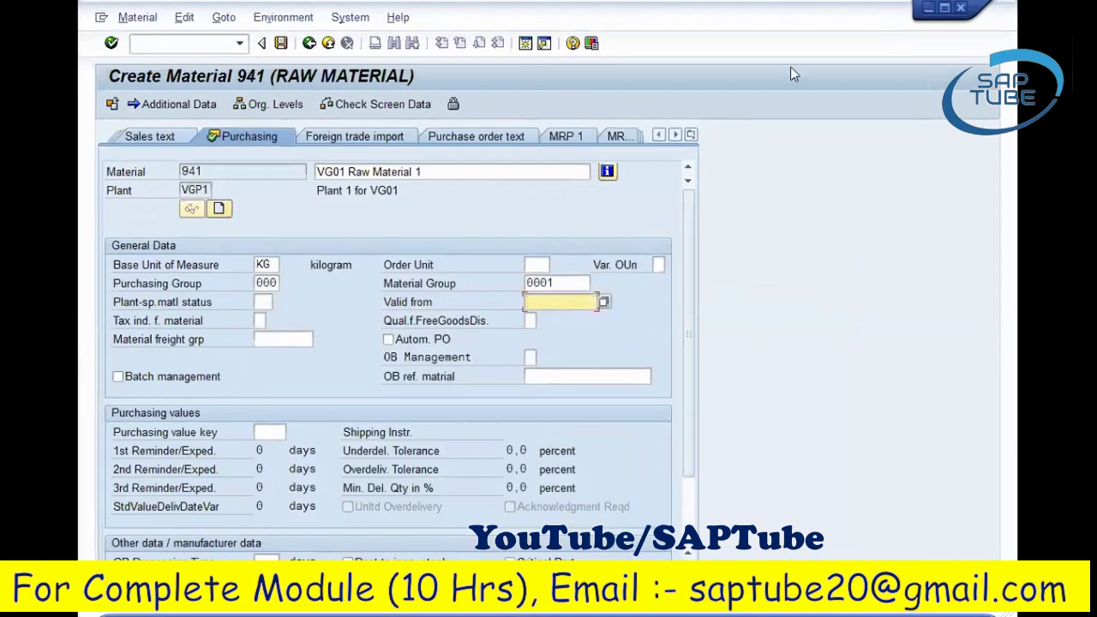
left_click(529, 320)
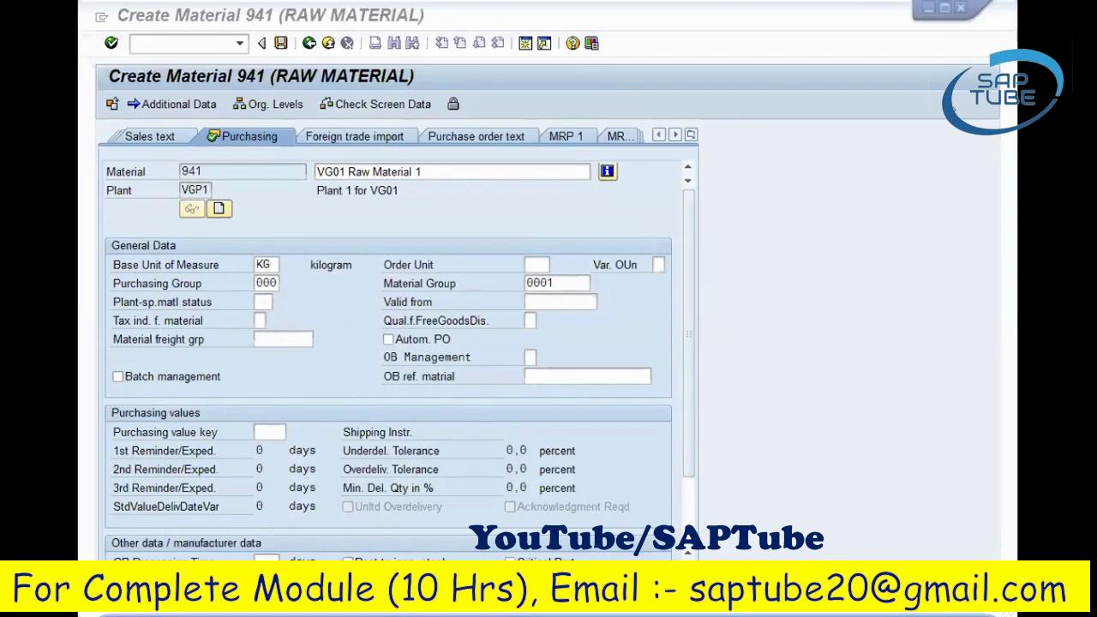
left_click(530, 320)
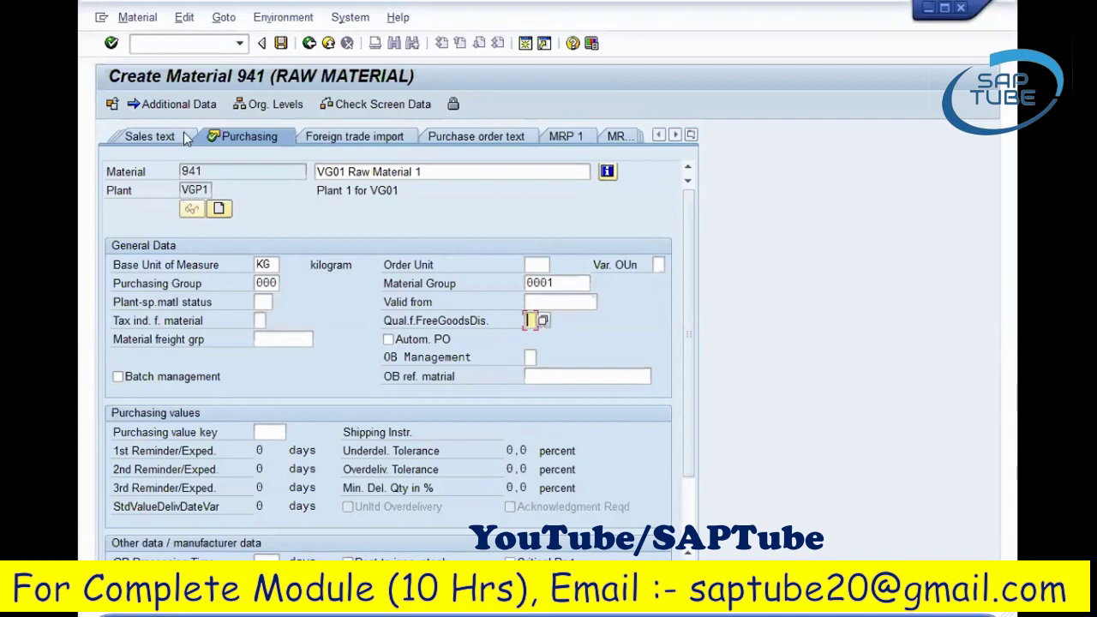
left_click(240, 168)
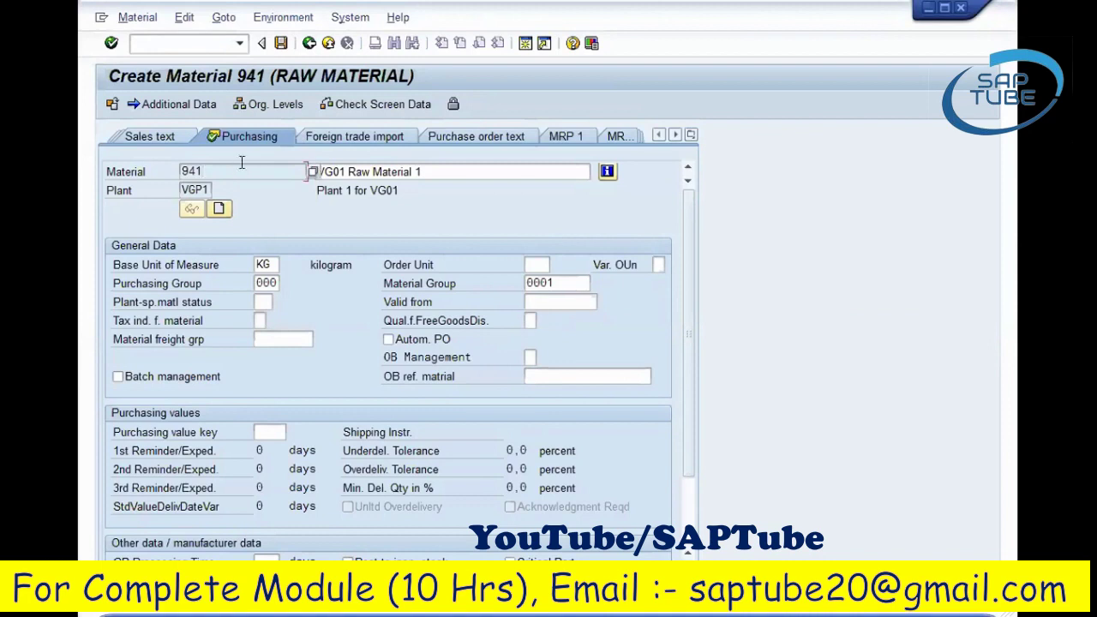
left_click(566, 302)
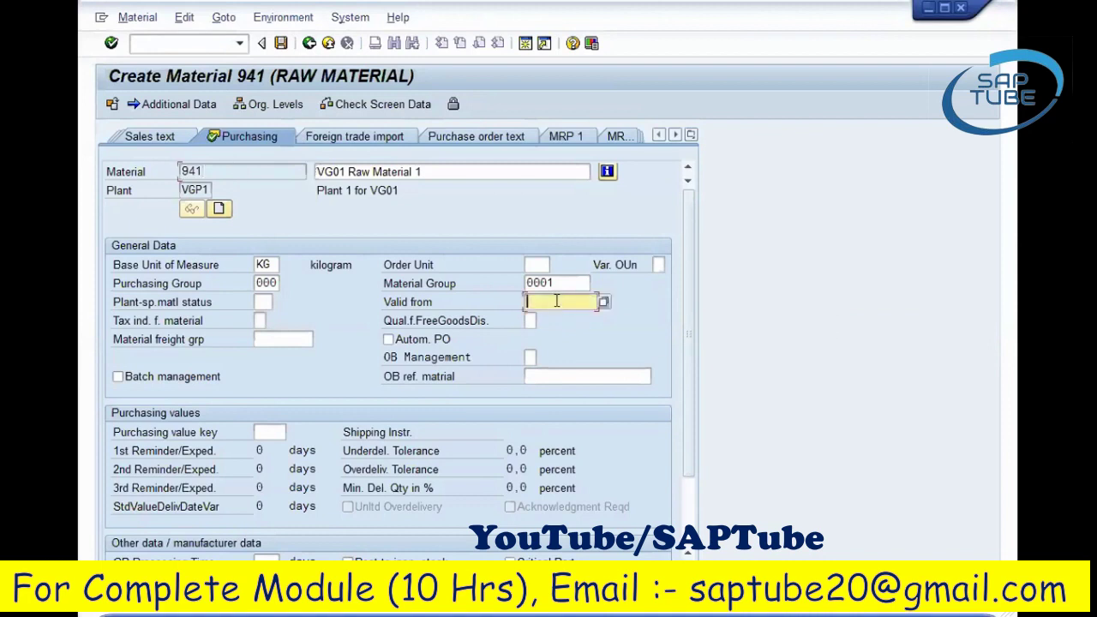
left_click(604, 302)
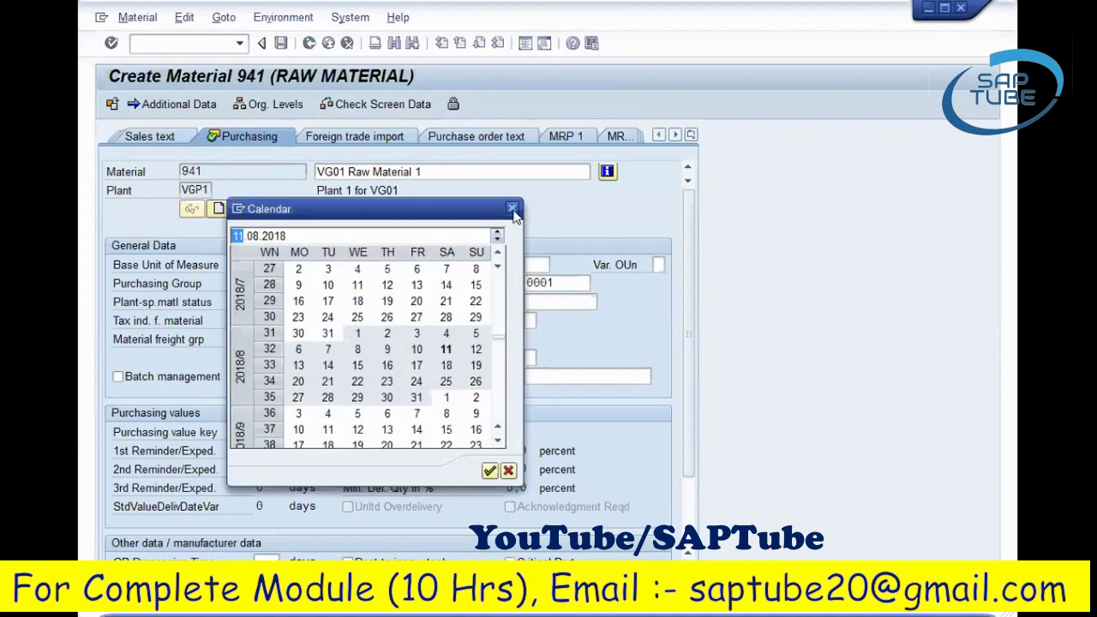
Review the qualification options for discount in kind and close the list without filling the field.
left_click(528, 320)
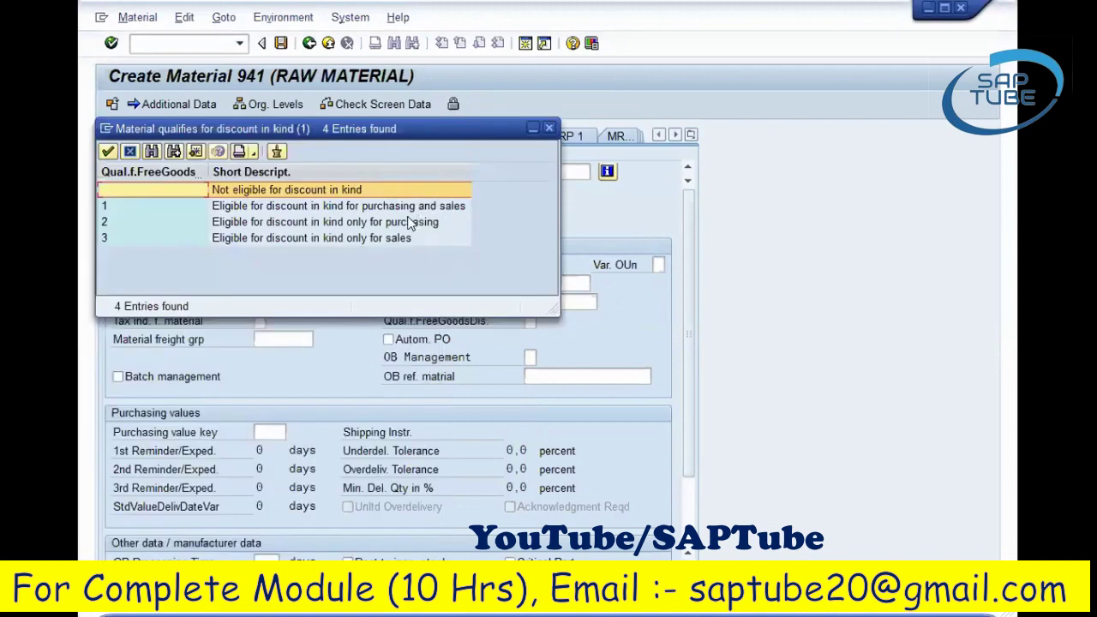
left_click(381, 223)
left_click(347, 240)
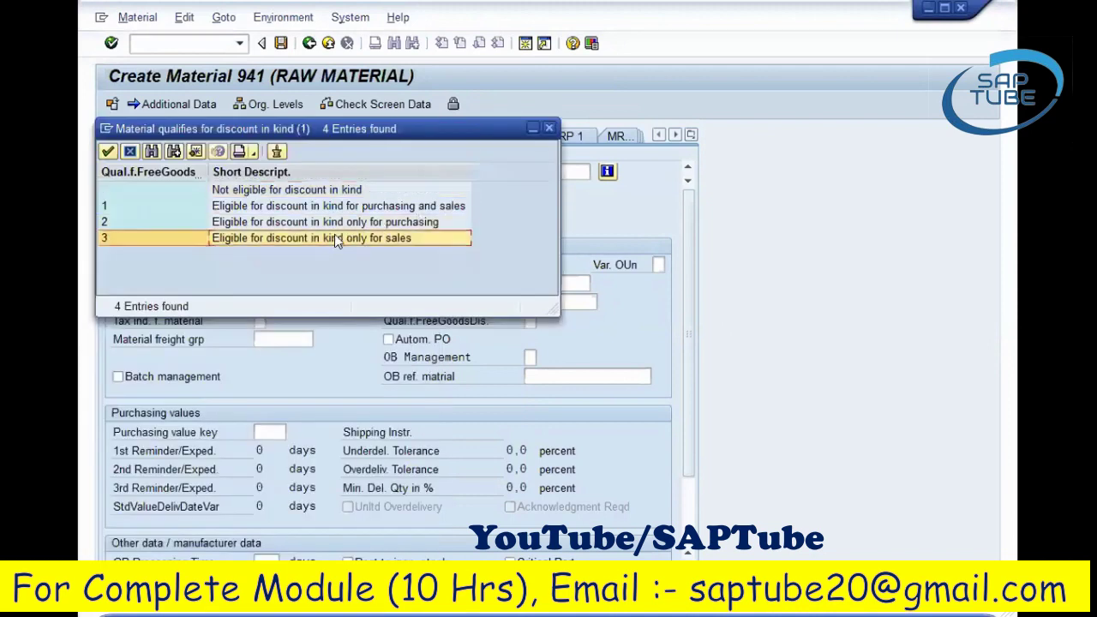
left_click(108, 150)
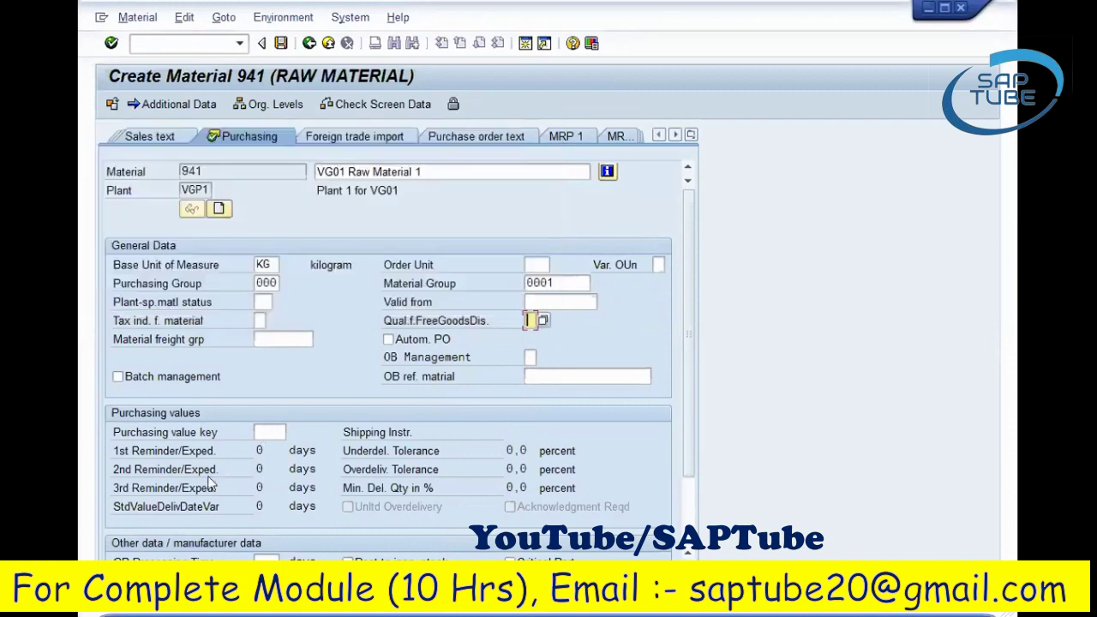
Examine the GR processing time and inspection stock fields under Other data, along with the material's plant.
left_click(269, 559)
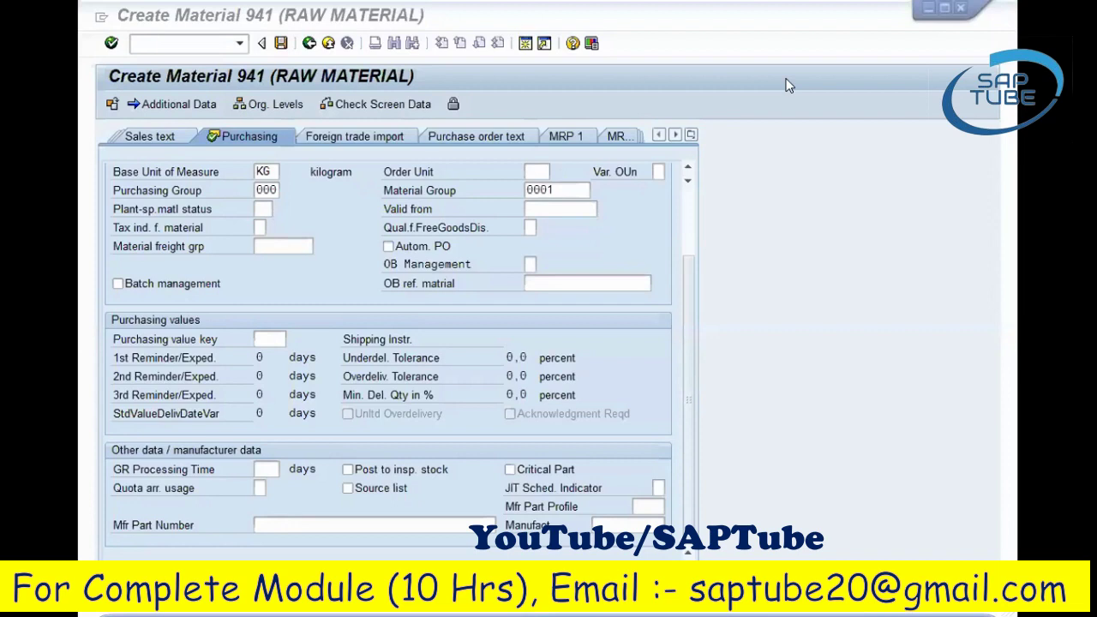
left_click(722, 245)
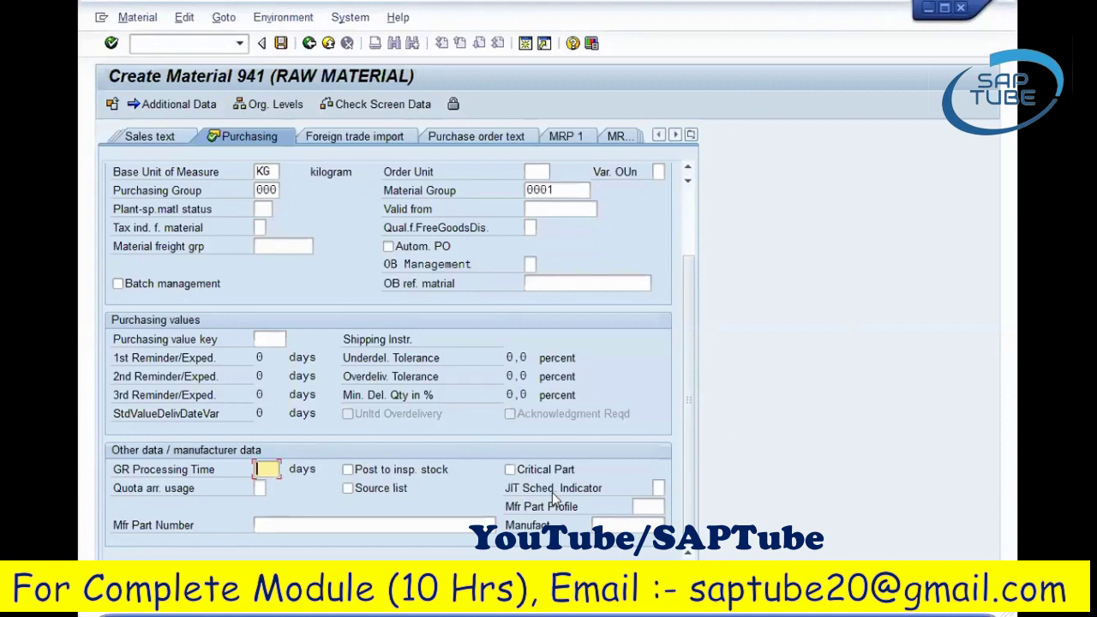
left_click(349, 471)
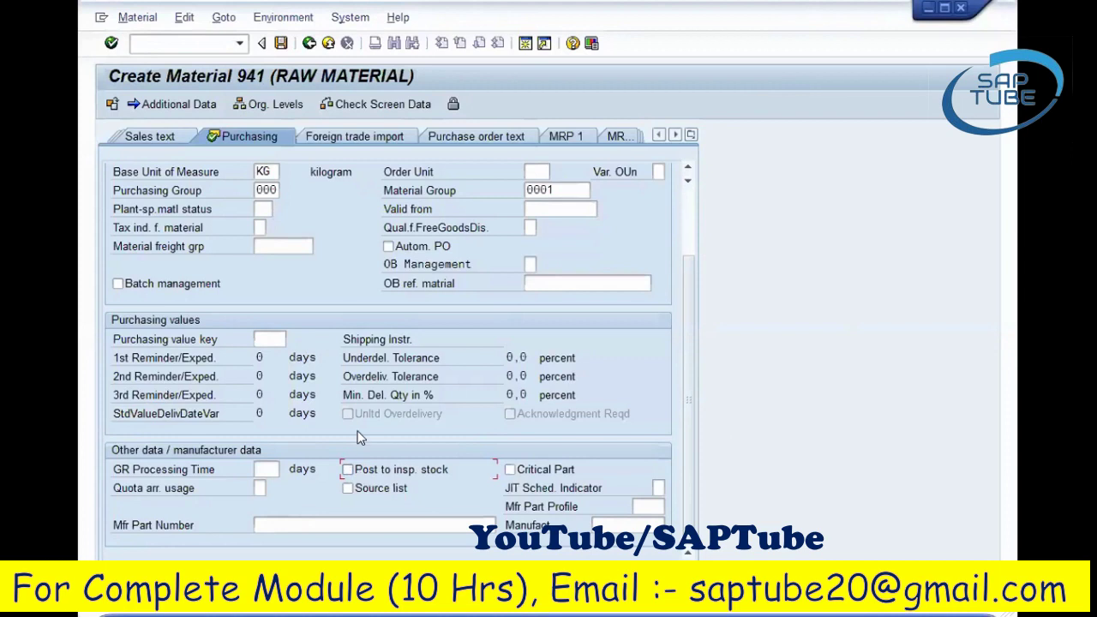
scroll(200, 247, "up", 3)
left_click(193, 170)
left_click(195, 189)
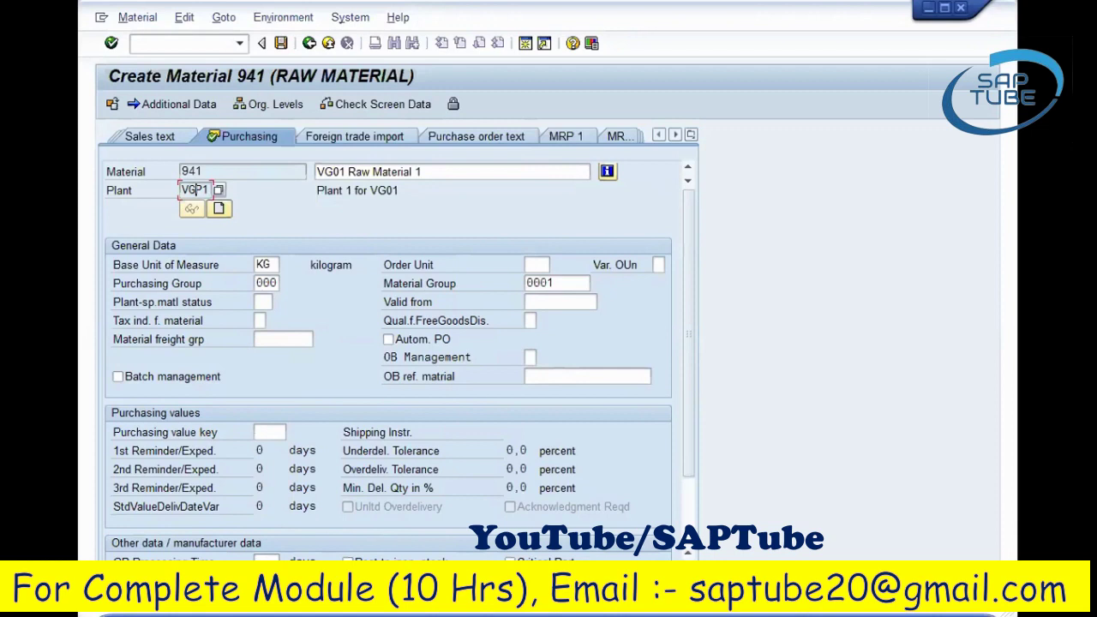
scroll(388, 343, "down", 2)
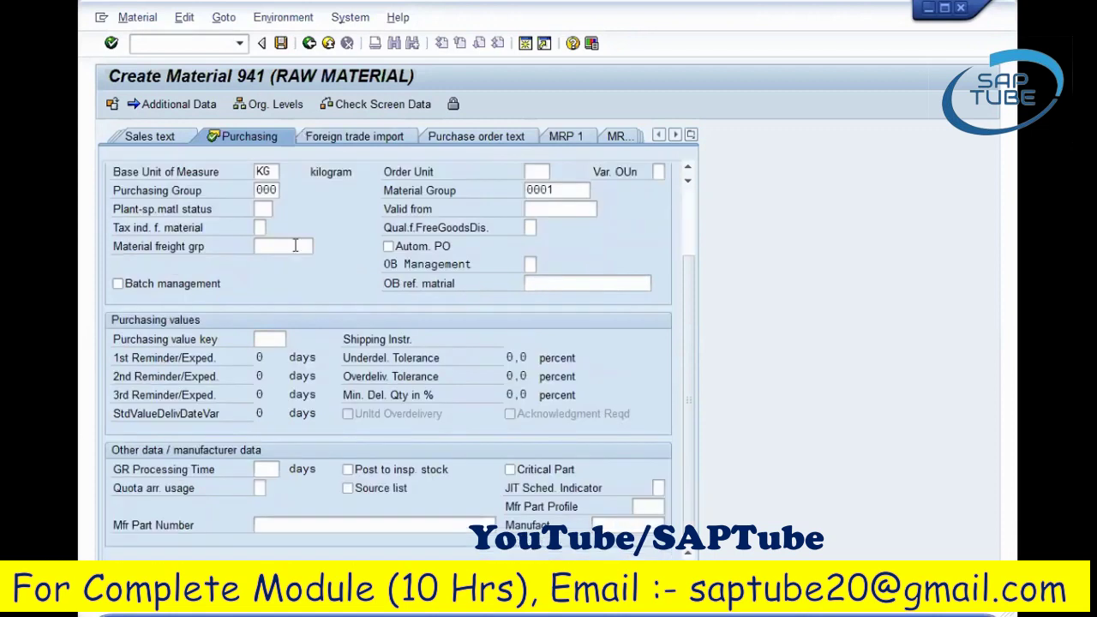
Inspect the manufacturer part number and manufacturer fields, and review the manufacturer part profiles without choosing one.
left_click(266, 525)
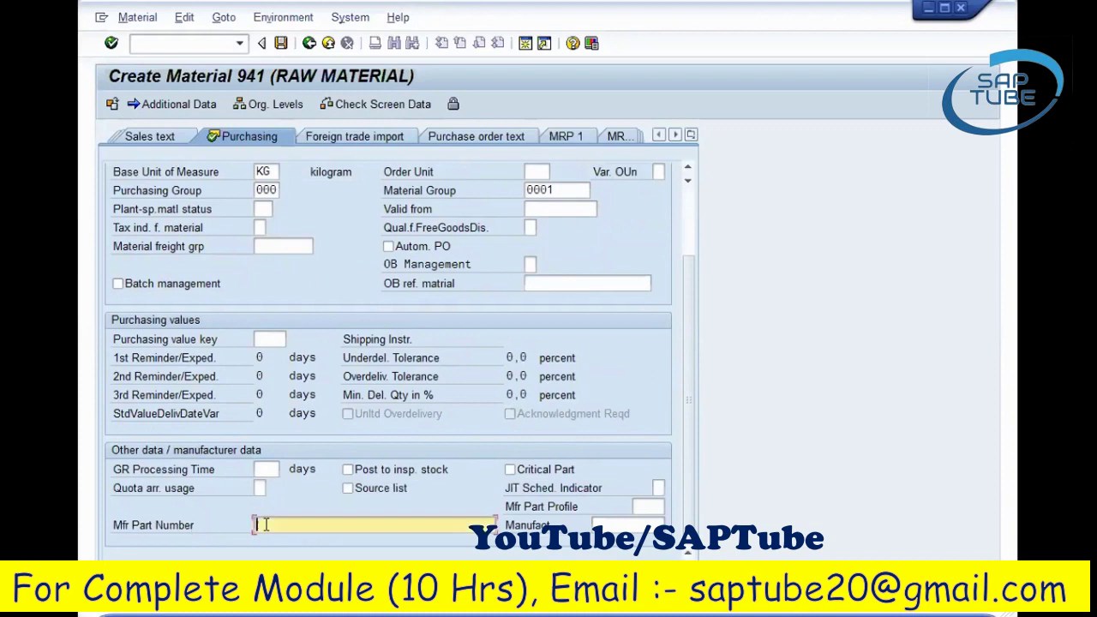
left_click(643, 525)
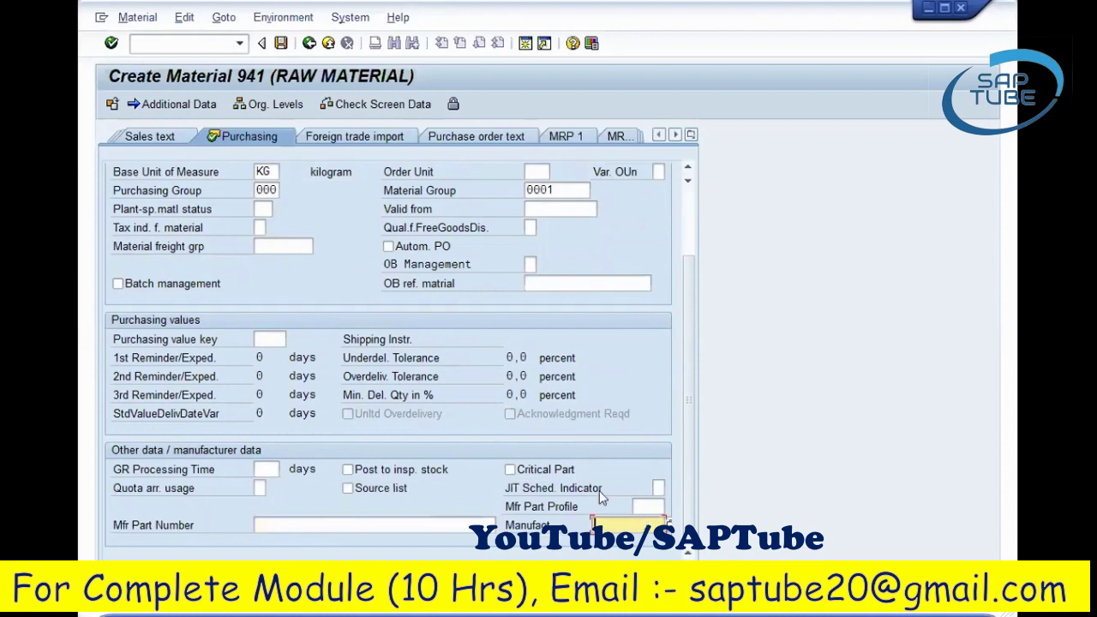
left_click(648, 507)
left_click(671, 507)
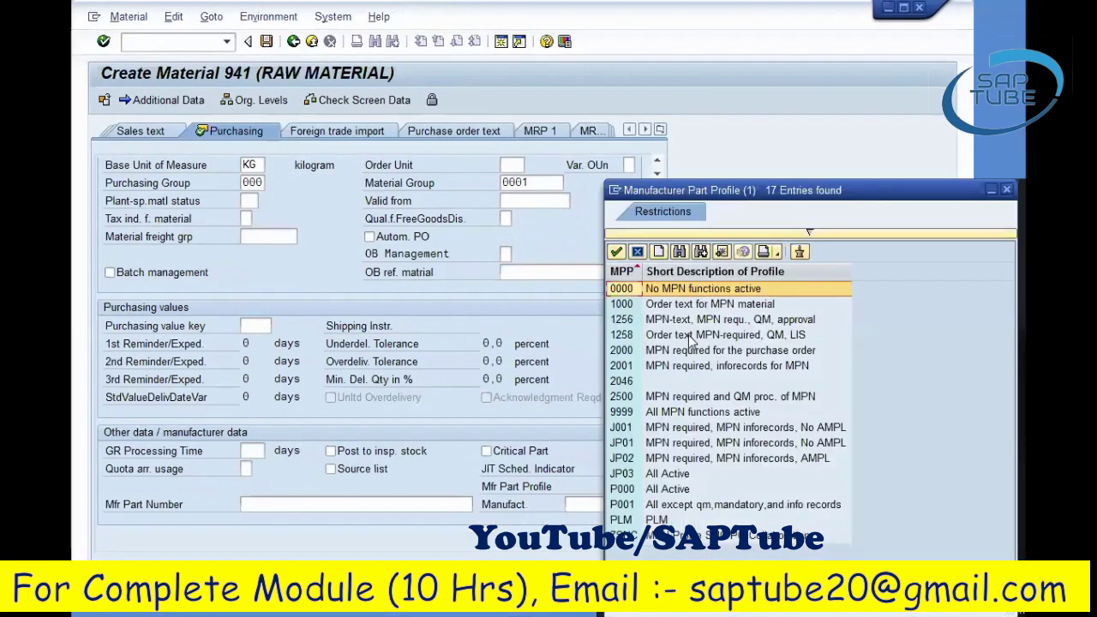
left_click(715, 351)
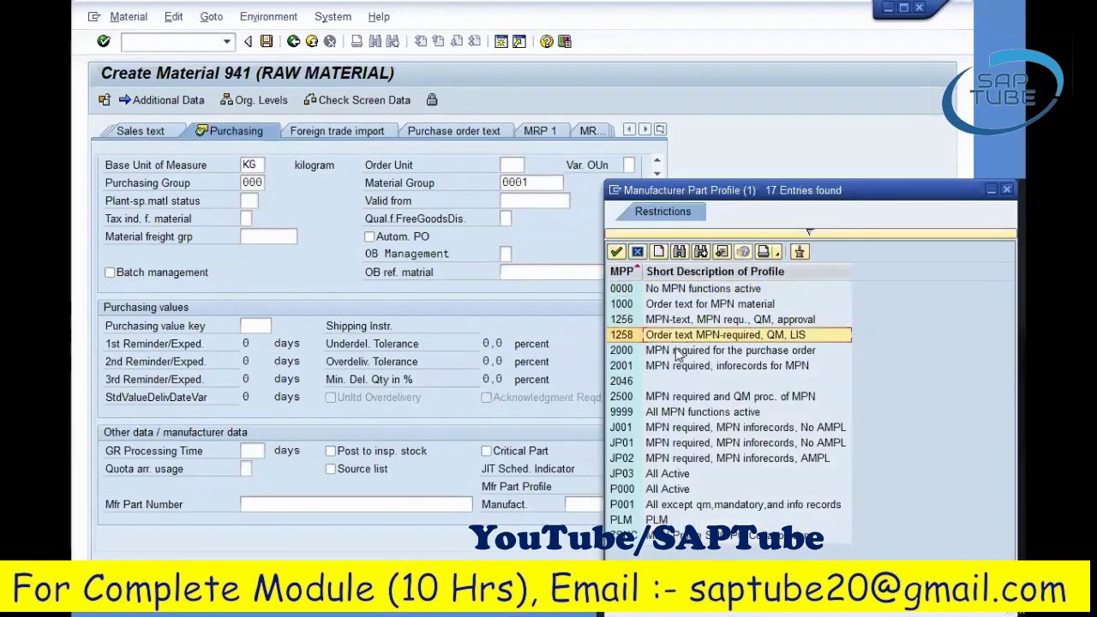
left_click(729, 353)
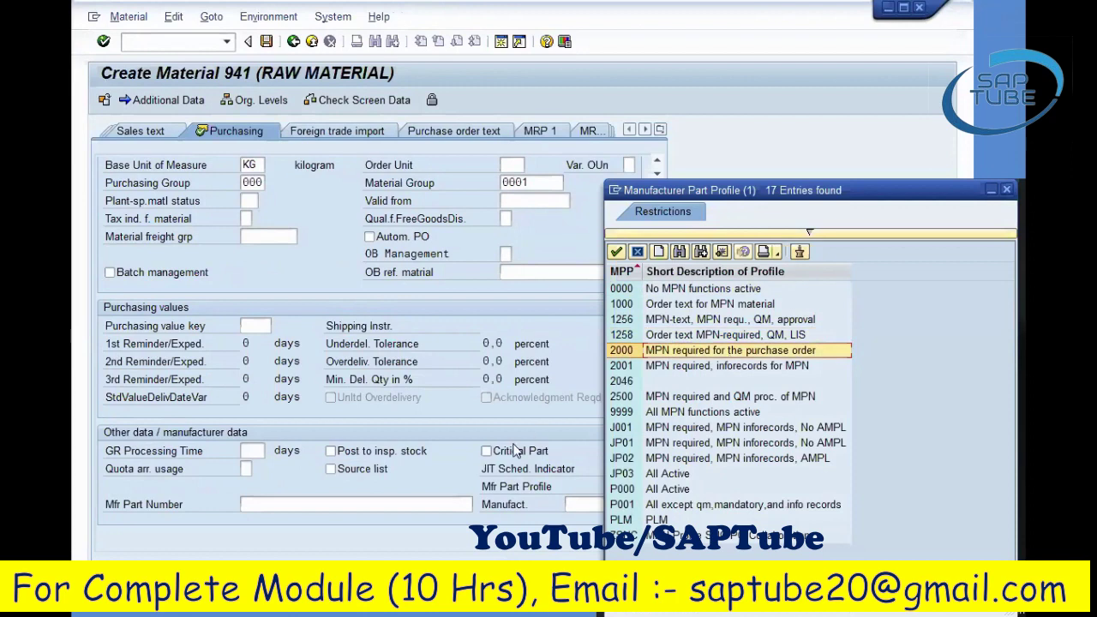
left_click(638, 252)
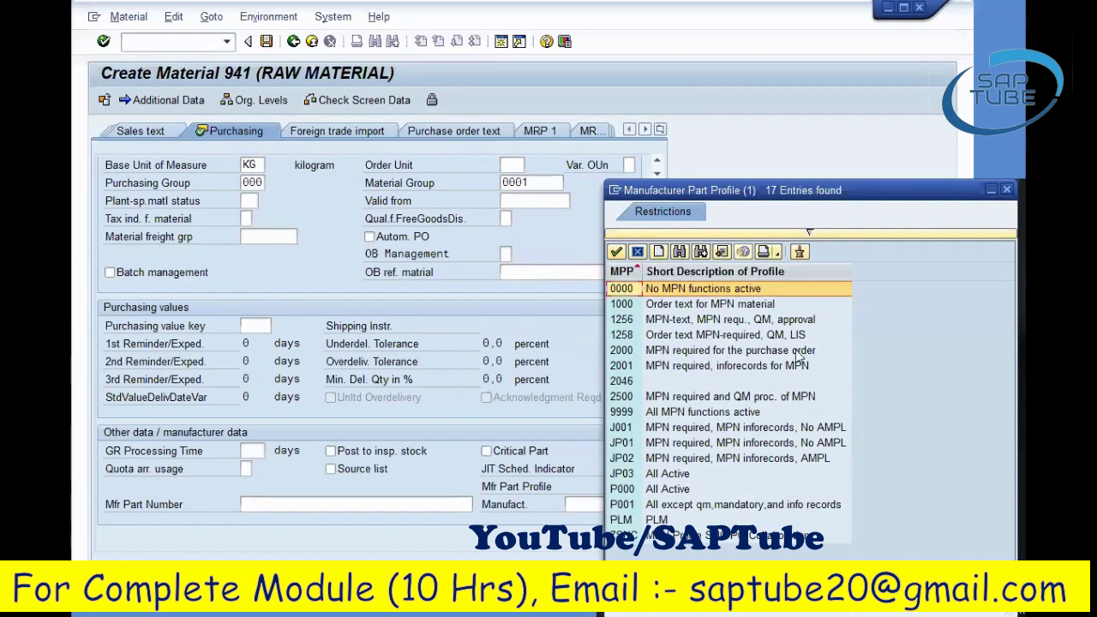
left_click(719, 471)
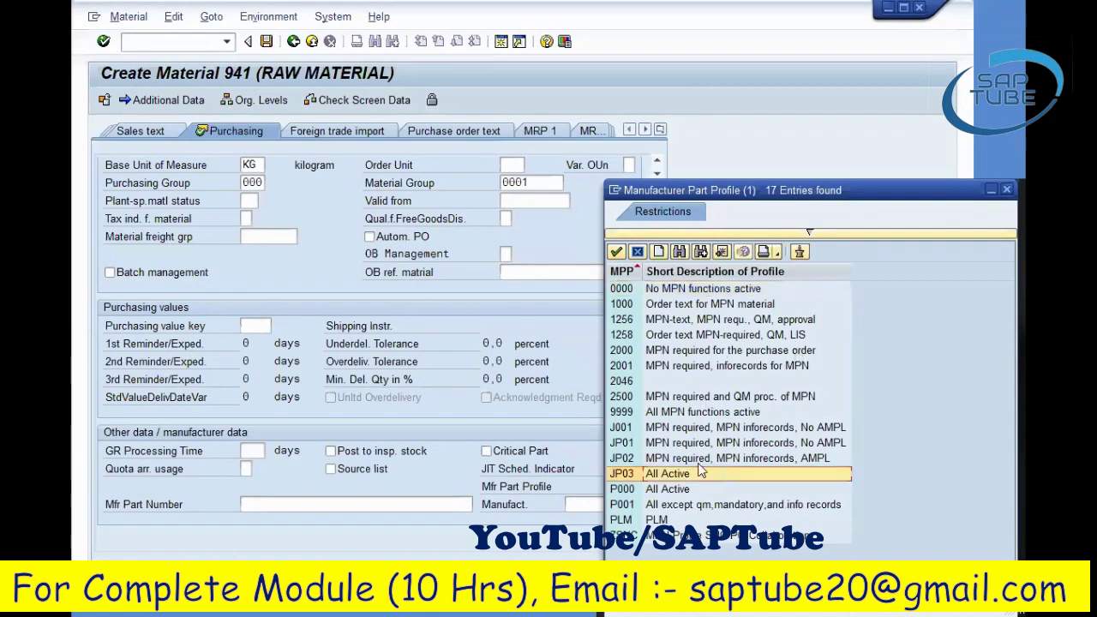
left_click(636, 251)
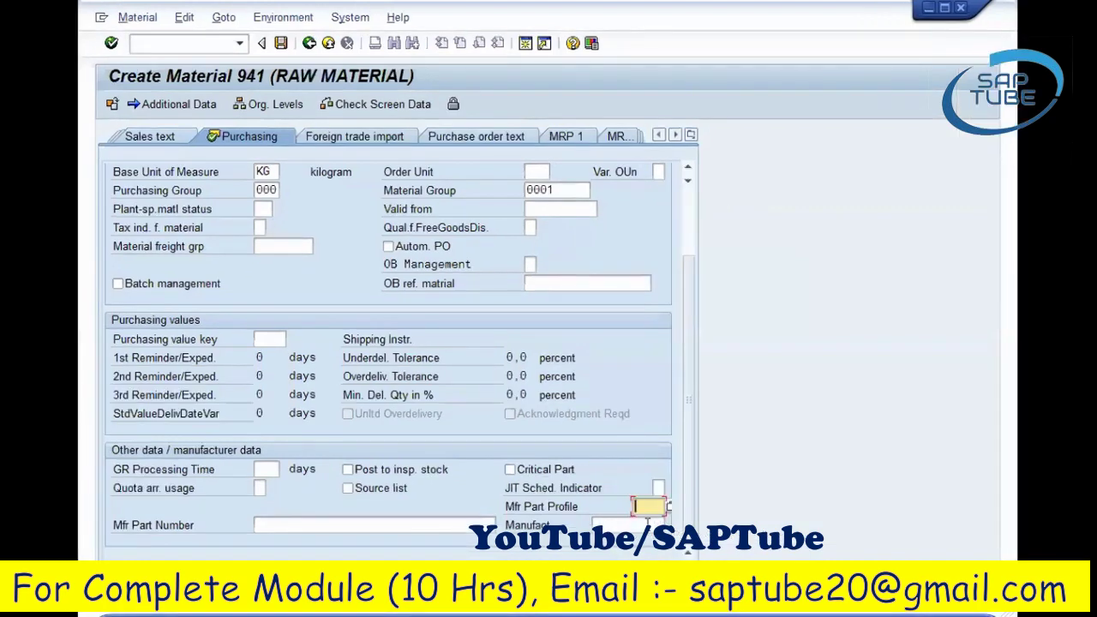
Examine the purchasing value key and the first, second and third reminder fields under Purchasing values.
scroll(423, 479, "up", 3)
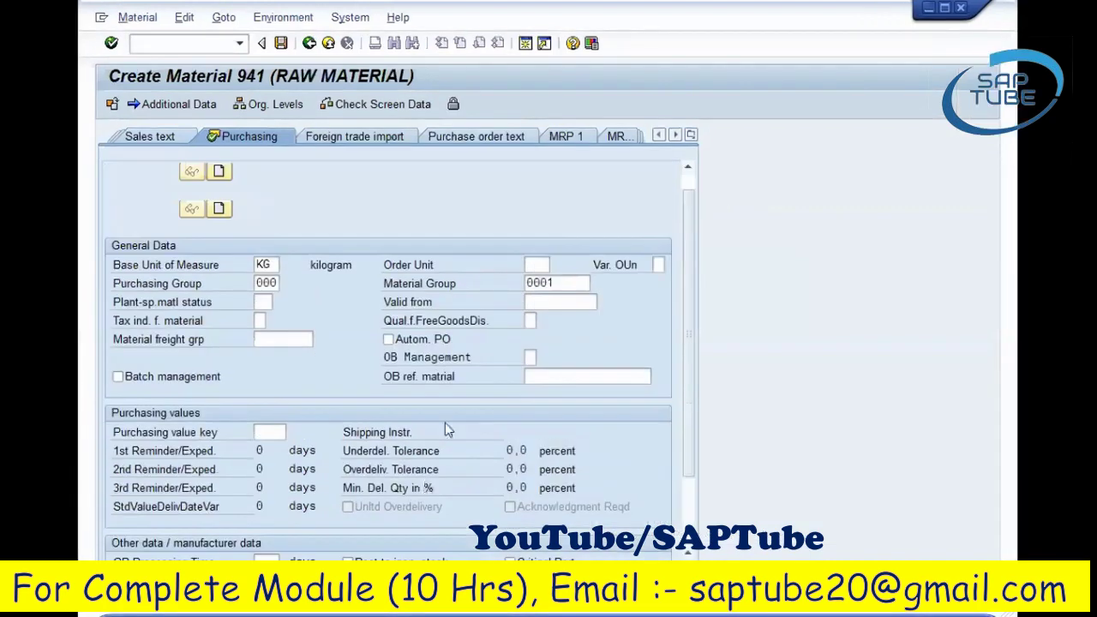
left_click(262, 432)
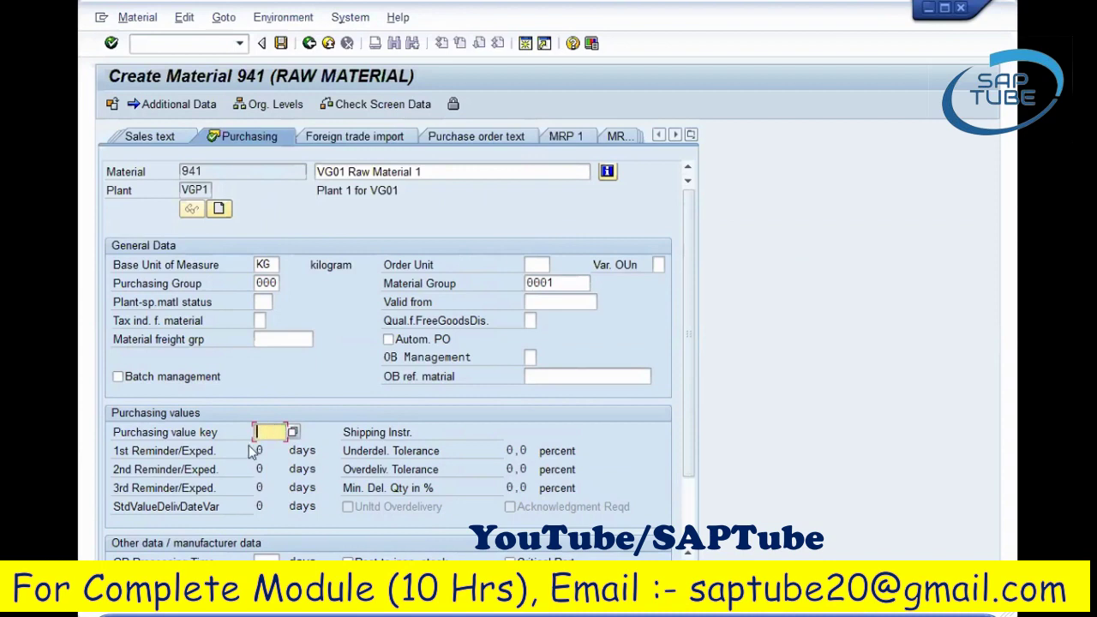
left_click(176, 448)
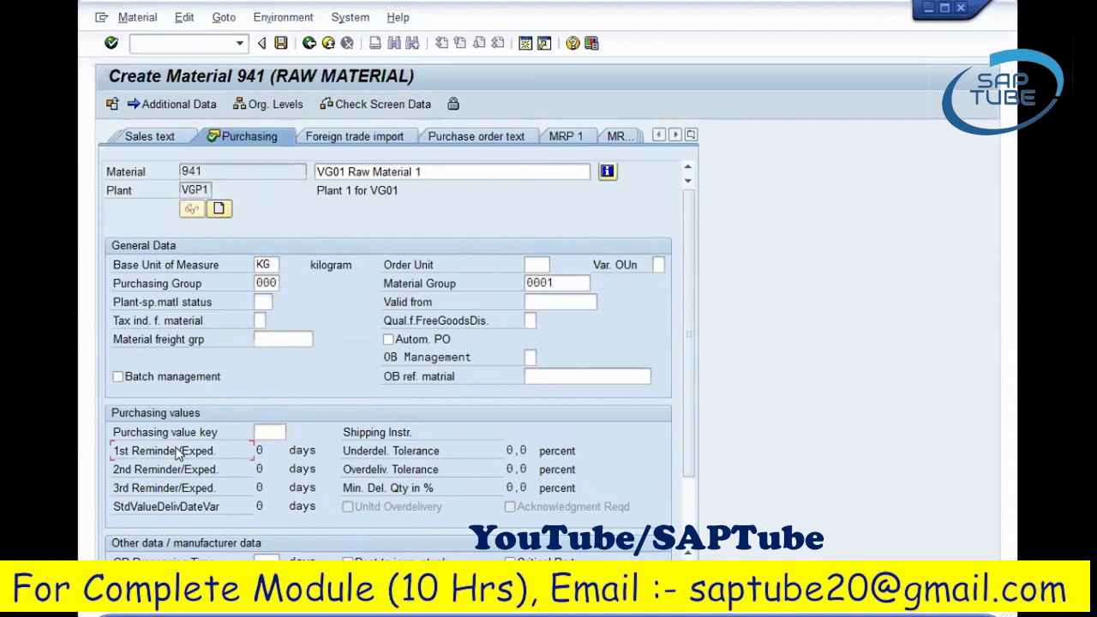
left_click(196, 487)
left_click(186, 456)
left_click(284, 446)
left_click(273, 433)
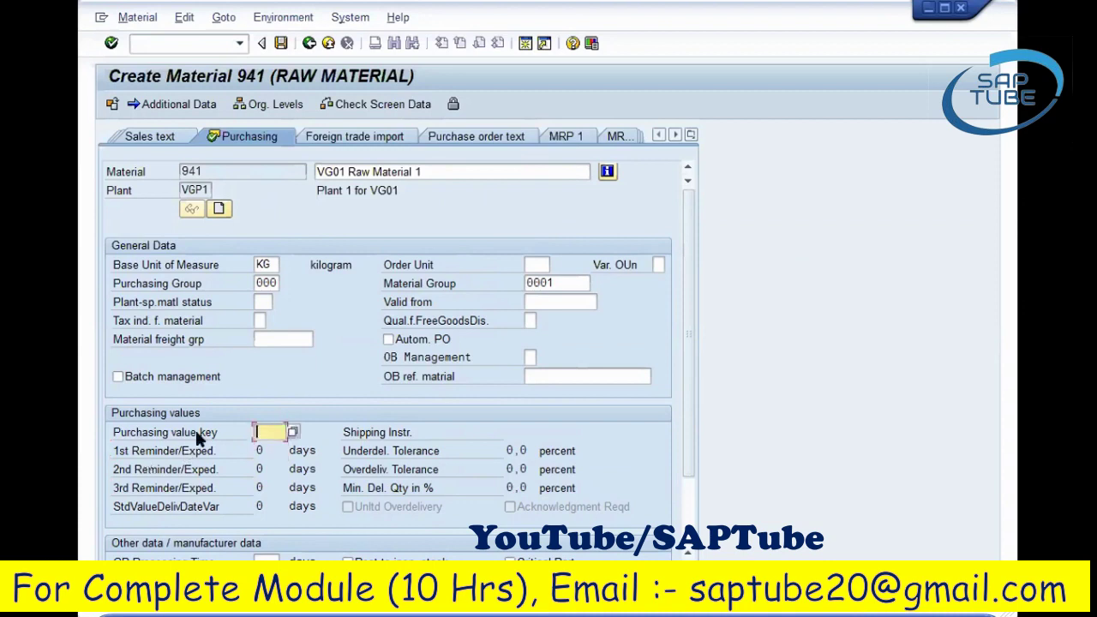
left_click(184, 453)
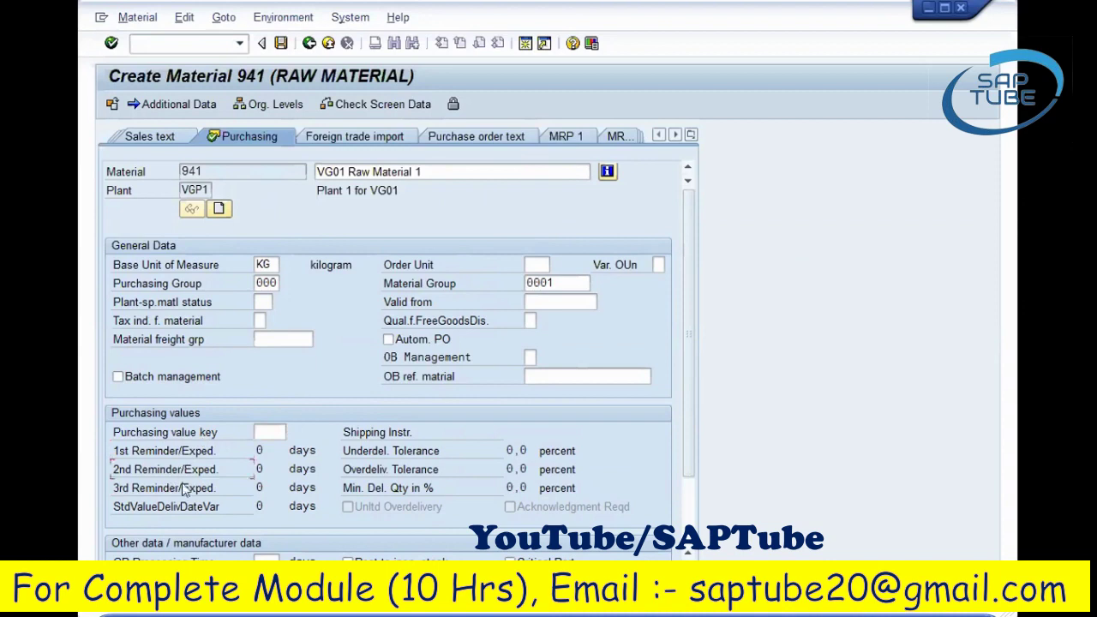
Examine the acknowledgment requirement, underdelivery and overdelivery tolerances, and shipping instruction under Purchasing values.
left_click(602, 508)
left_click(458, 470)
left_click_drag(313, 172, 180, 171)
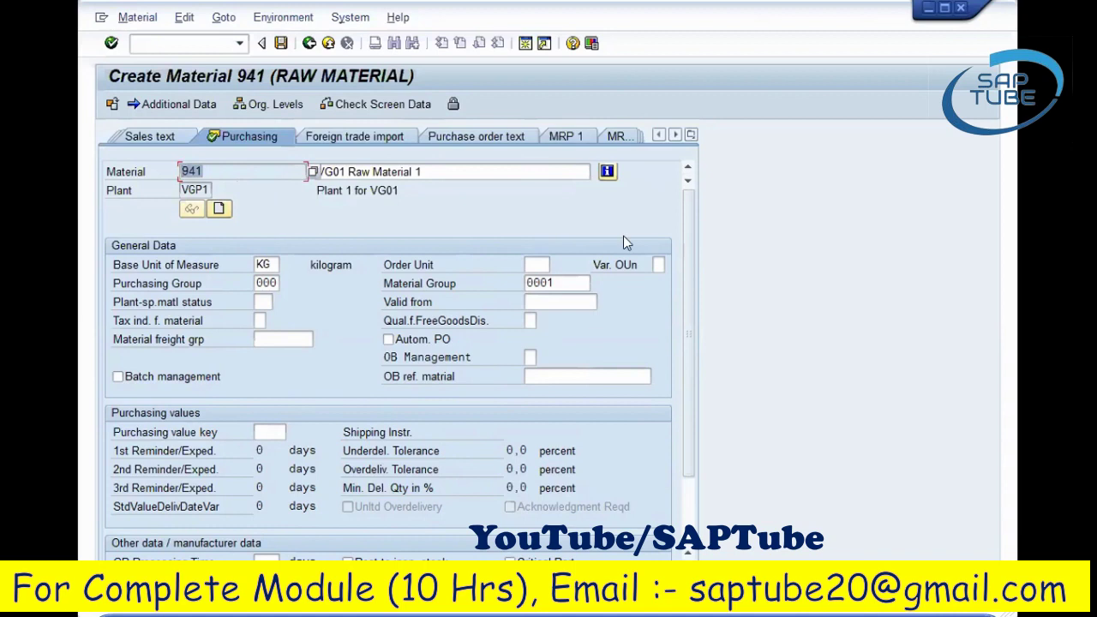
left_click(263, 433)
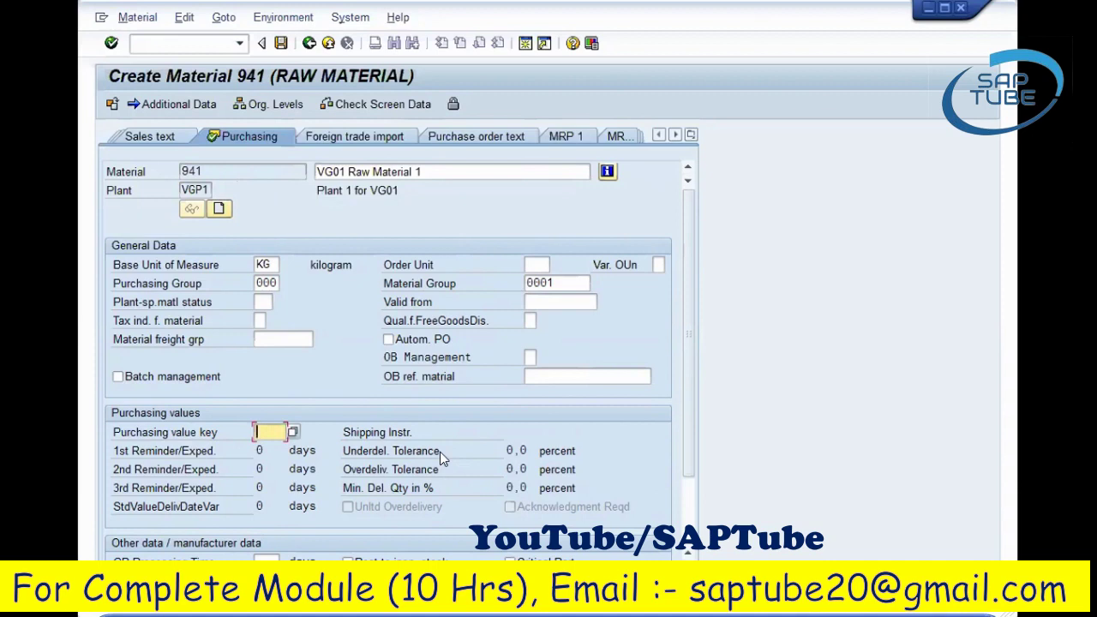
left_click(510, 451)
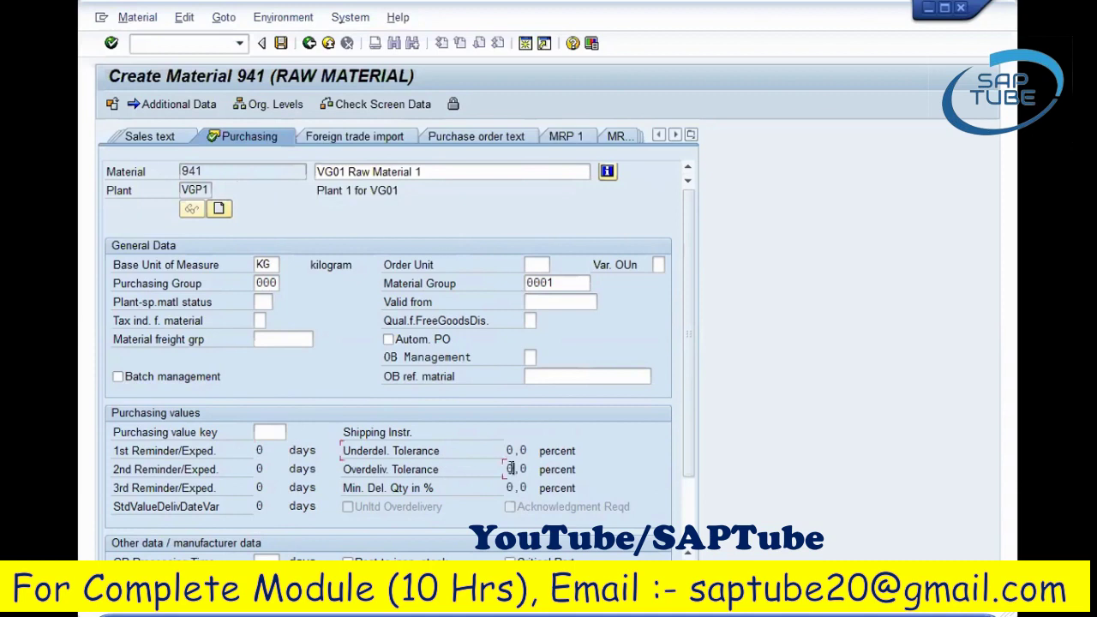
left_click(519, 451)
left_click(515, 464)
left_click(382, 436)
Assign purchasing value key 99 from the list of available keys and check the reminder days it brings in.
left_click(270, 432)
left_click(294, 432)
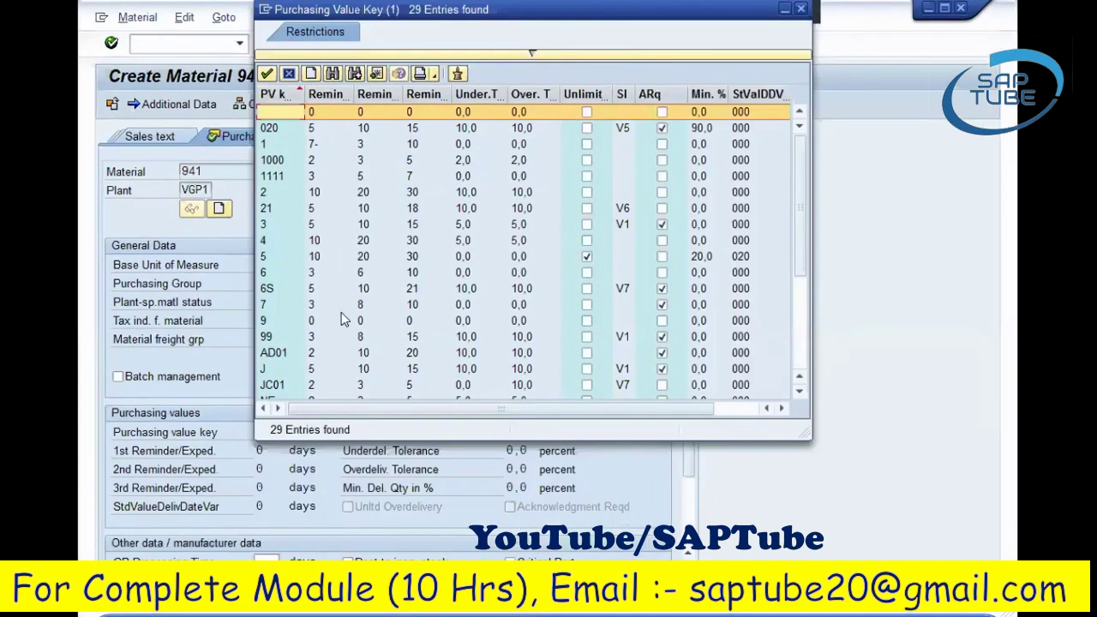
left_click(352, 310)
left_click(333, 147)
scroll(347, 288, "down", 3)
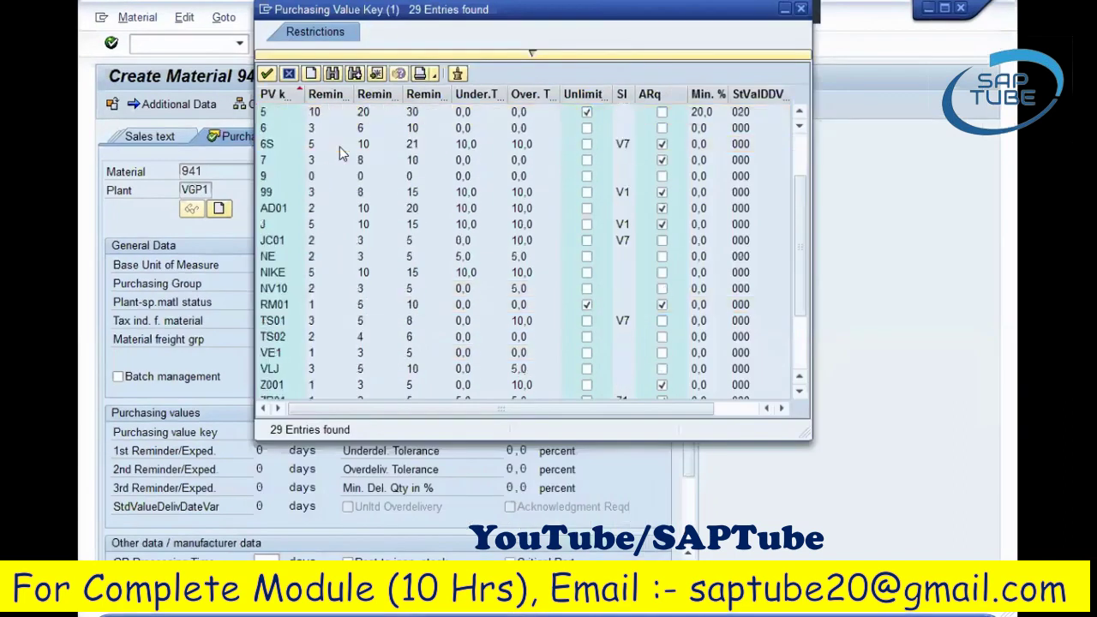
left_click(311, 193)
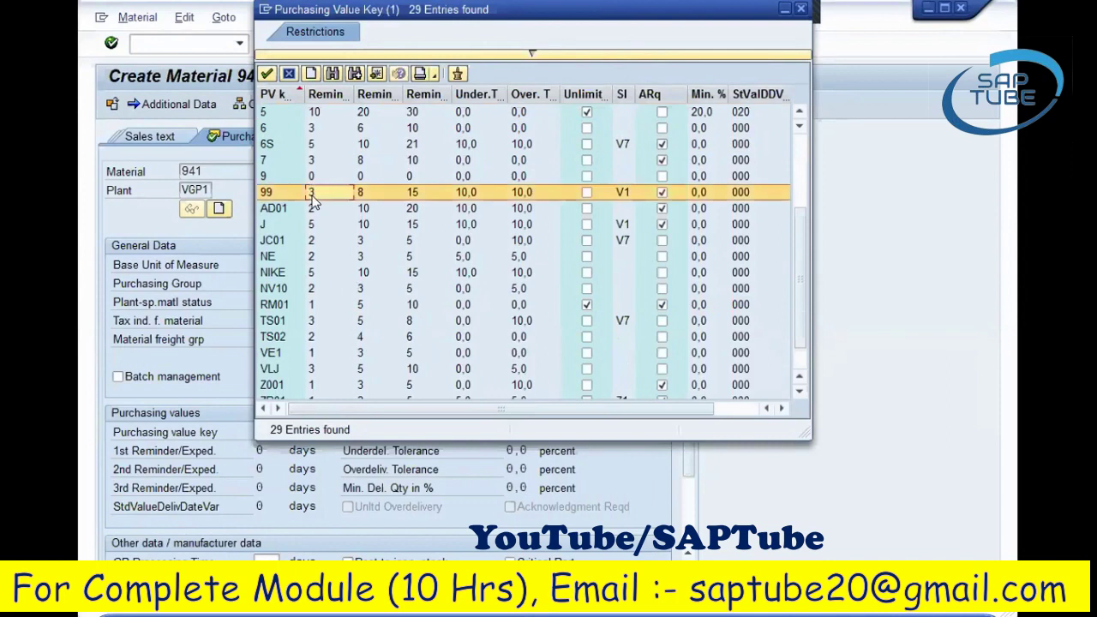
double_click(311, 193)
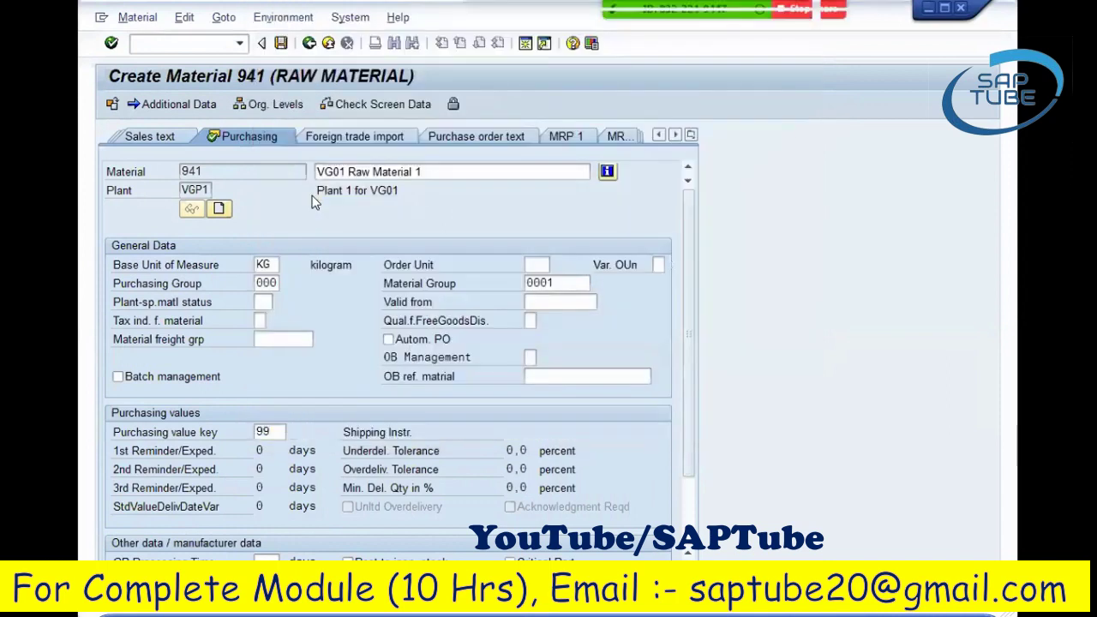
left_click(300, 458)
left_click(262, 464)
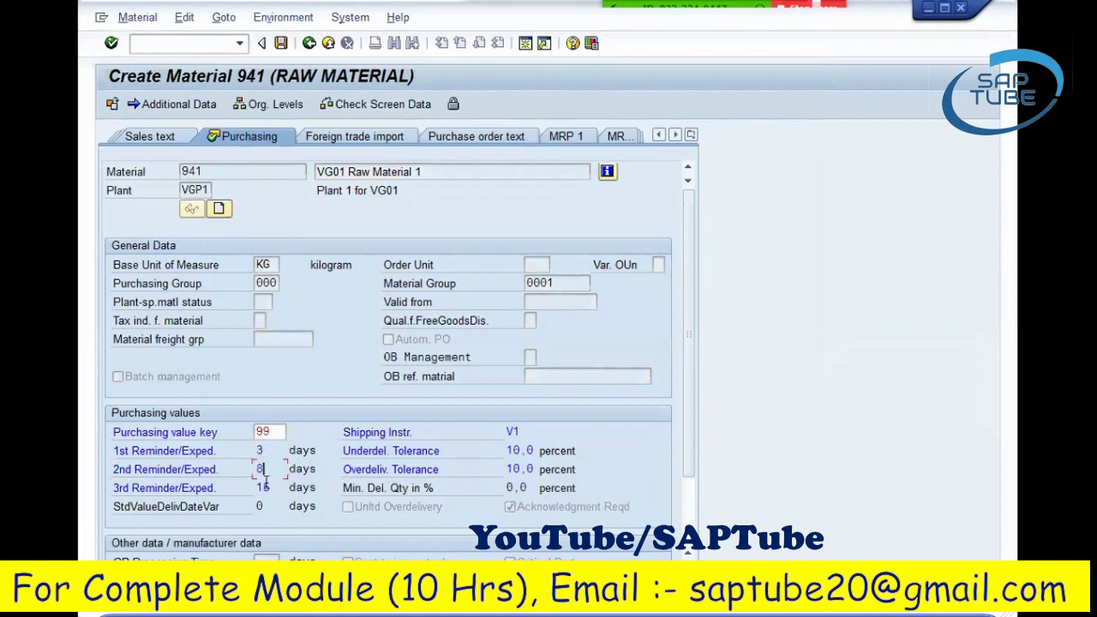
left_click(296, 496)
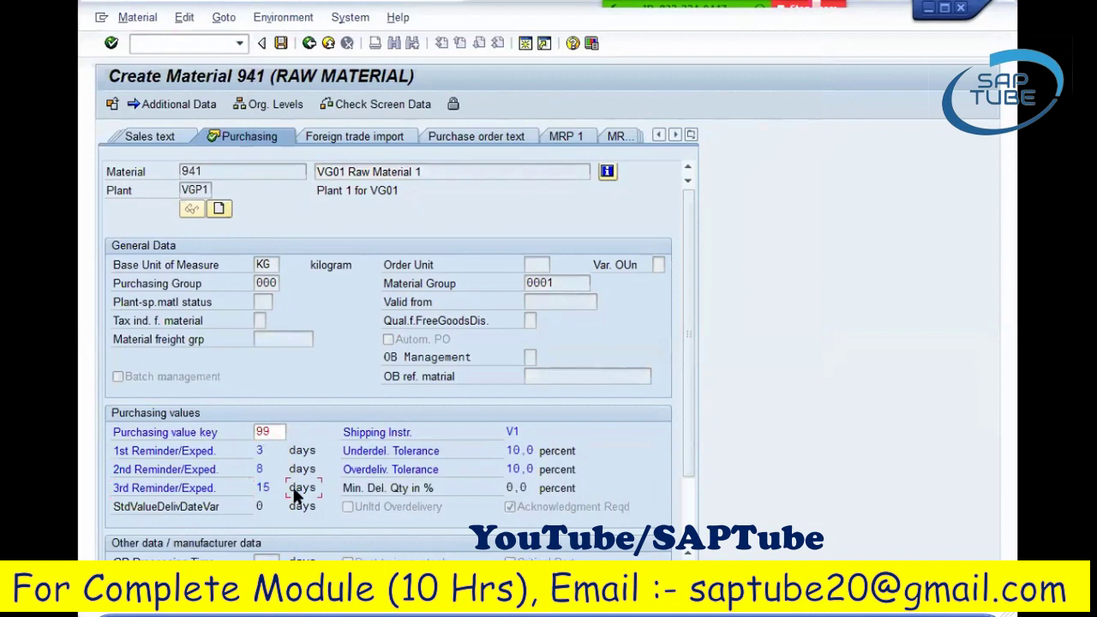
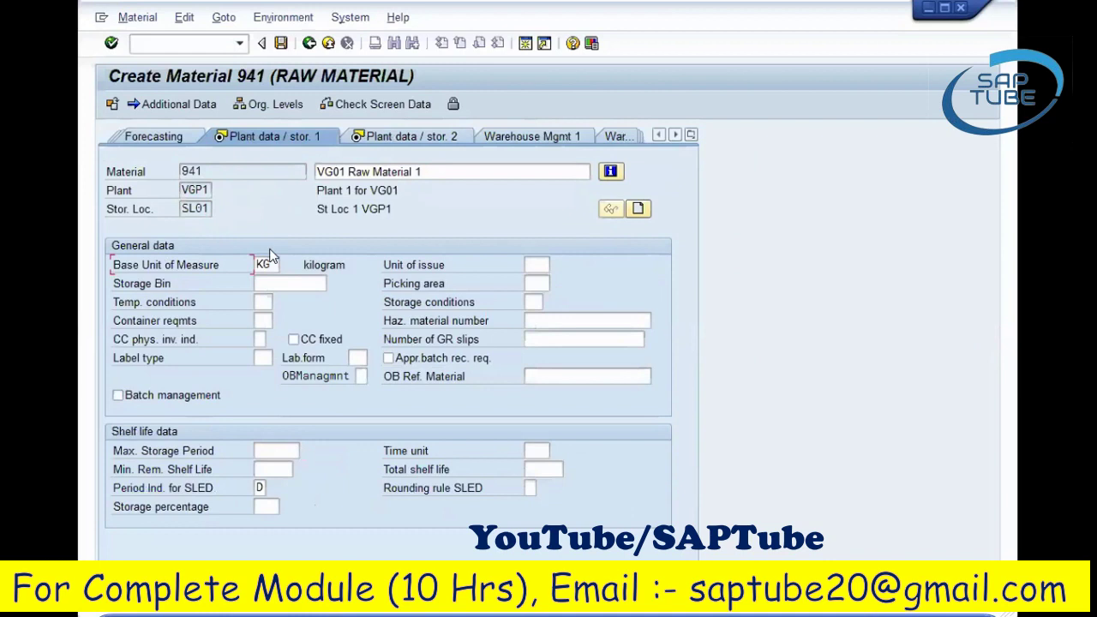
Compare the base unit of measure with the unit of issue, and try to enter bus as the unit of issue.
left_click(532, 266)
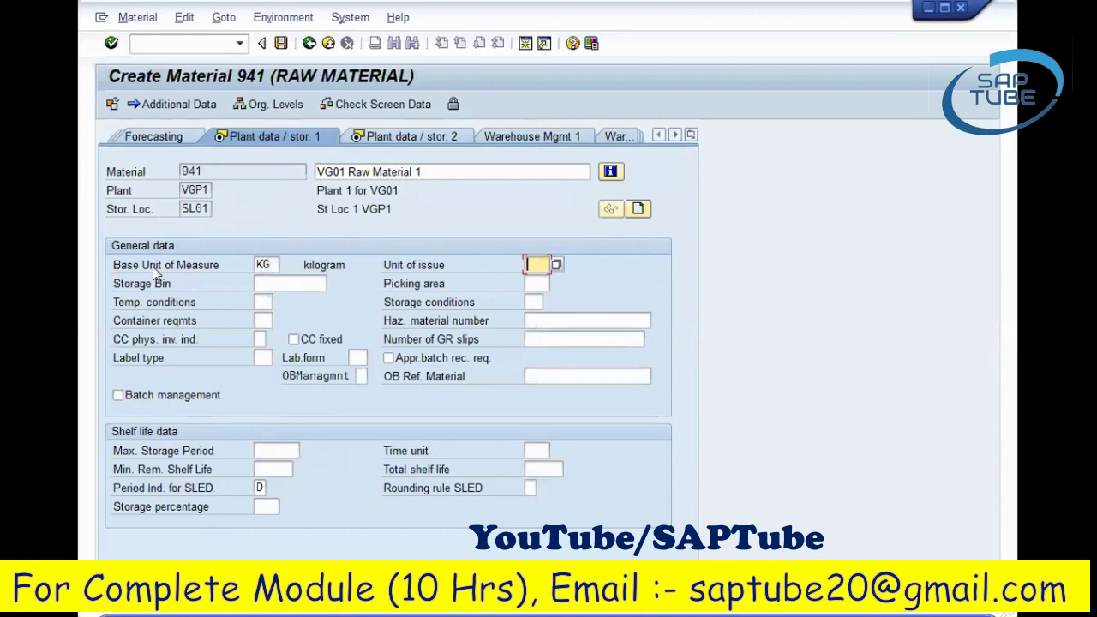
left_click(256, 267)
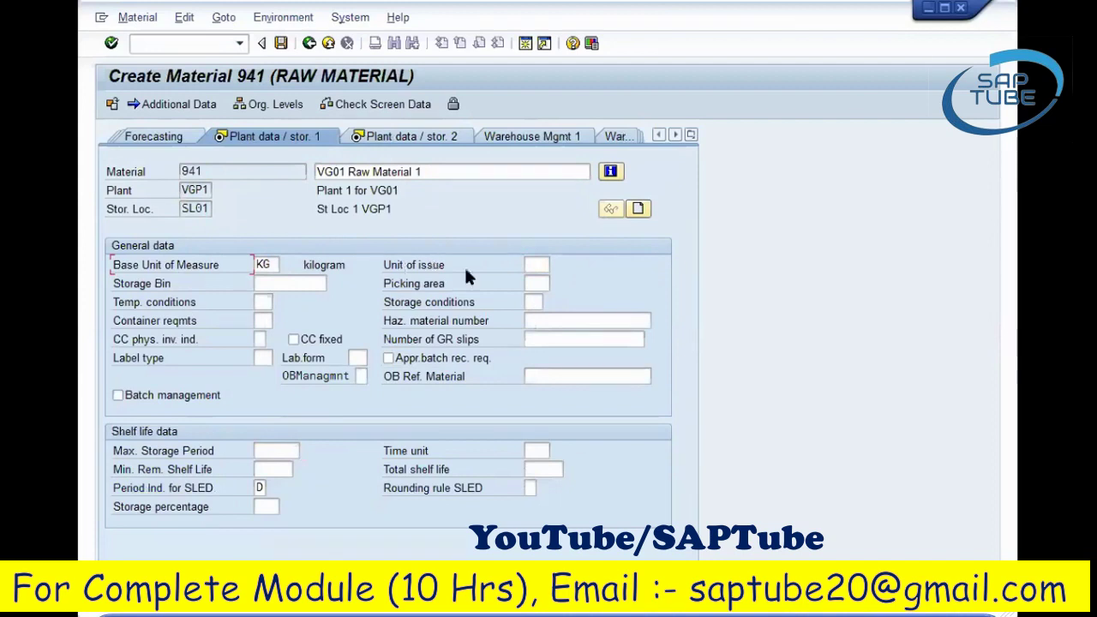
left_click(534, 259)
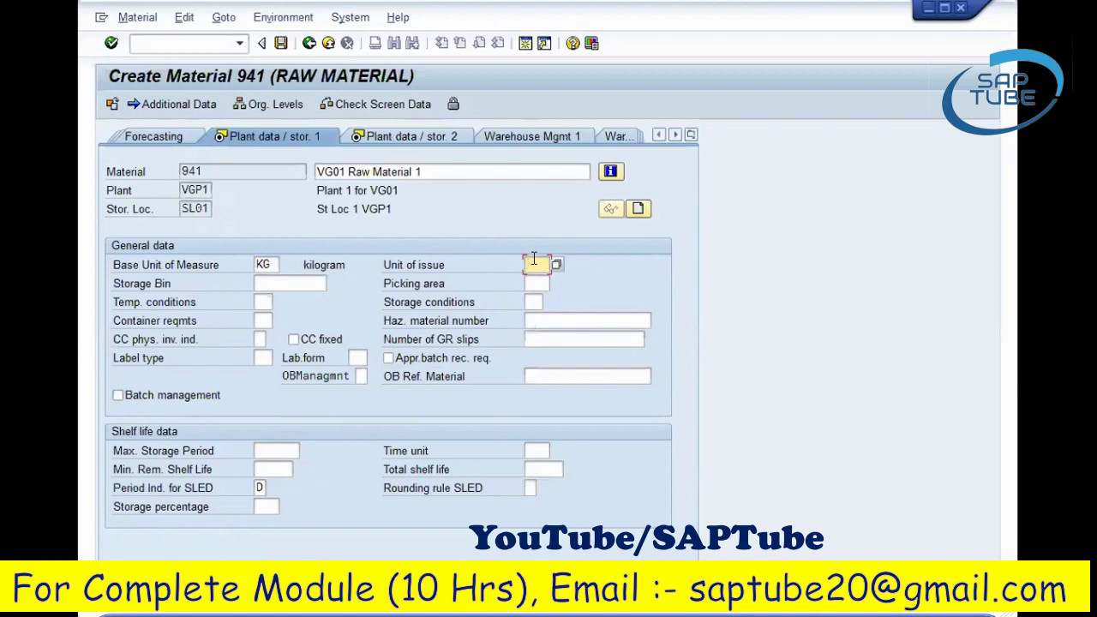
type("bus")
key("Return")
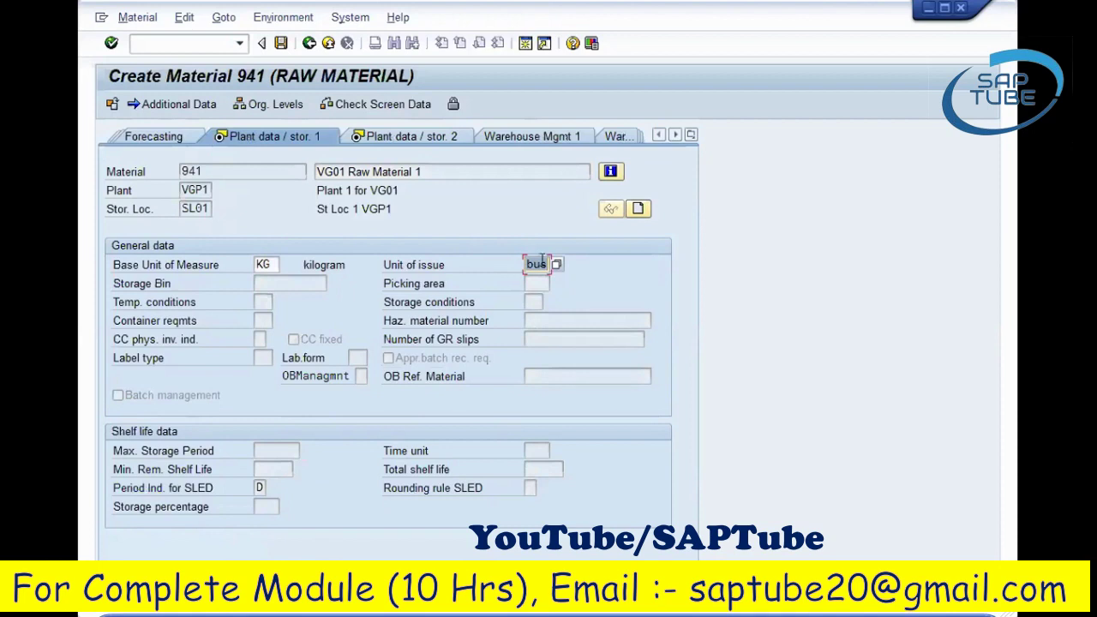
Choose Bu (Bushel) from the list of measurement units as the material's unit of issue.
left_click(552, 263)
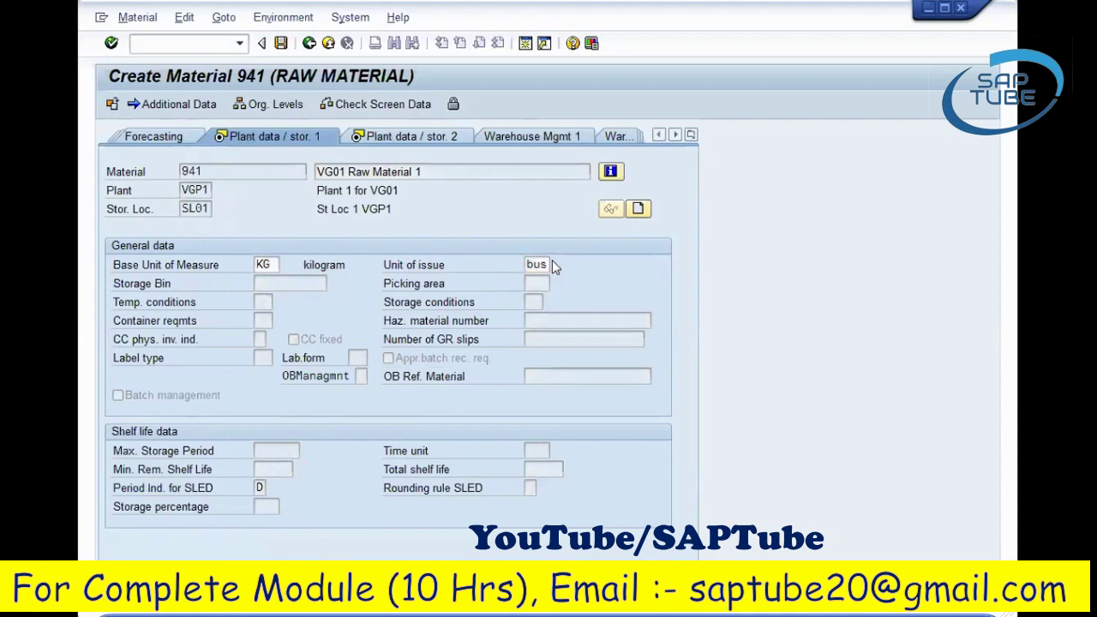
left_click(552, 264)
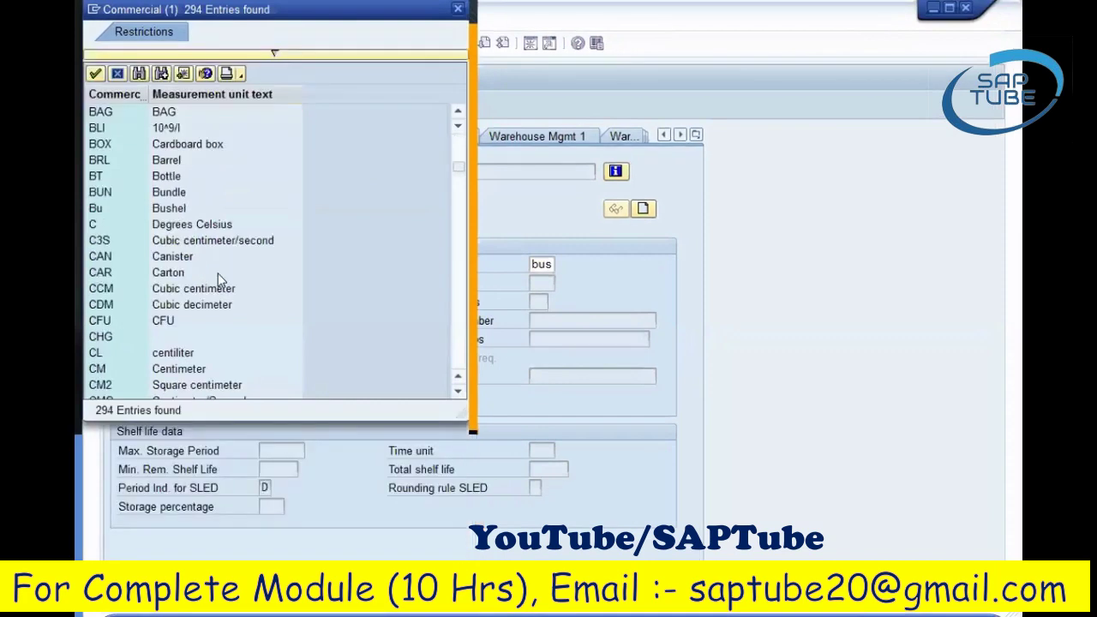
double_click(171, 207)
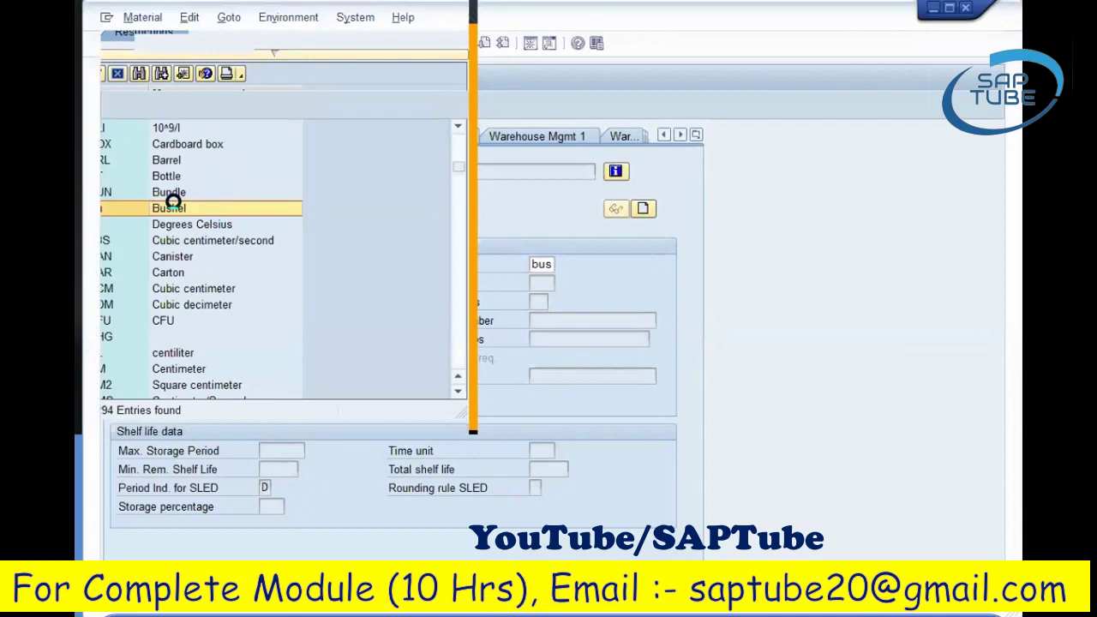
key("Return")
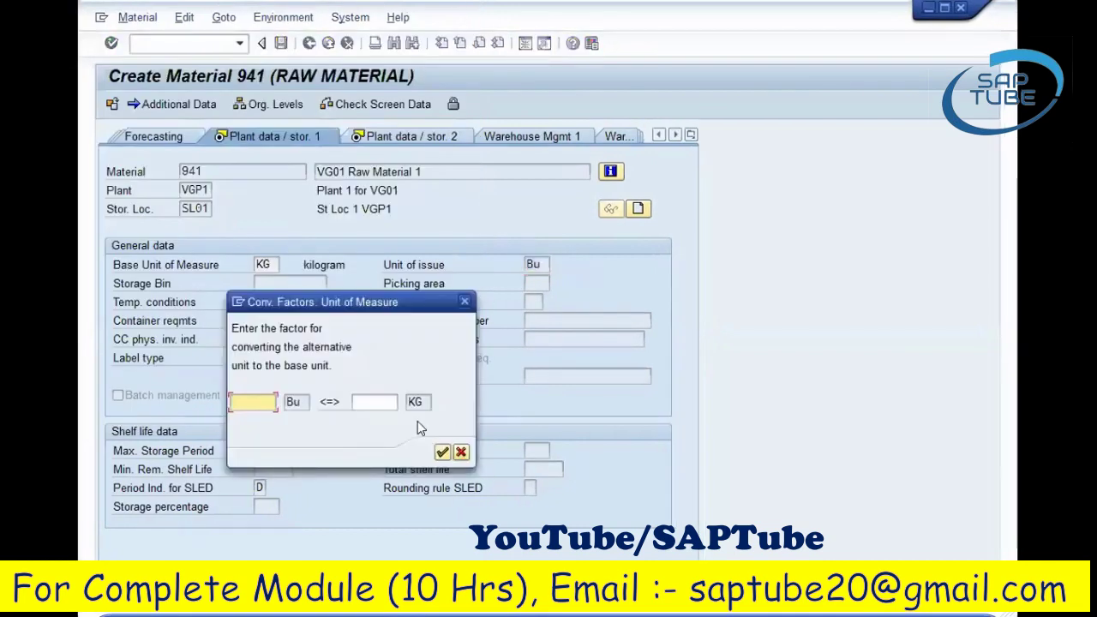
Cancel the unit of measure conversion factors and clear the unit of issue.
left_click(462, 451)
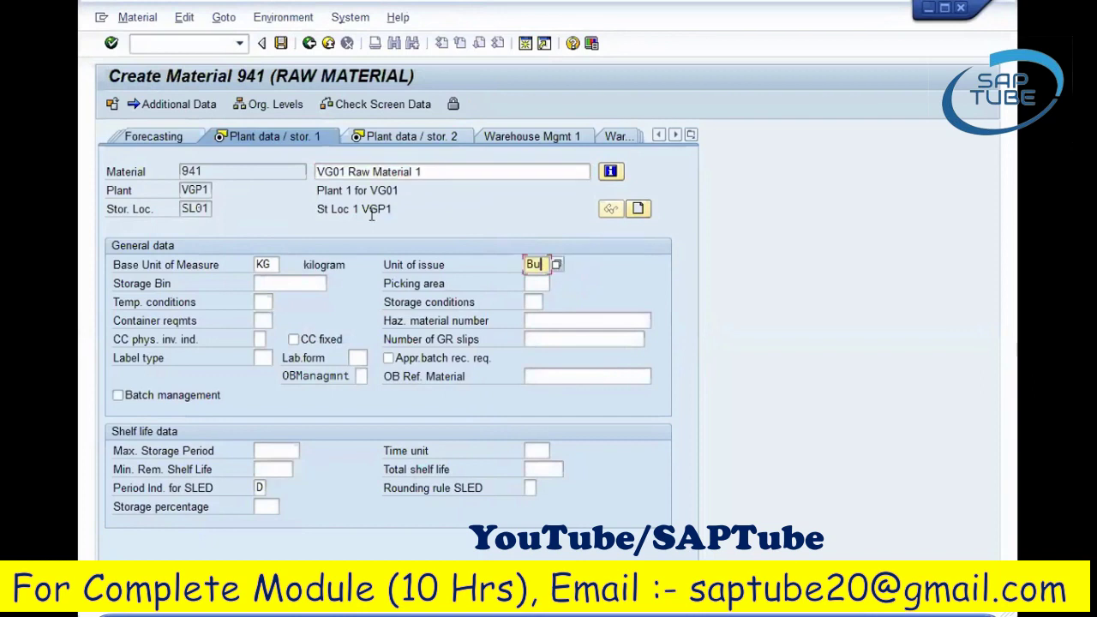
key("BackSpace")
key("BackSpace")
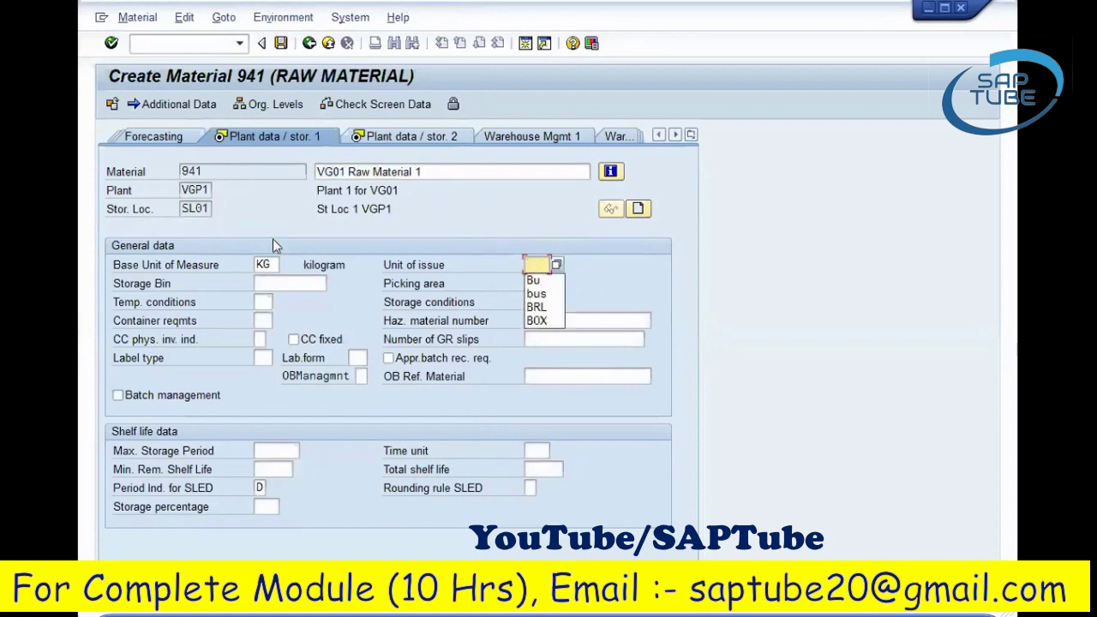
Inspect the Storage Bin field for the material in the general plant data.
left_click(143, 285)
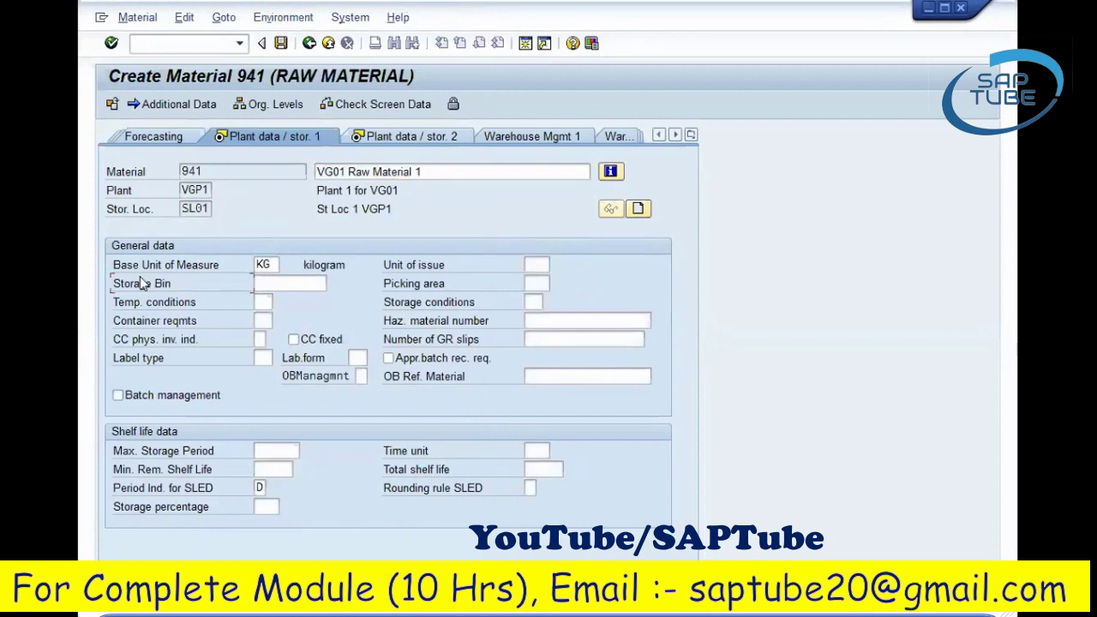
left_click(196, 168)
left_click(156, 284)
left_click(293, 283)
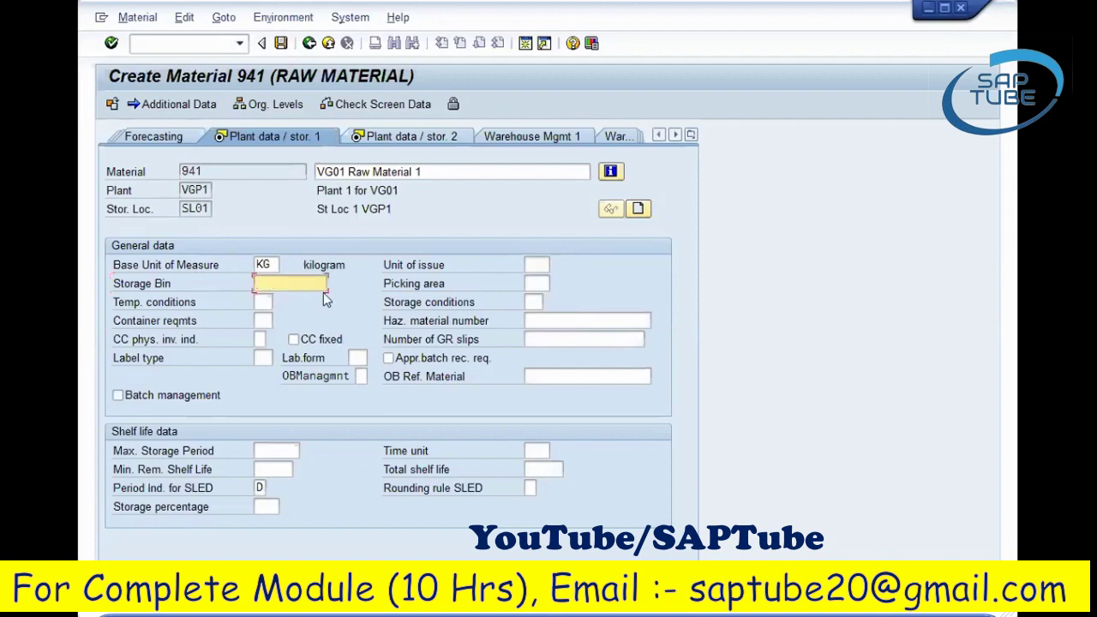
Review the available storage conditions for the material, including Refrigerator, Packed items and Containers, and close the list without choosing one.
left_click(214, 171)
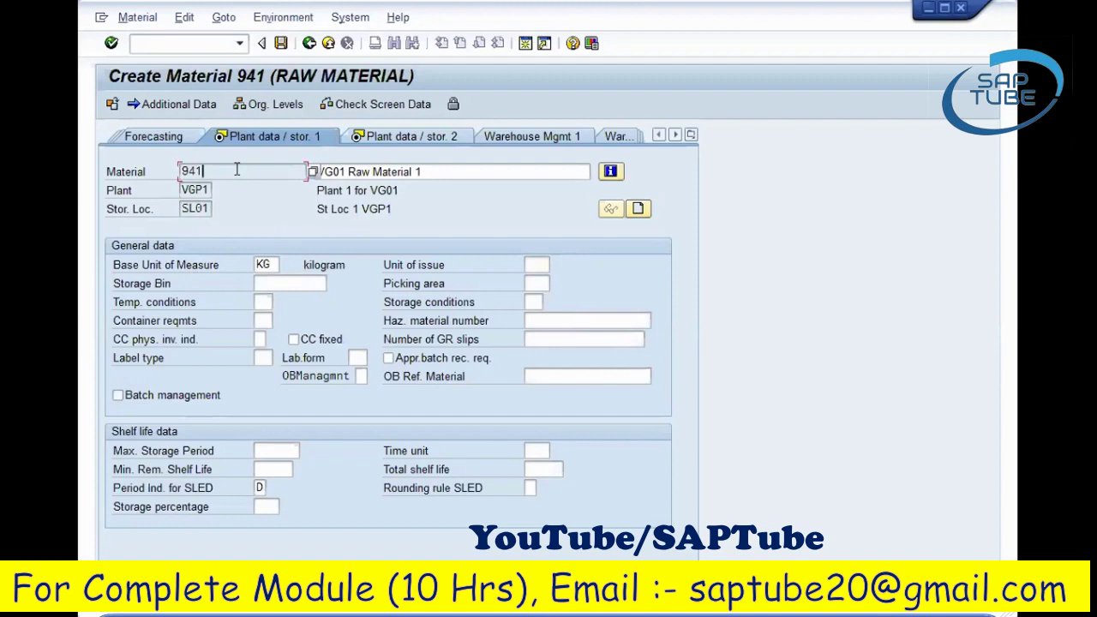
left_click(265, 302)
left_click(525, 300)
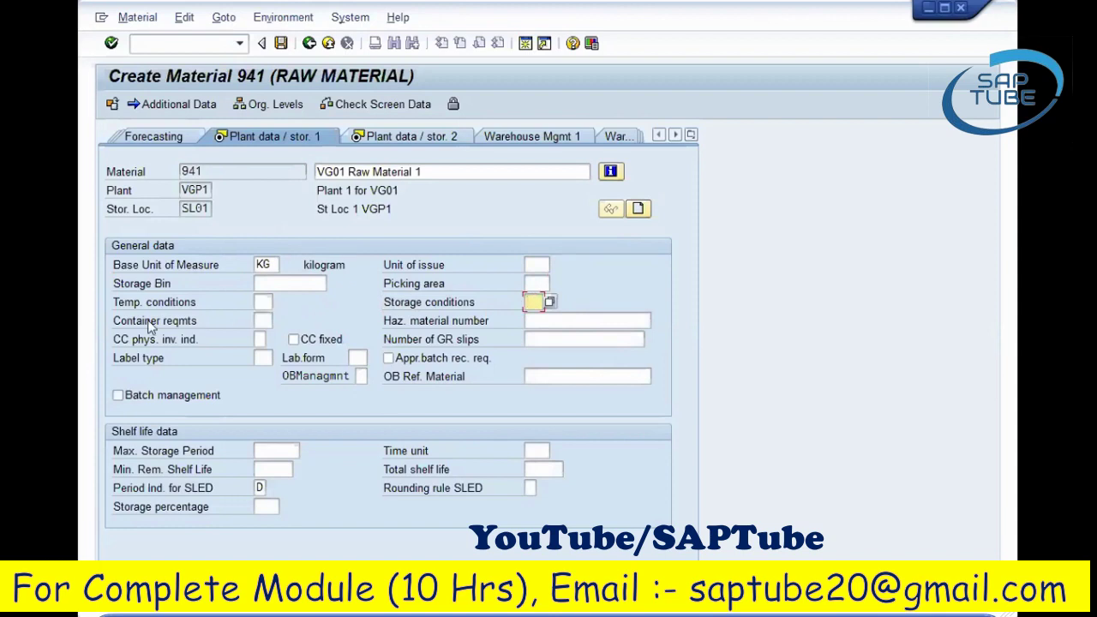
left_click(548, 303)
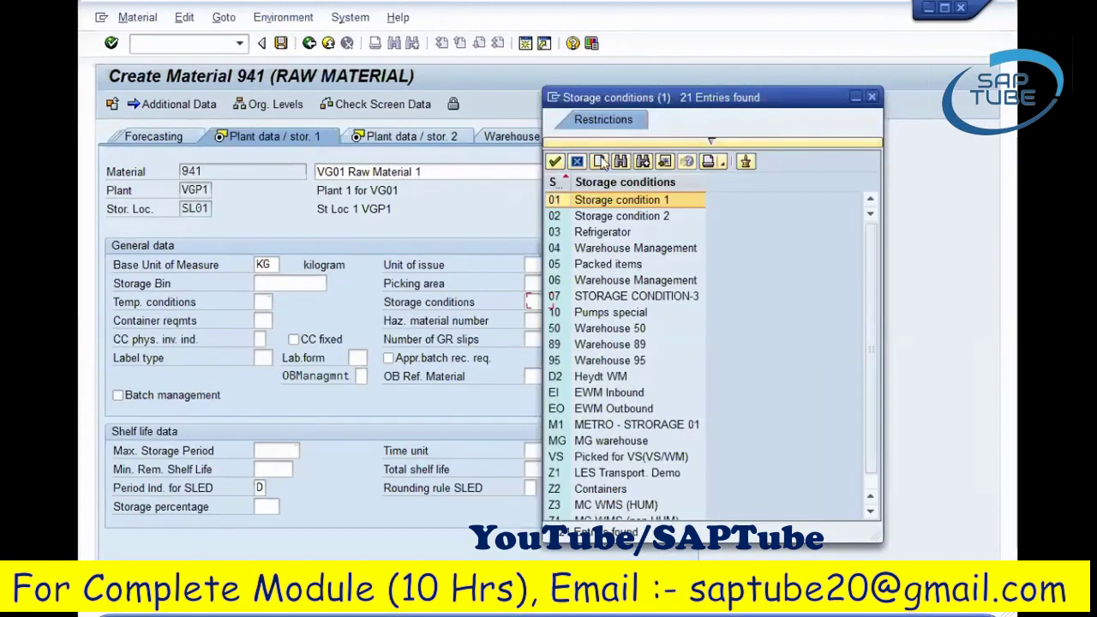
left_click(620, 398)
scroll(620, 398, "down", 1)
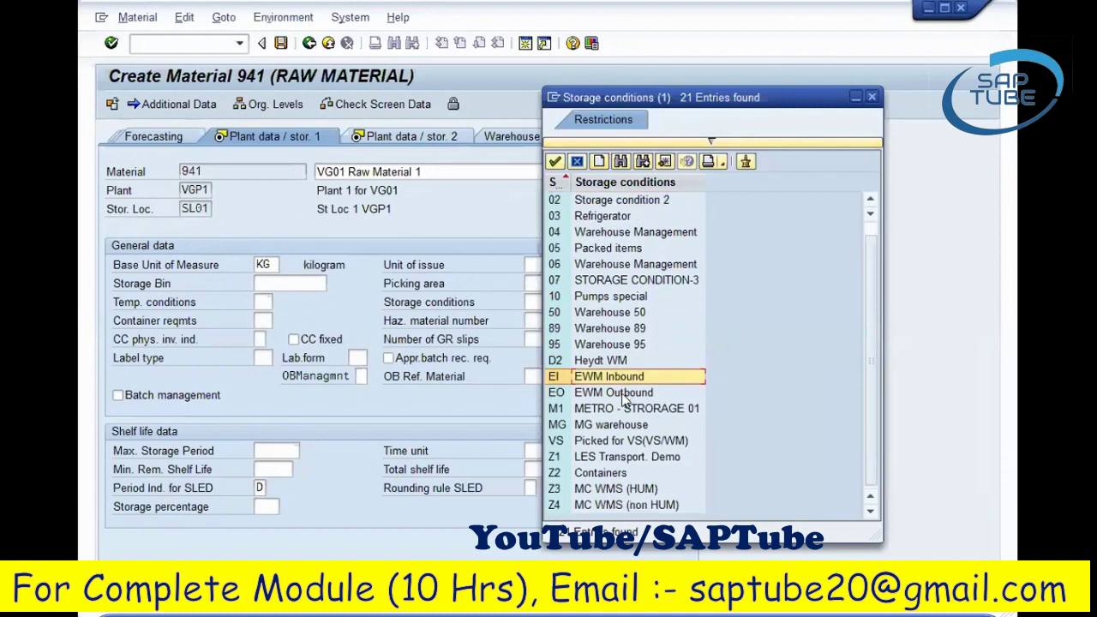
left_click(608, 475)
scroll(610, 478, "up", 1)
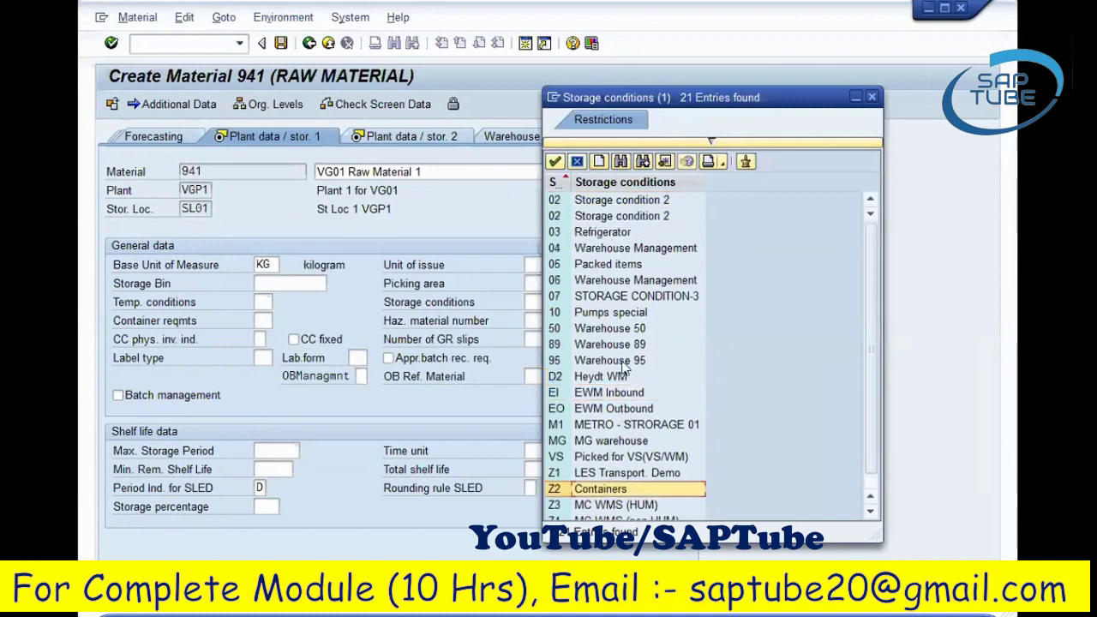
left_click(631, 269)
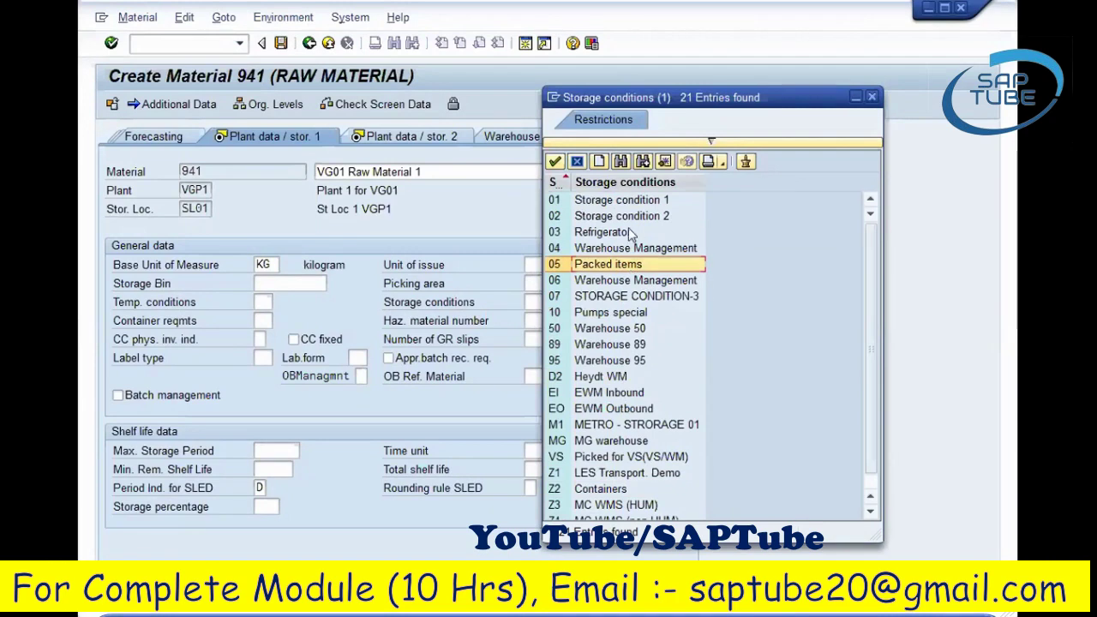
left_click(631, 234)
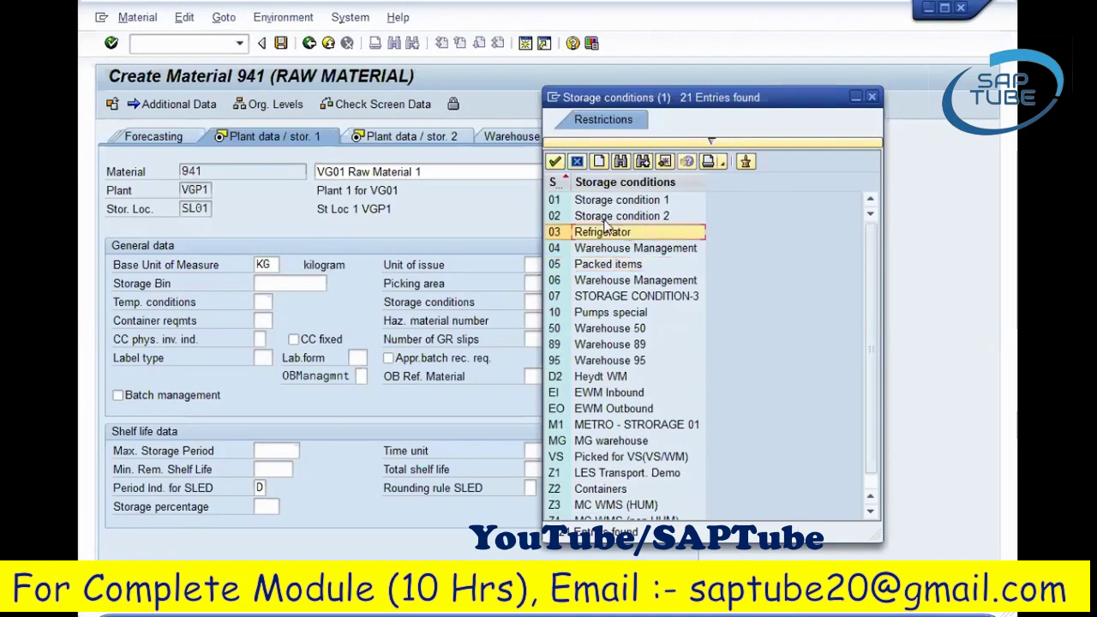
left_click(577, 161)
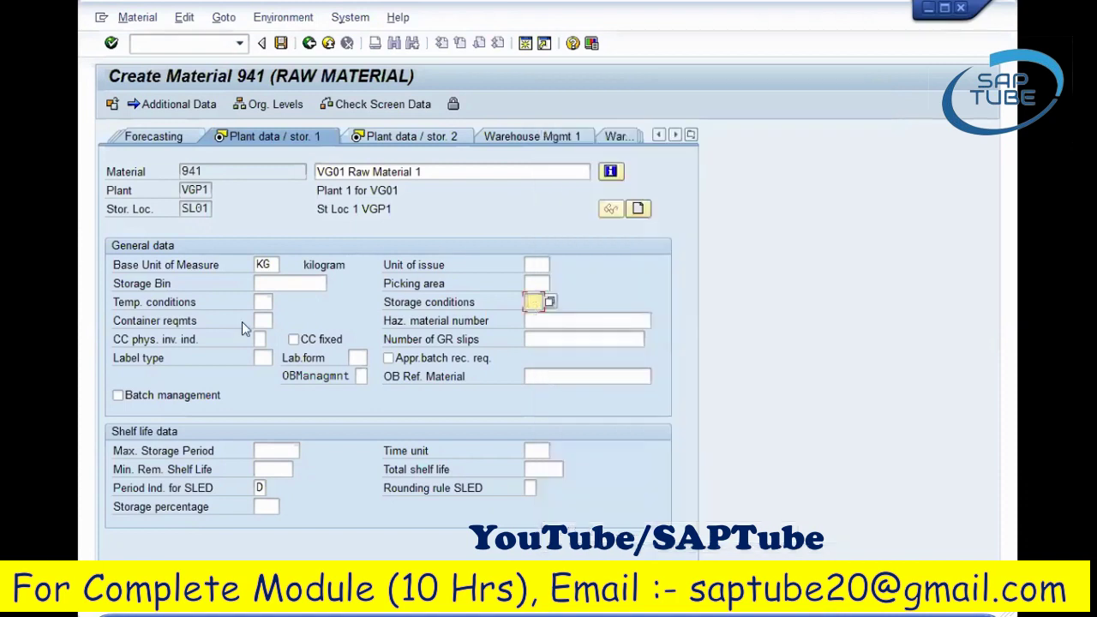
Choose temperature condition 01 from the available entries and set the storage conditions to 01 for the material.
left_click(257, 302)
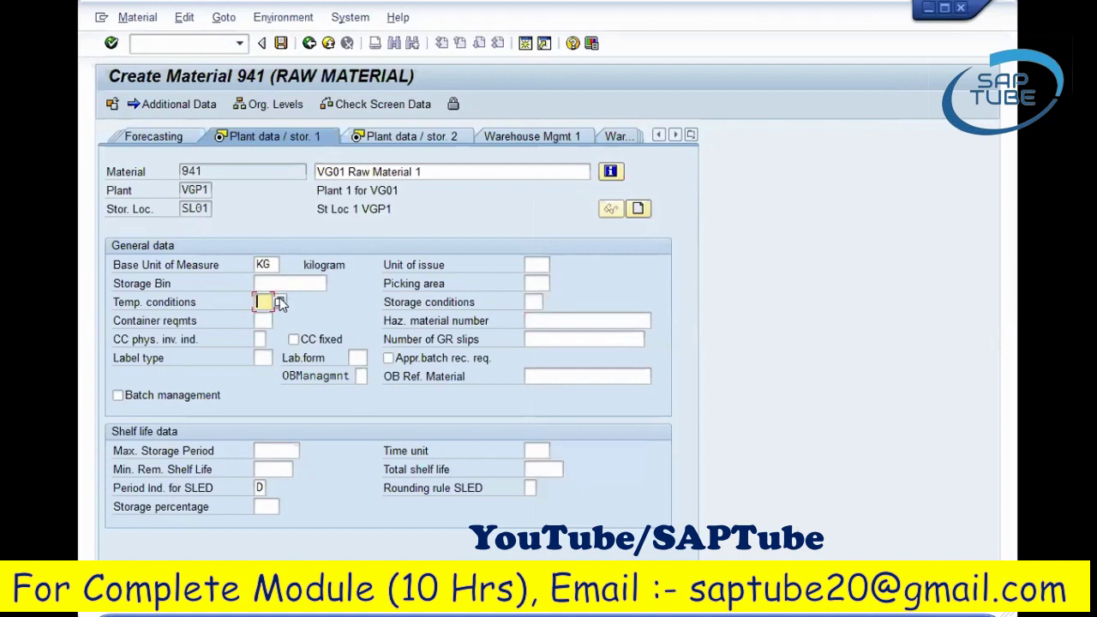
left_click(279, 302)
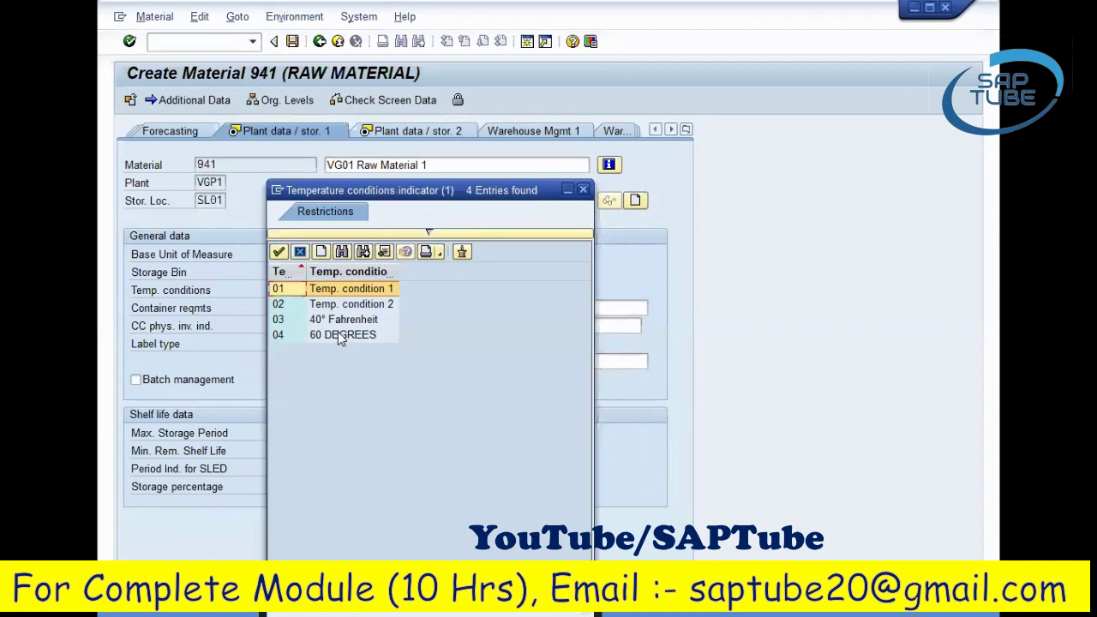
left_click(330, 319)
left_click(319, 271)
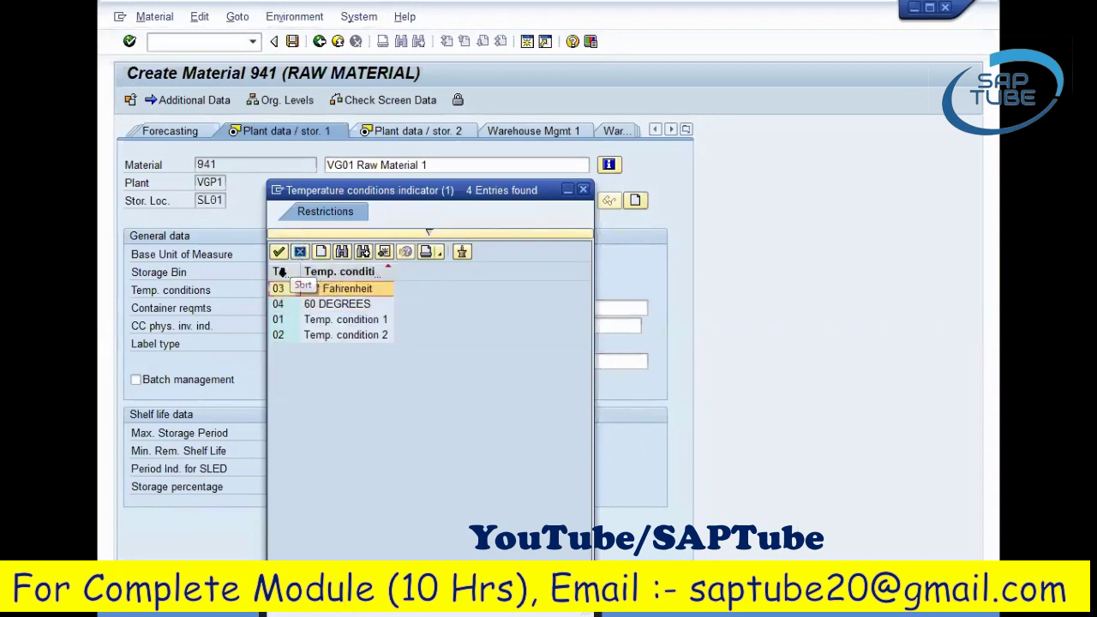
left_click(283, 271)
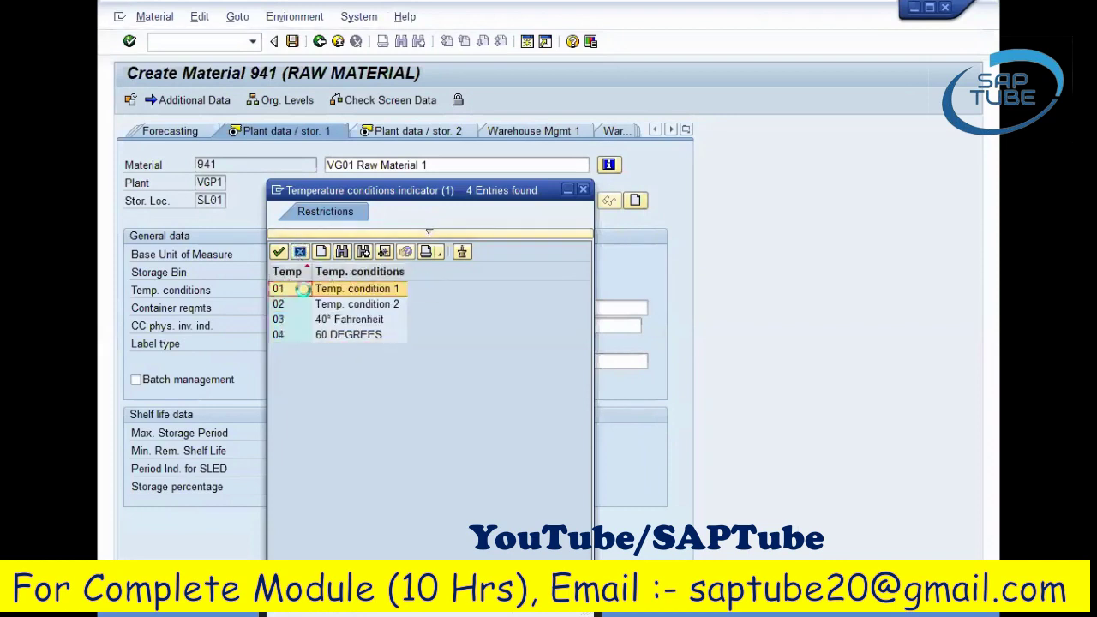
double_click(304, 292)
left_click(529, 288)
type("01")
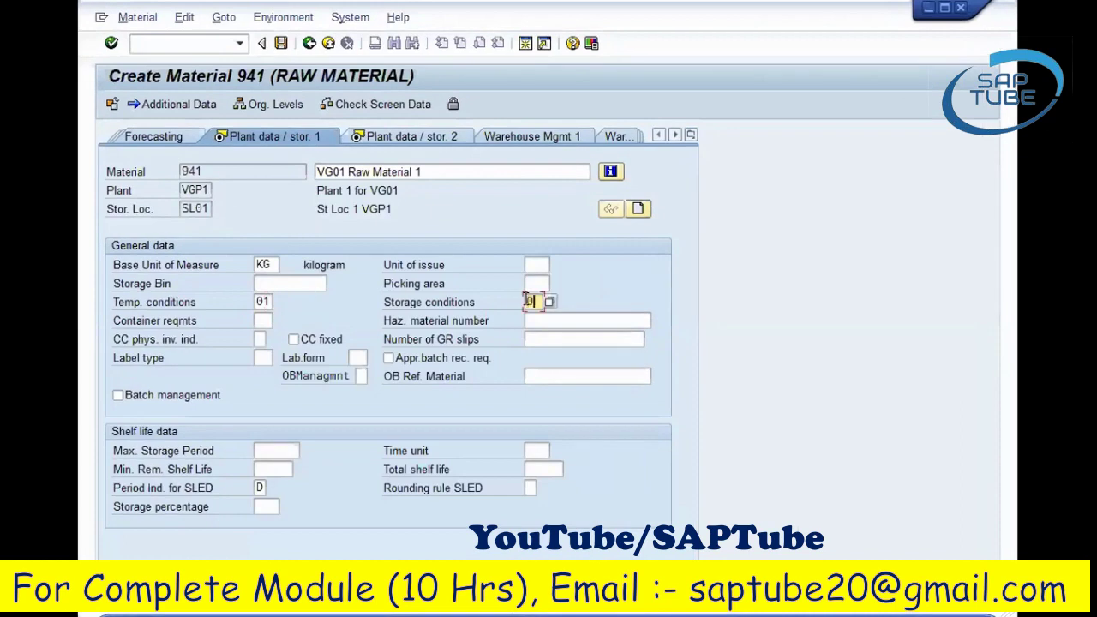
Examine the hazardous material number and maximum storage period fields in relation to the material, plant and storage location.
left_click(222, 174)
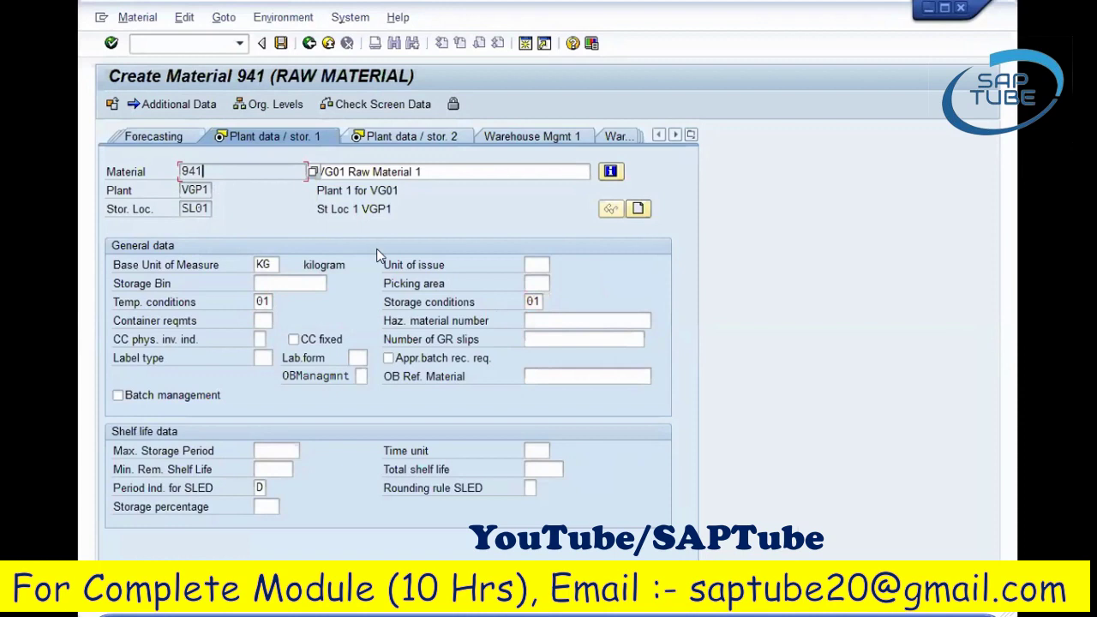
left_click(554, 322)
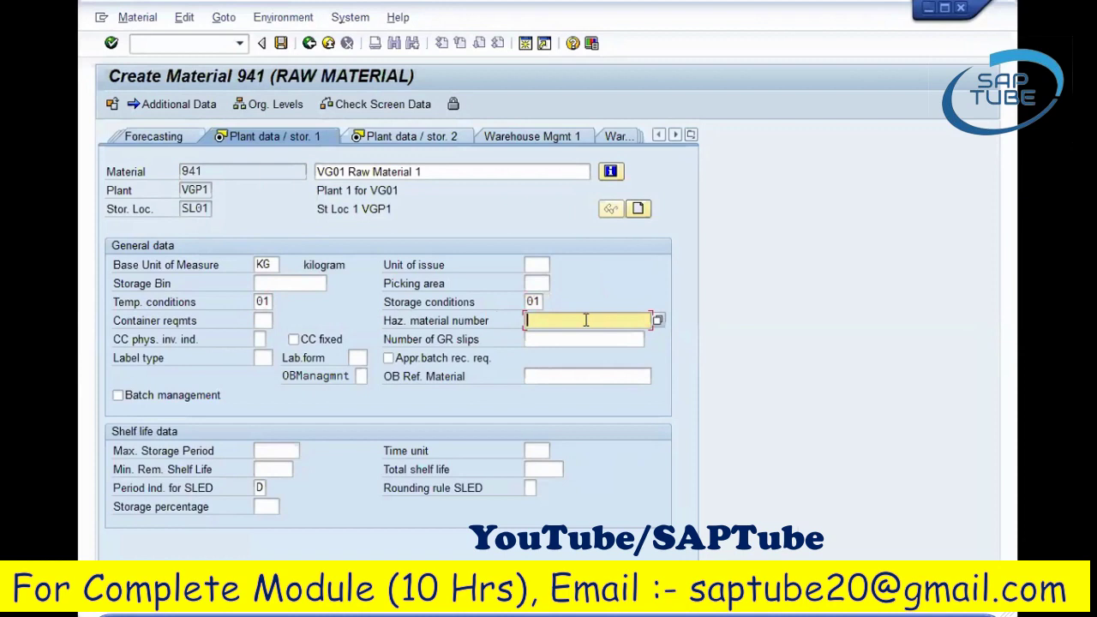
left_click(151, 447)
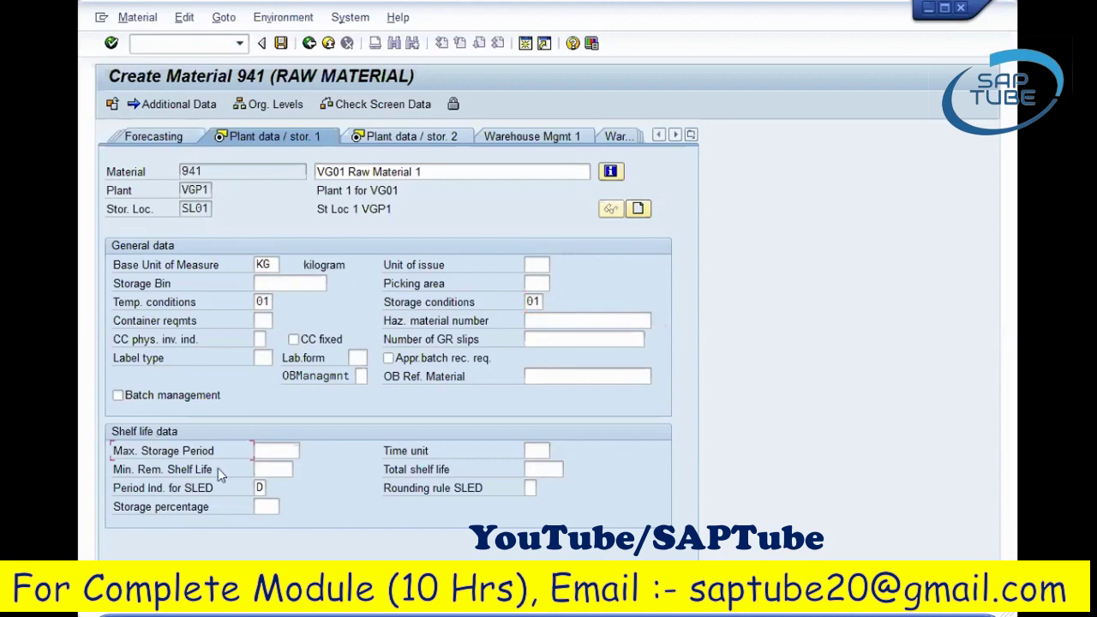
left_click(257, 448)
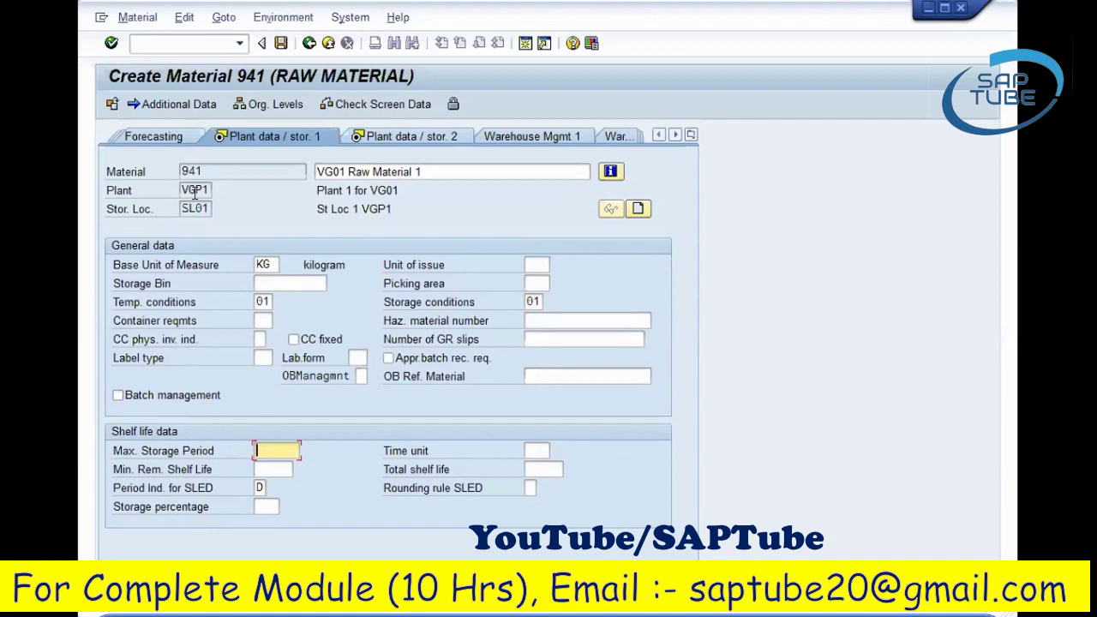
left_click(216, 170)
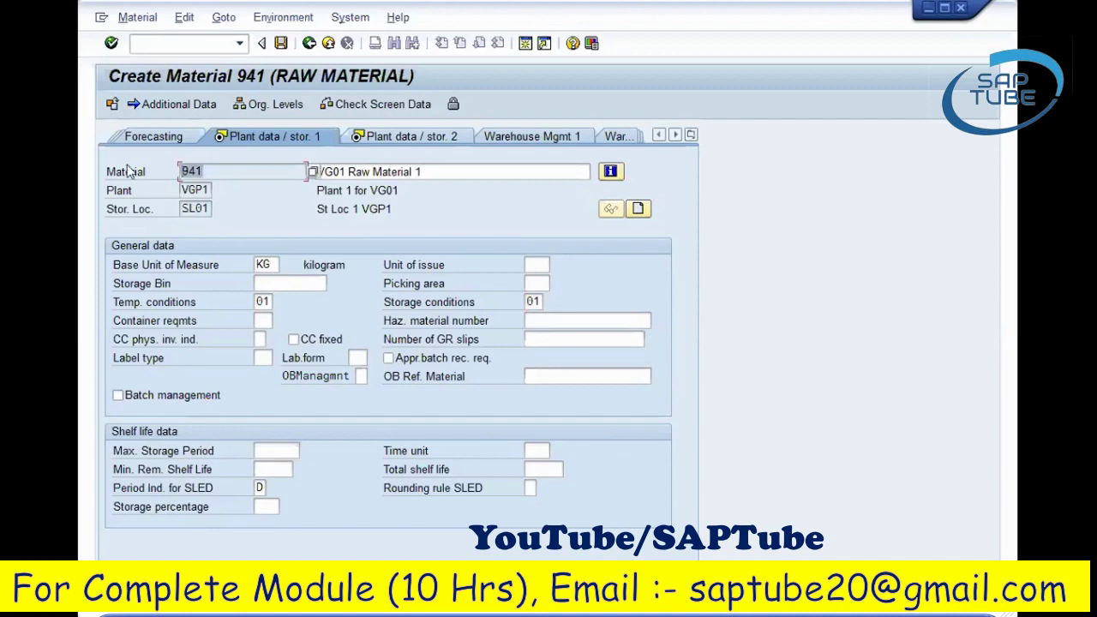
left_click(224, 171)
left_click_drag(224, 171, 182, 170)
left_click(168, 446)
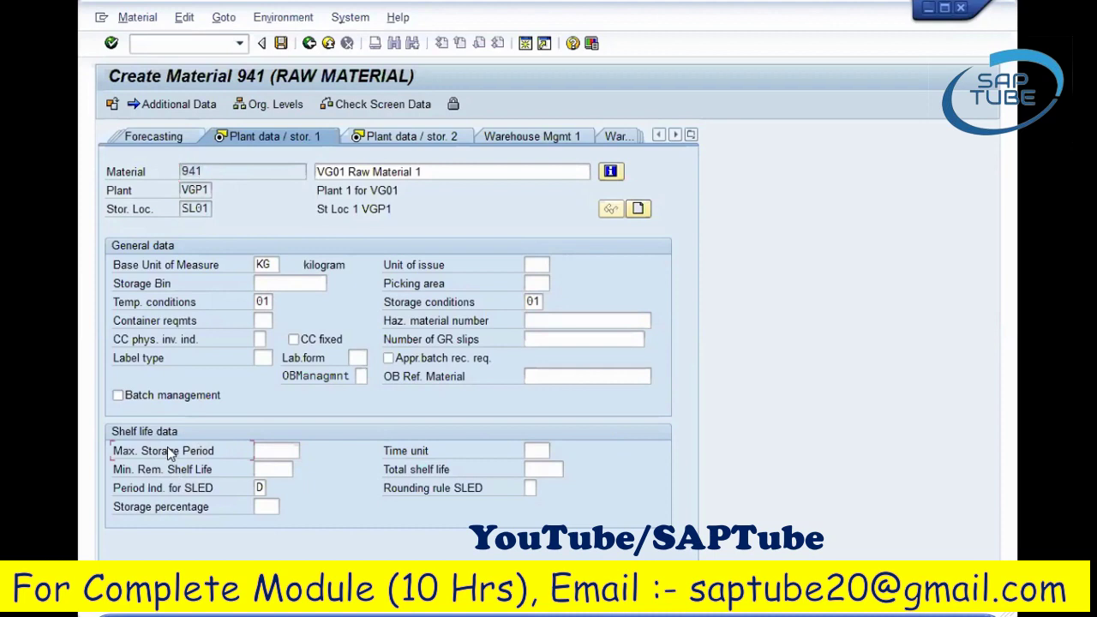
left_click(276, 449)
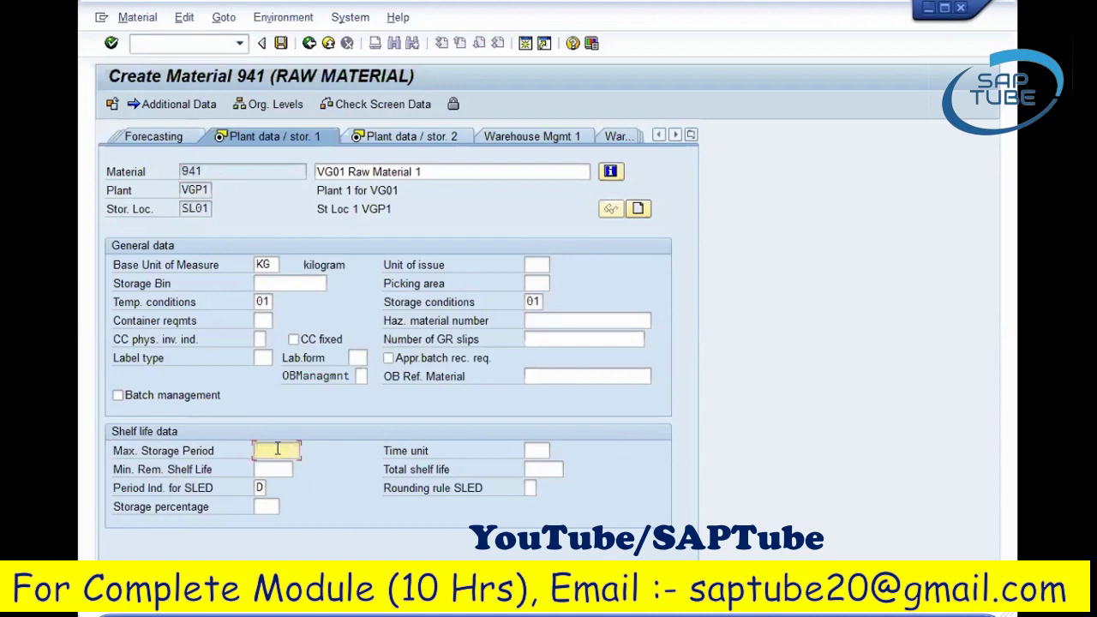
left_click(200, 172)
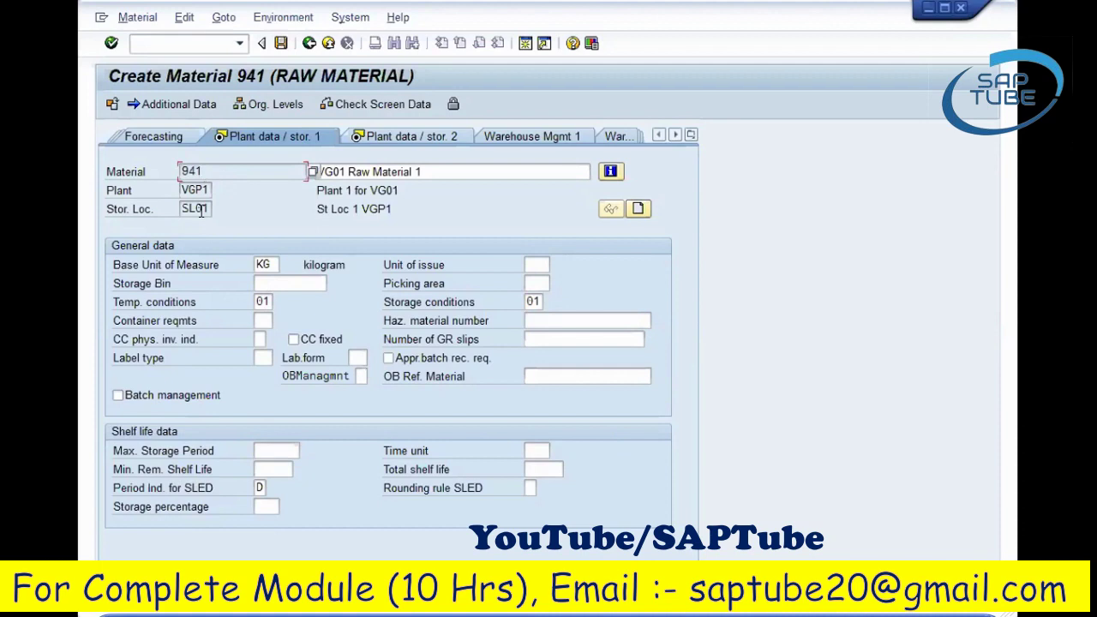
left_click(195, 208)
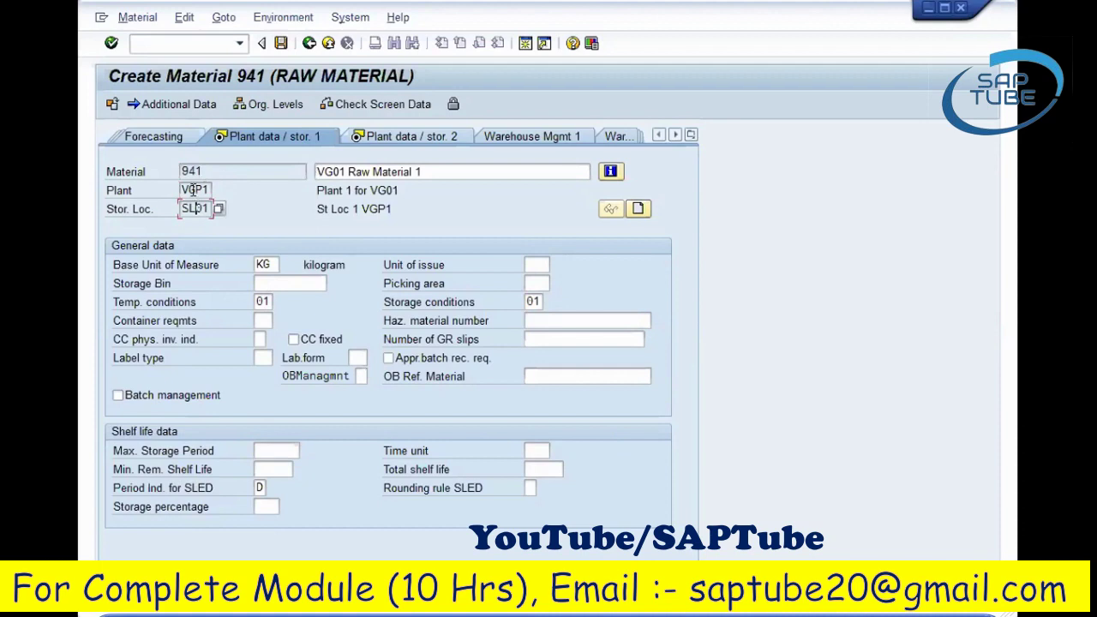
left_click(195, 190)
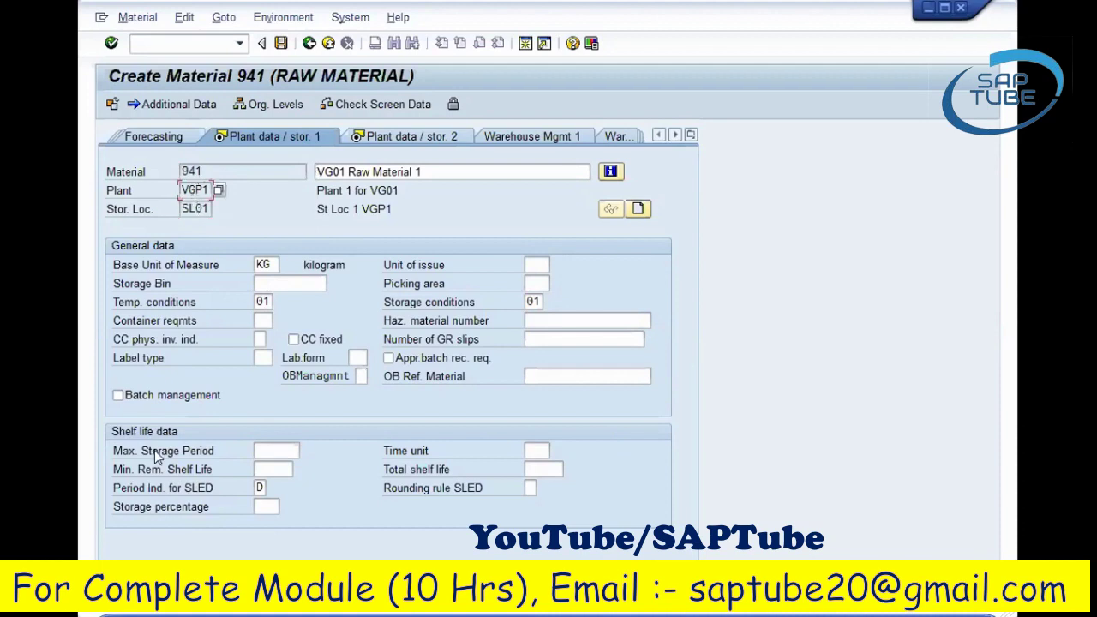
Examine the minimum remaining shelf life, time unit and maximum storage period fields in the shelf life data.
left_click(176, 474)
left_click(267, 464)
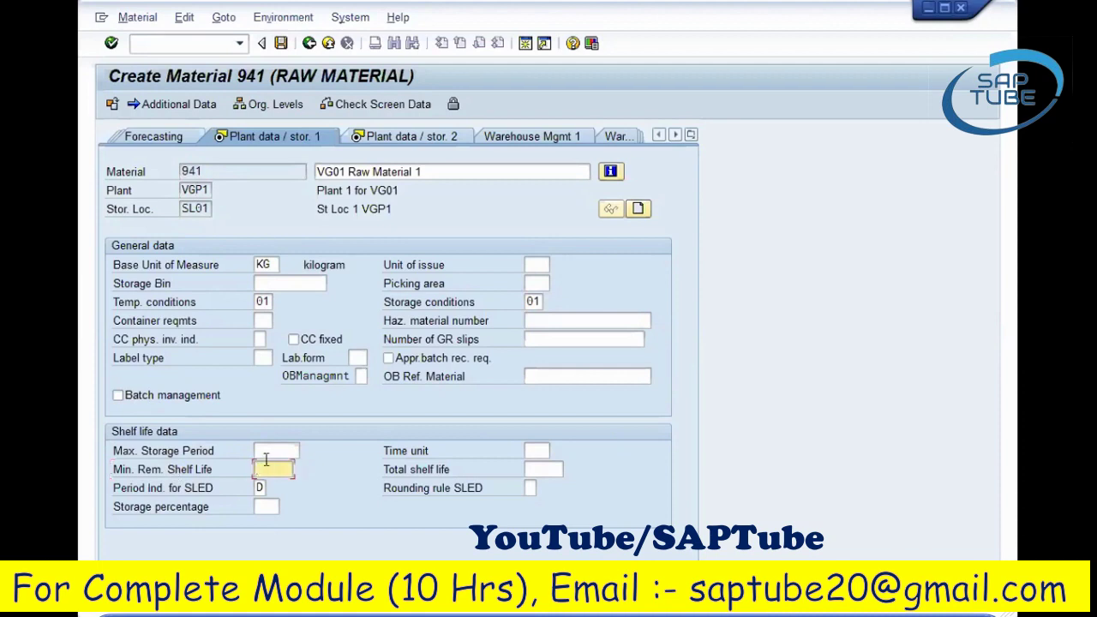
left_click(401, 453)
left_click(533, 451)
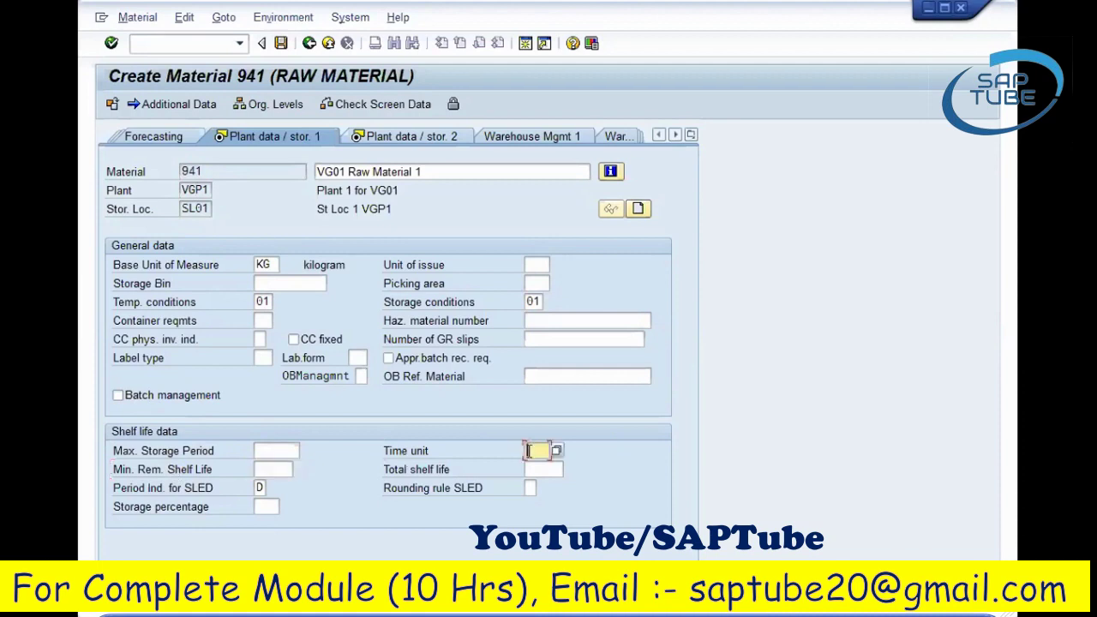
left_click(264, 451)
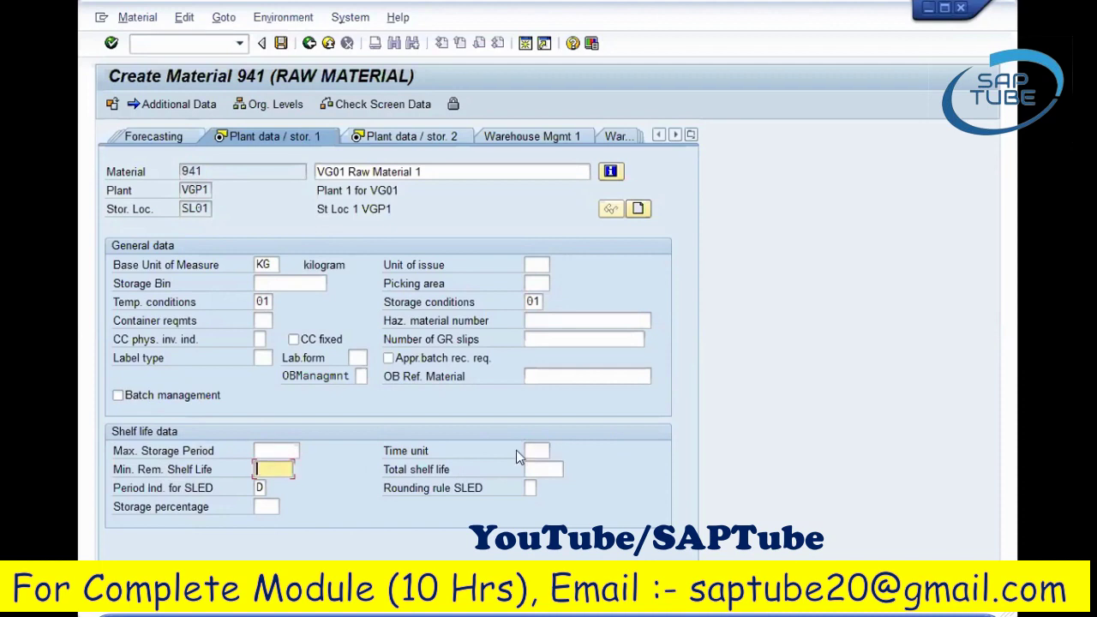
left_click(539, 449)
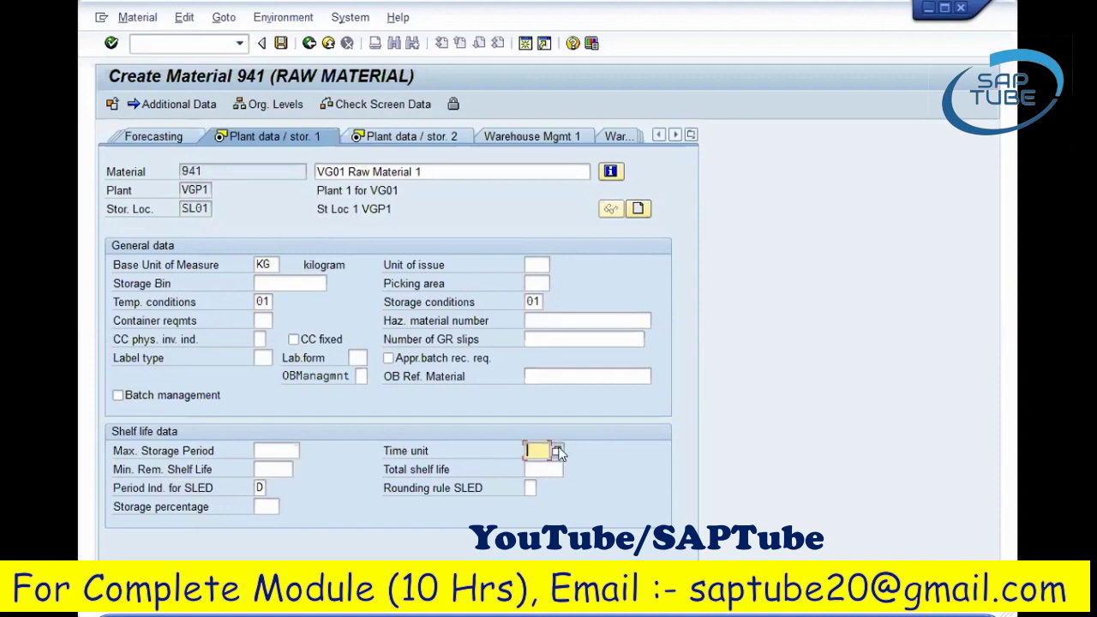
left_click(557, 450)
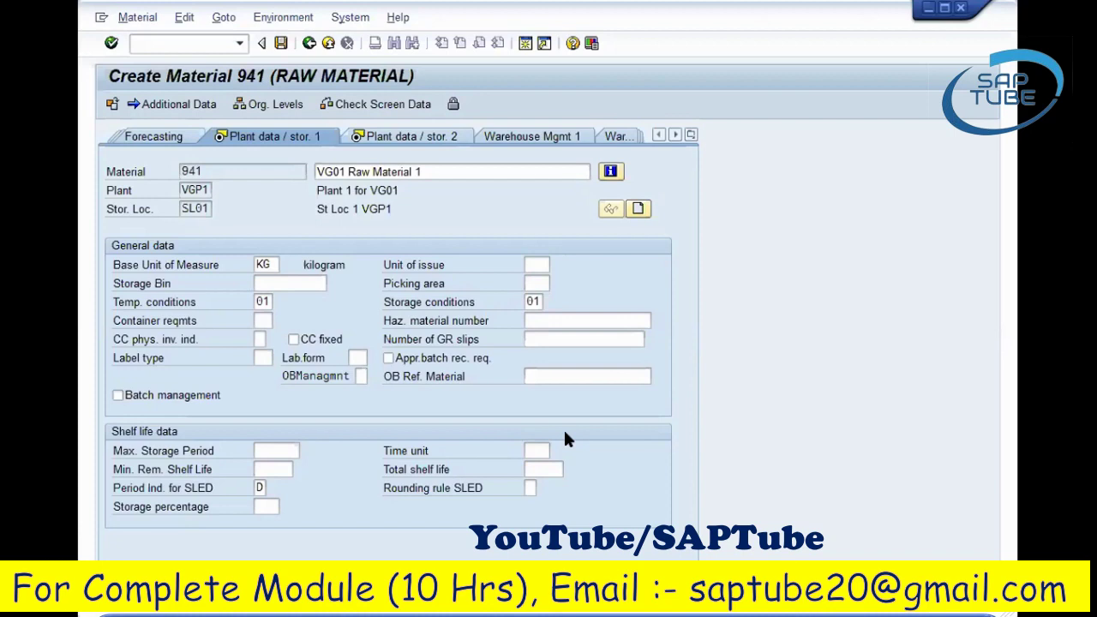
left_click(285, 452)
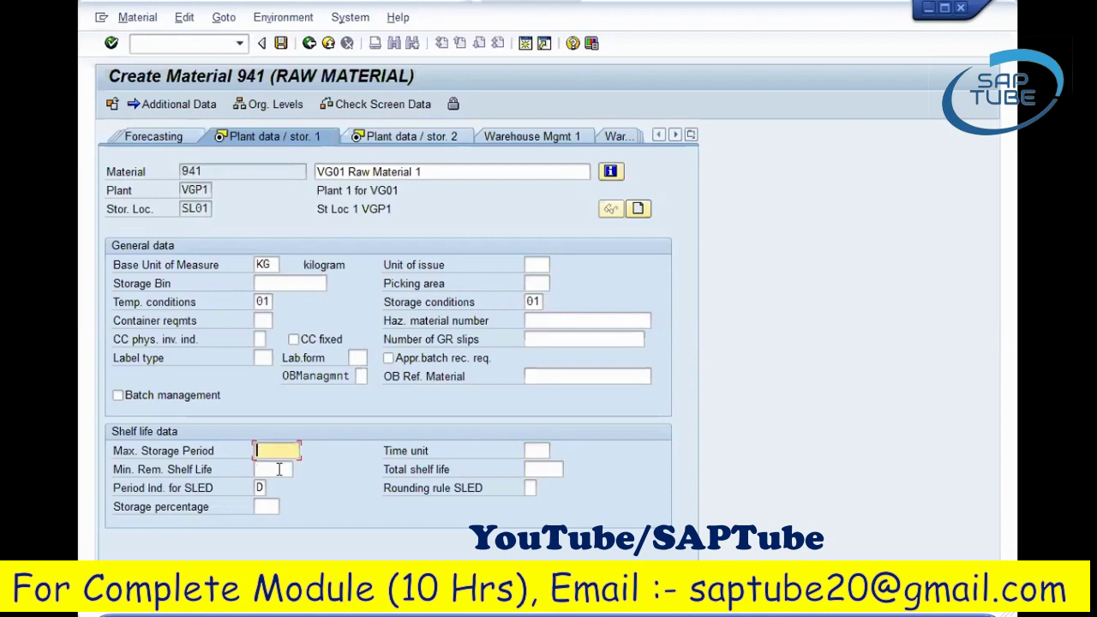
left_click(274, 469)
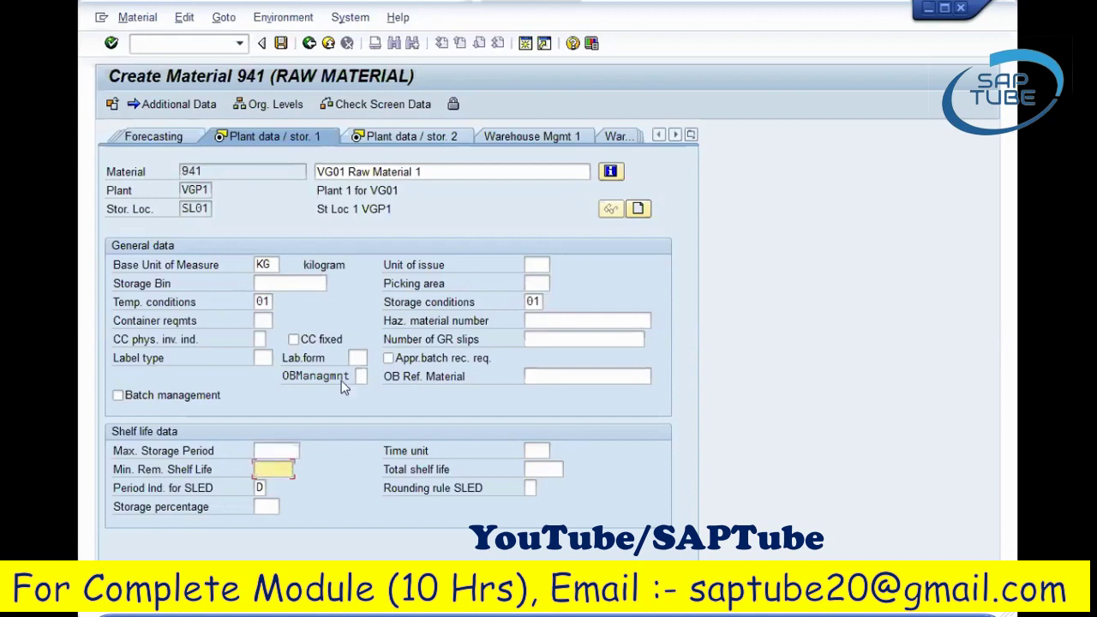
Continue to the second plant data and storage view and inspect its gross weight, size/dimensions, plant and storage location fields.
left_click(203, 169)
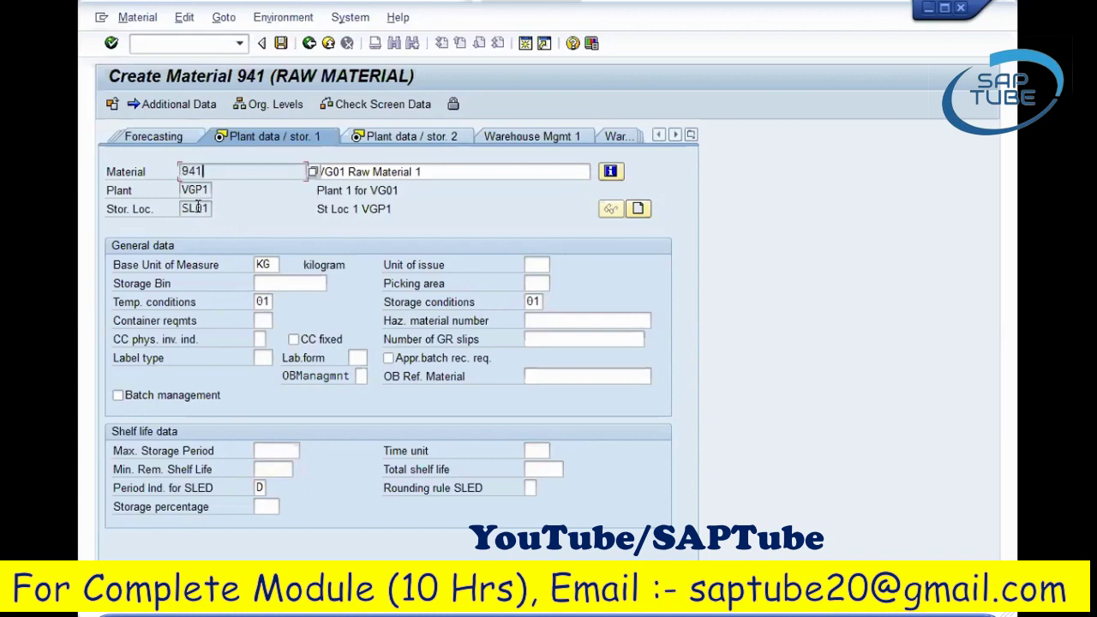
left_click(202, 192)
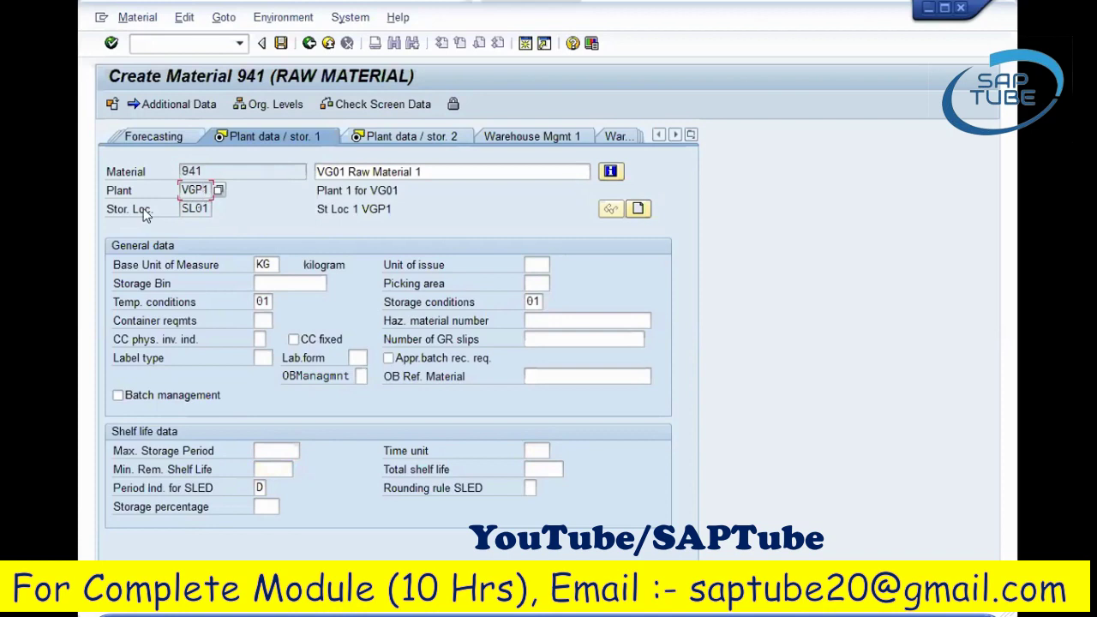
key("Return")
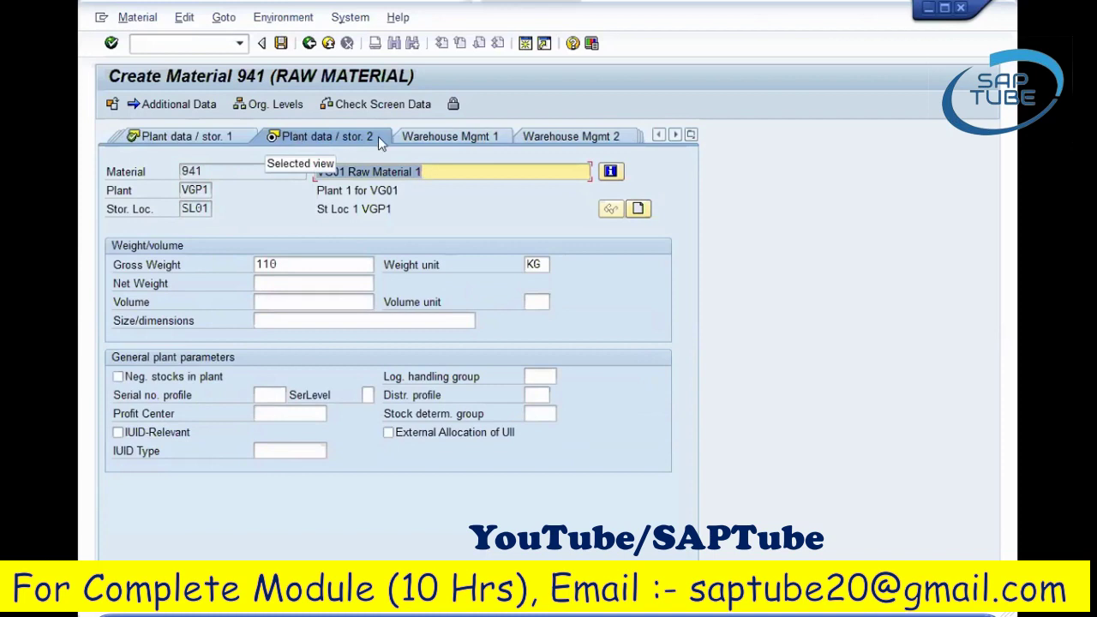
left_click(180, 264)
left_click(287, 319)
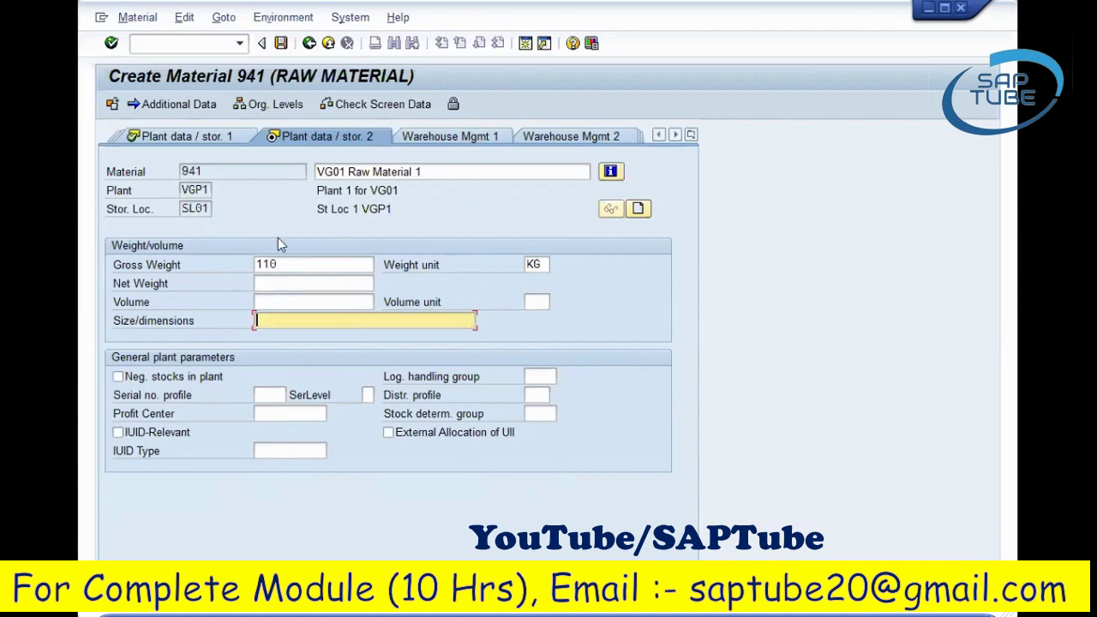
left_click(198, 194)
left_click(199, 208)
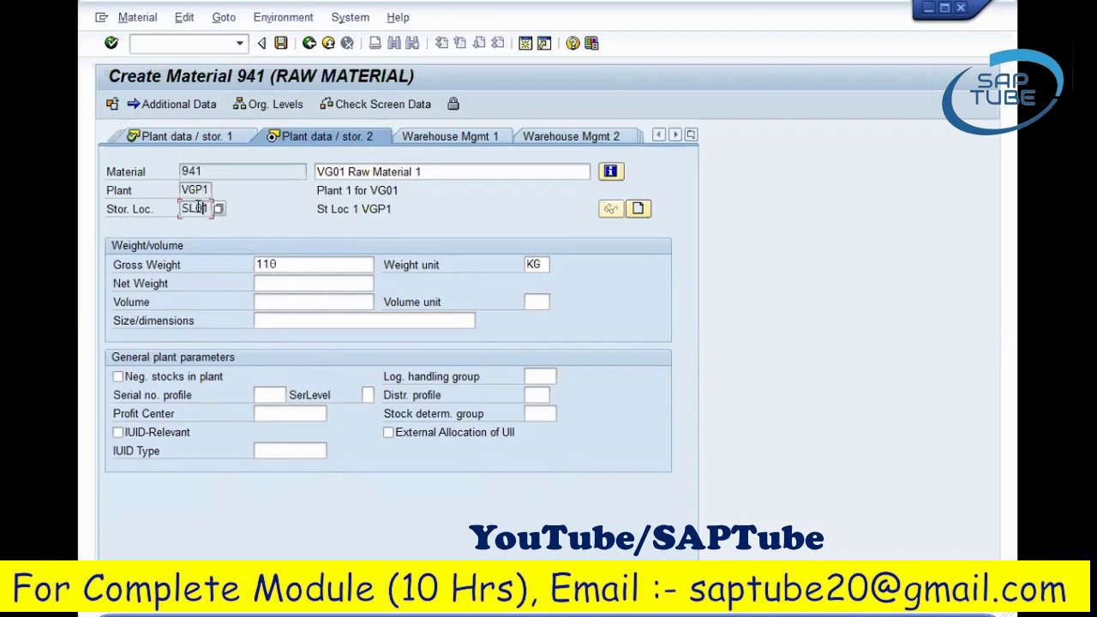
Examine the gross weight, net weight and volume fields in relation to the material's plant and storage location.
left_click(295, 282)
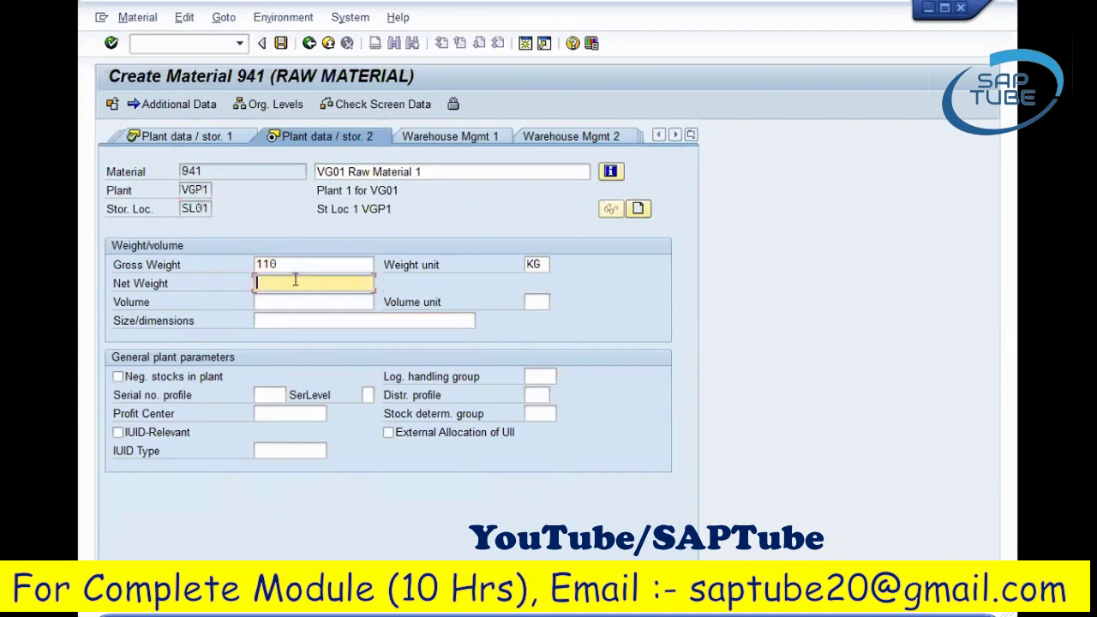
left_click(298, 302)
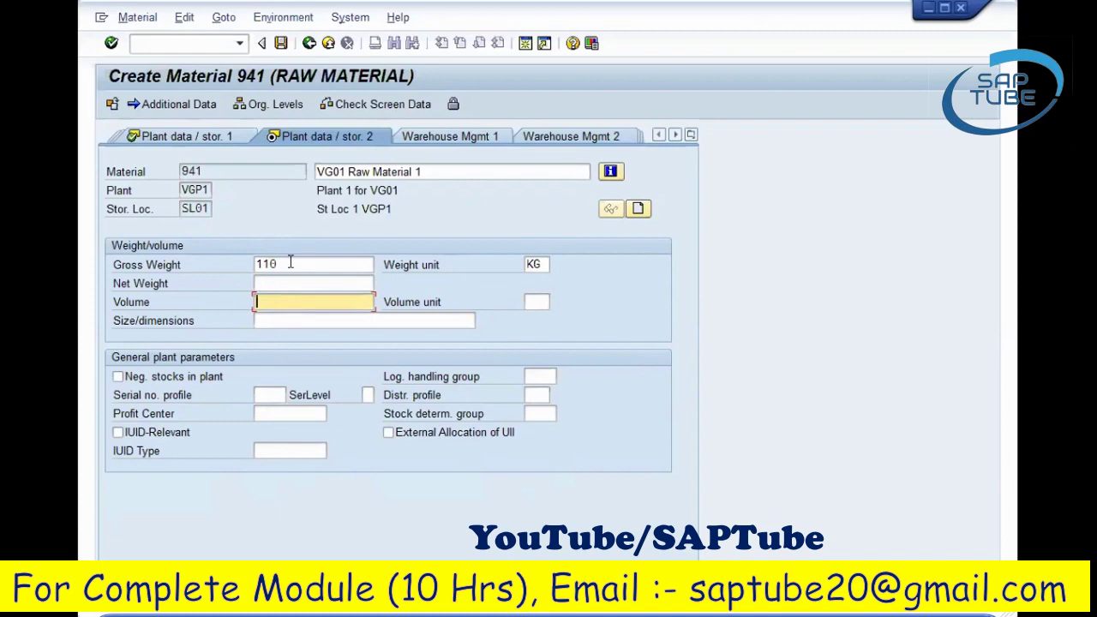
left_click(290, 262)
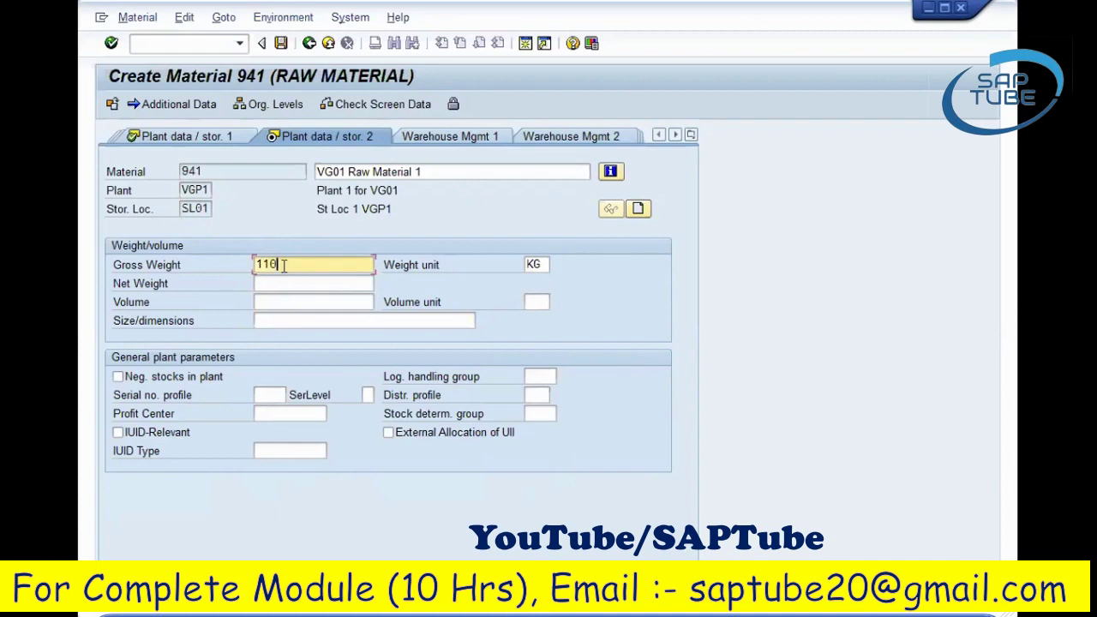
left_click_drag(286, 264, 255, 264)
left_click(308, 267)
left_click(287, 301)
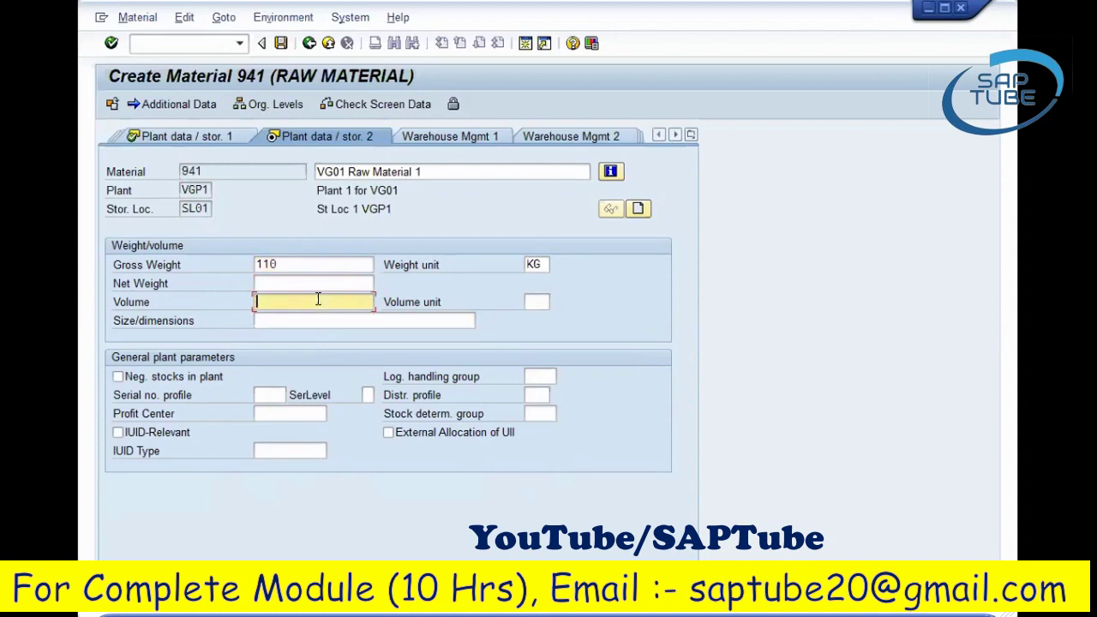
left_click(192, 189)
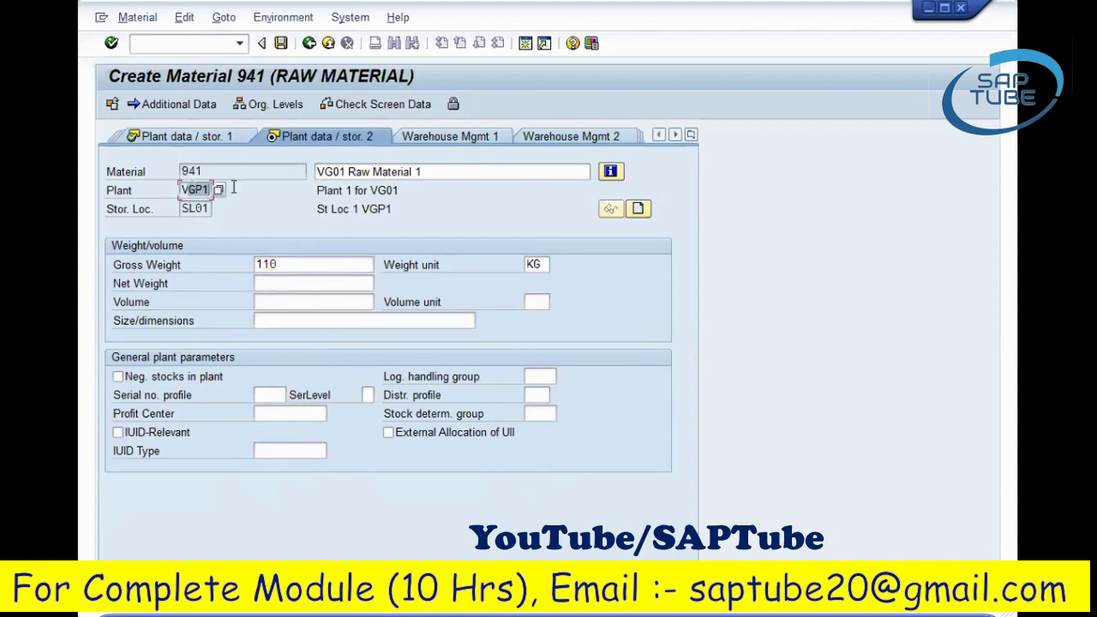
left_click(192, 208)
left_click(330, 209)
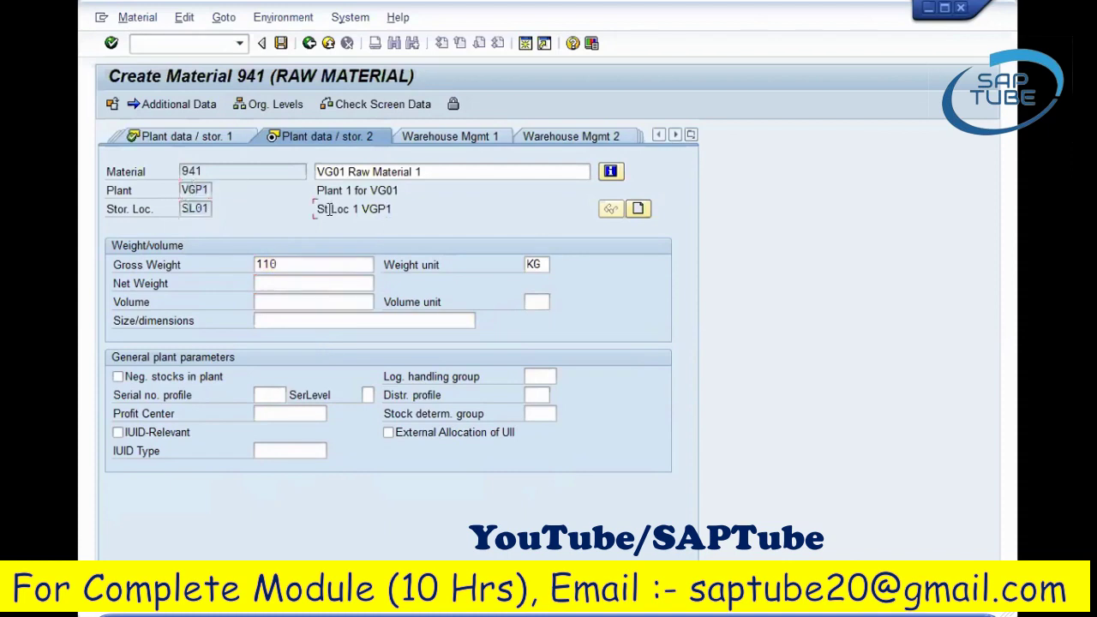
Continue to the first accounting view and inspect its material and plant fields.
key("Return")
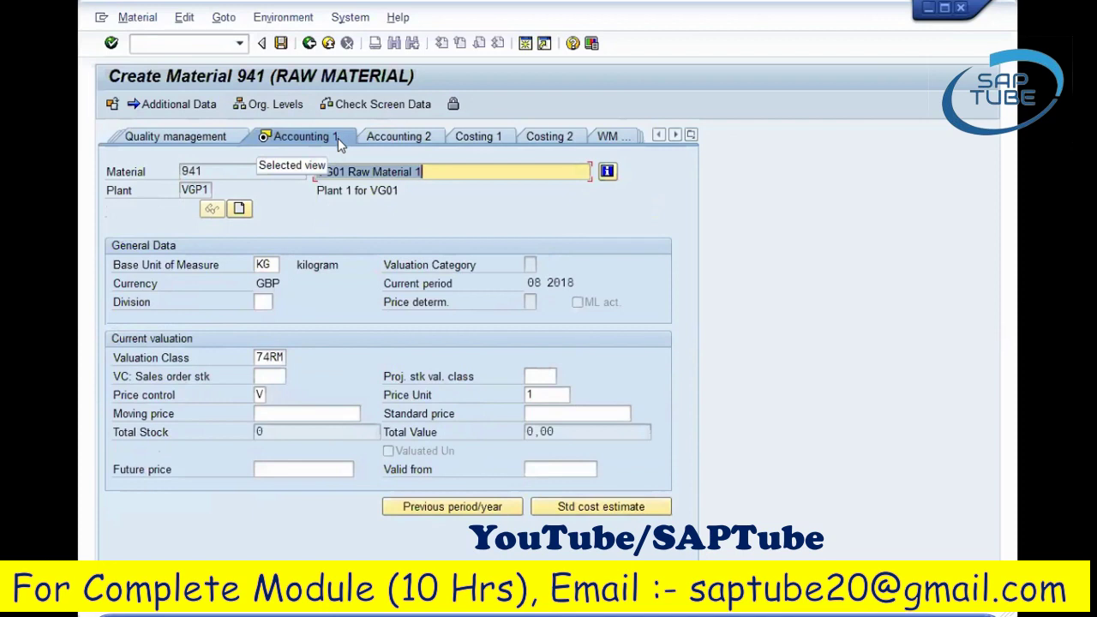
left_click(210, 170)
left_click(195, 190)
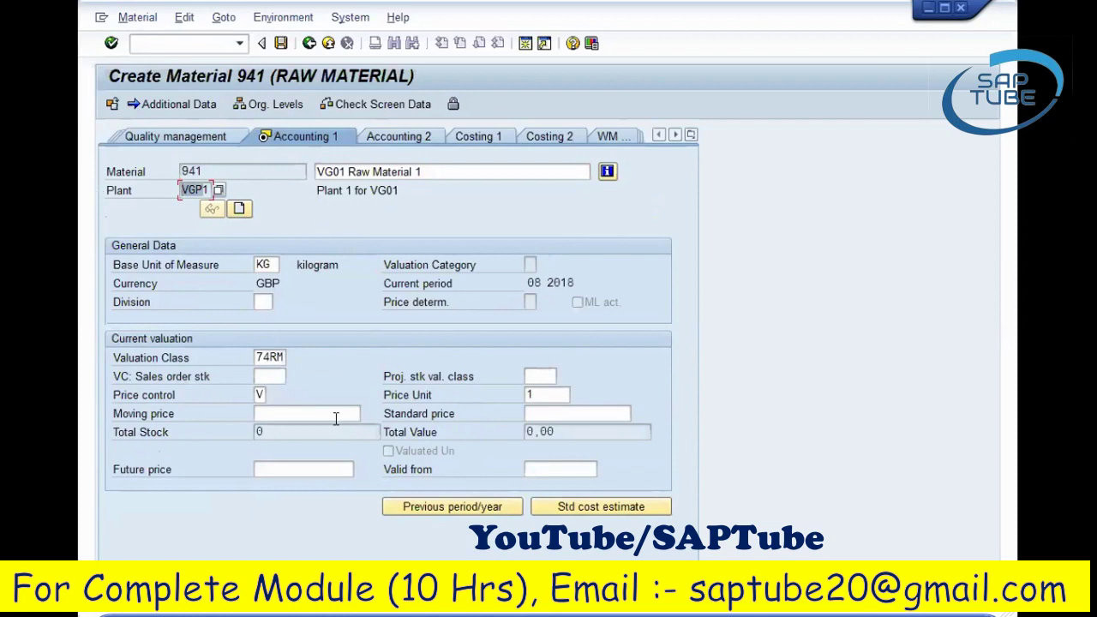
left_click(233, 169)
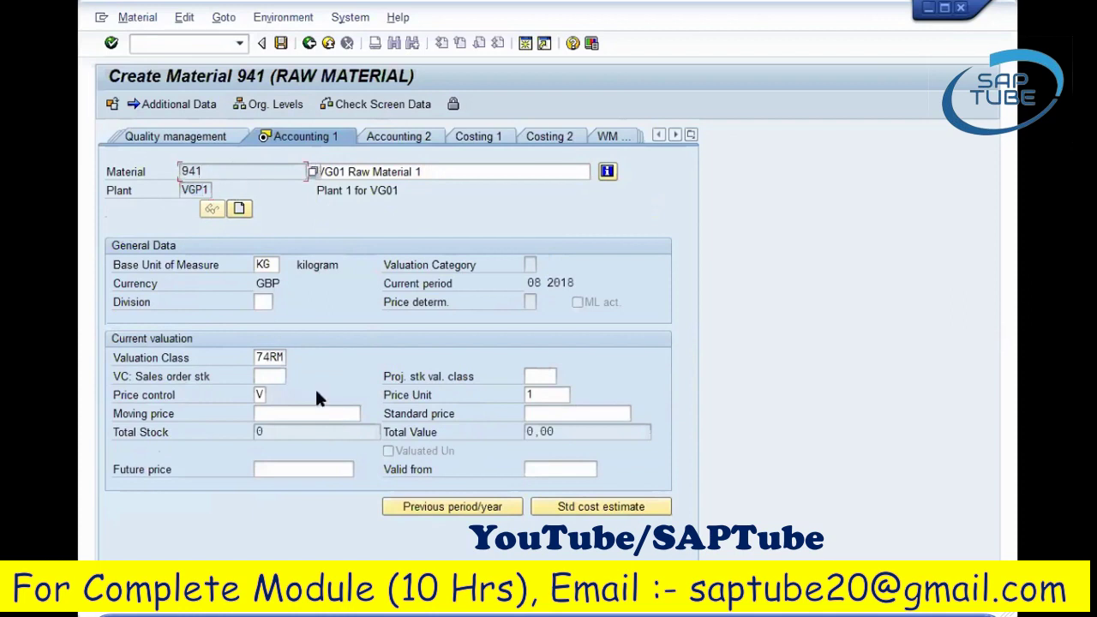
Display the possible price control indicators for the material and resize the value list to show the full descriptions.
left_click(259, 394)
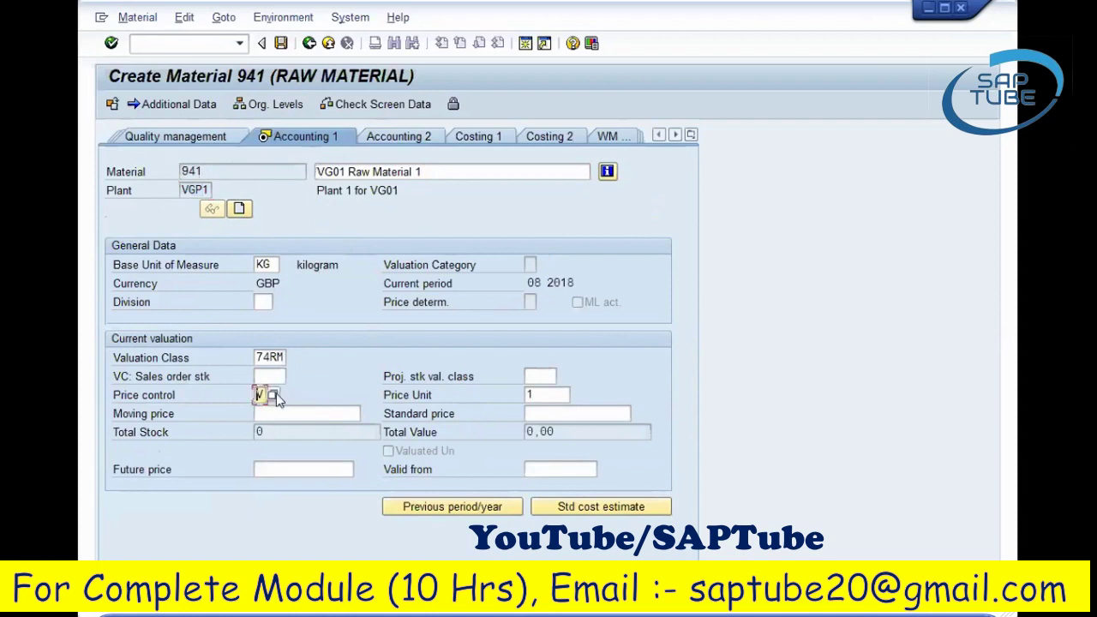
left_click(323, 435)
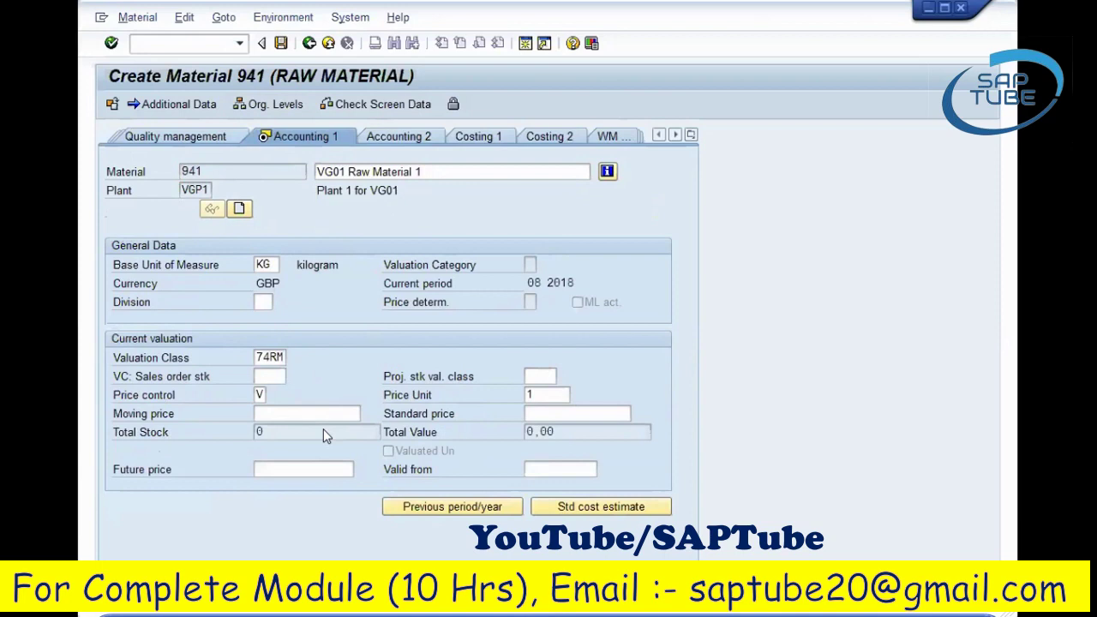
key("F4")
left_click_drag(311, 127, 427, 125)
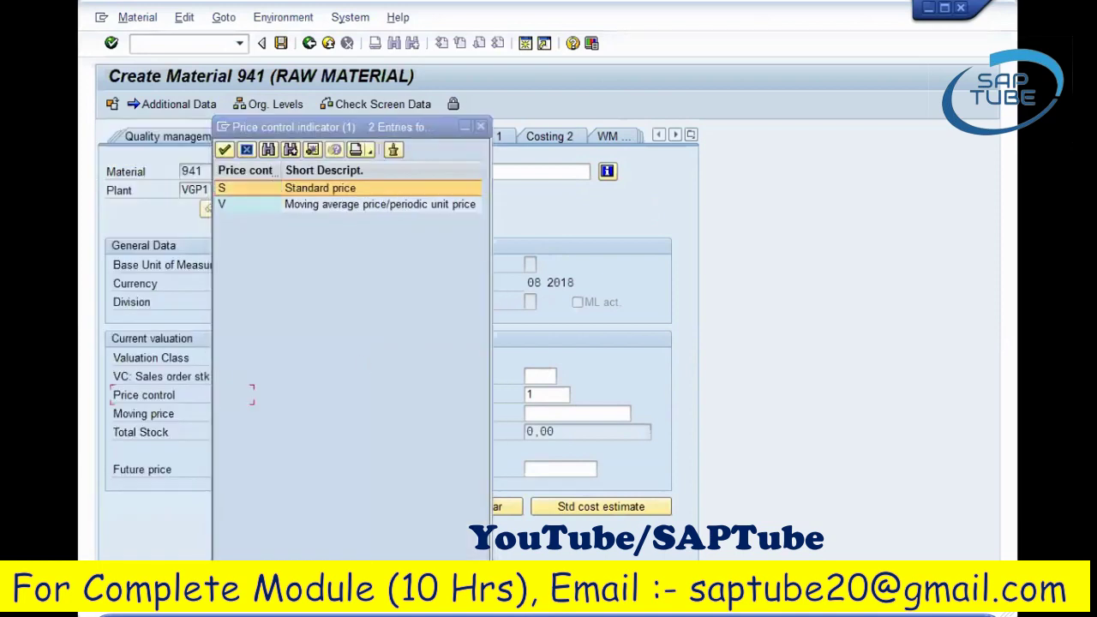
left_click_drag(488, 559, 590, 465)
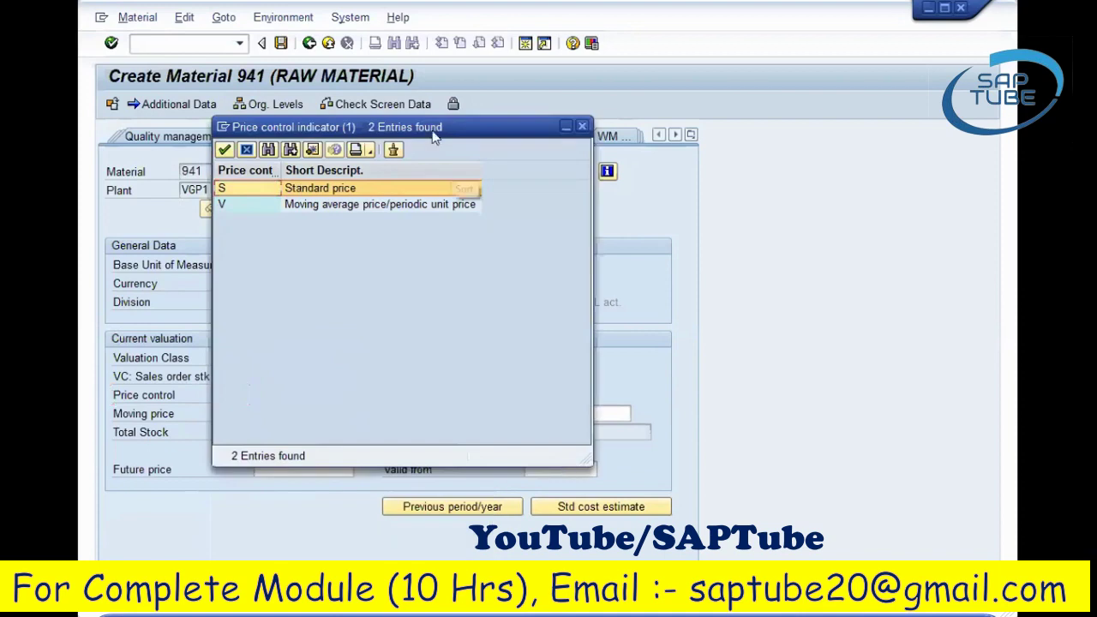
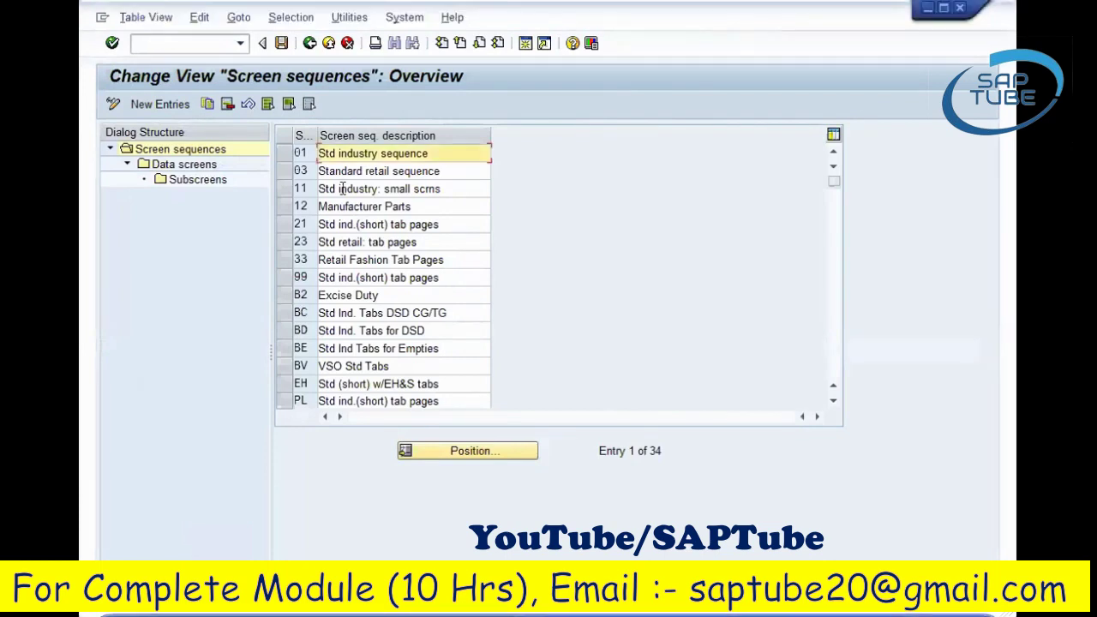
Copy screen sequence 21 with its dependent entries as YV, described as VG01 Screen Sequence 1.
left_click(286, 224)
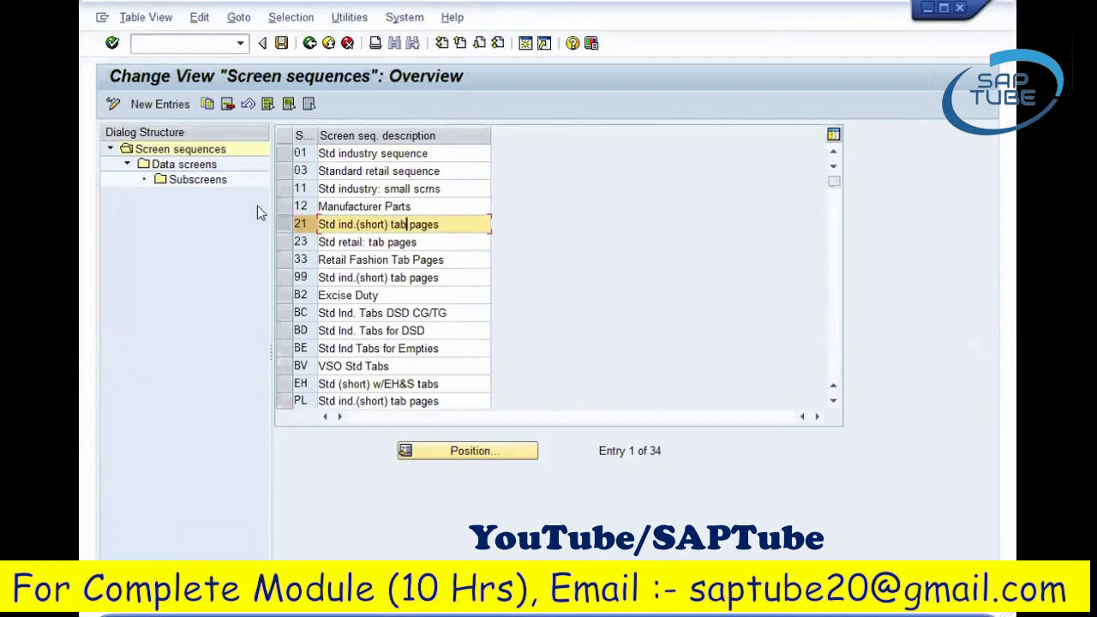
left_click(208, 104)
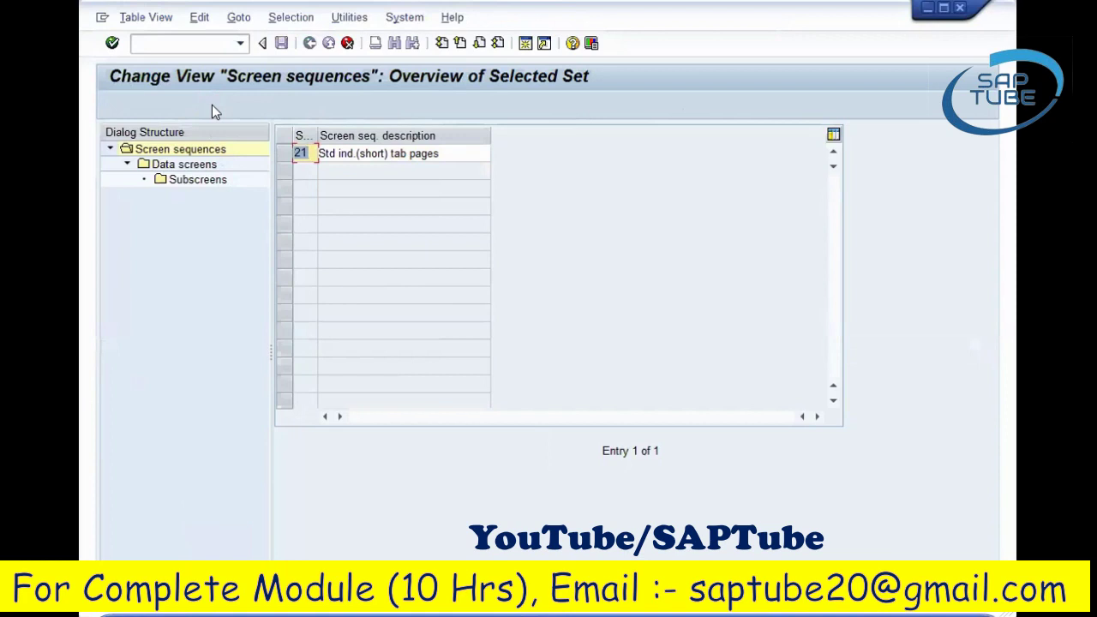
type("yv")
key("Tab")
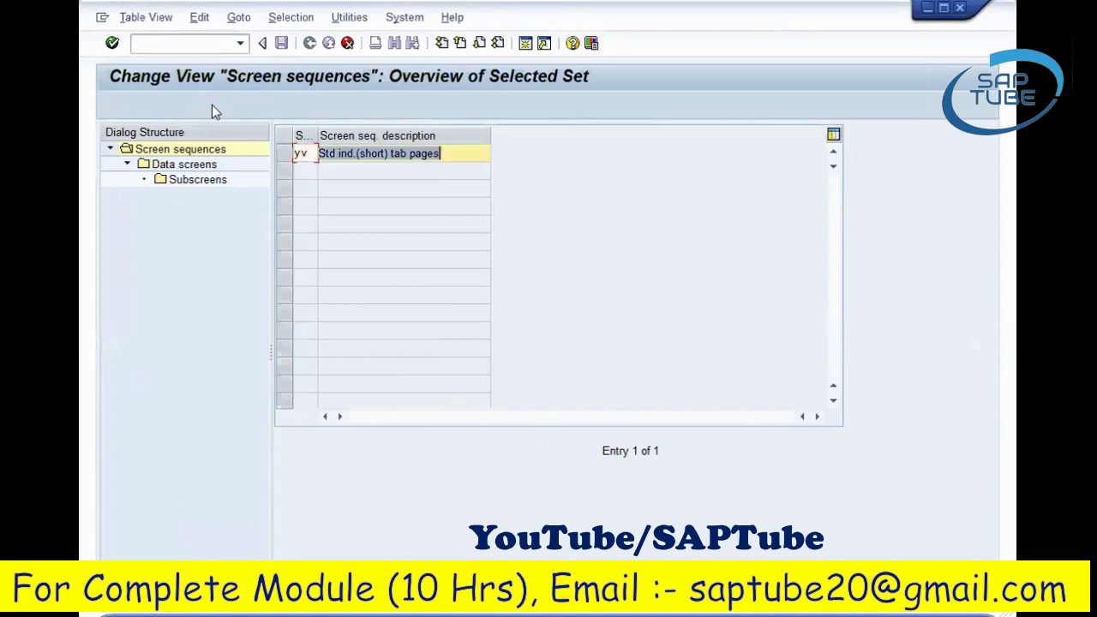
type("VG")
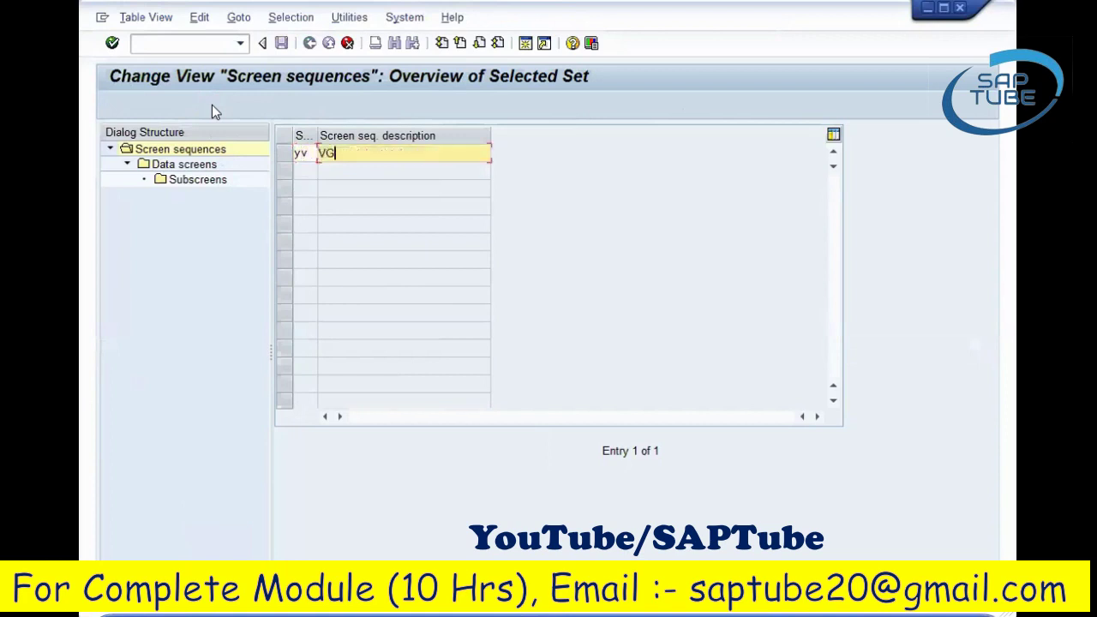
type("01 Screen Sequence 1")
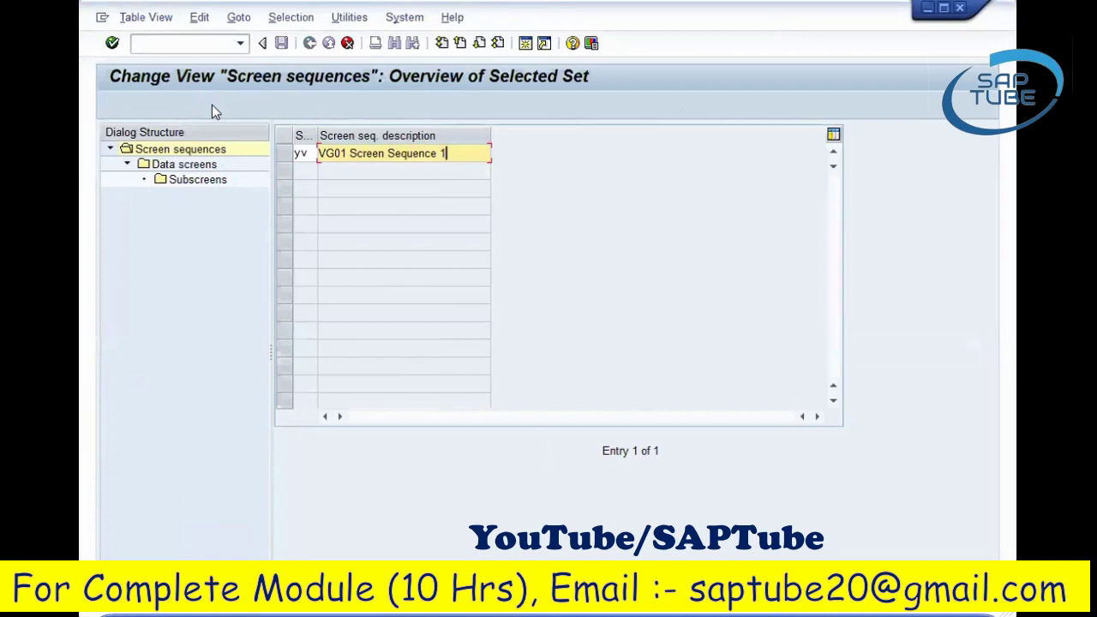
key("Return")
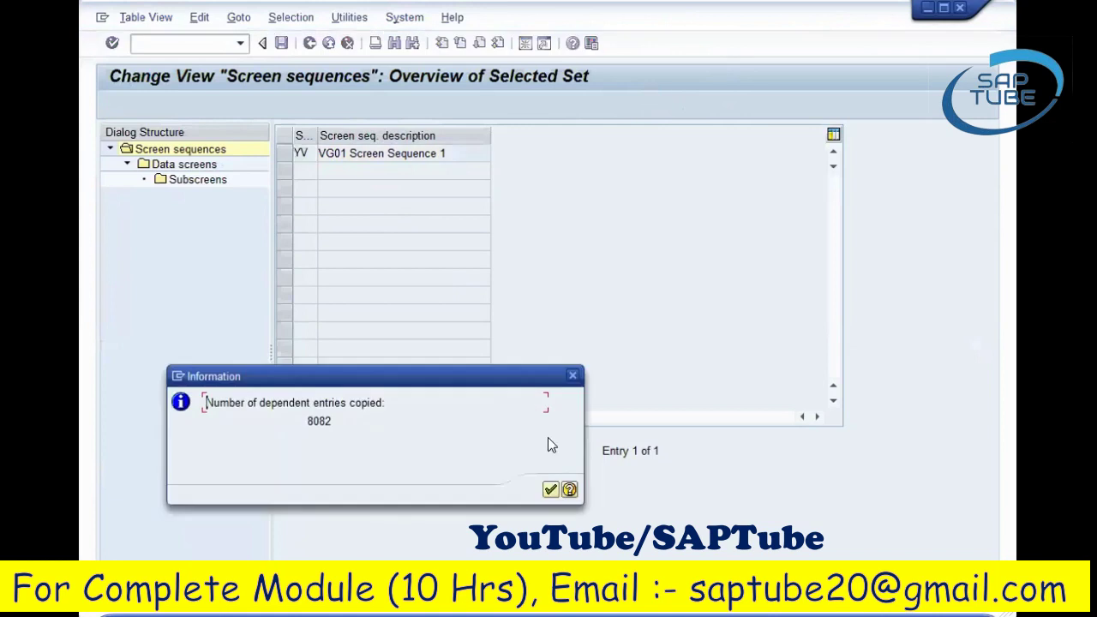
left_click(550, 489)
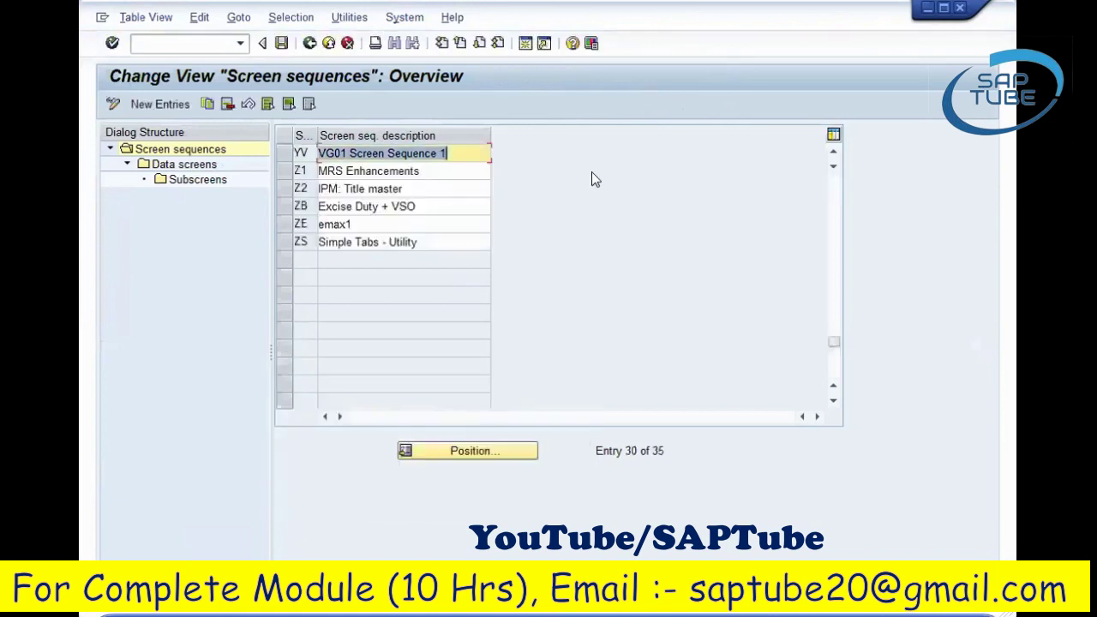
Select screen sequence YV and open its data screens.
left_click(308, 153)
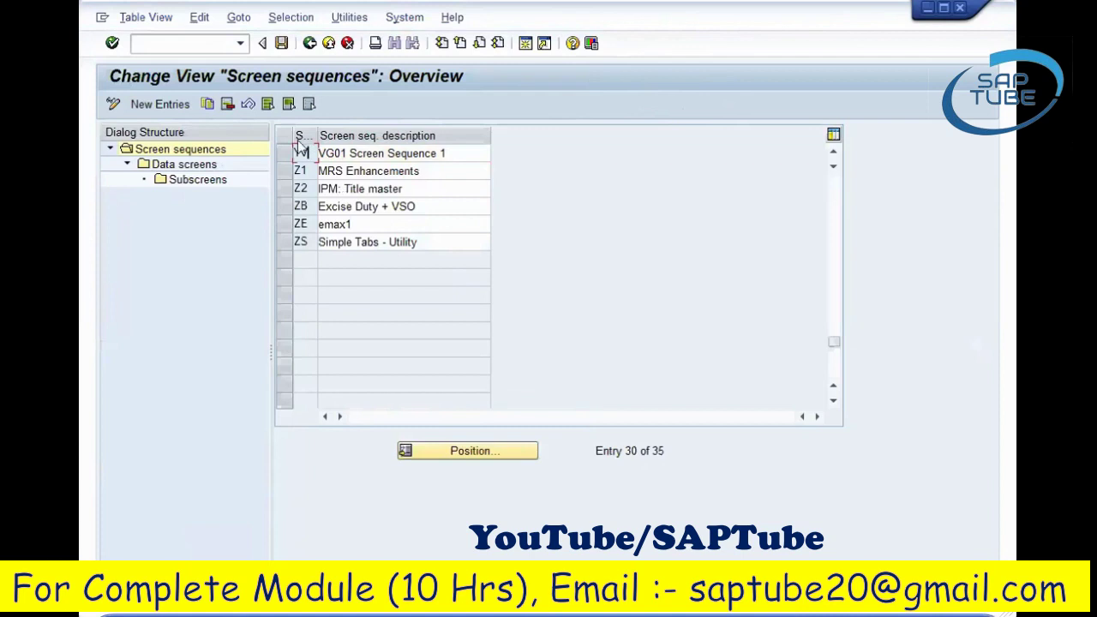
left_click(300, 170)
left_click(334, 153)
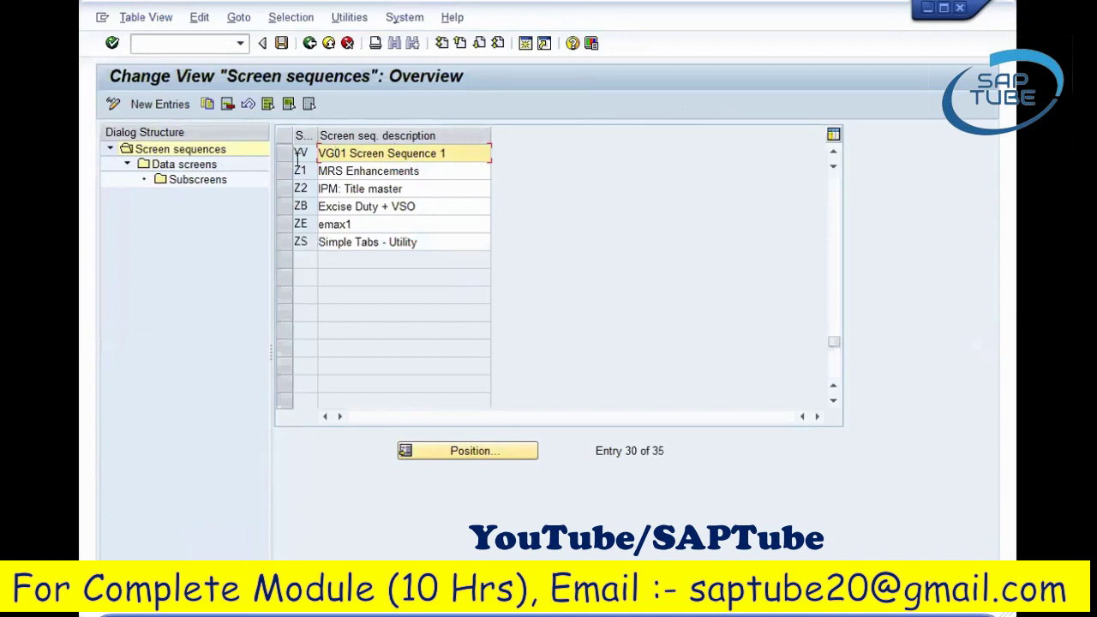
left_click(286, 153)
left_click(187, 166)
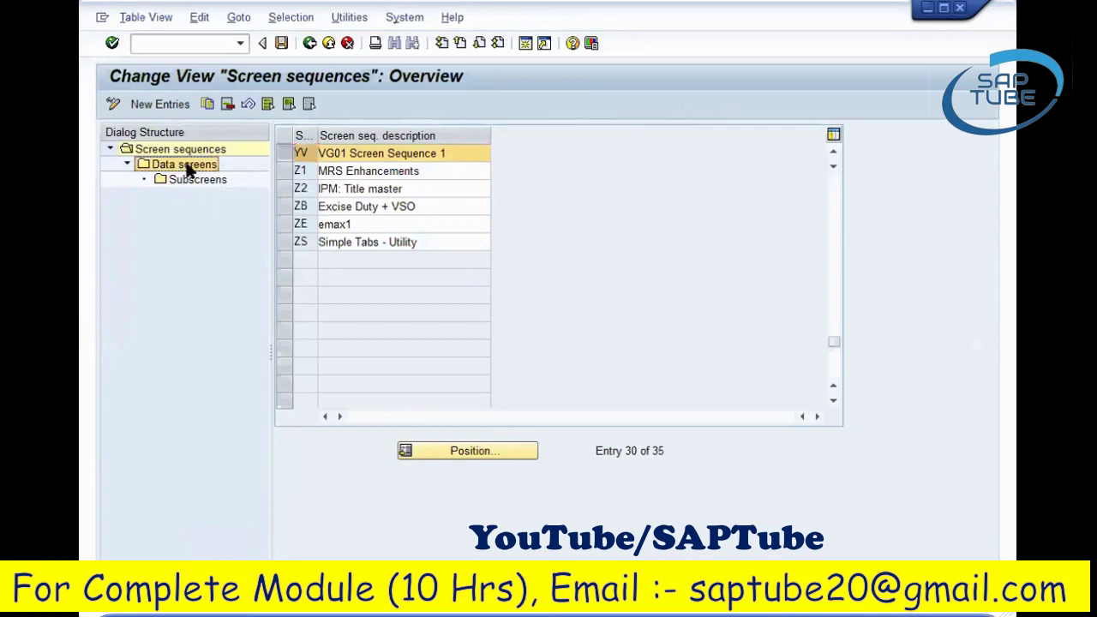
double_click(163, 170)
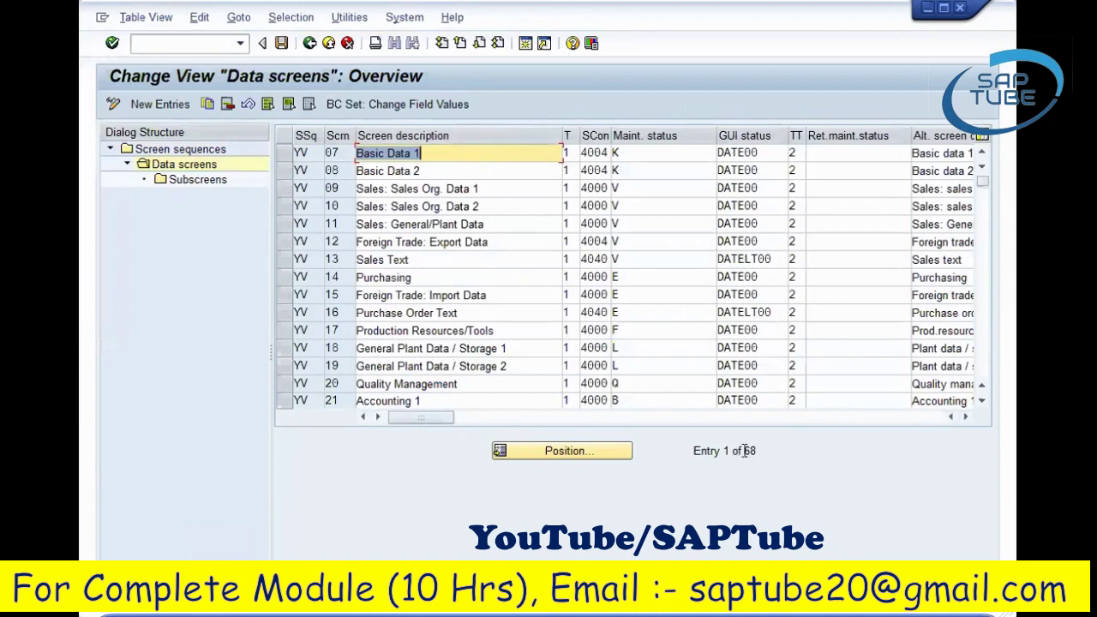
Examine the number of data screens, the screen numbers, and the description and SCon value of Basic Data 1.
left_click_drag(742, 451, 825, 457)
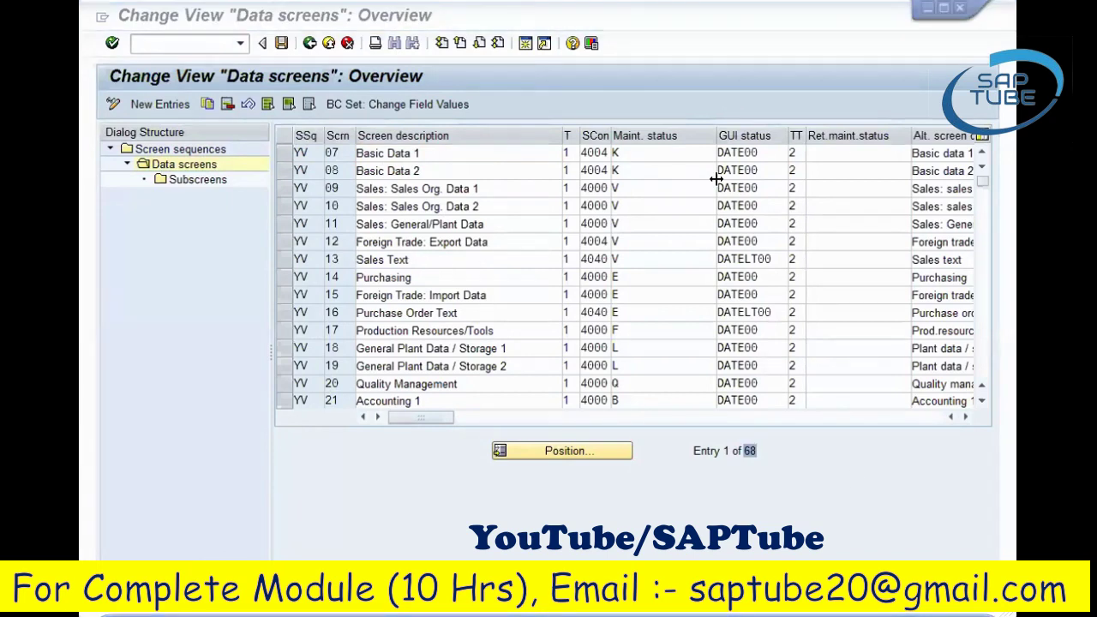
left_click(330, 277)
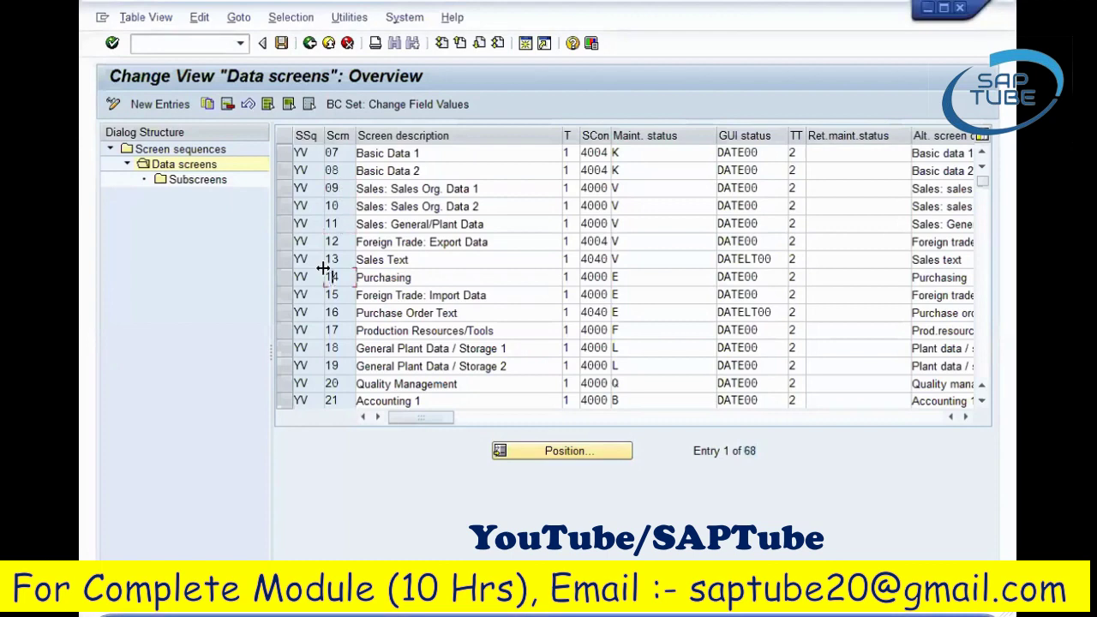
left_click(347, 152)
left_click(421, 153)
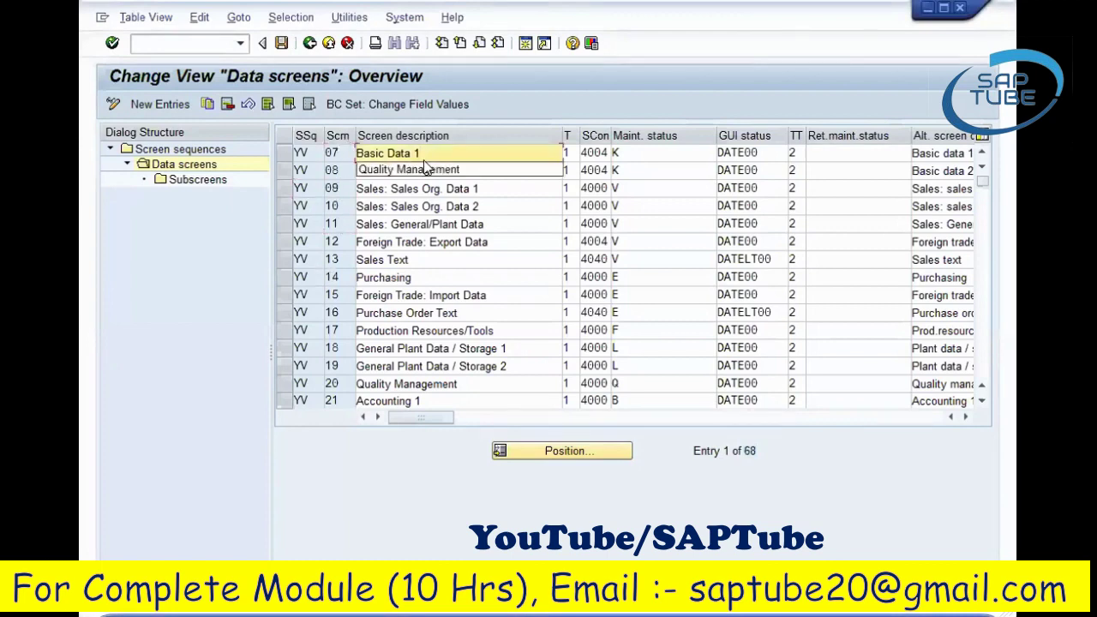
left_click(595, 152)
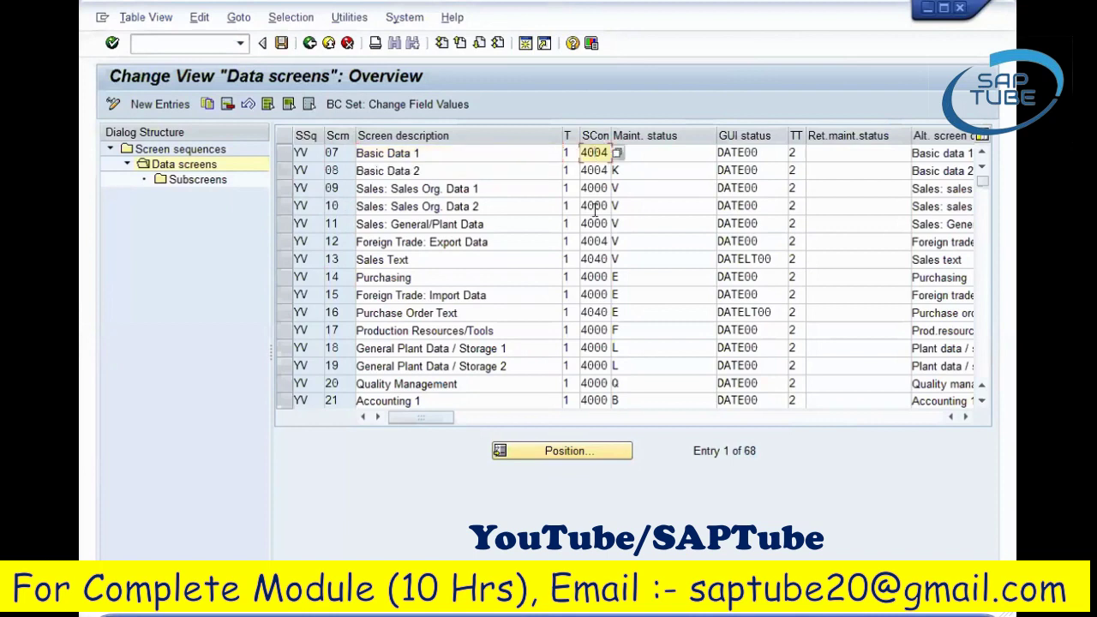
Examine the maintenance status, GUI status and alternative description of Basic Data 1, narrowing the Ret.maint.status column.
left_click(662, 156)
type("K")
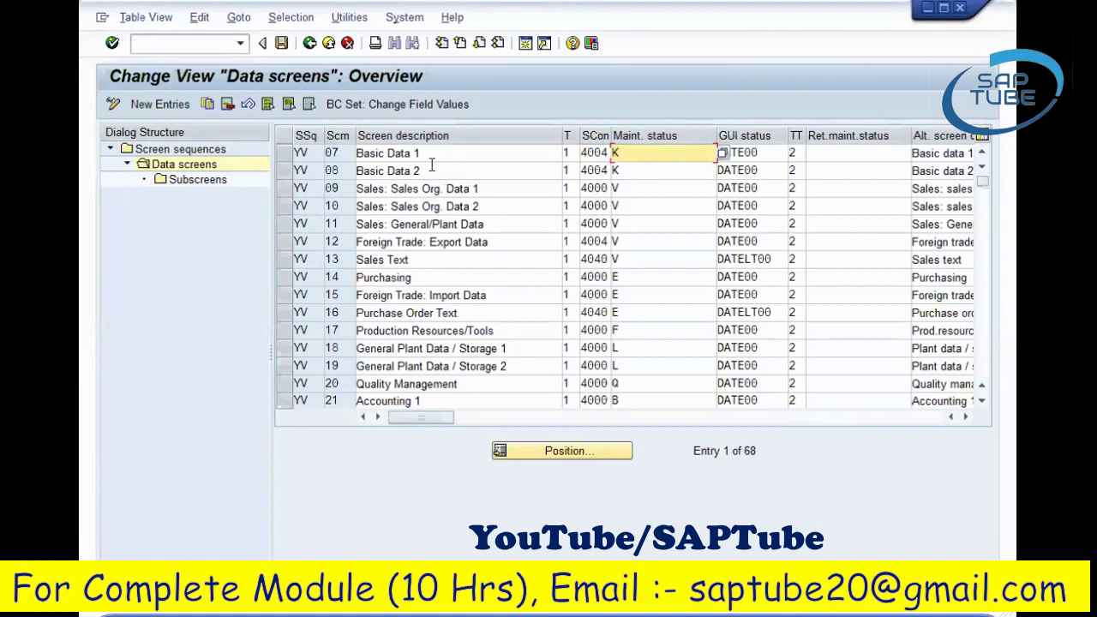
left_click(768, 153)
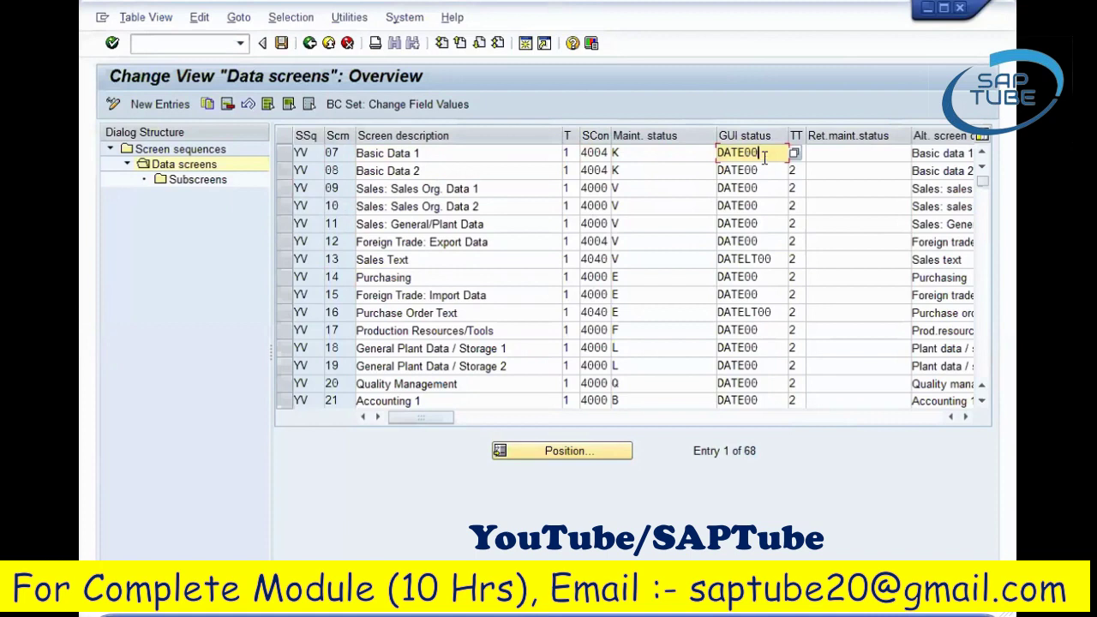
left_click(943, 153)
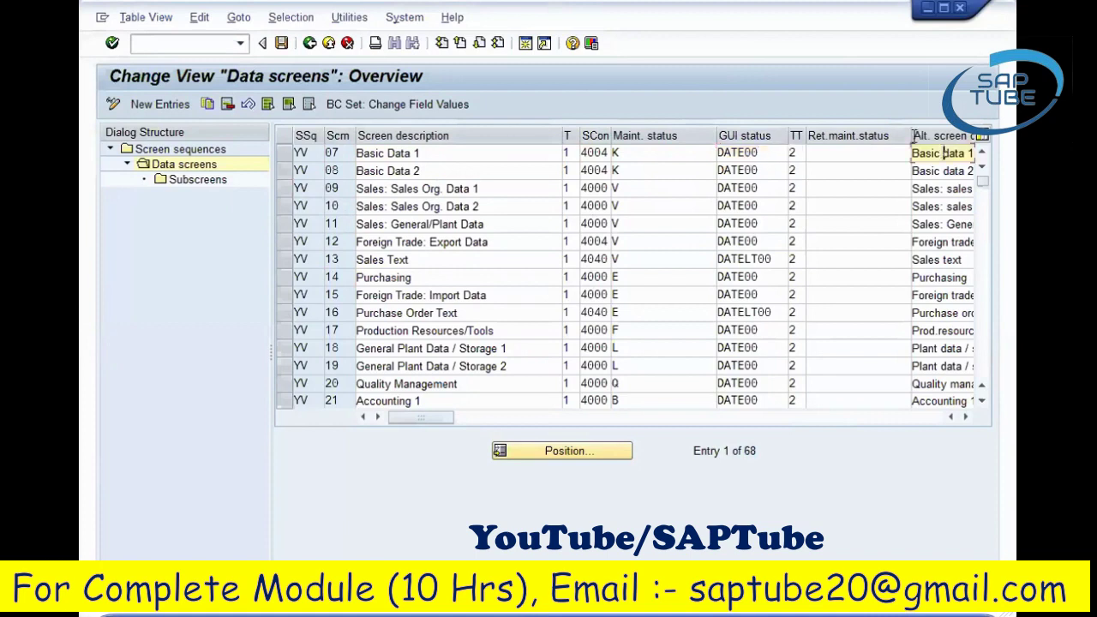
left_click_drag(912, 133, 897, 134)
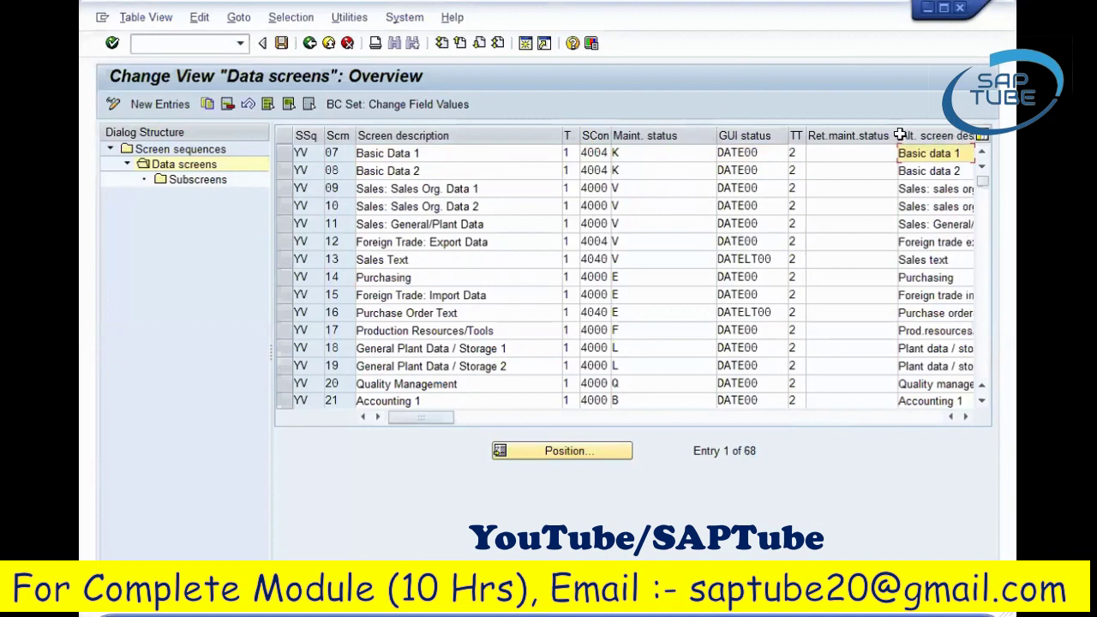
left_click(436, 156)
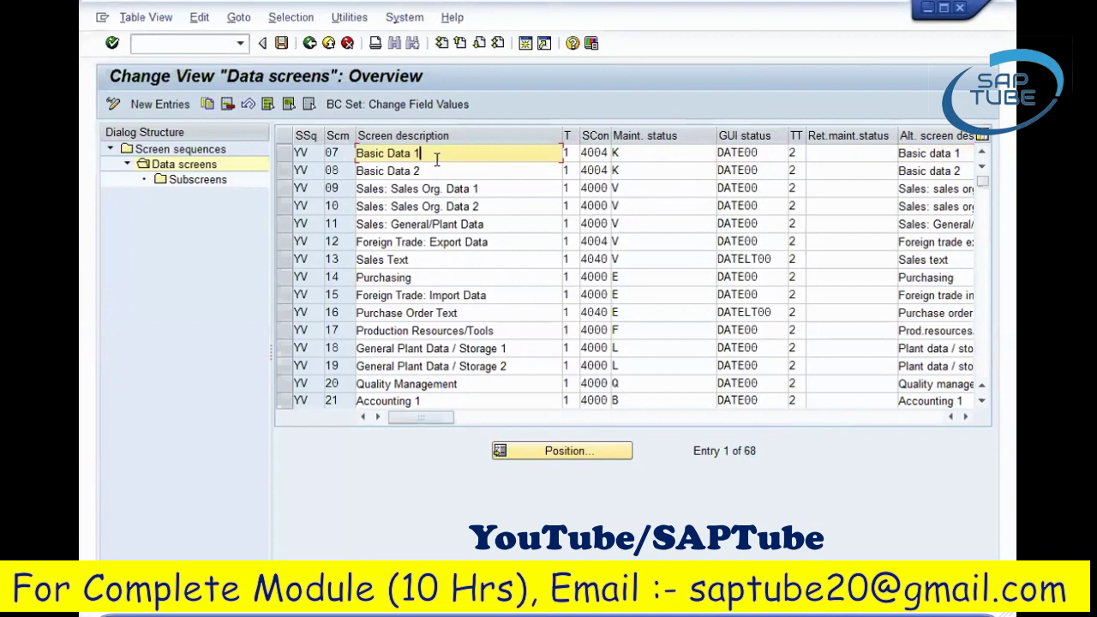
left_click(628, 153)
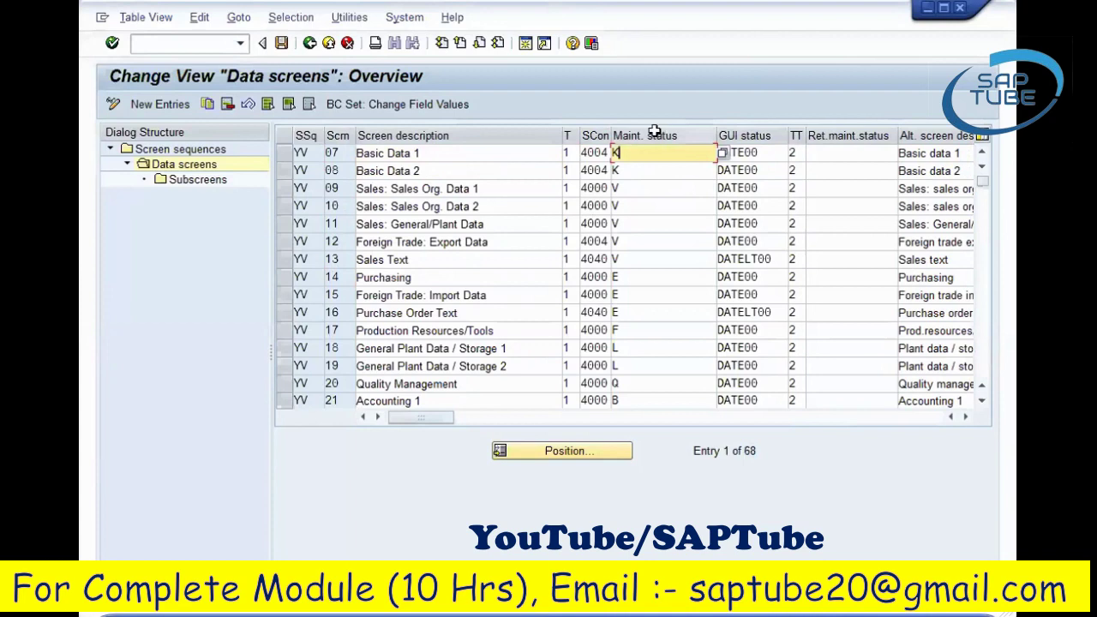
Examine the maintenance statuses of the sales, purchasing and general plant data screens in sequence YV.
left_click(635, 189)
left_click(632, 258)
left_click(636, 313)
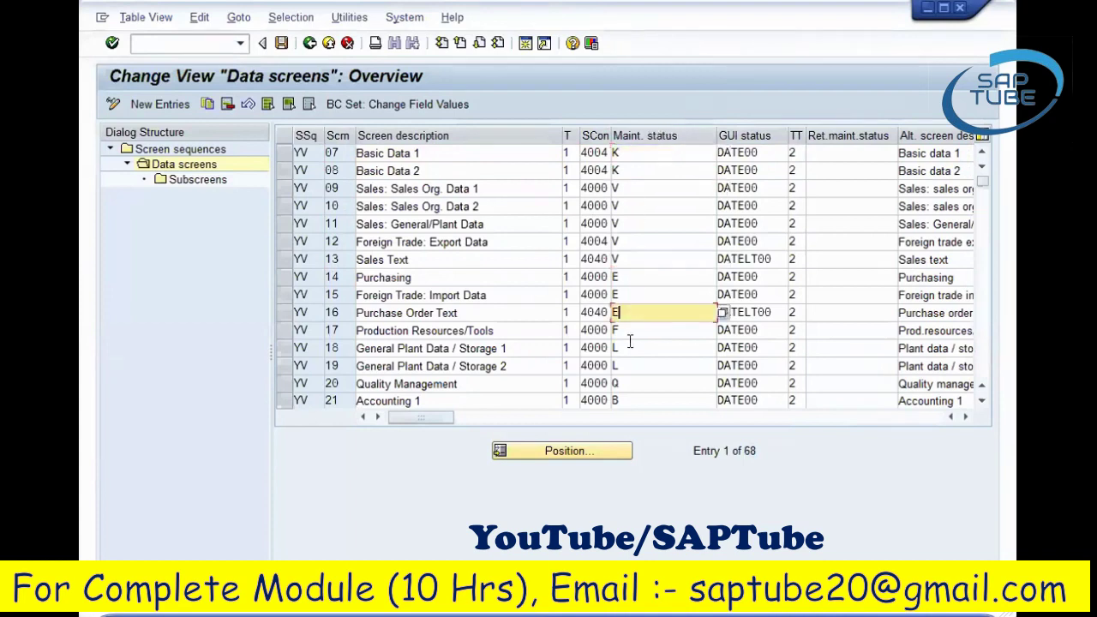
left_click(619, 348)
left_click(516, 291)
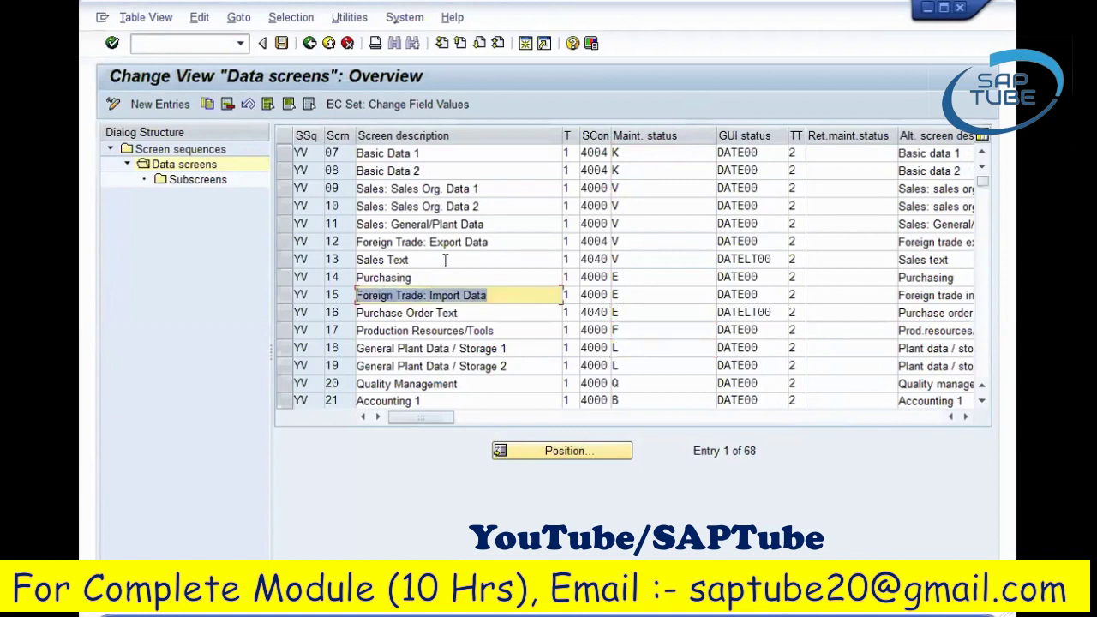
Examine the maintenance statuses of the remaining YV data screens, especially Descriptions and Units of Measure.
scroll(603, 223, "down", 2)
scroll(603, 222, "down", 5)
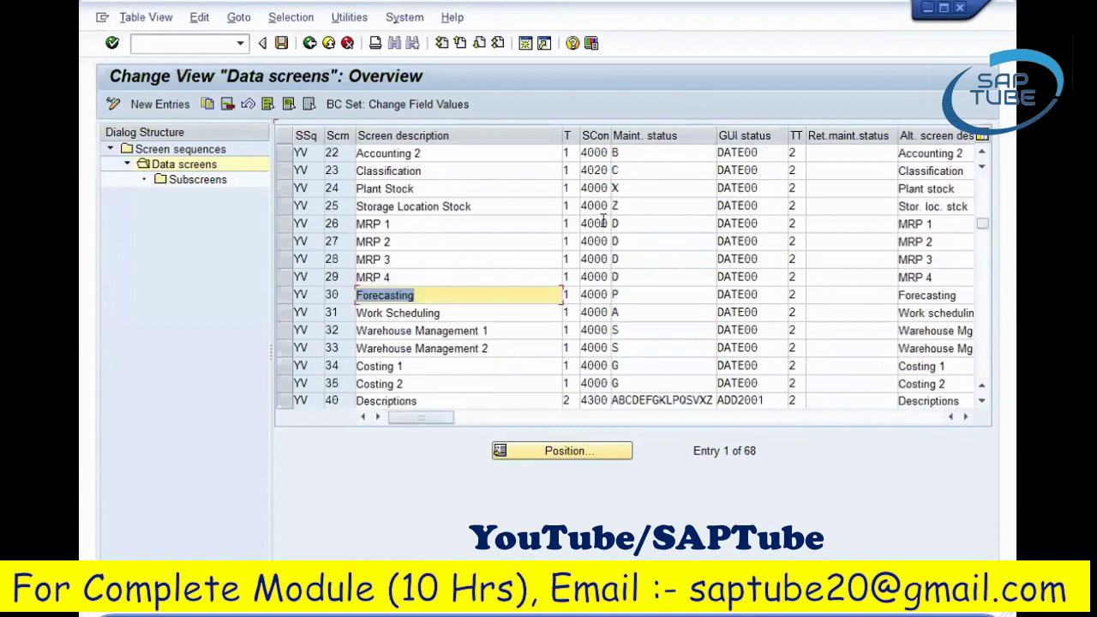
left_click_drag(659, 294, 722, 294)
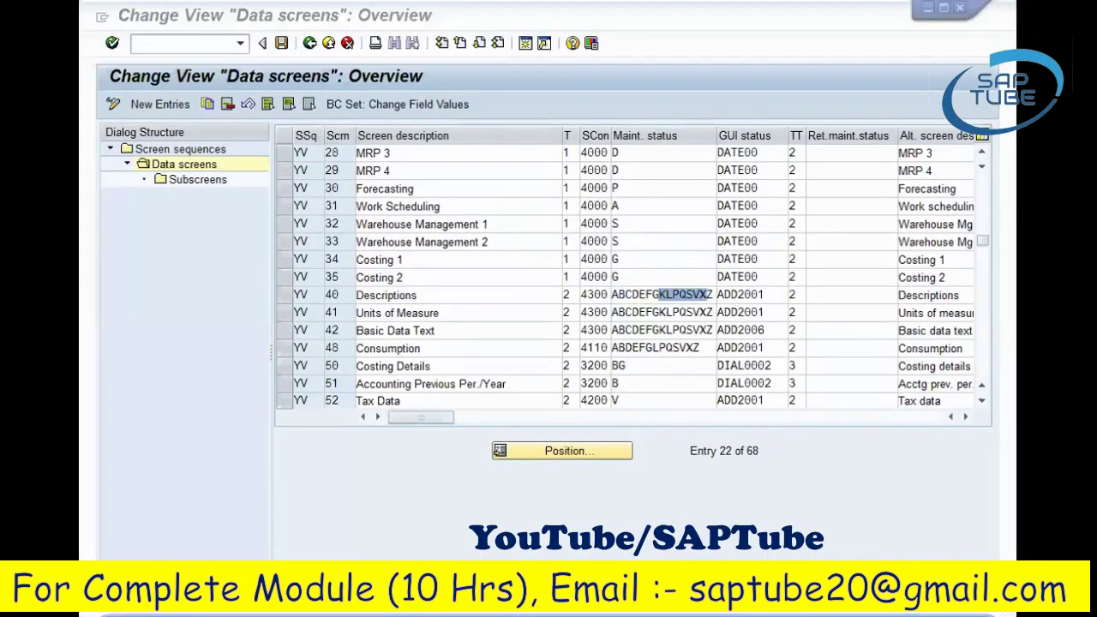
left_click(433, 294)
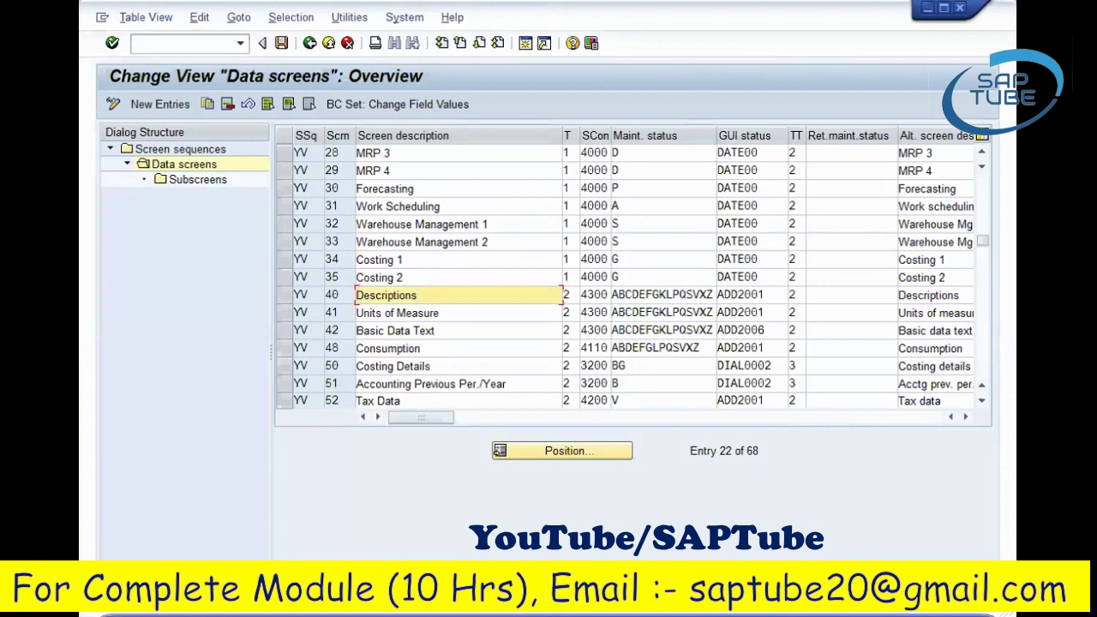
left_click(650, 311)
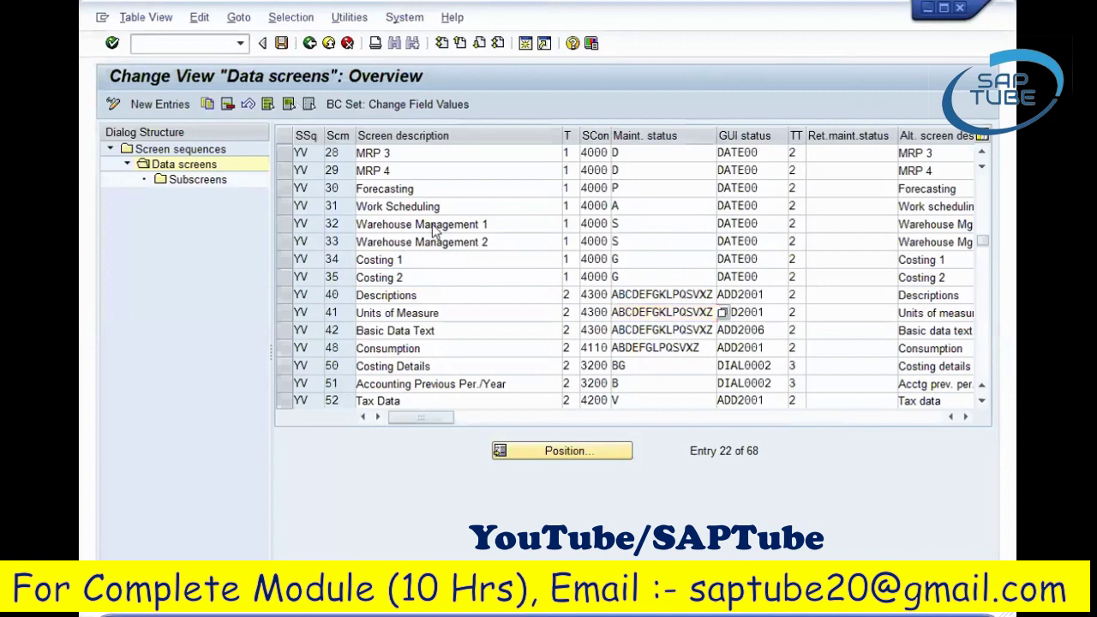
scroll(431, 233, "up", 1)
scroll(430, 233, "up", 6)
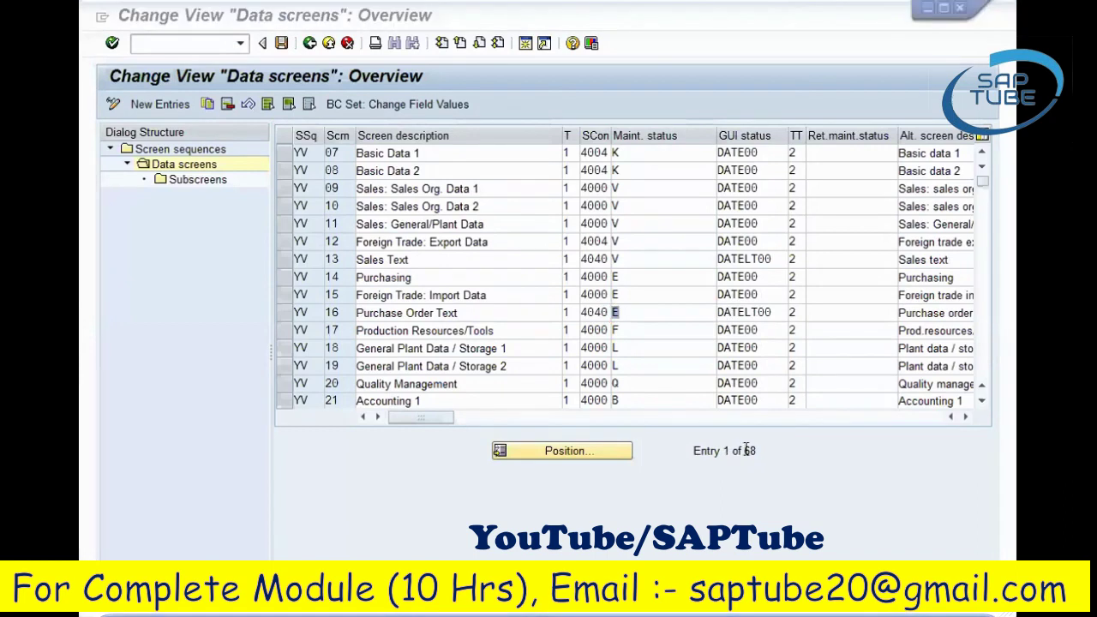
Select all YV data screens except Basic Data 1, Basic Data 2, Purchasing and Purchase Order Text.
left_click(267, 103)
left_click(285, 154)
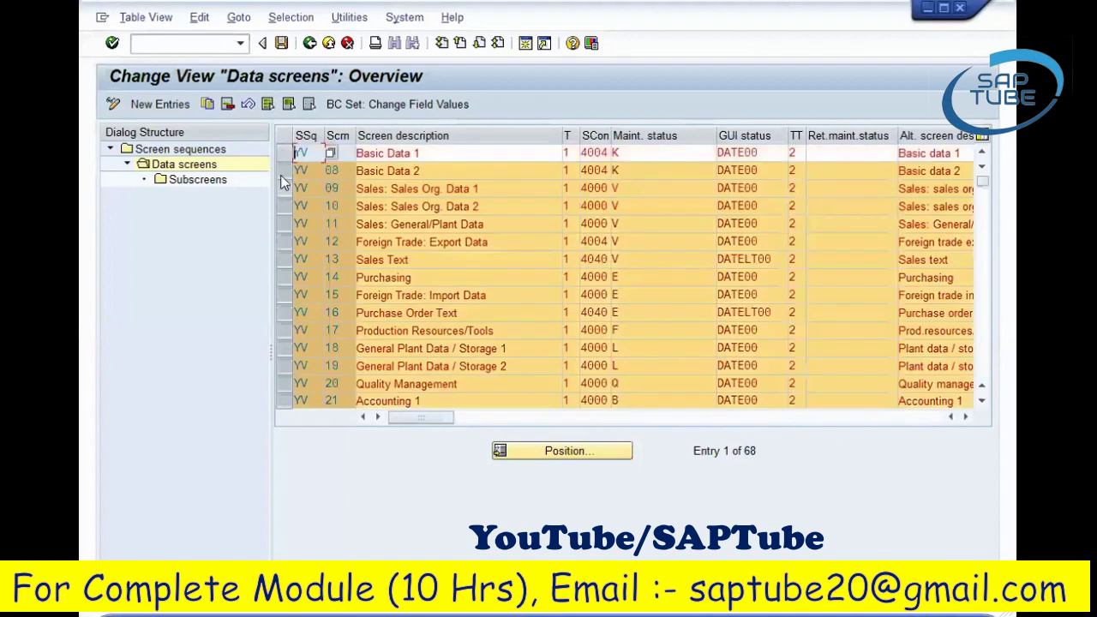
left_click(285, 171)
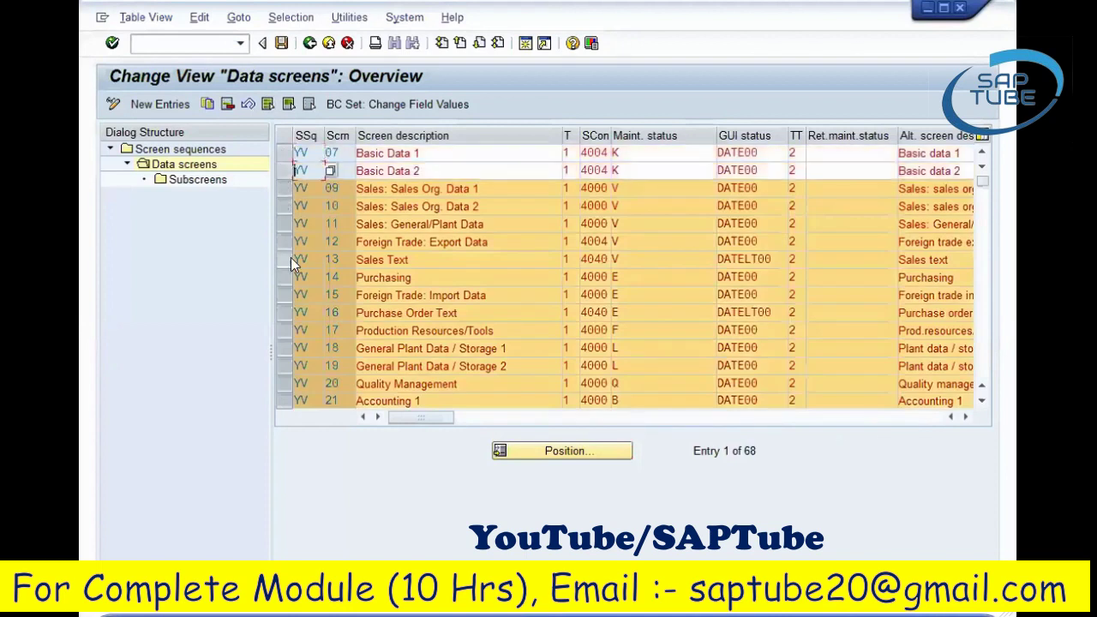
left_click(285, 277)
left_click(285, 313)
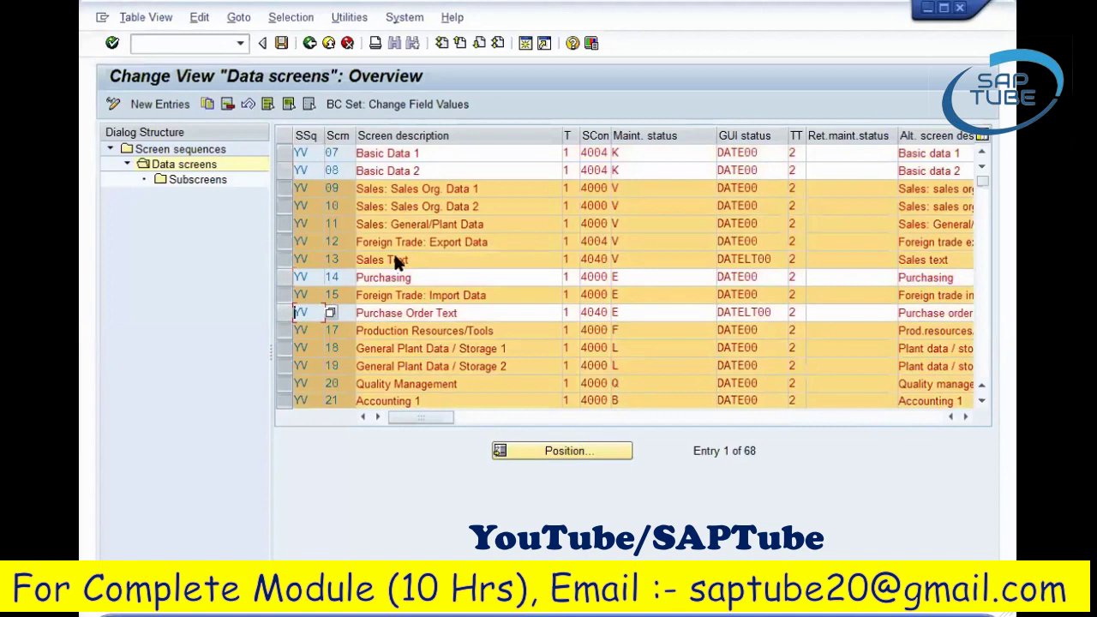
Exclude General Plant Data / Storage 1 and 2 and Accounting 1 and 2 from the selection.
scroll(298, 257, "down", 2)
left_click(280, 241)
left_click(282, 259)
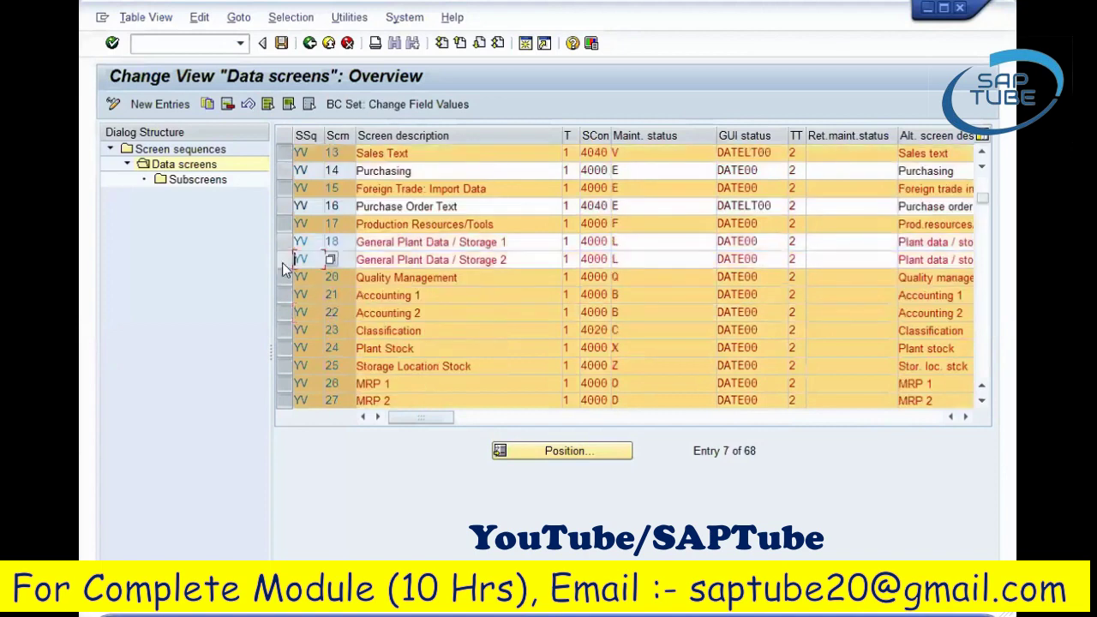
left_click(282, 296)
left_click(282, 312)
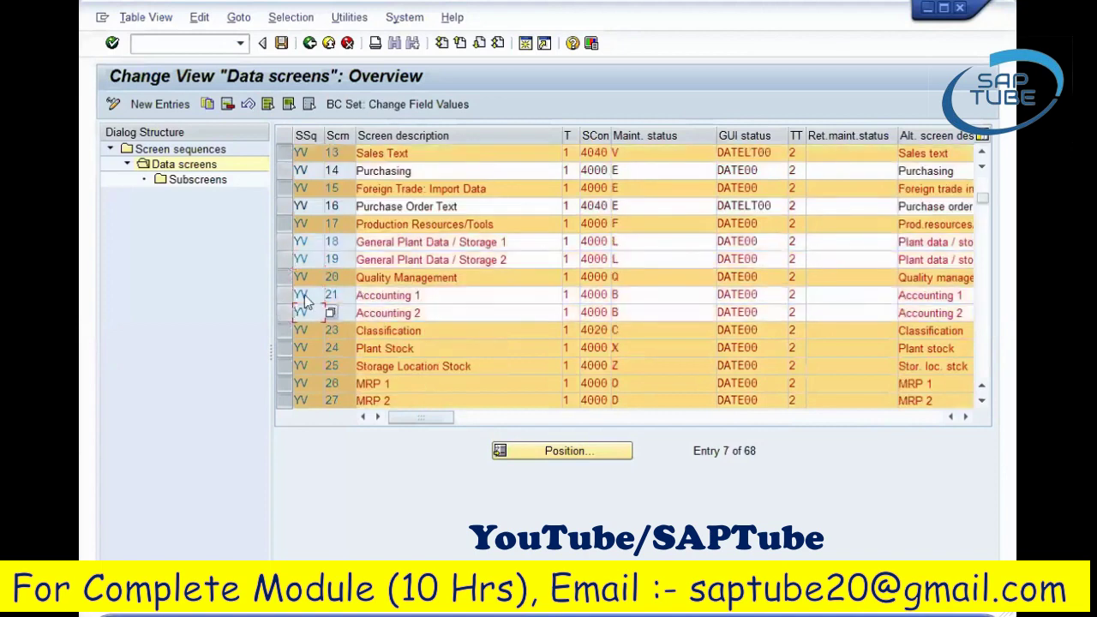
Exclude MRP 1, MRP 2, MRP 3 and MRP 4 from the selected data screens.
scroll(308, 295, "down", 2)
left_click(282, 277)
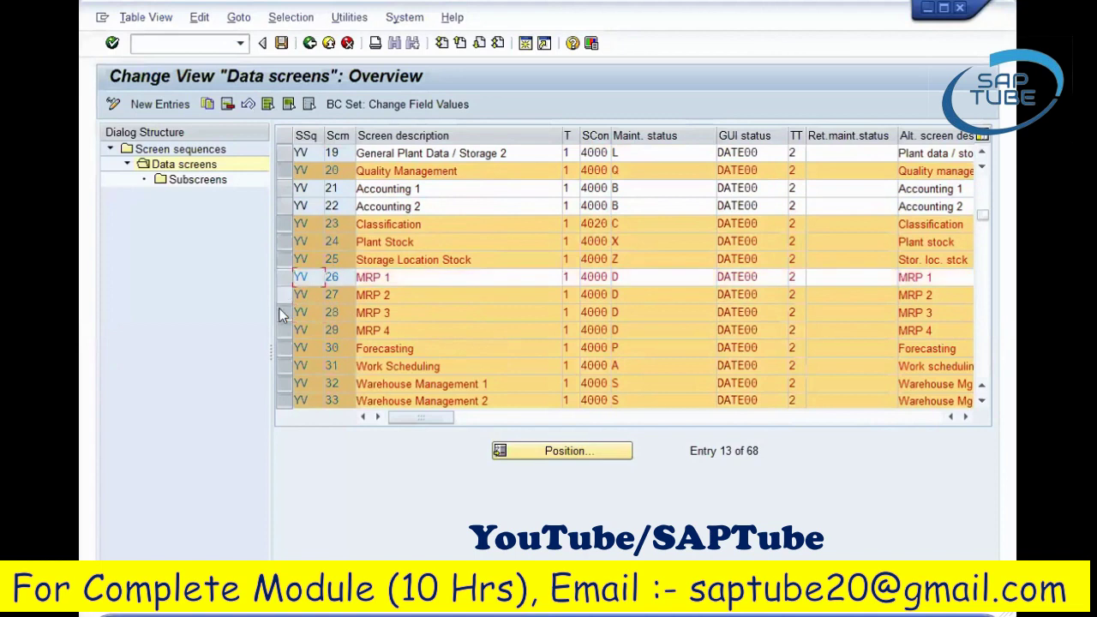
left_click(280, 295)
scroll(418, 286, "down", 3)
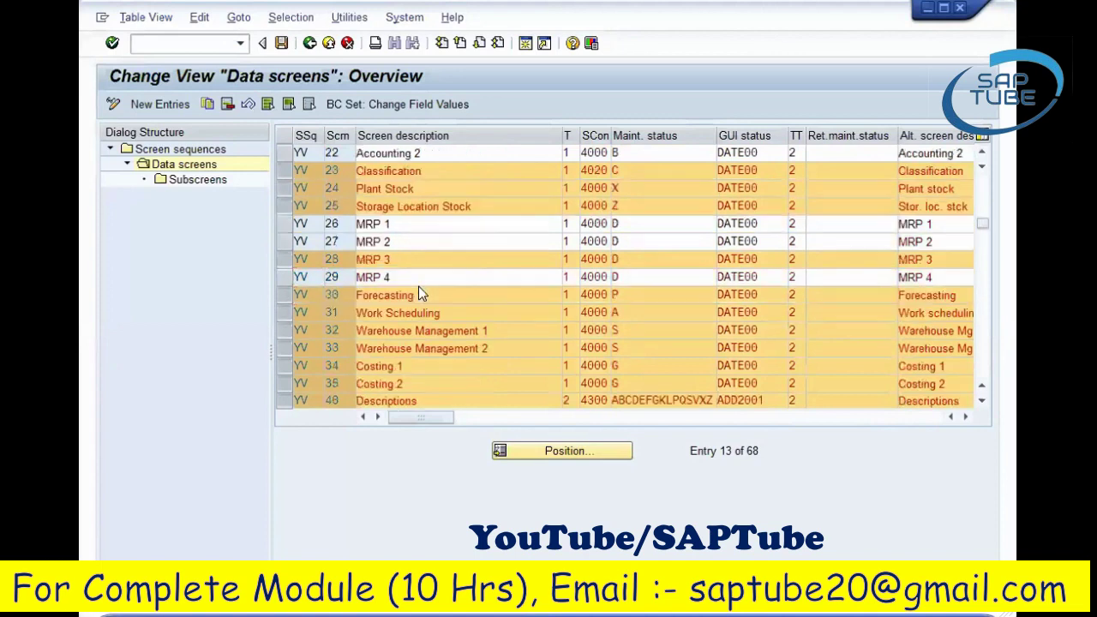
left_click(284, 153)
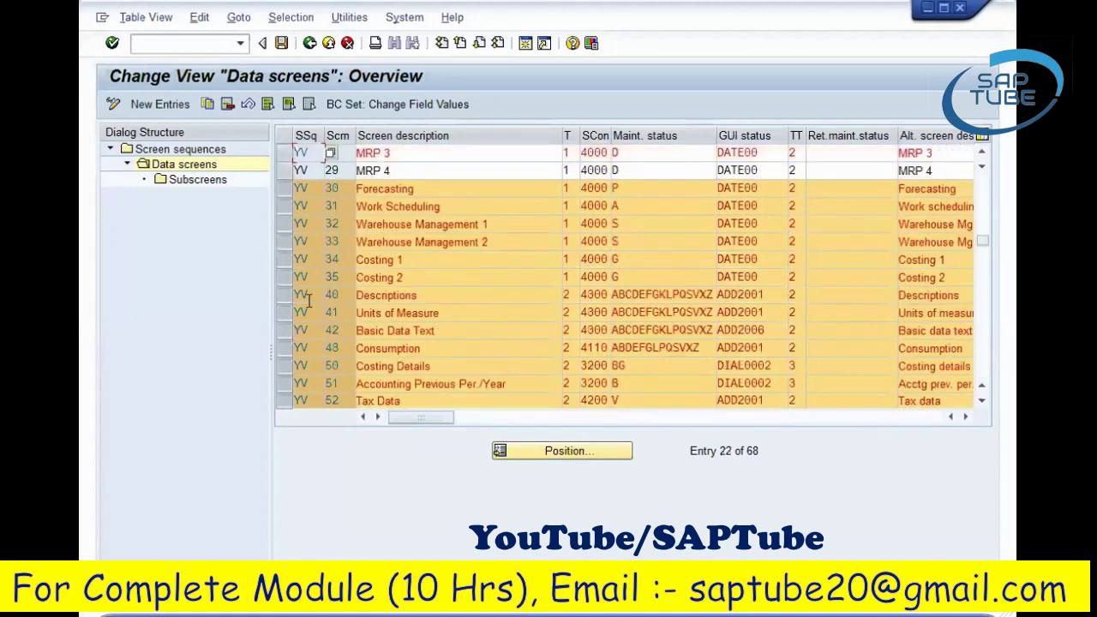
Exclude Descriptions, Units of Measure, Basic Data Text, Document Data, Inspection Text and Internal Comment from the selection.
left_click(284, 294)
left_click(284, 313)
left_click(283, 330)
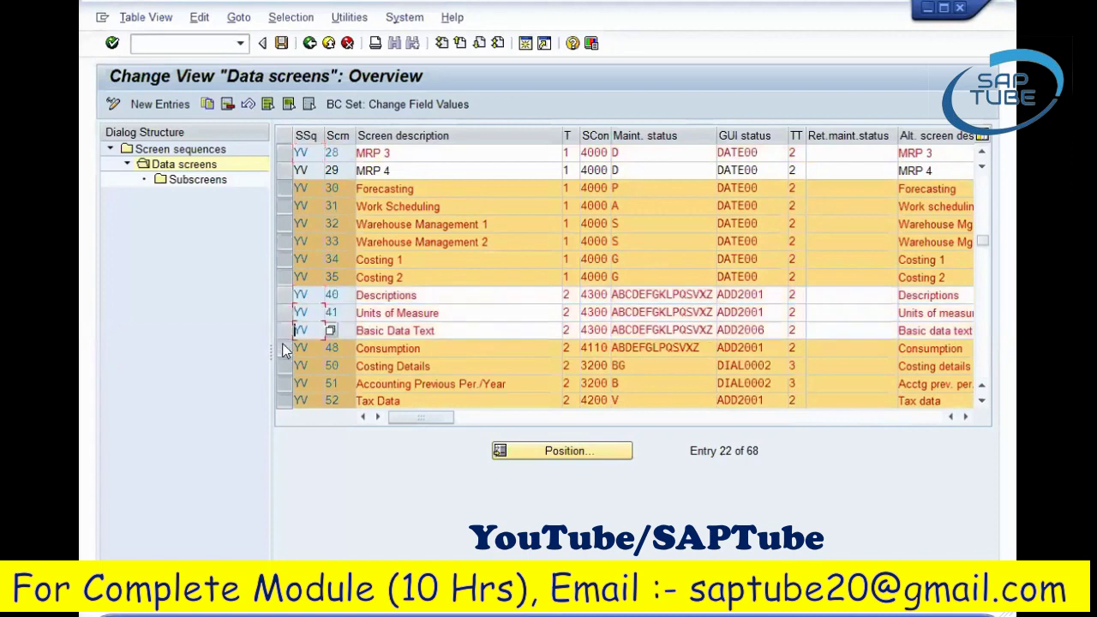
scroll(282, 343, "down", 4)
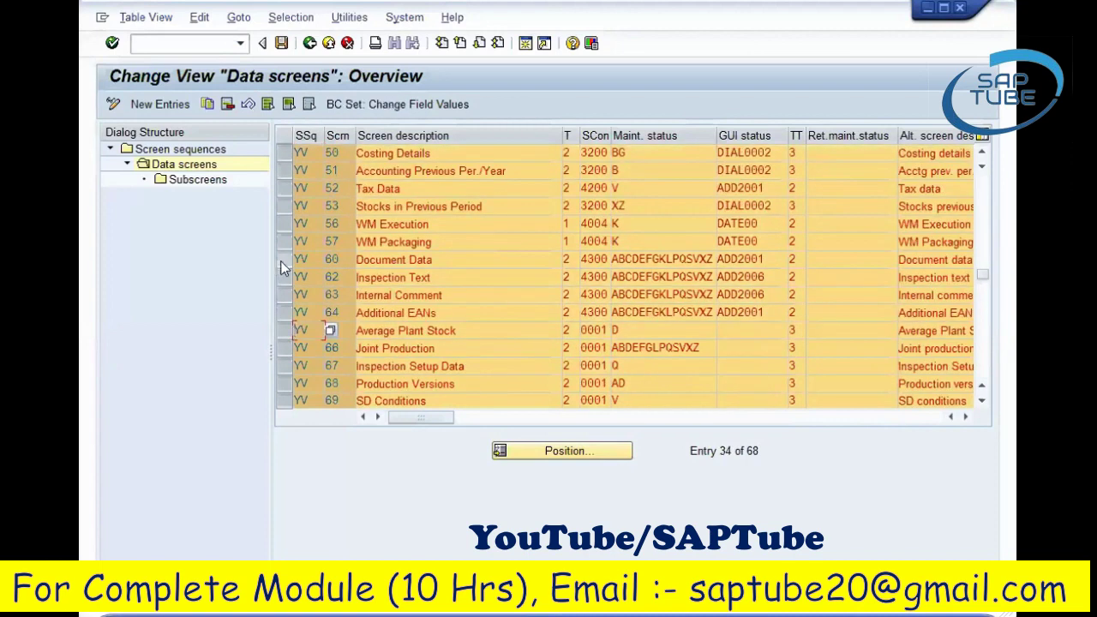
left_click(284, 259)
left_click(283, 277)
left_click(284, 295)
Delete the selected YV data screens with their dependent entries and acknowledge the deletion information.
scroll(435, 297, "up", 9)
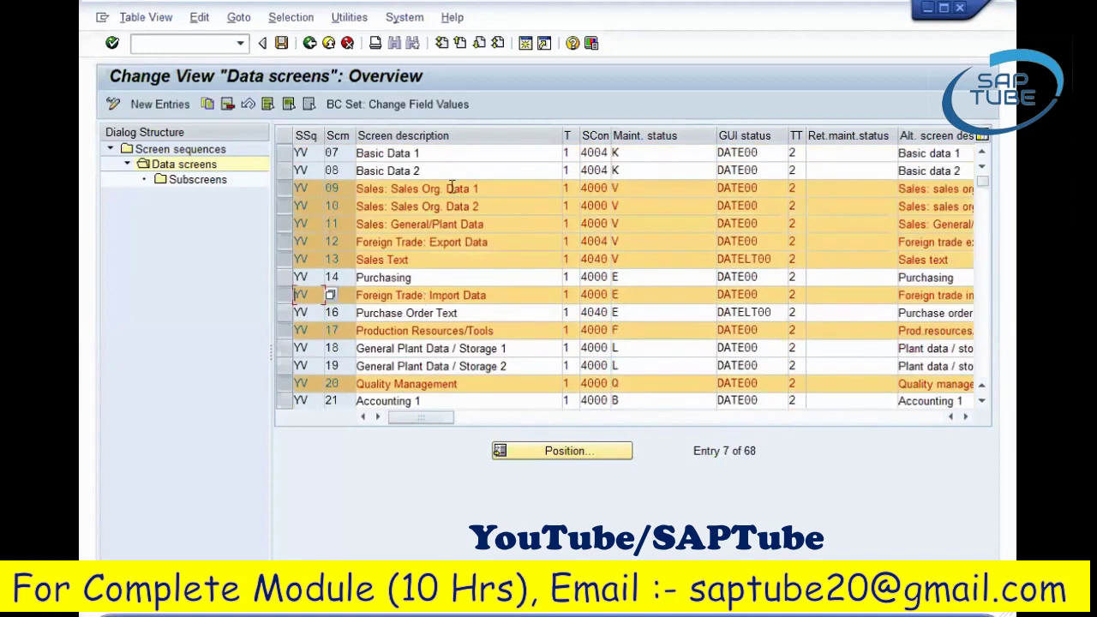
scroll(446, 313, "up", 2)
left_click(228, 104)
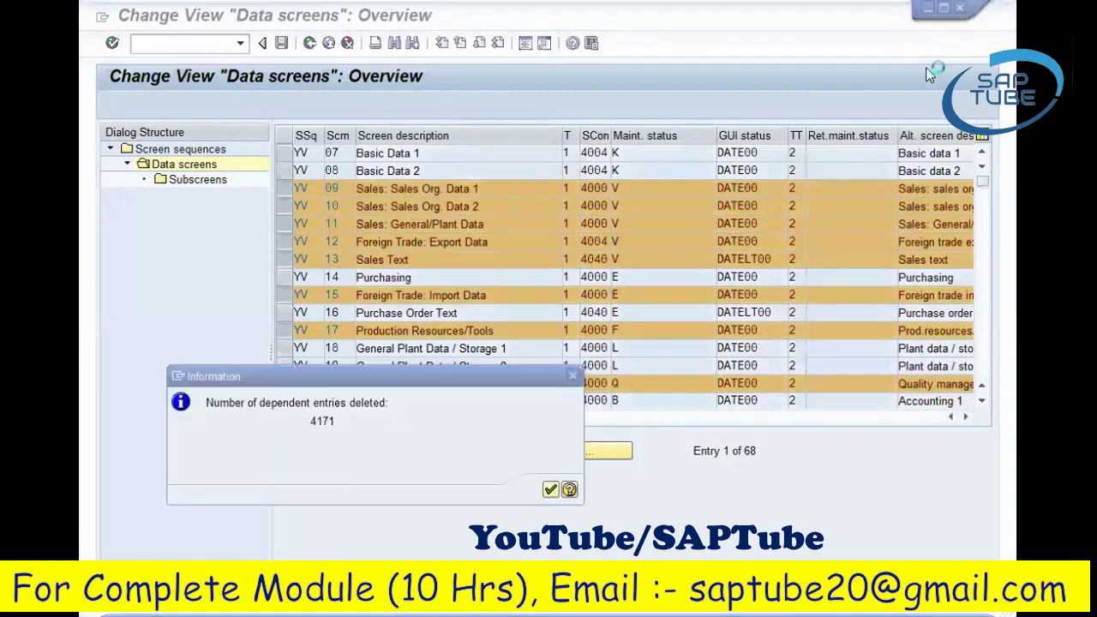
left_click(441, 375)
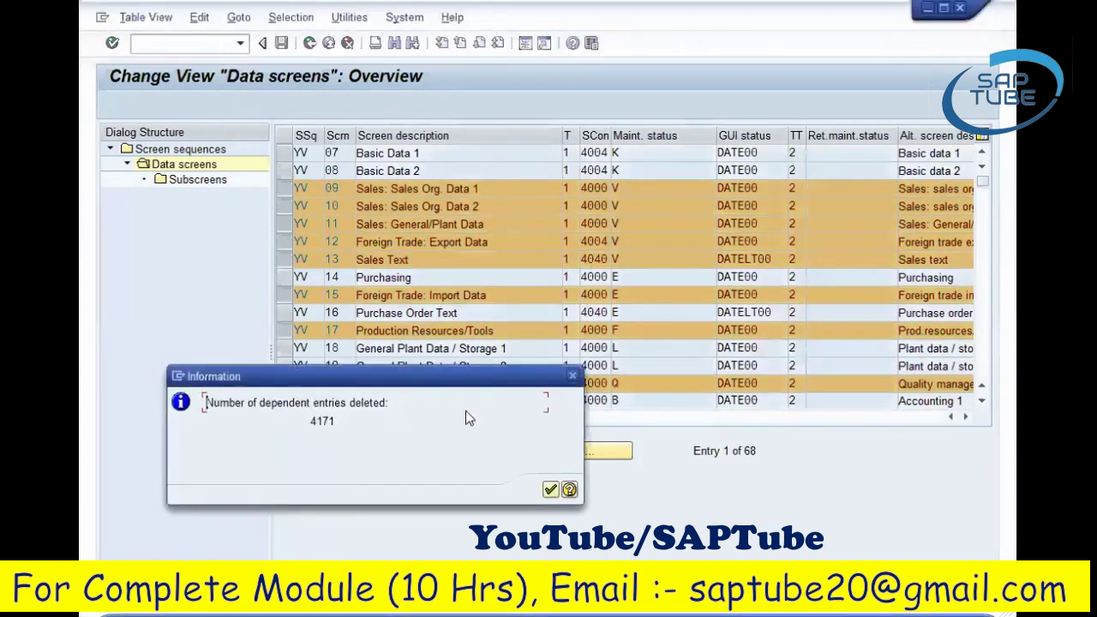
left_click(546, 490)
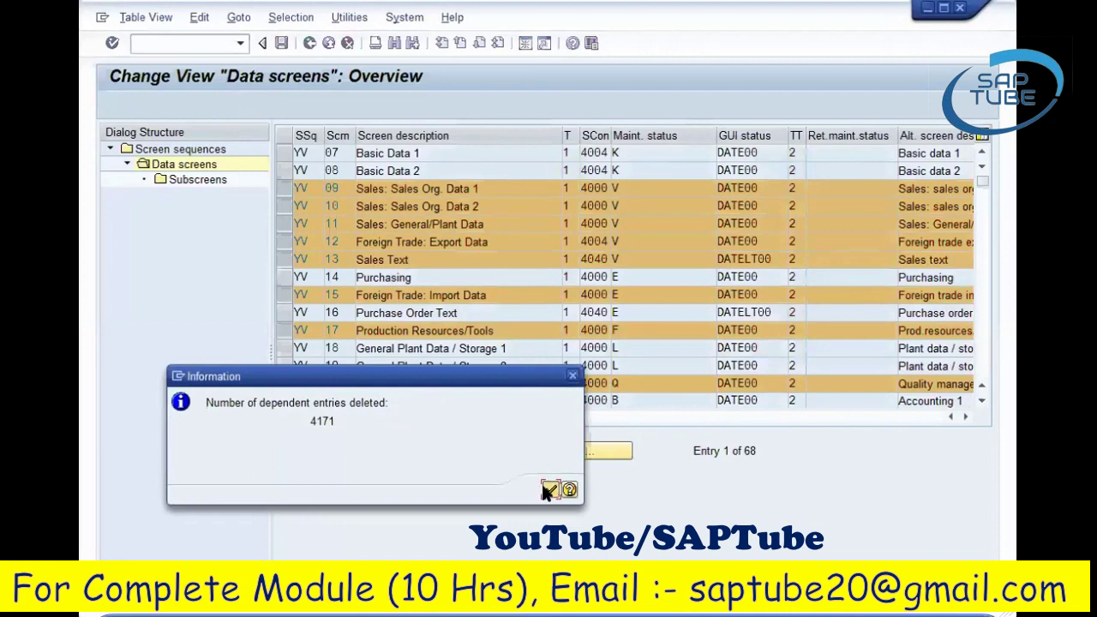
left_click(545, 491)
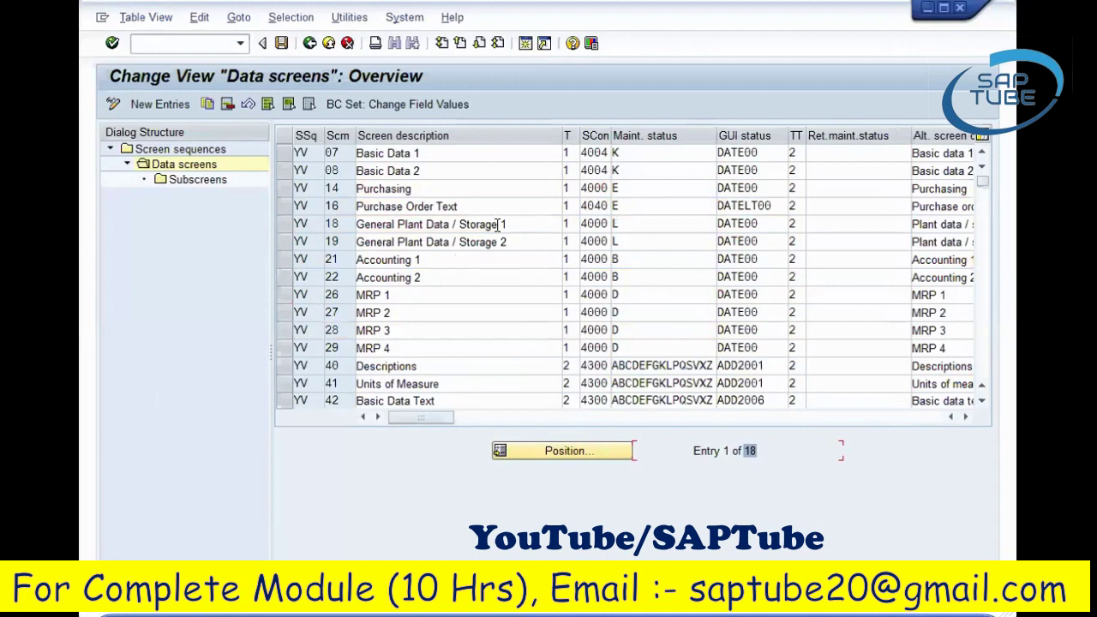
Open the subscreens of Basic Data 1 in sequence YV and simulate its data screen.
left_click(282, 152)
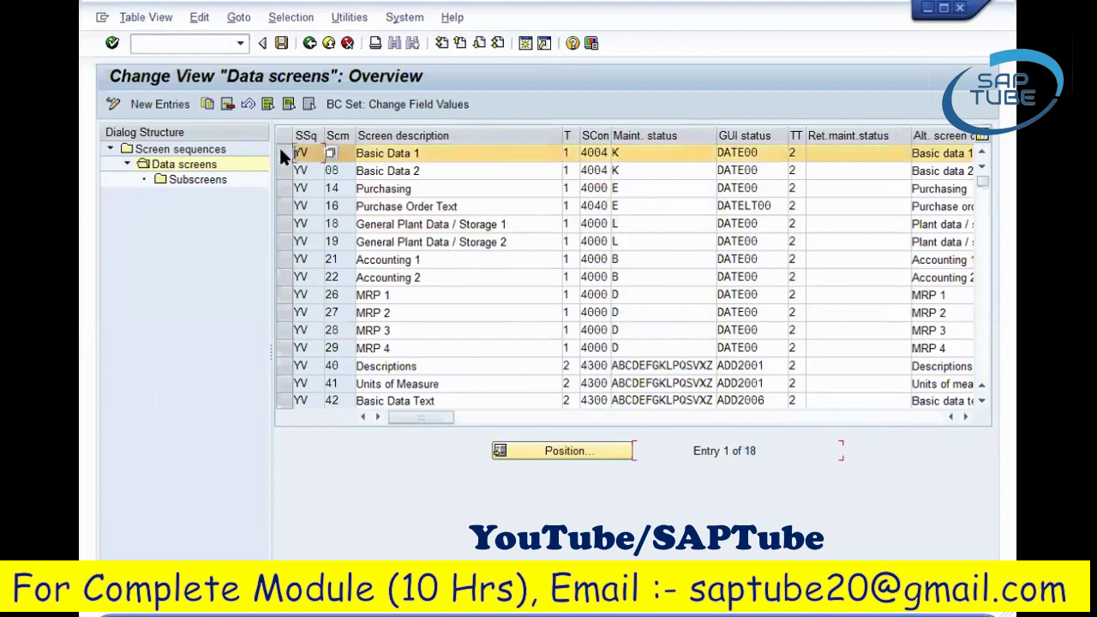
left_click(164, 180)
double_click(164, 180)
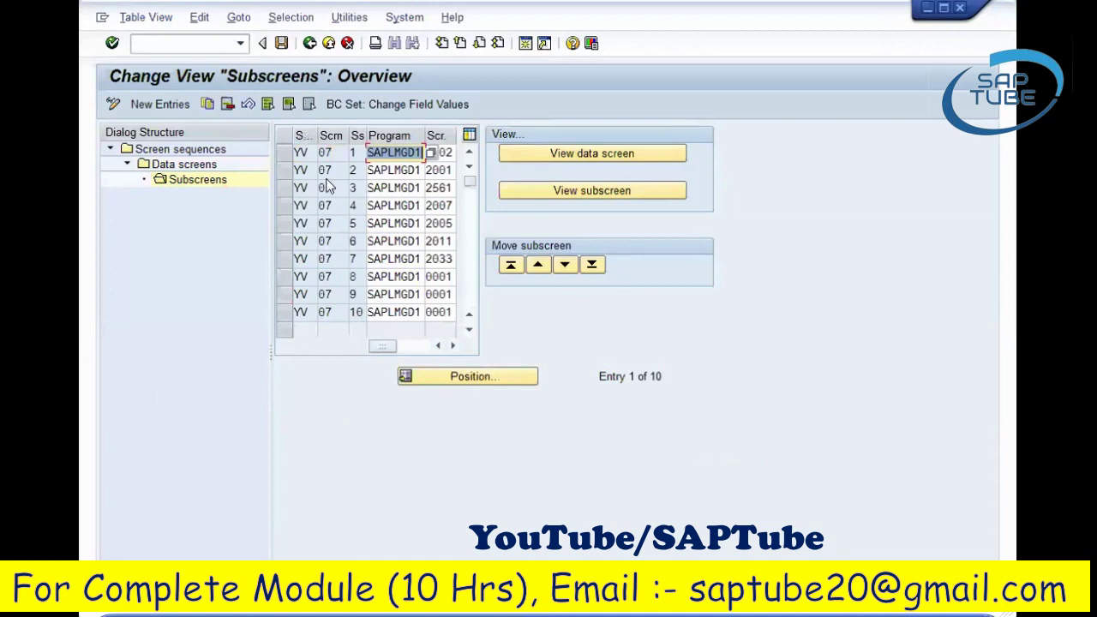
left_click(602, 152)
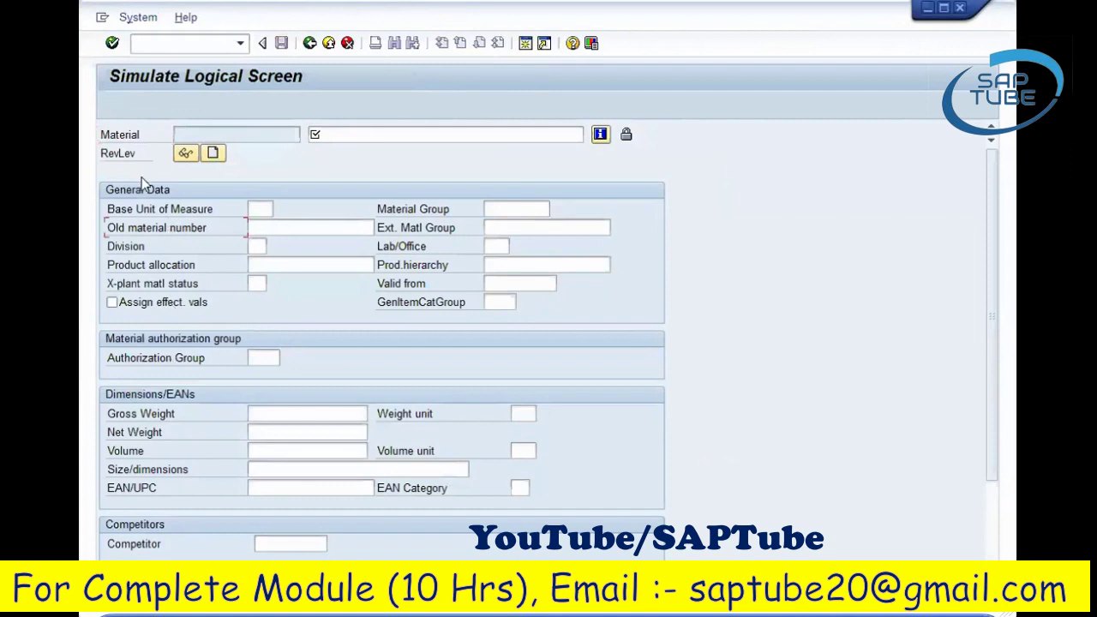
Examine the field groups of the simulated Basic Data 1 screen, return to its subscreens, and check subscreens 1 and 10.
left_click(118, 135)
left_click(174, 359)
scroll(159, 358, "down", 2)
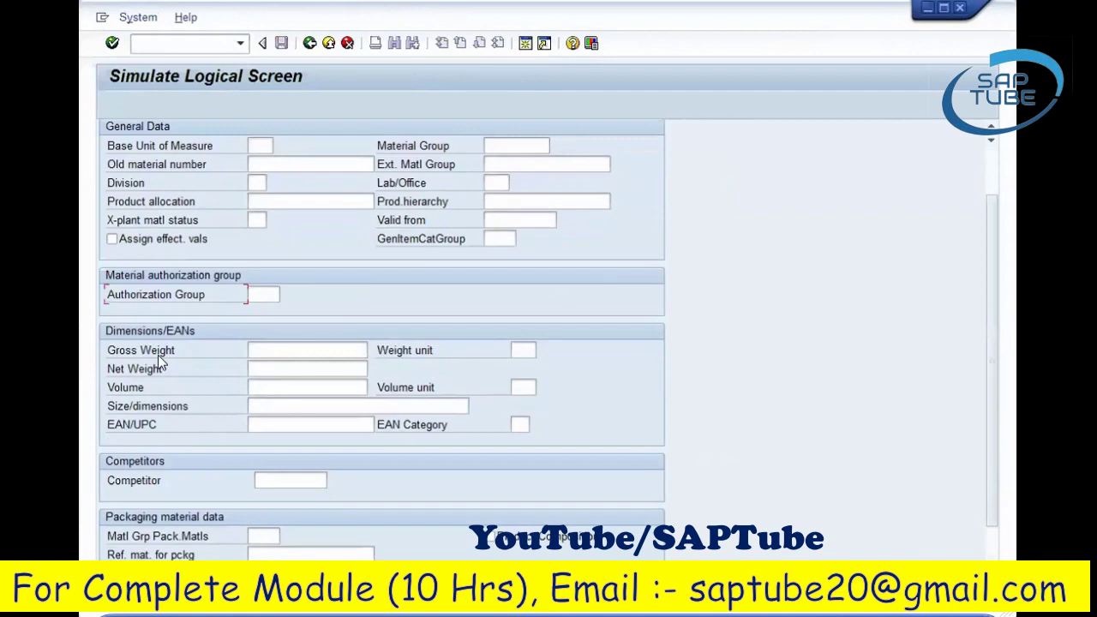
scroll(158, 355, "down", 2)
left_click(134, 441)
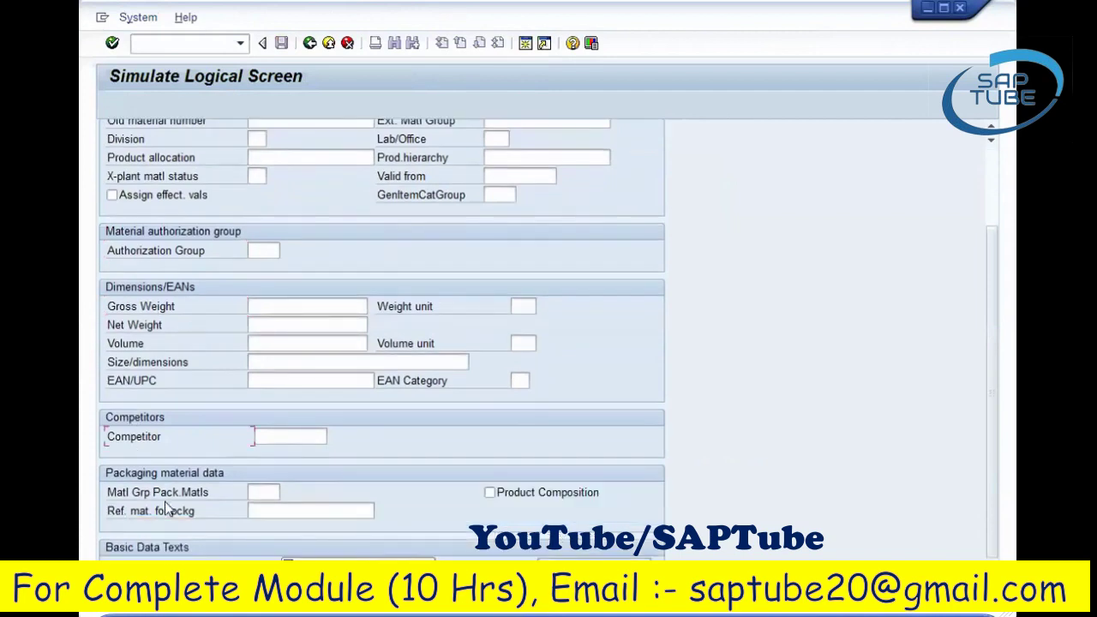
left_click(165, 502)
scroll(273, 302, "up", 4)
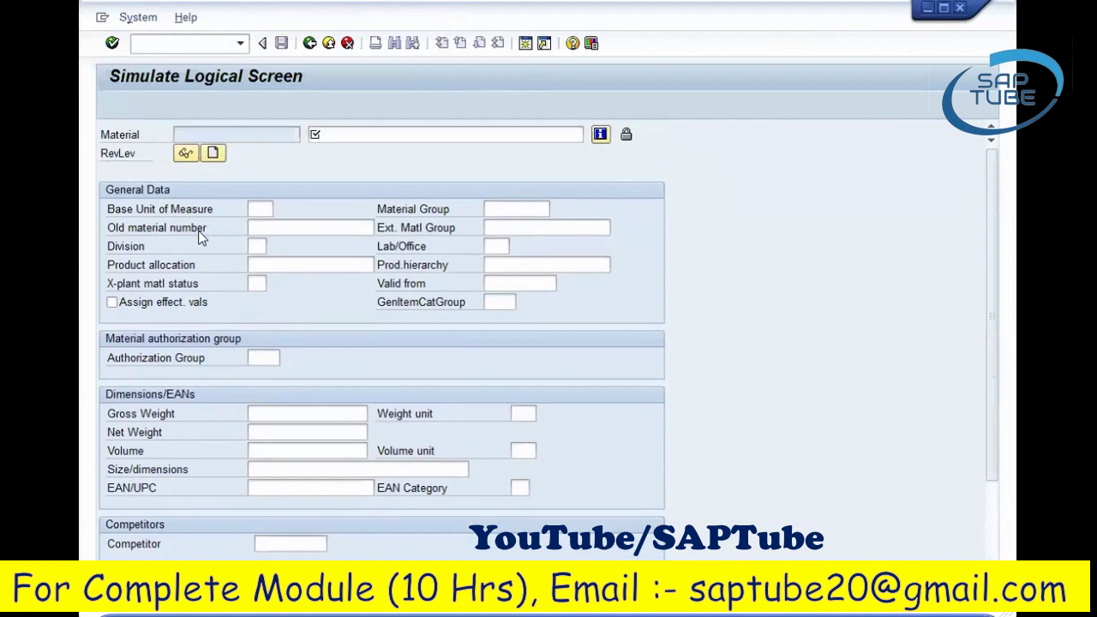
left_click(347, 43)
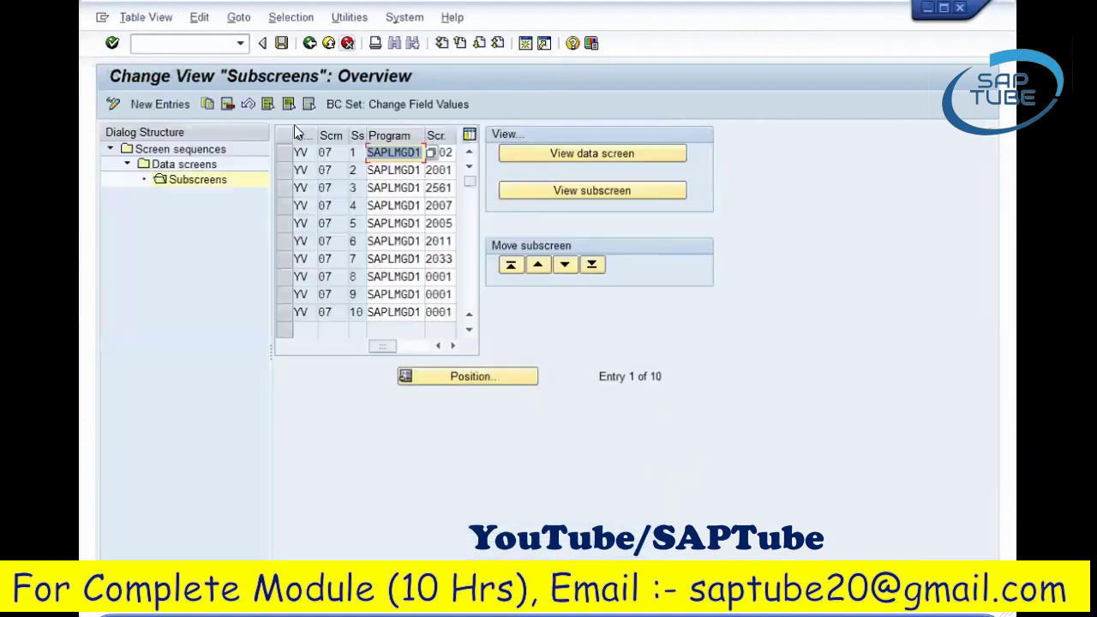
left_click(351, 152)
left_click(351, 312)
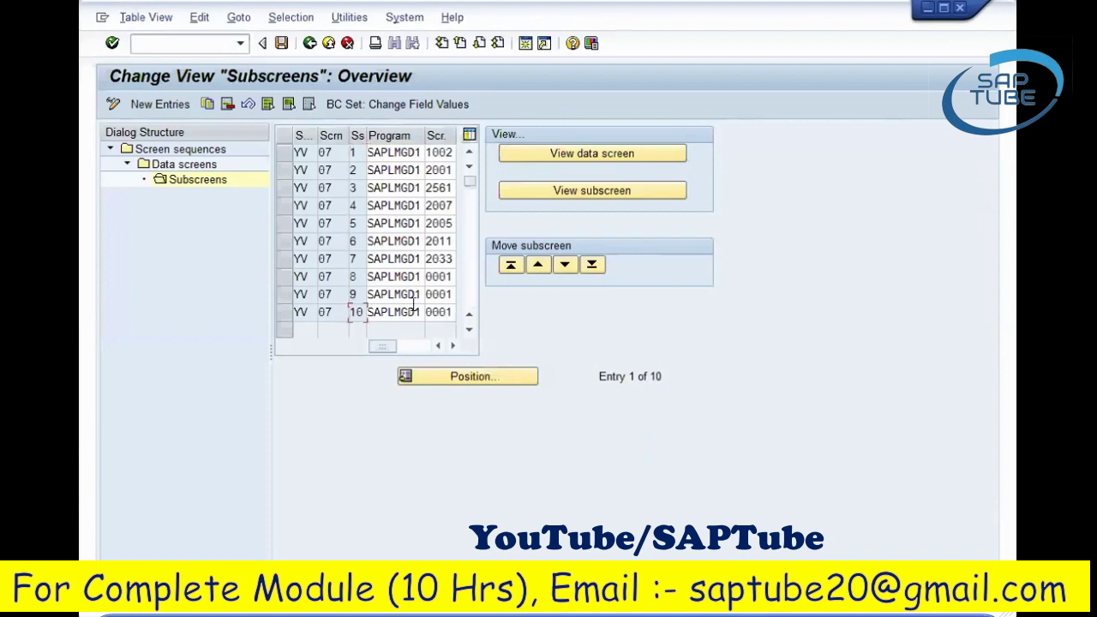
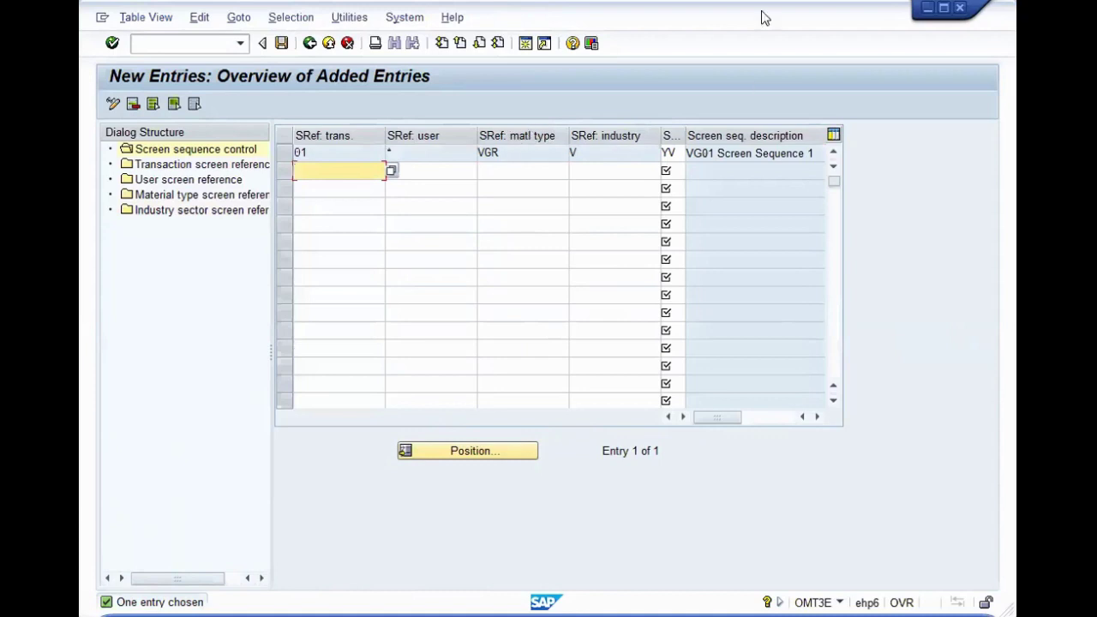
Start transaction MM02 in a new session and open the view selection for material 943.
key("alt+Tab")
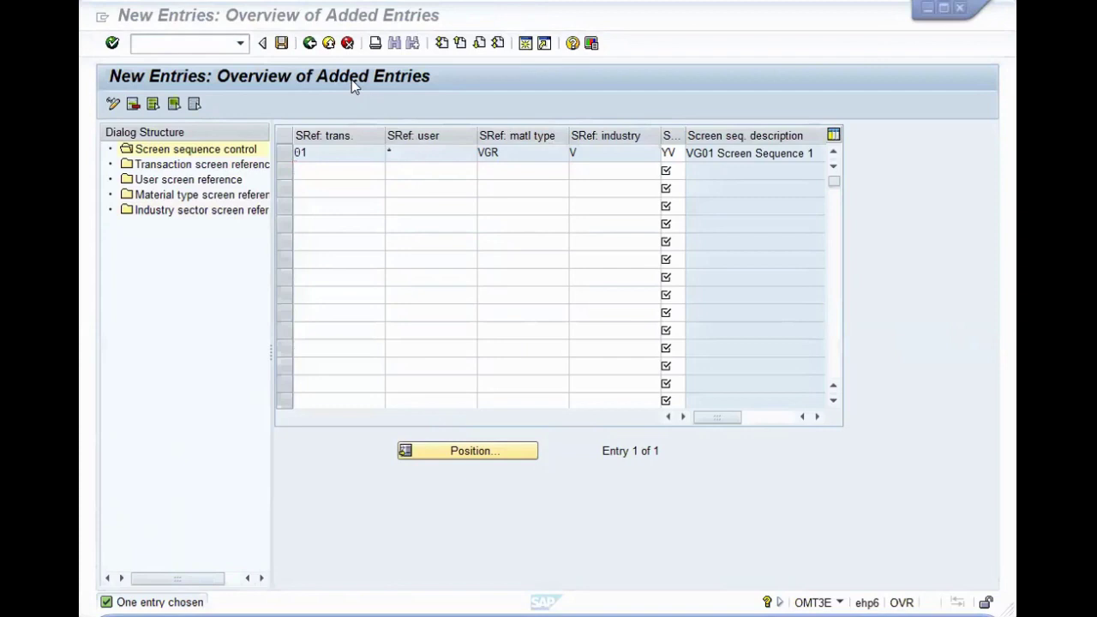
left_click(205, 38)
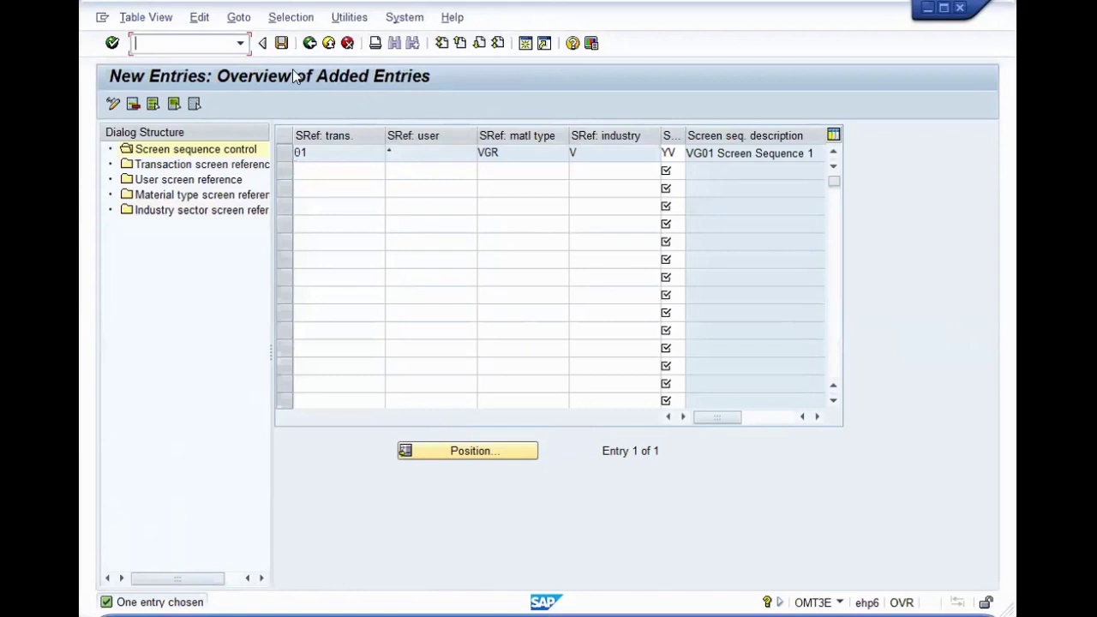
type("/omm02")
key("Return")
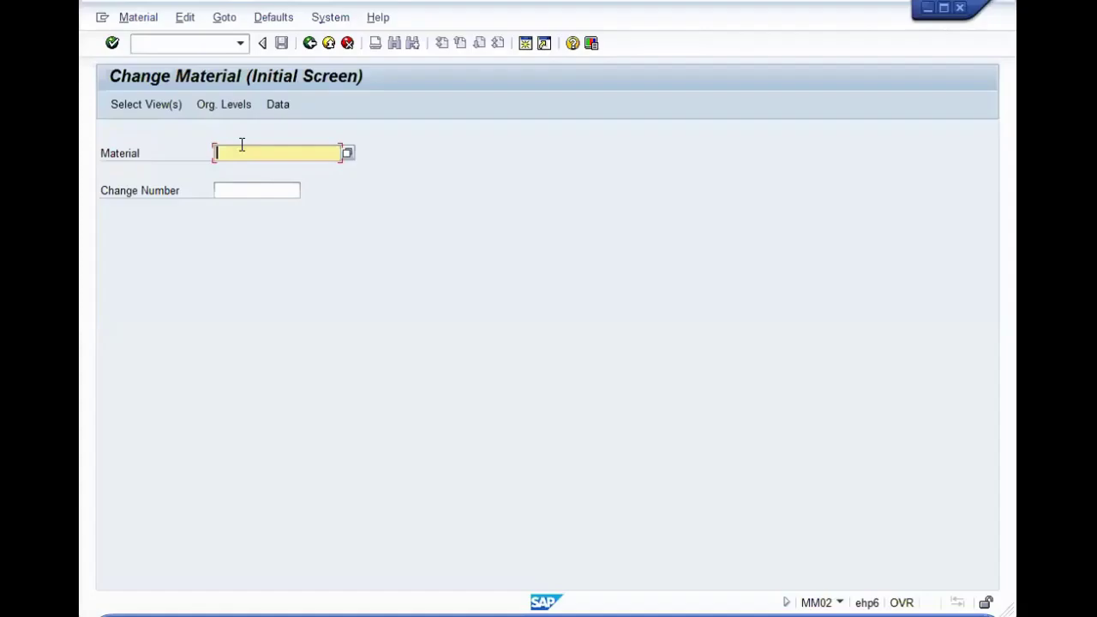
type("943")
key("Return")
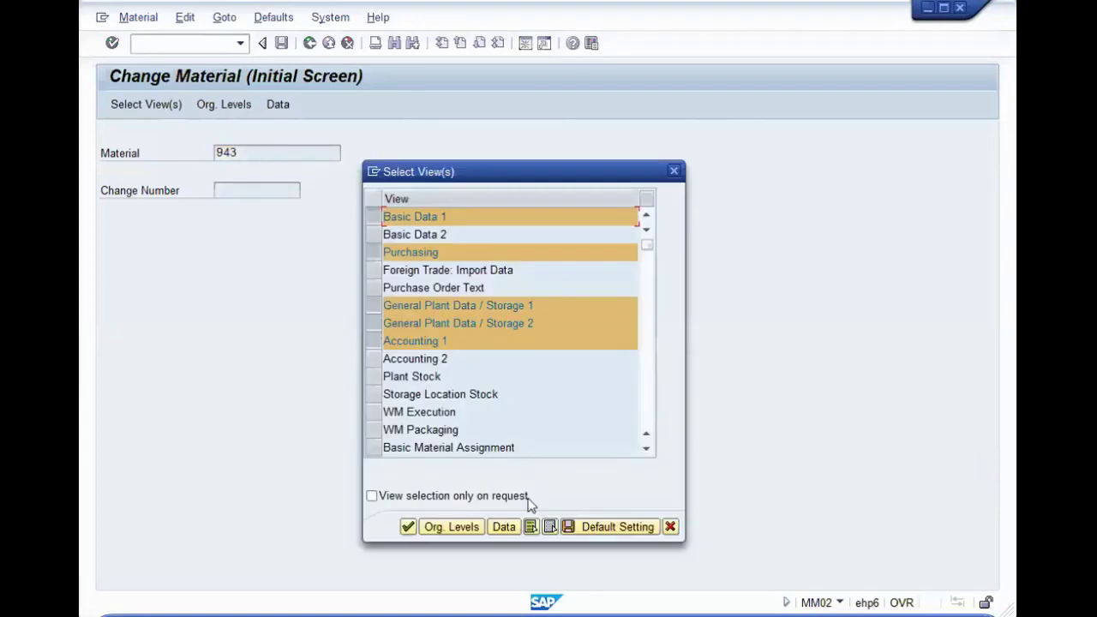
Examine the views offered for material 943, including Basic Data 2, Accounting 2 and Plant Stock, and cancel the view selection.
left_click_drag(542, 169, 588, 114)
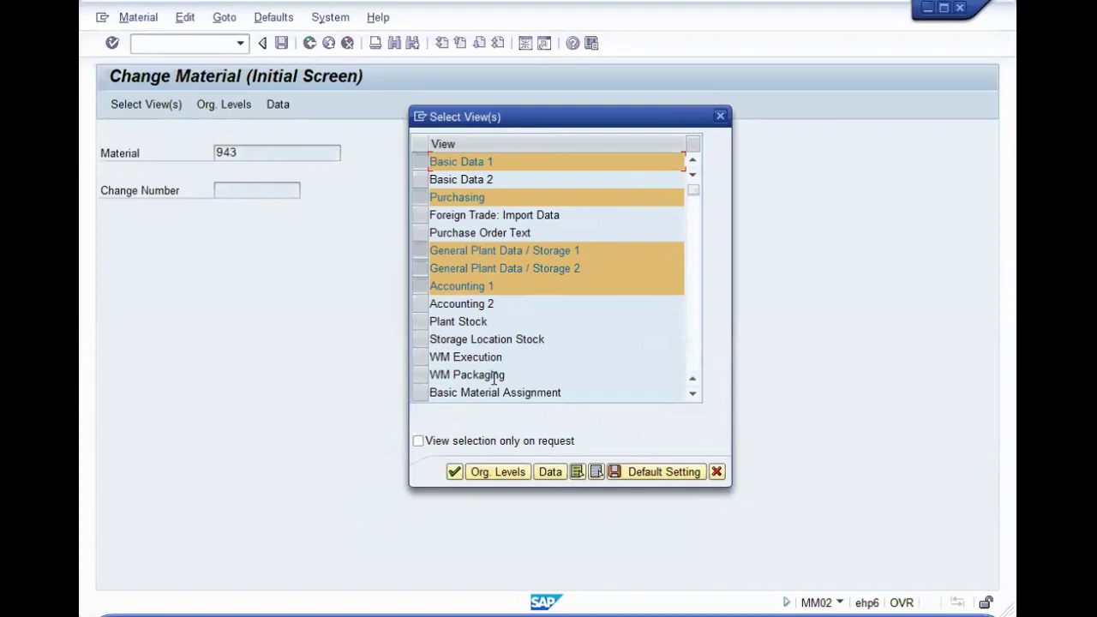
left_click(494, 178)
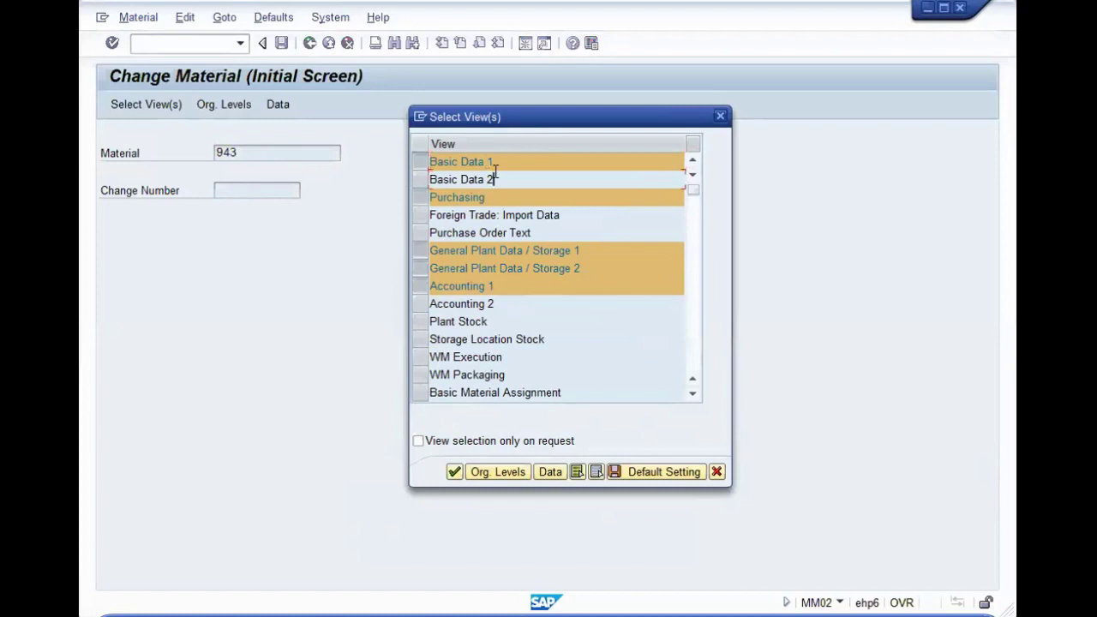
left_click(485, 216)
left_click(464, 303)
left_click(460, 340)
left_click(485, 392)
scroll(573, 286, "down", 1)
scroll(573, 286, "up", 1)
left_click(717, 472)
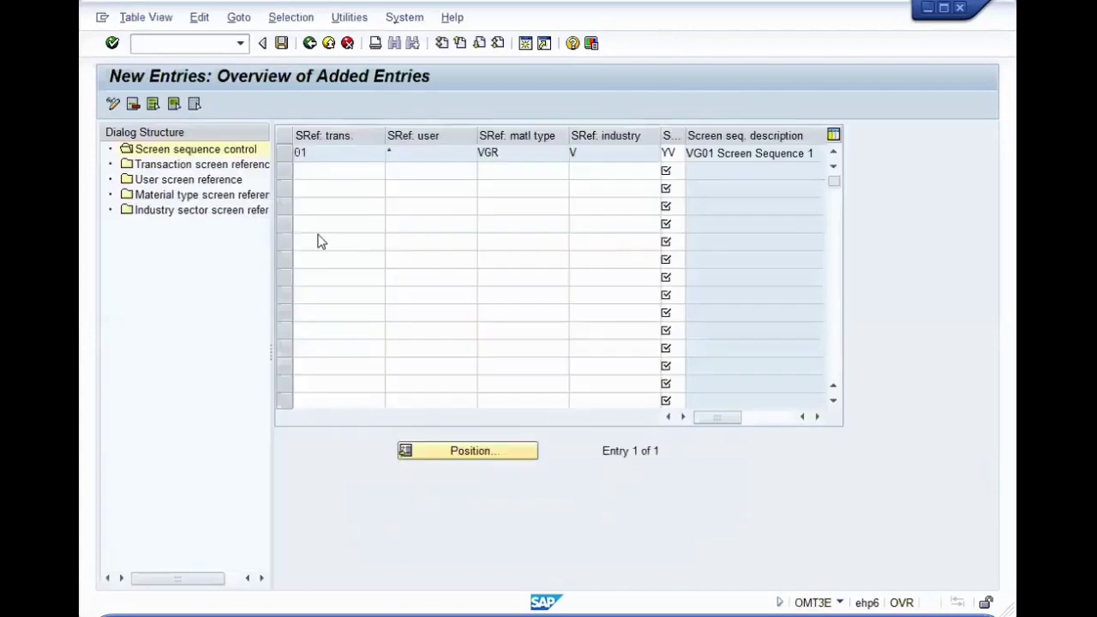
Save the YV screen sequence control entry and restart transaction MM02.
key("ctrl+s")
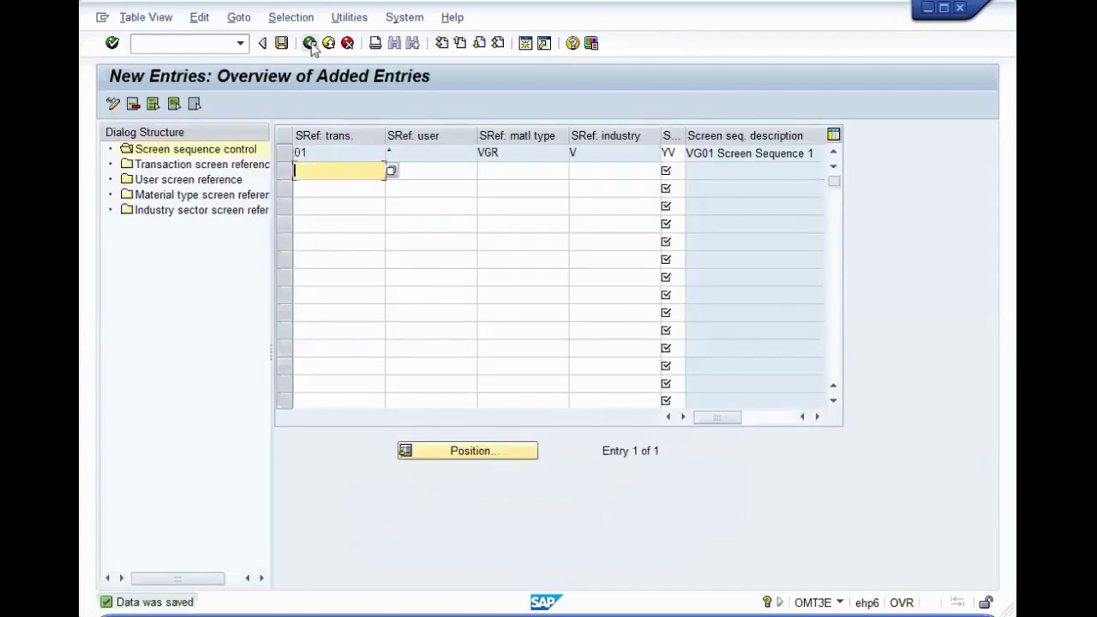
left_click(281, 43)
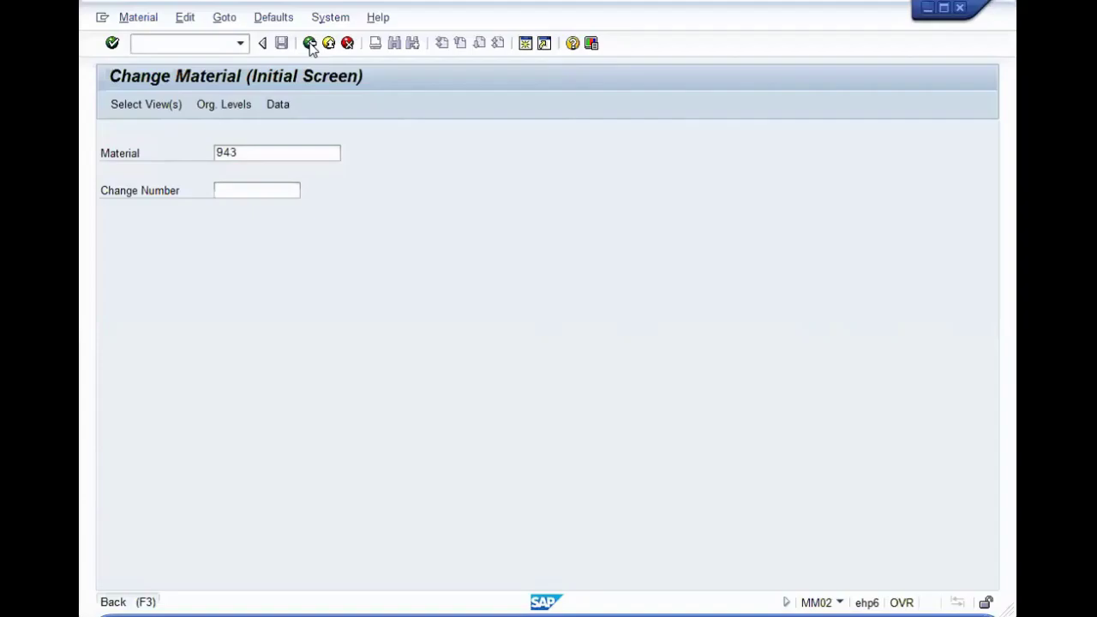
left_click(310, 42)
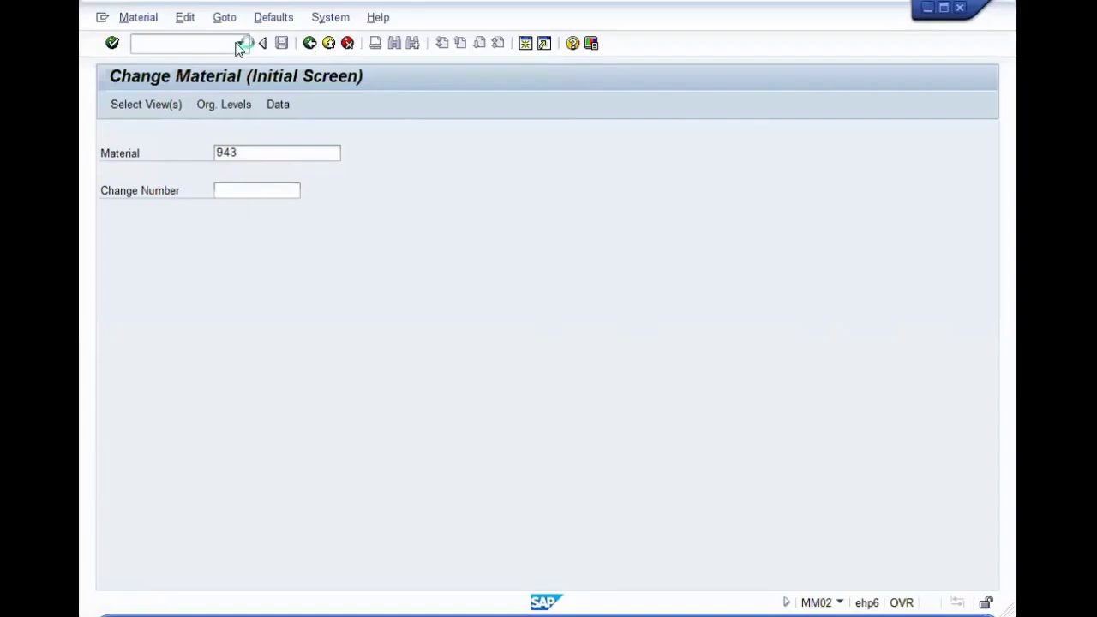
left_click(241, 43)
left_click(172, 61)
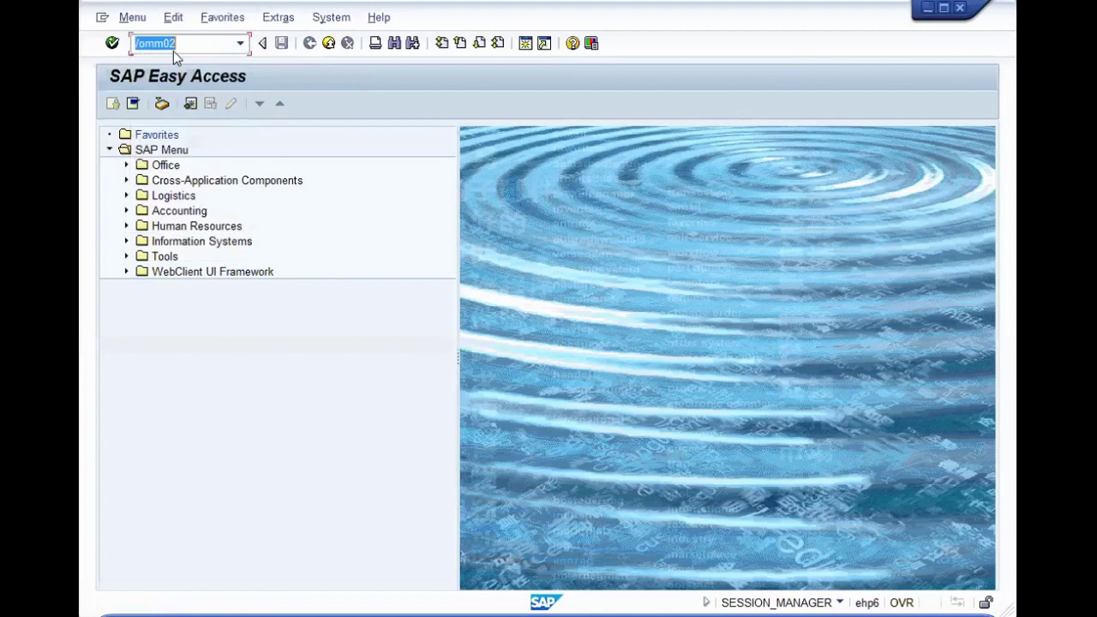
key("Home")
key("Delete")
key("Delete")
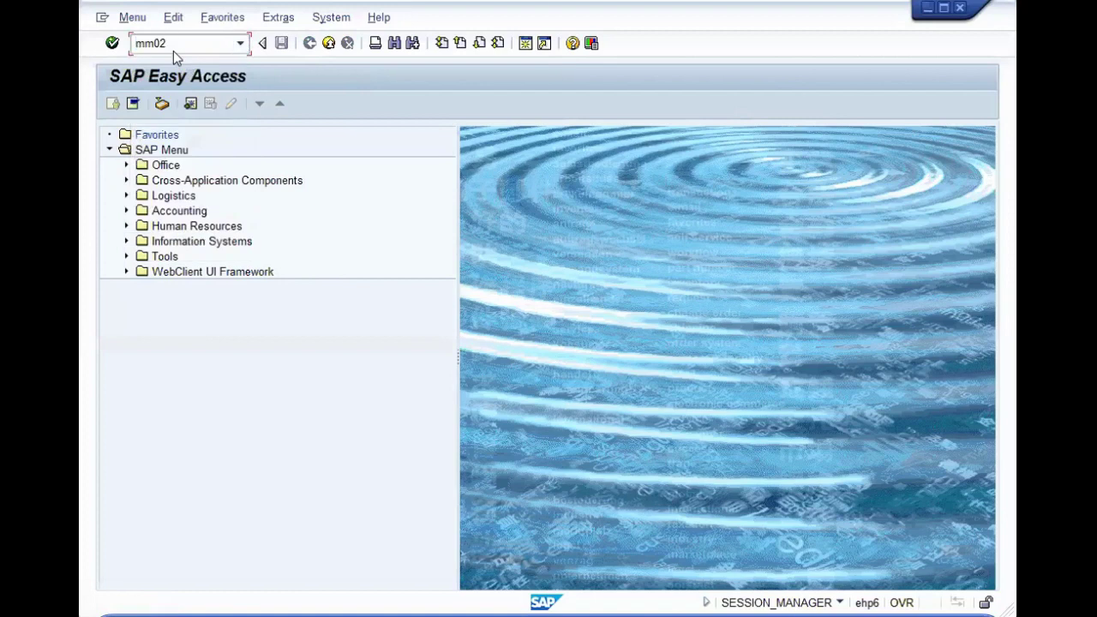
left_click(112, 44)
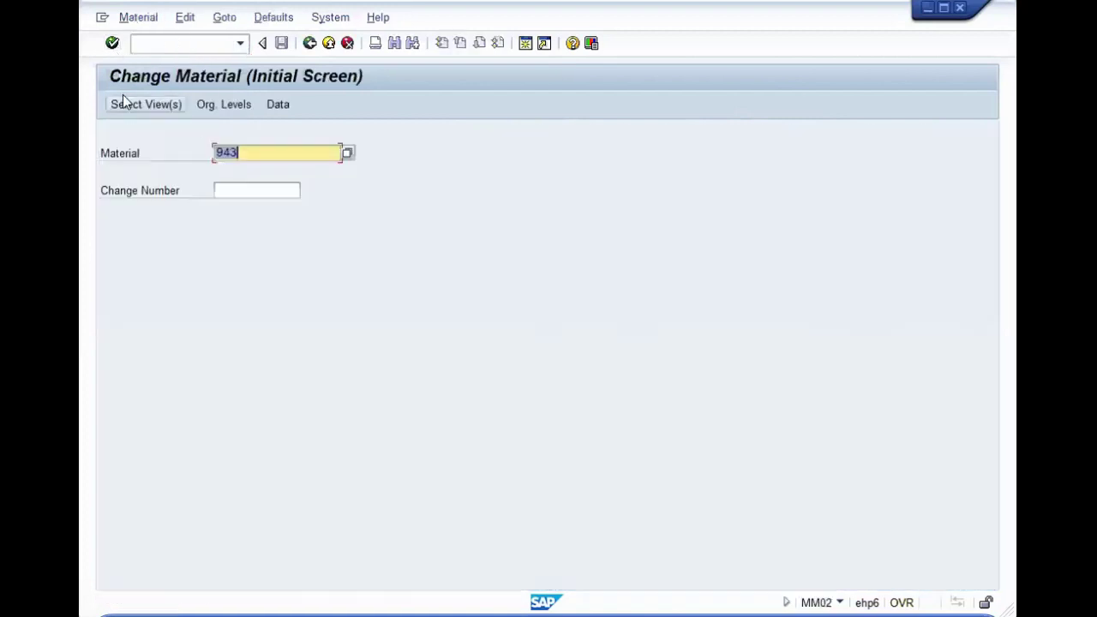
Open the view selection for material 943, select Basic Data 1, and review the full list of available views.
left_click(277, 153)
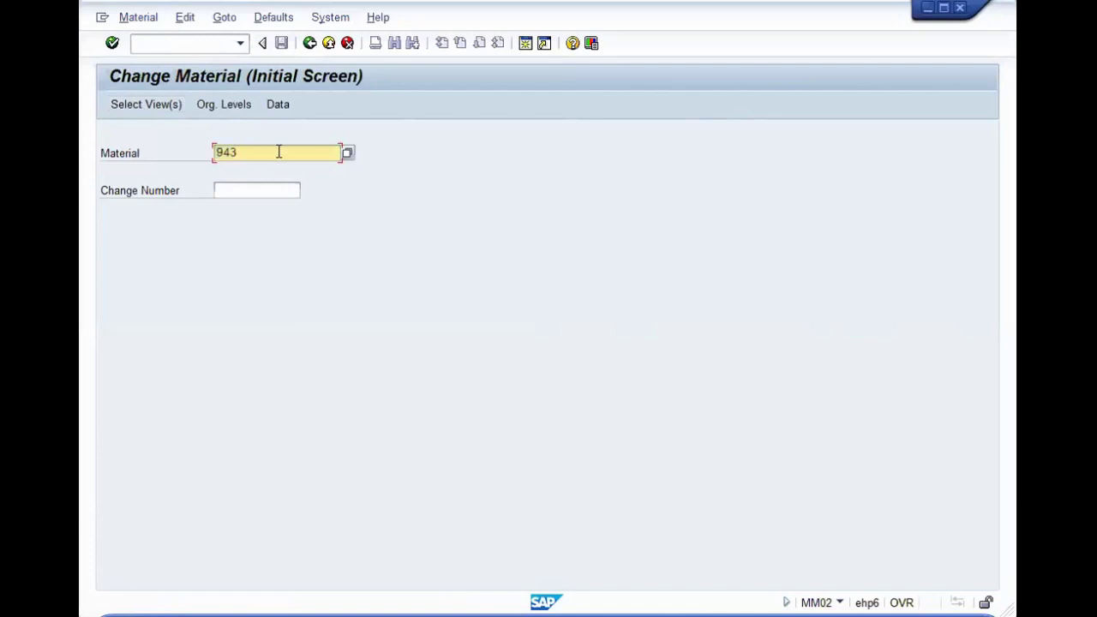
key("Return")
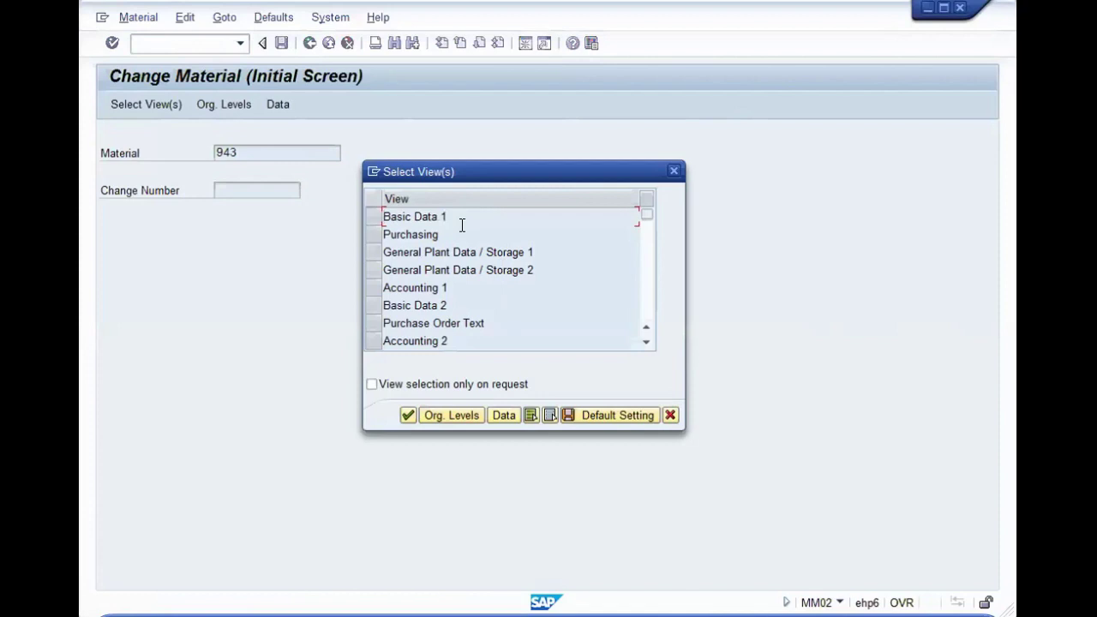
left_click(378, 216)
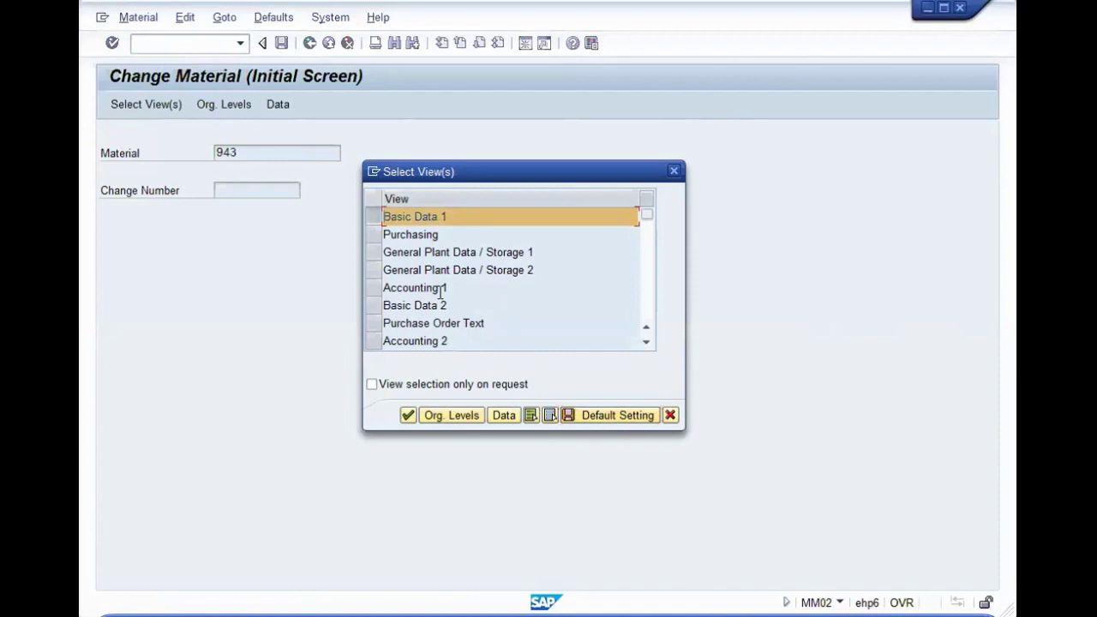
left_click(648, 343)
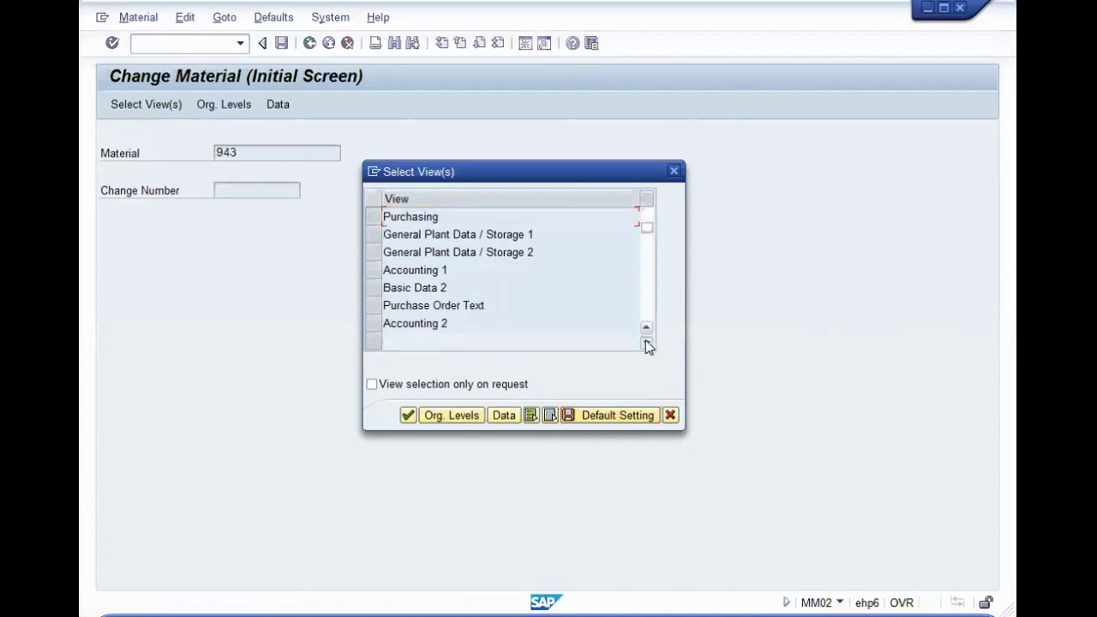
left_click(649, 344)
left_click(649, 344)
left_click(644, 331)
left_click(644, 331)
left_click(646, 330)
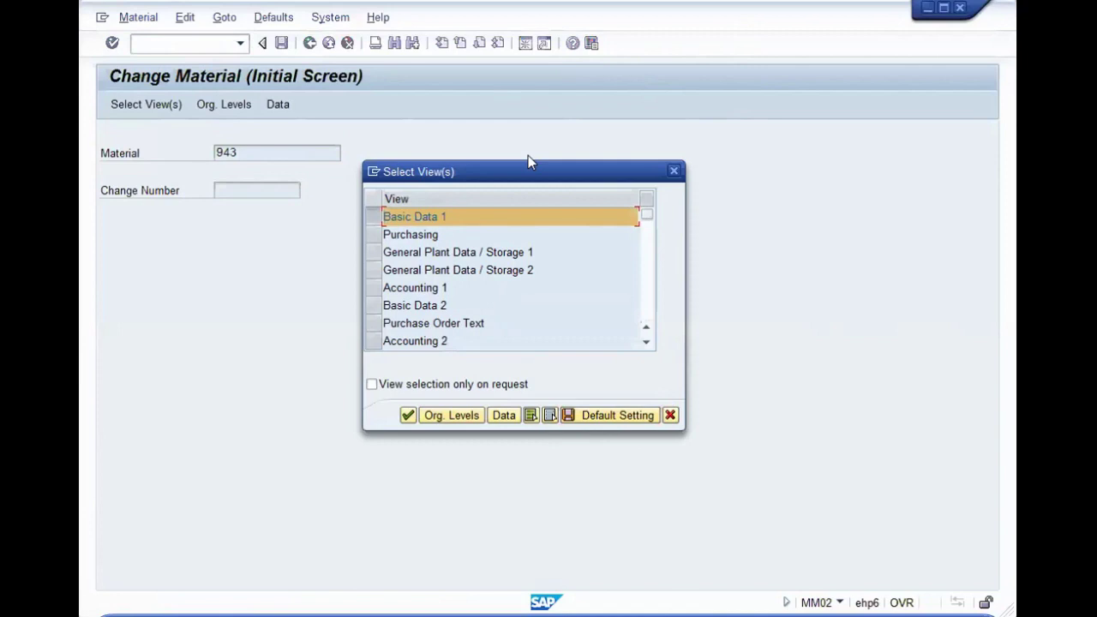
Open the Basic Data 1 view of material 943 to check its screens, and leave the material change transaction.
double_click(432, 221)
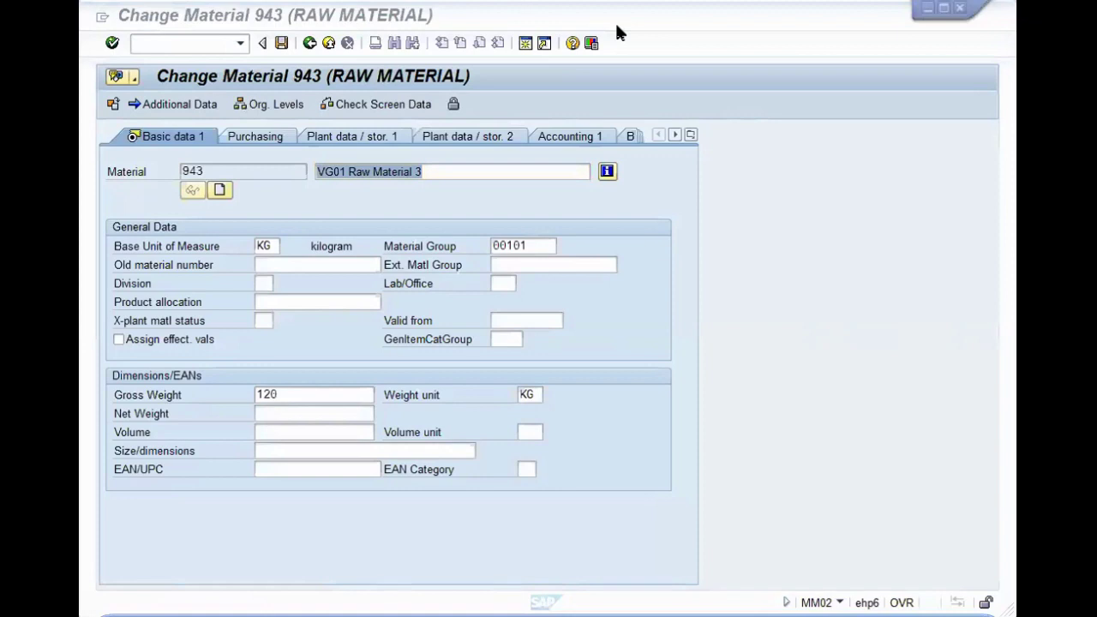
left_click(212, 123)
left_click(309, 44)
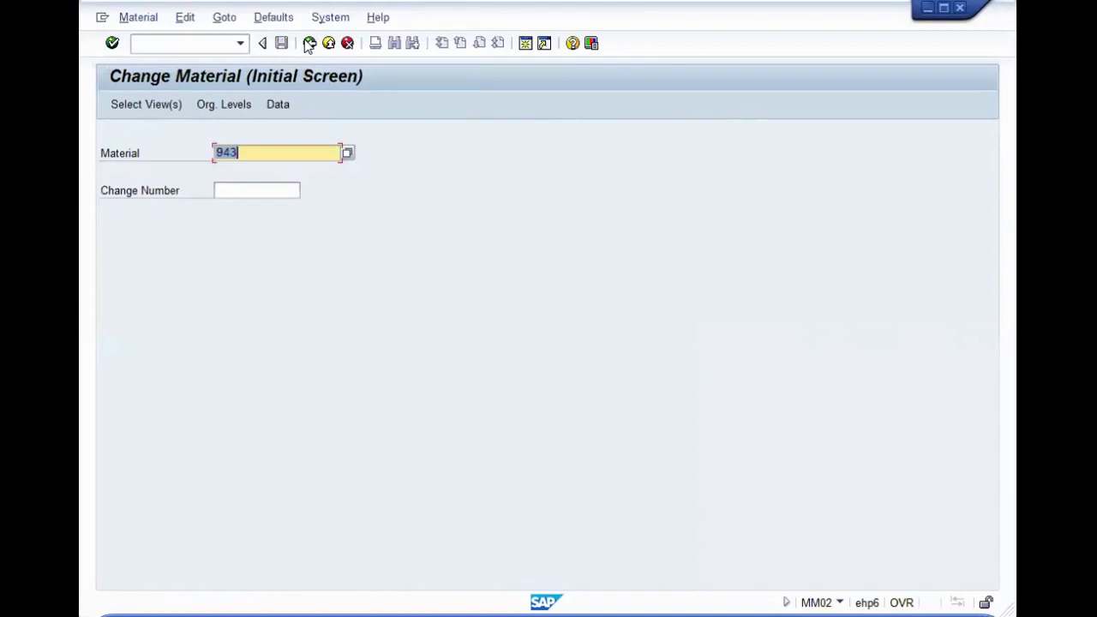
left_click(309, 44)
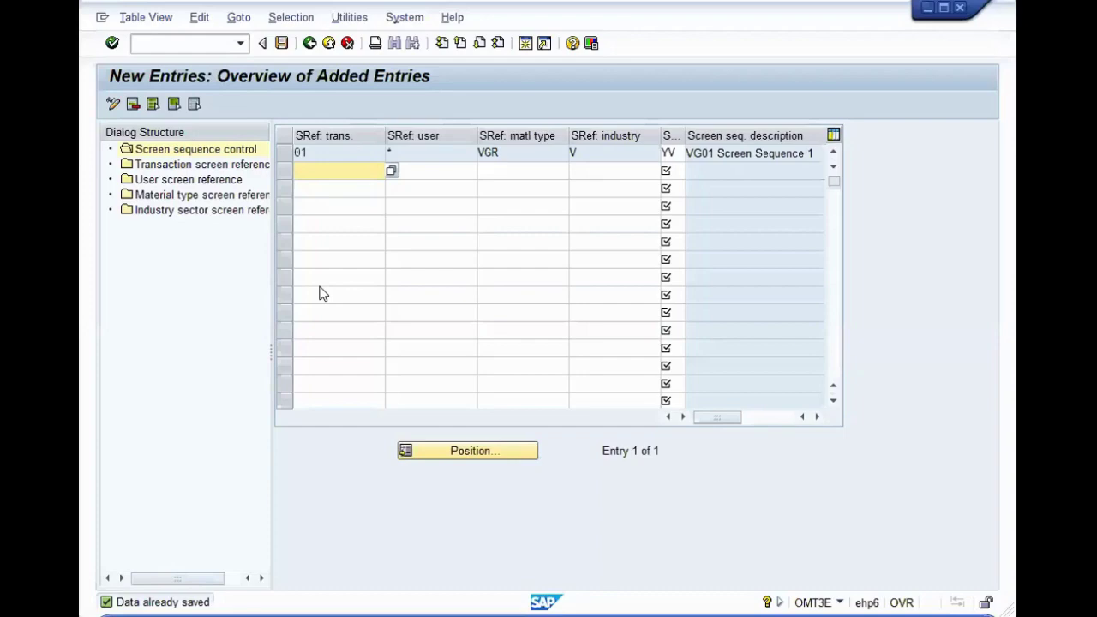
Return from the new entries to the screen sequence control overview.
left_click(621, 185)
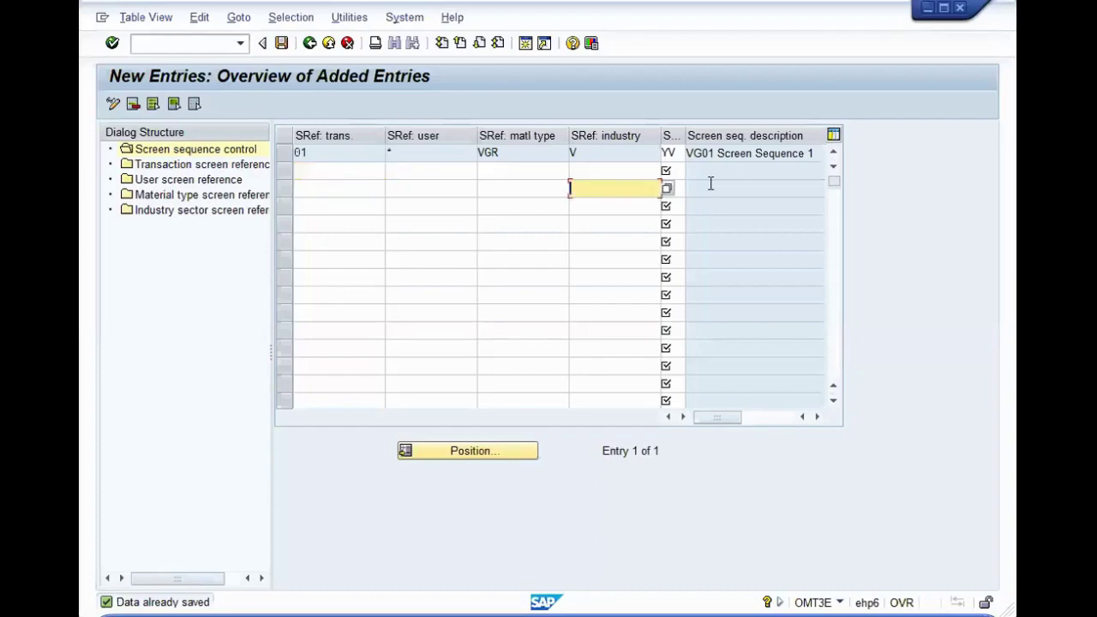
left_click(710, 185)
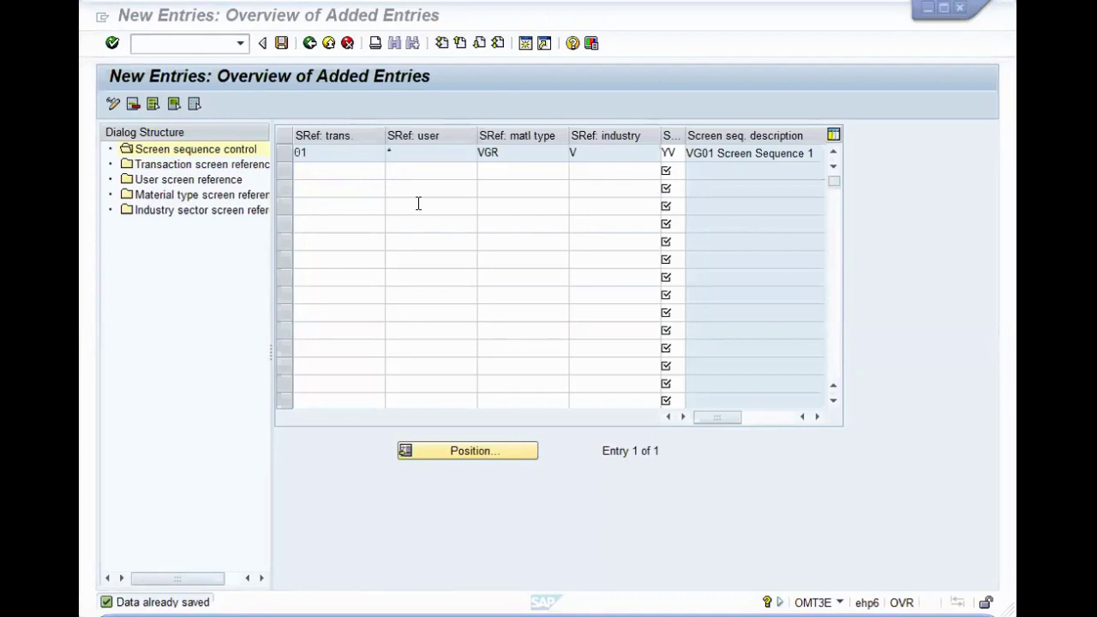
key("F3")
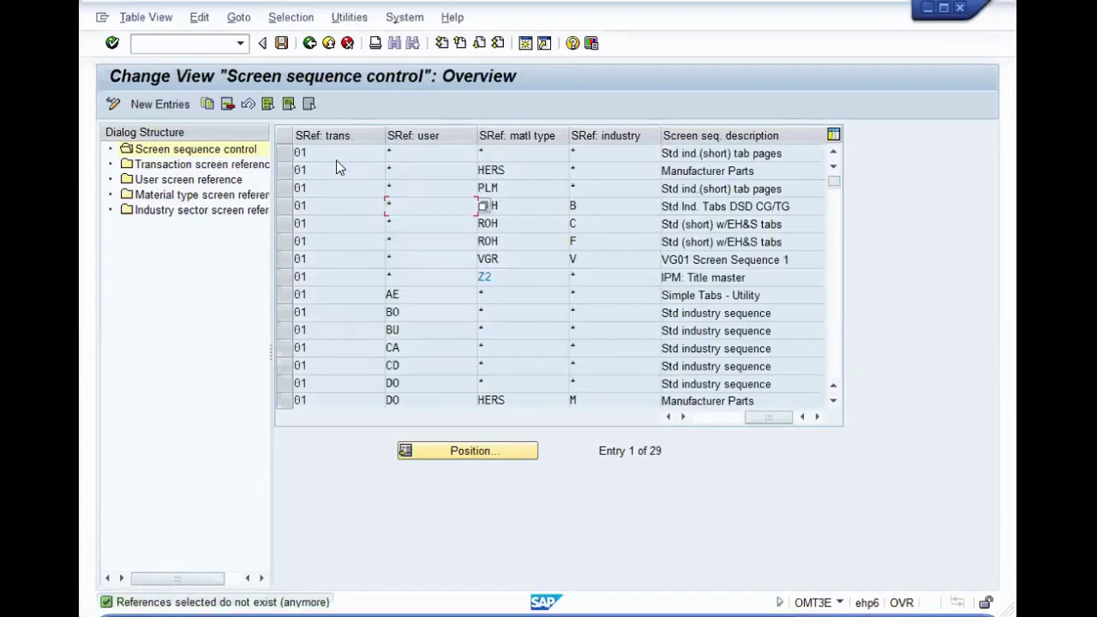
Check the references and screen sequence 21 of the generic entry for transaction 01, narrowing the user reference and description columns.
left_click(285, 153)
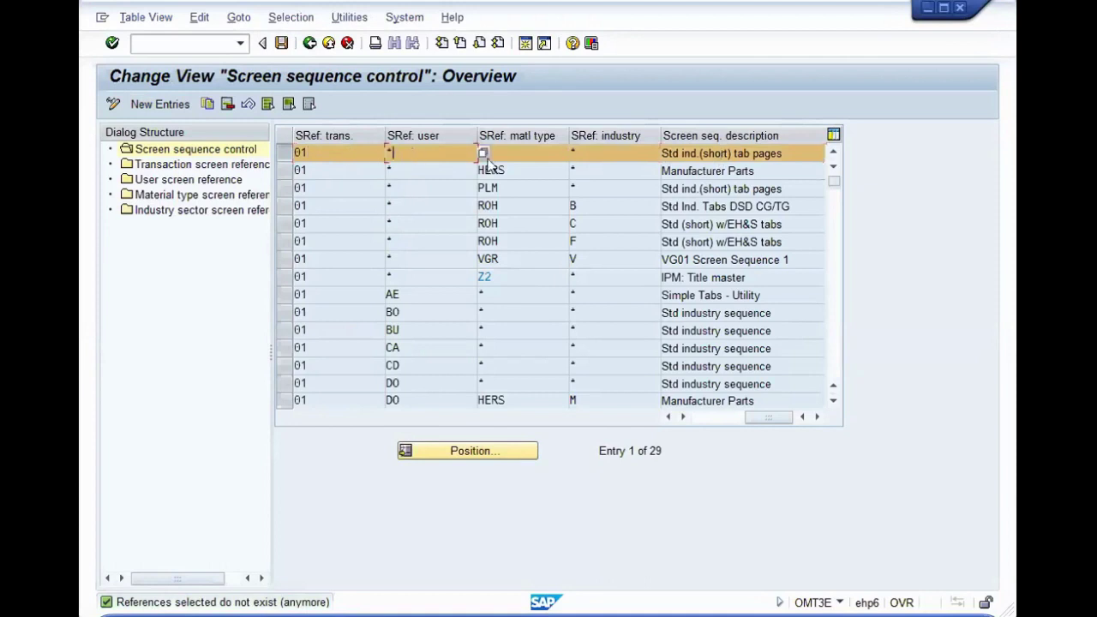
left_click(532, 156)
left_click(610, 153)
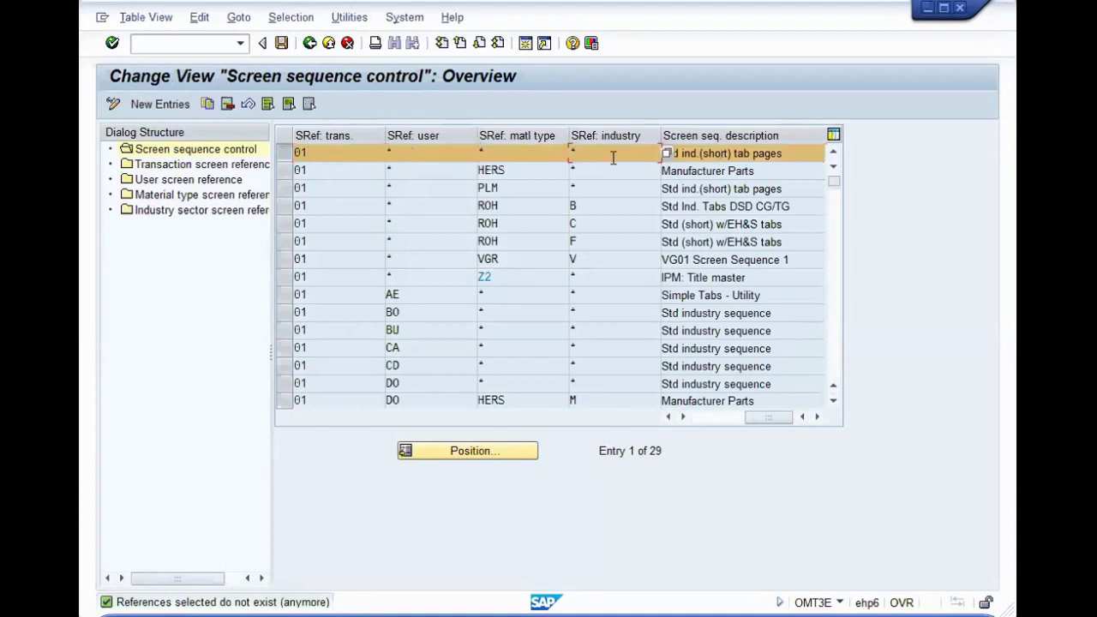
left_click(696, 418)
left_click(667, 153)
type("21")
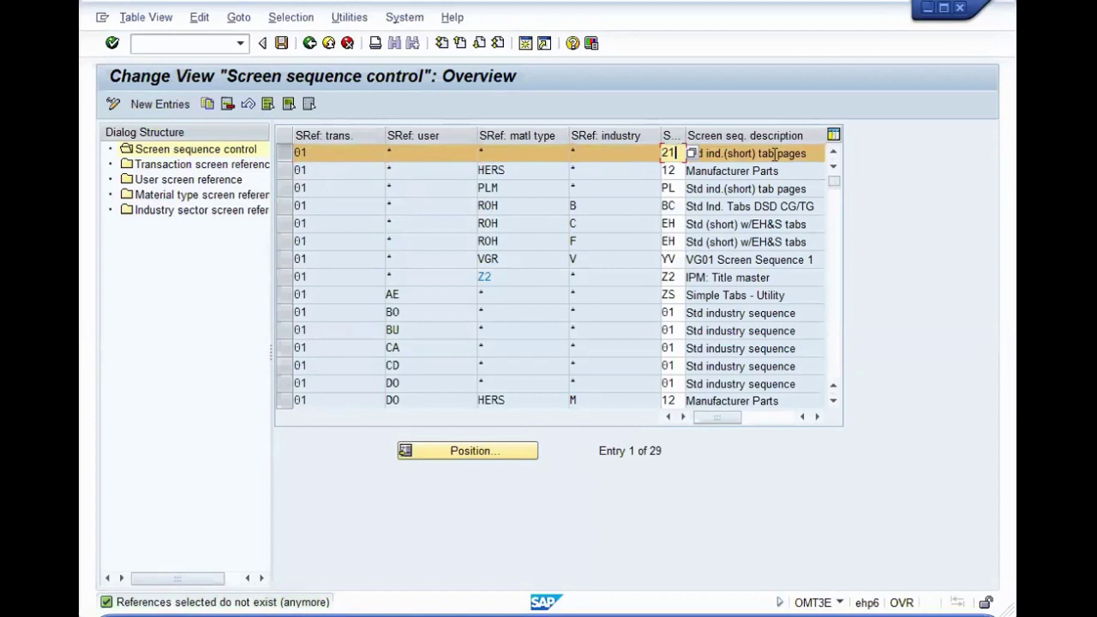
left_click(775, 154)
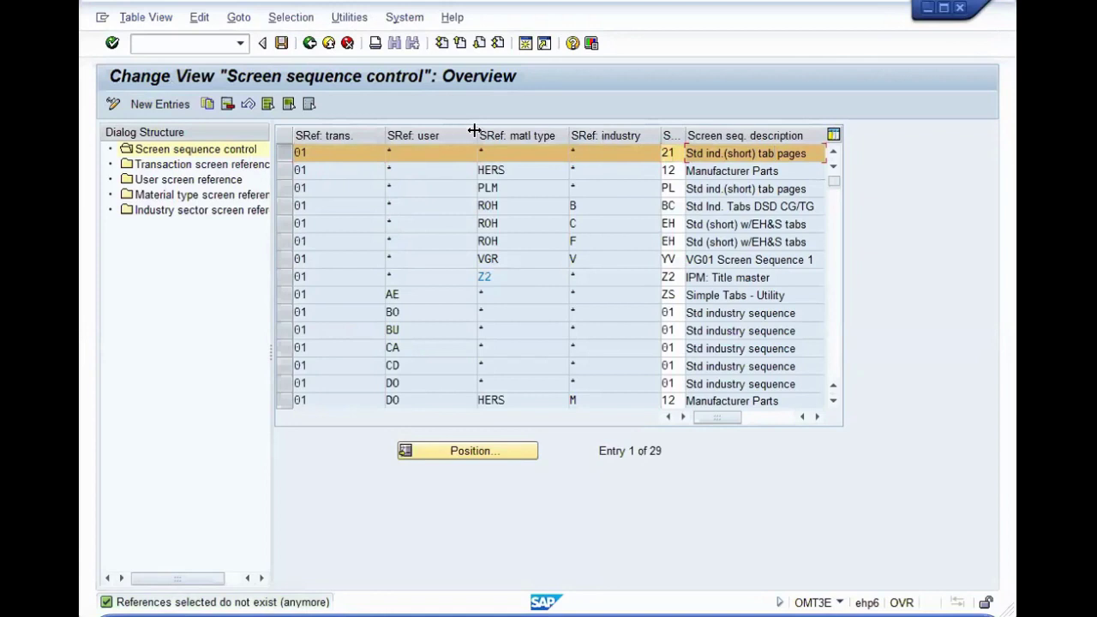
left_click_drag(474, 130, 355, 133)
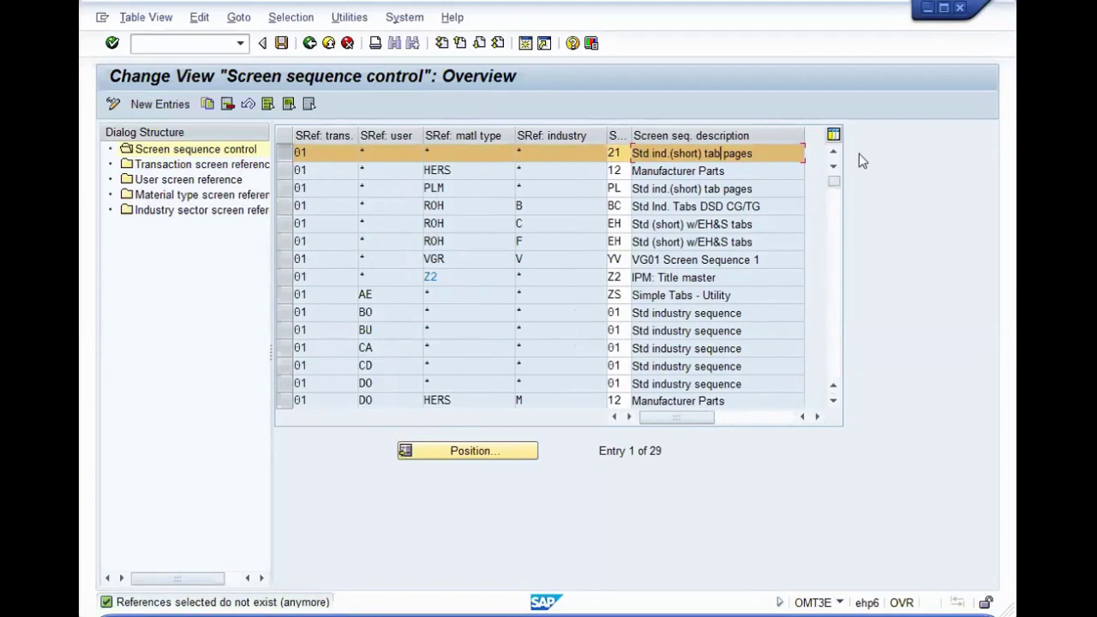
left_click_drag(802, 134, 785, 137)
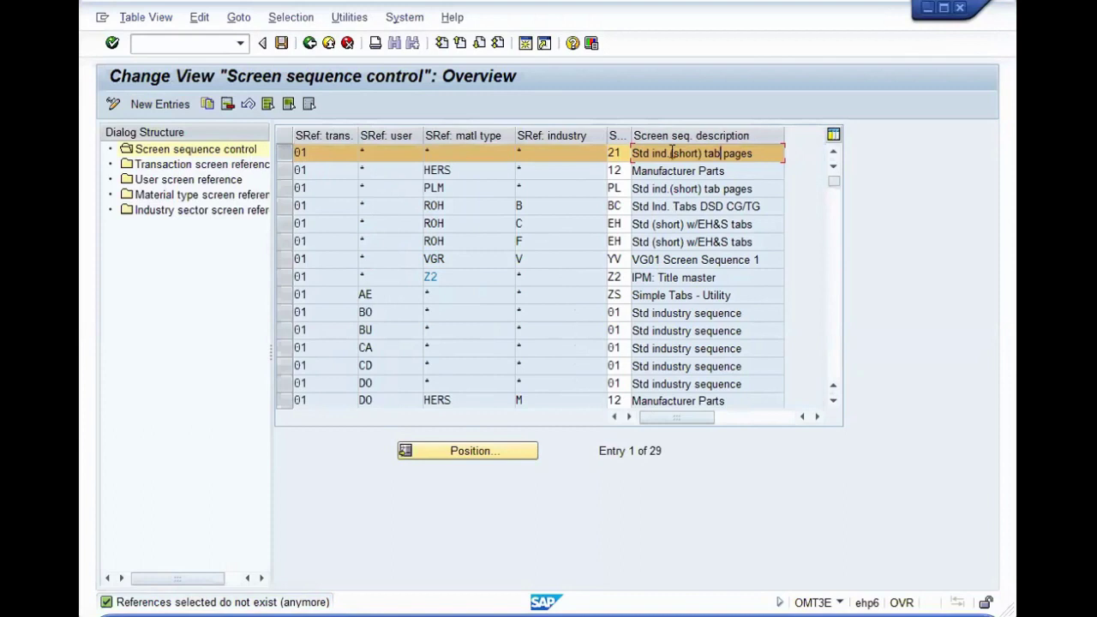
left_click(283, 146)
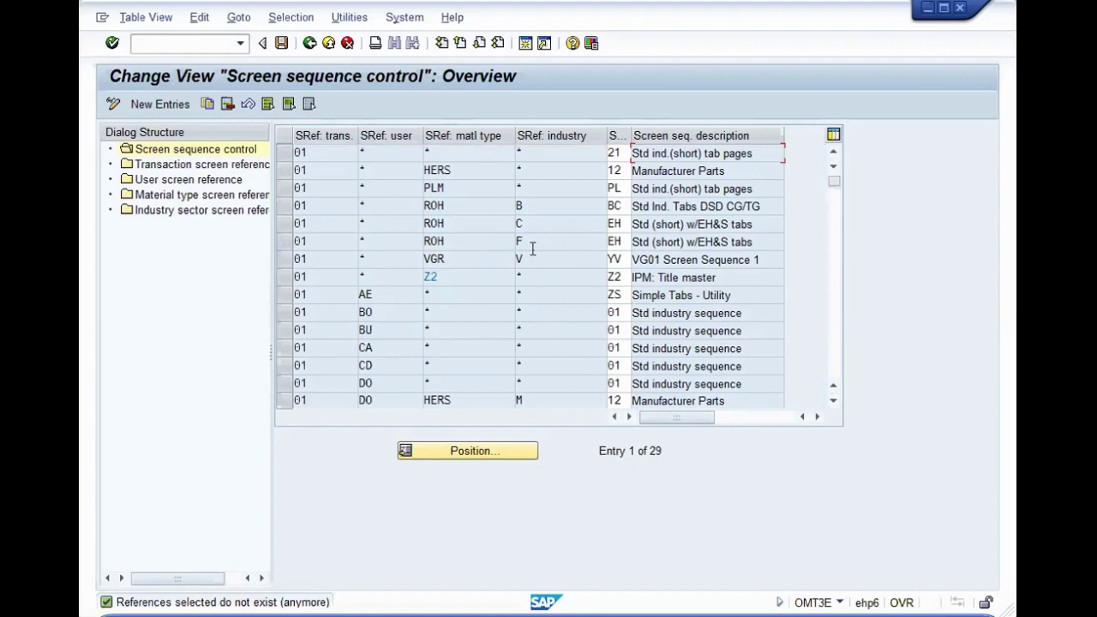
left_click(539, 151)
Return to the IMG structure and execute the activity Assign Screen Sequences to User/Material Type/Transaction/Industry Sector.
left_click(307, 44)
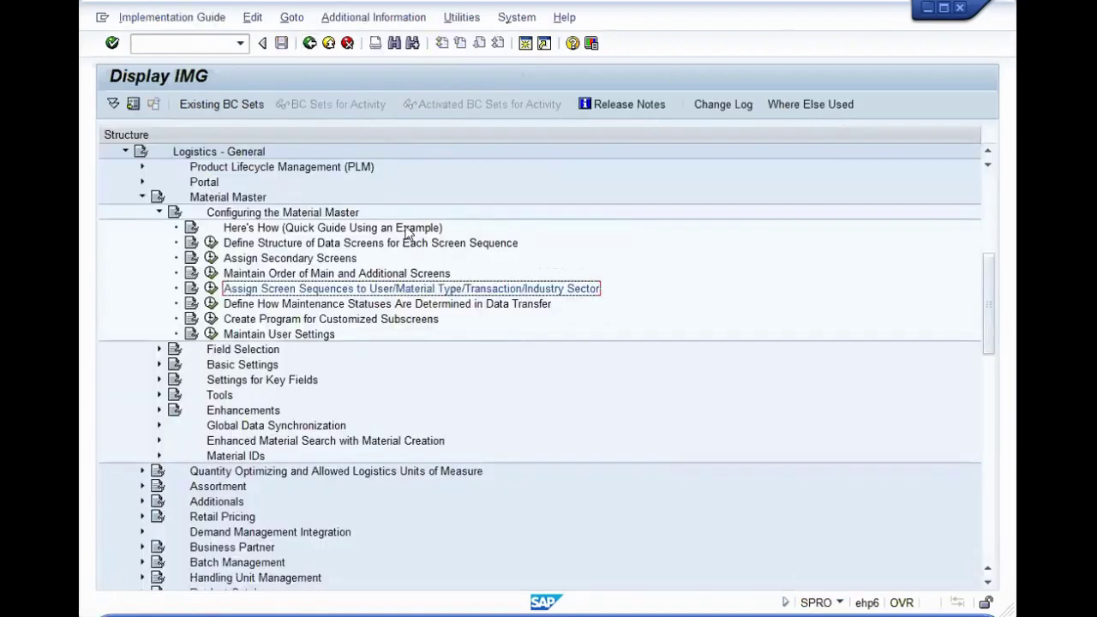
left_click(392, 243)
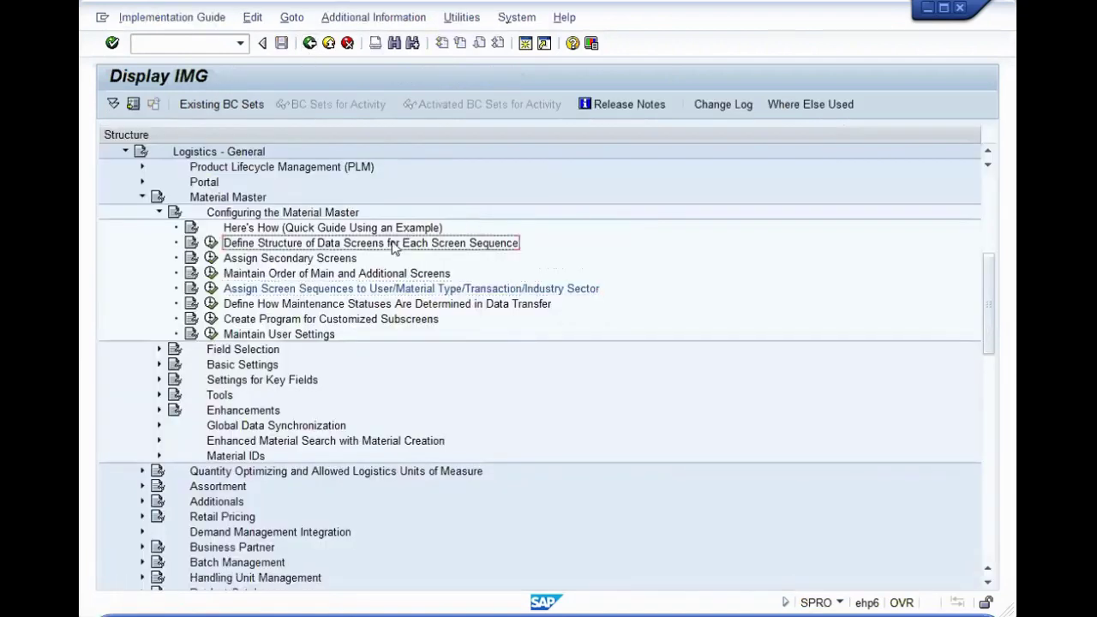
left_click(375, 288)
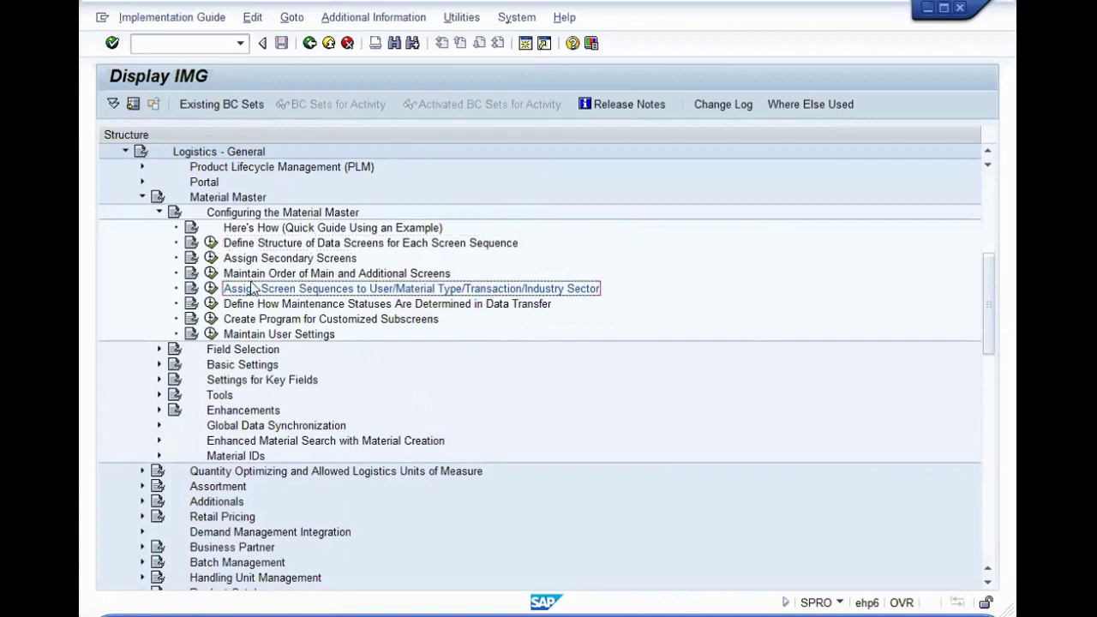
left_click(209, 290)
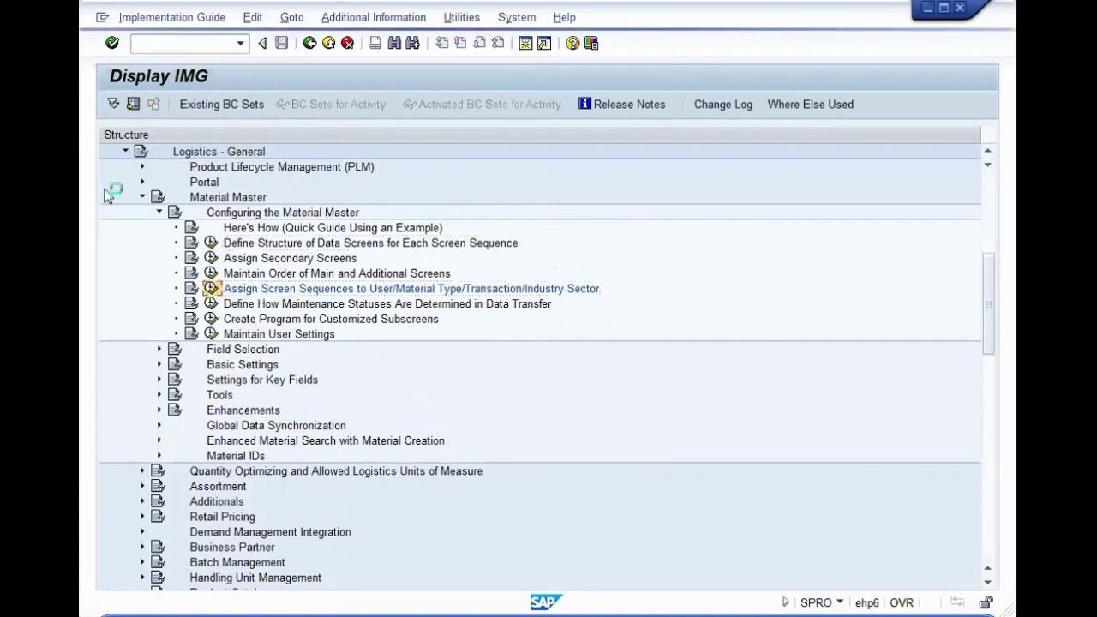